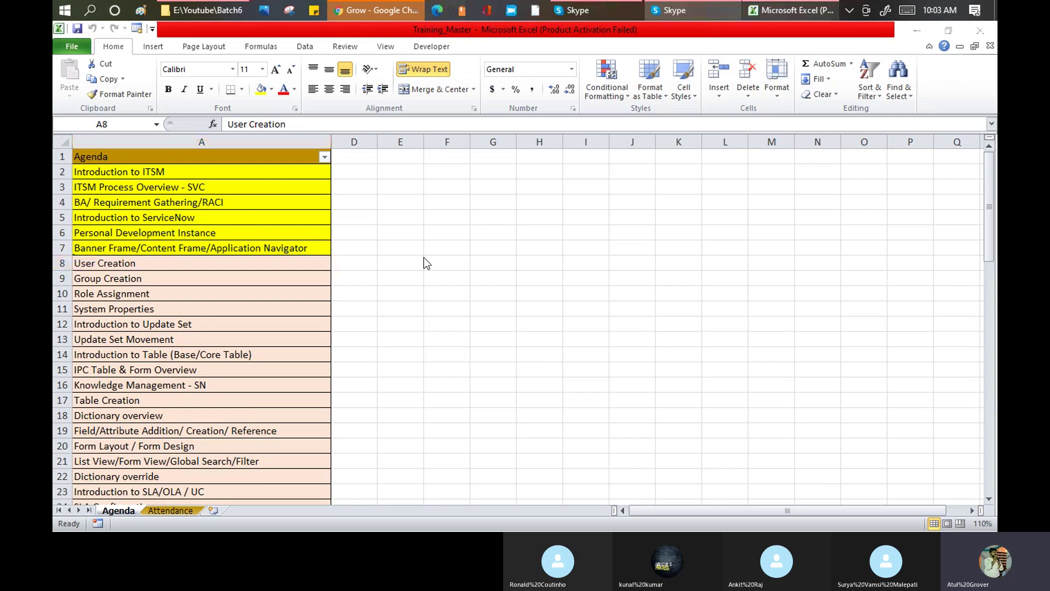
- Check the Day12 column on the Attendance sheet, then select the User Creation to Role Assignment topics on Agenda
left_click(171, 510)
left_click(666, 158)
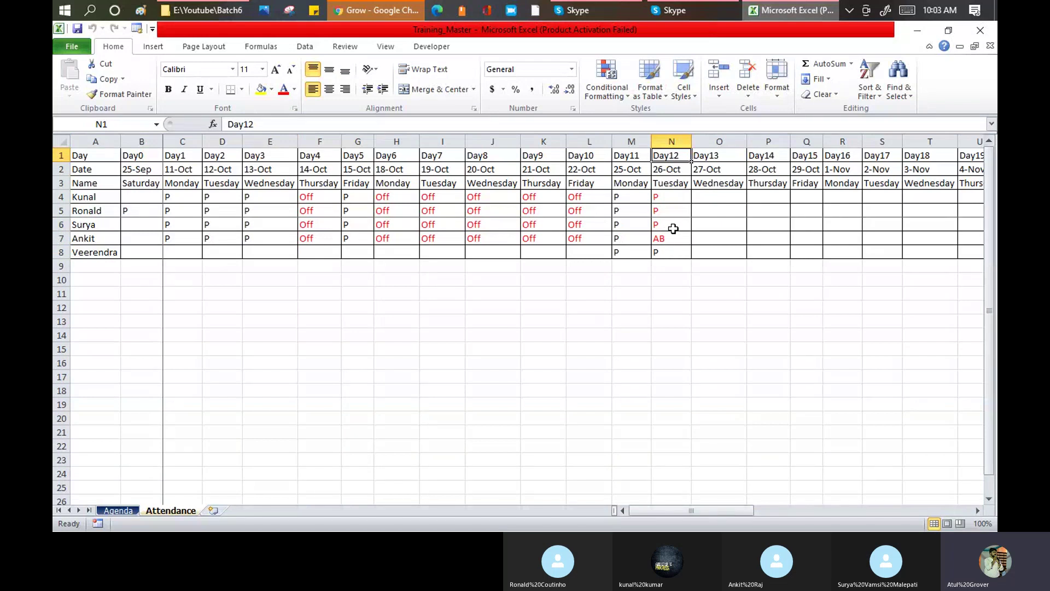
left_click(708, 197)
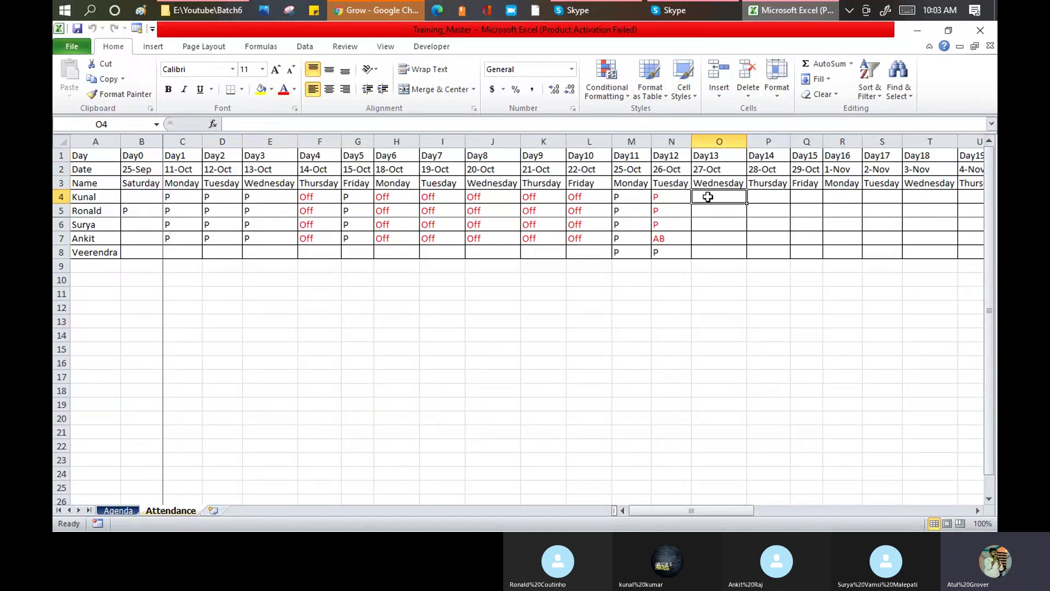
left_click(118, 513)
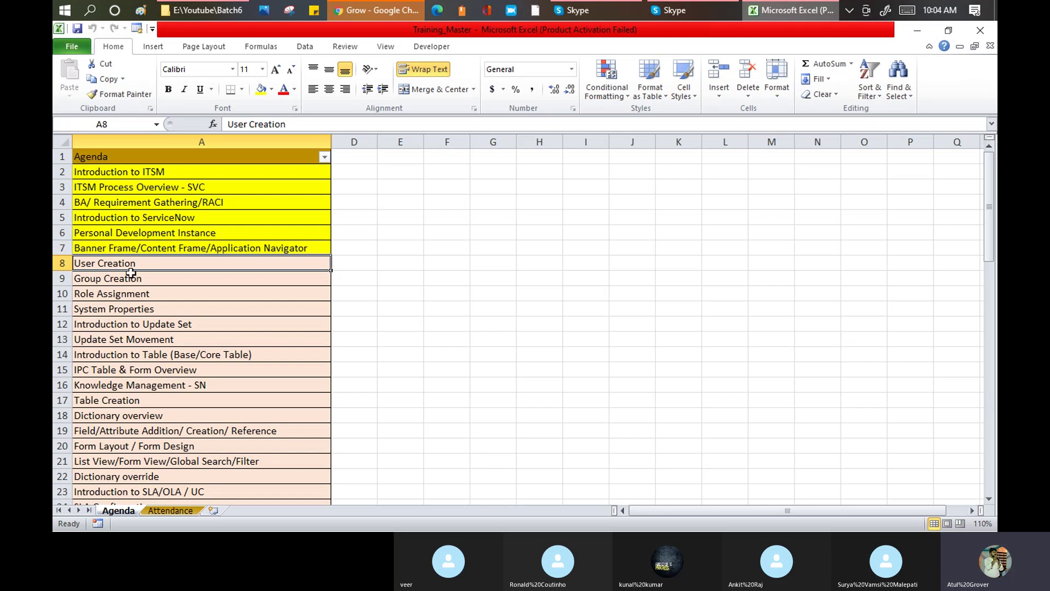
left_click_drag(126, 264, 129, 296)
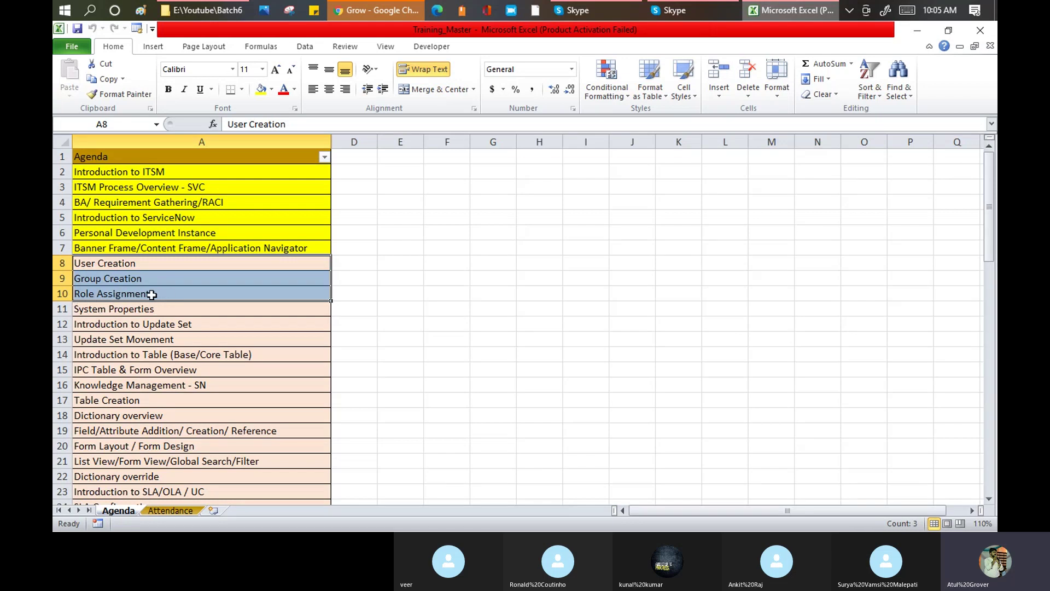
- Launch Notepad and write the line 'User -- Group -- Role'
left_click(65, 14)
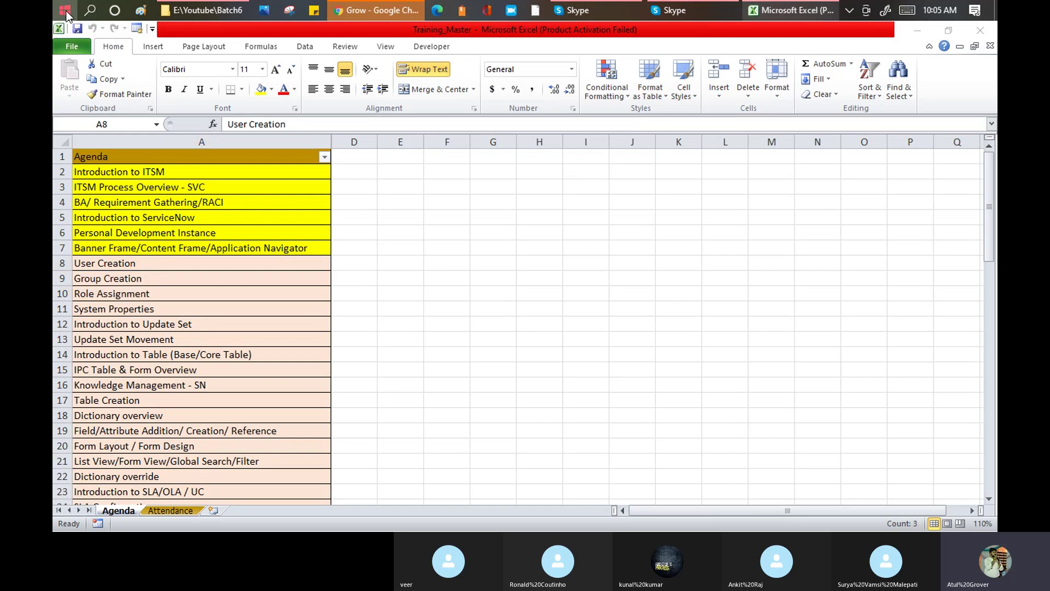
type("notepad")
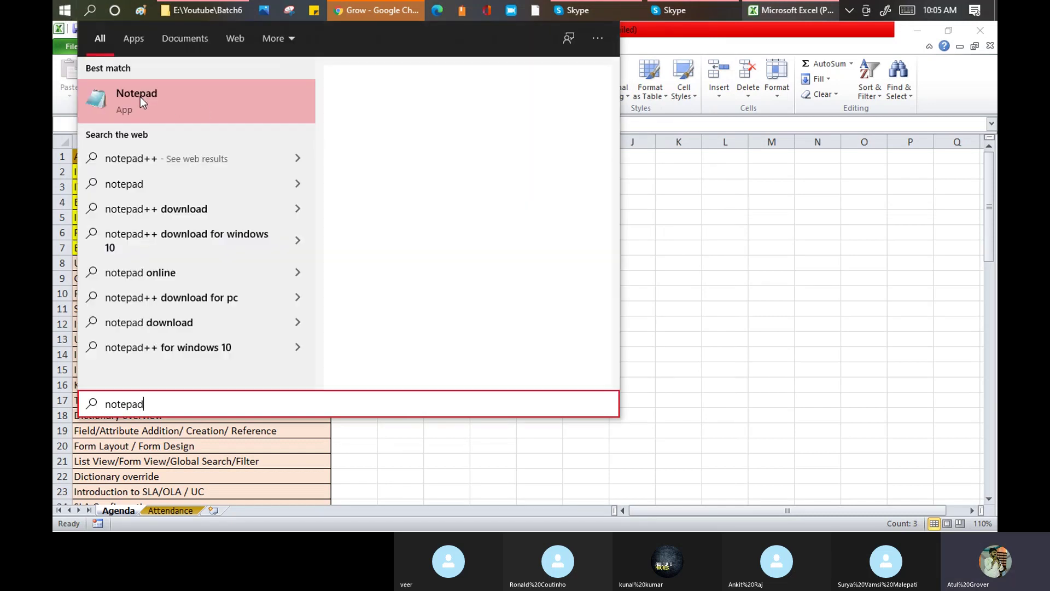
left_click(140, 97)
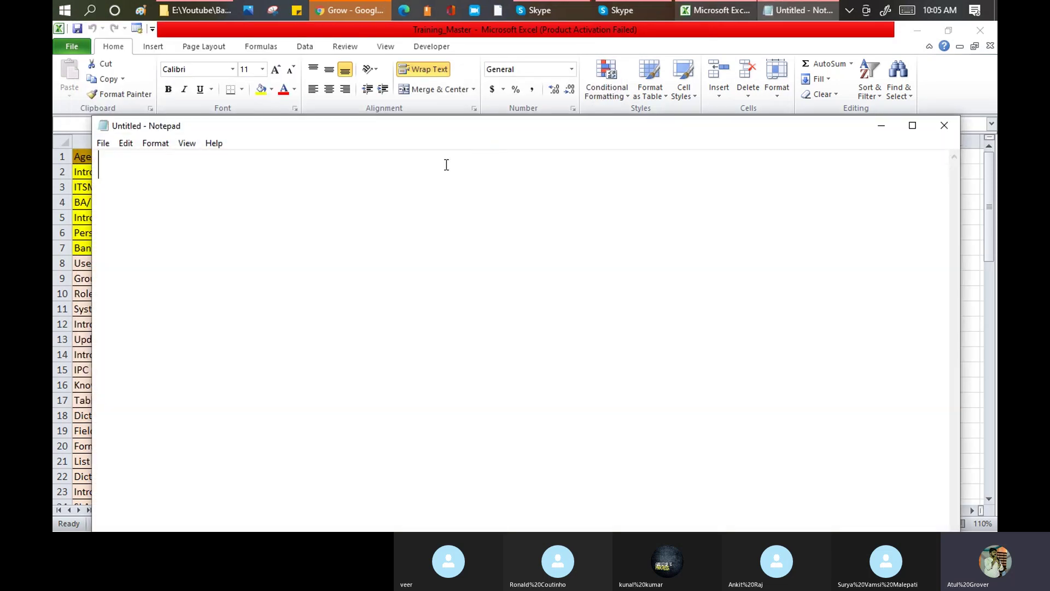
type("User -- Group -- Role")
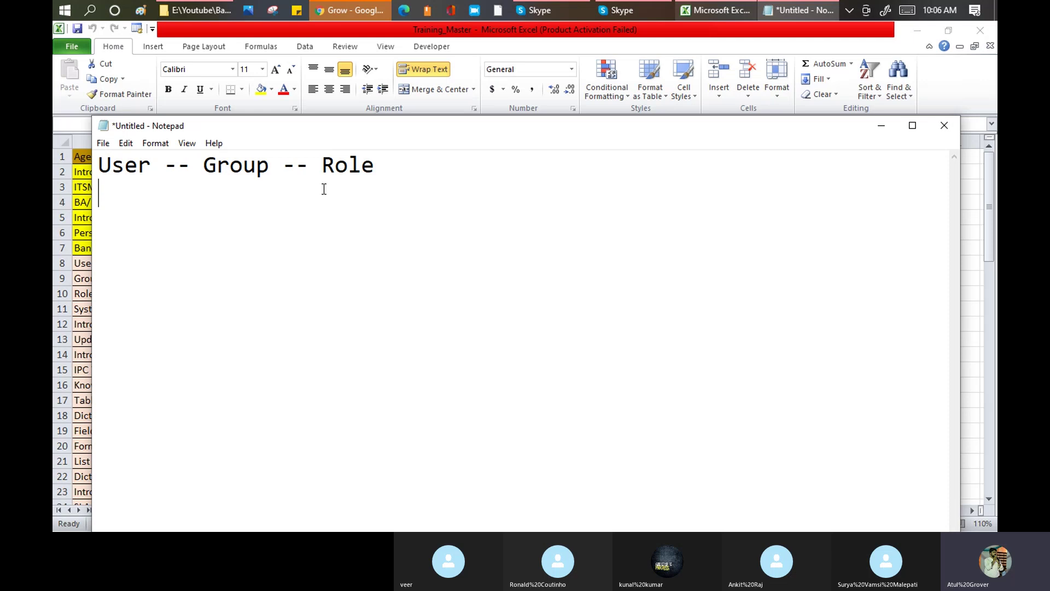
- Highlight User, Group and Role in turn, then bring the Training Batch 6 Skype call forward
left_click_drag(152, 164, 99, 161)
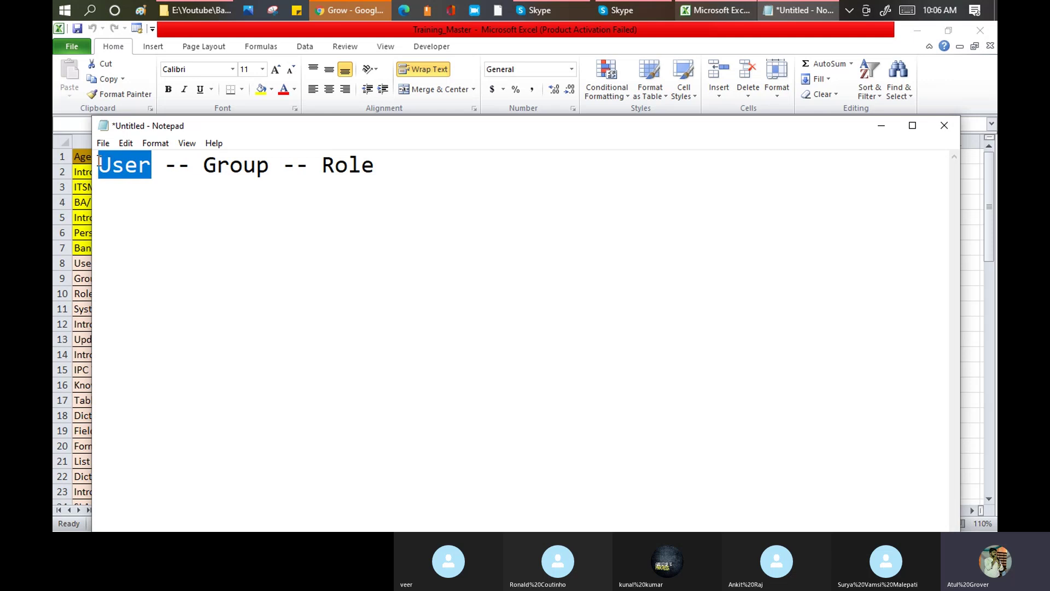
left_click_drag(204, 164, 274, 158)
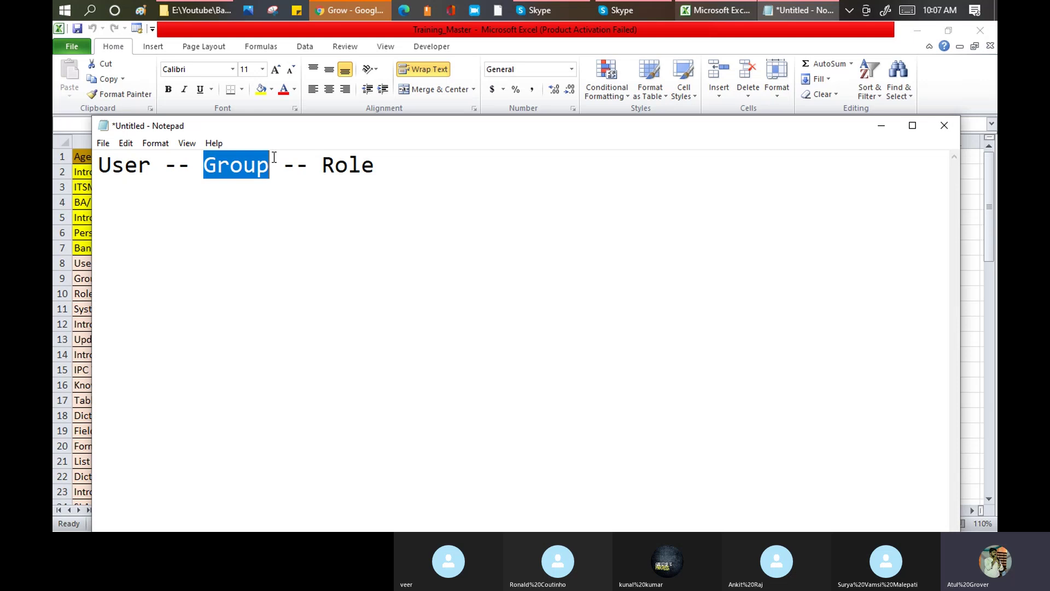
left_click_drag(323, 163, 373, 161)
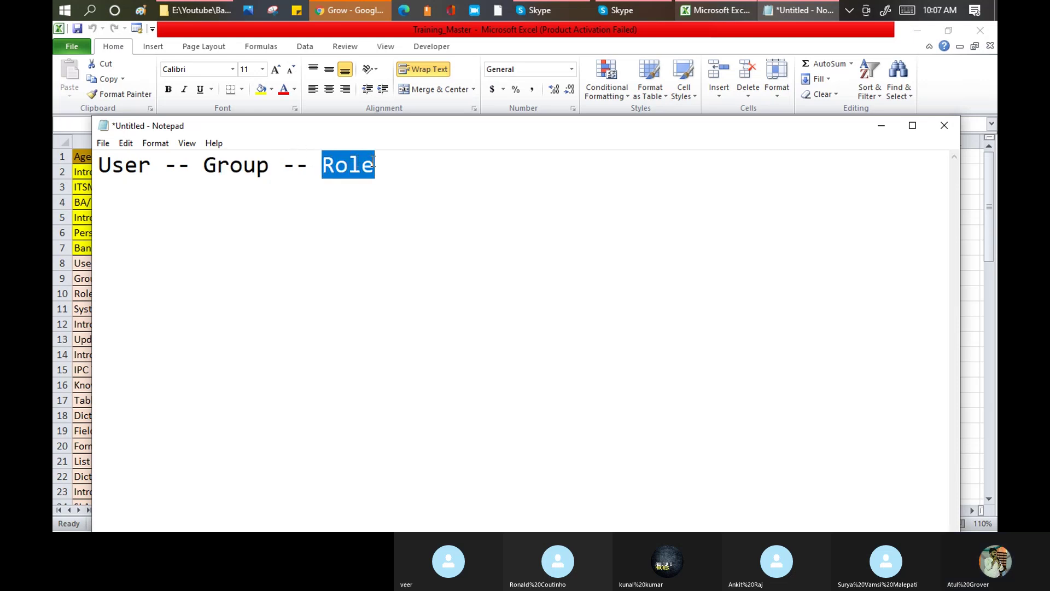
left_click(550, 8)
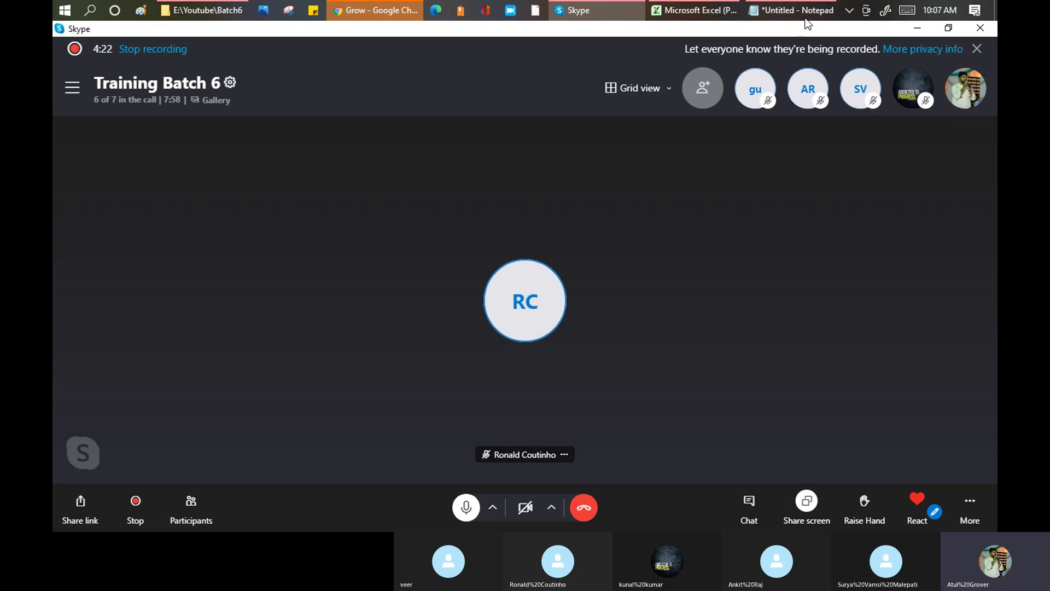
- Bring the Notepad note back to the front and highlight the word Role
left_click(800, 12)
left_click(408, 193)
left_click_drag(391, 164, 327, 163)
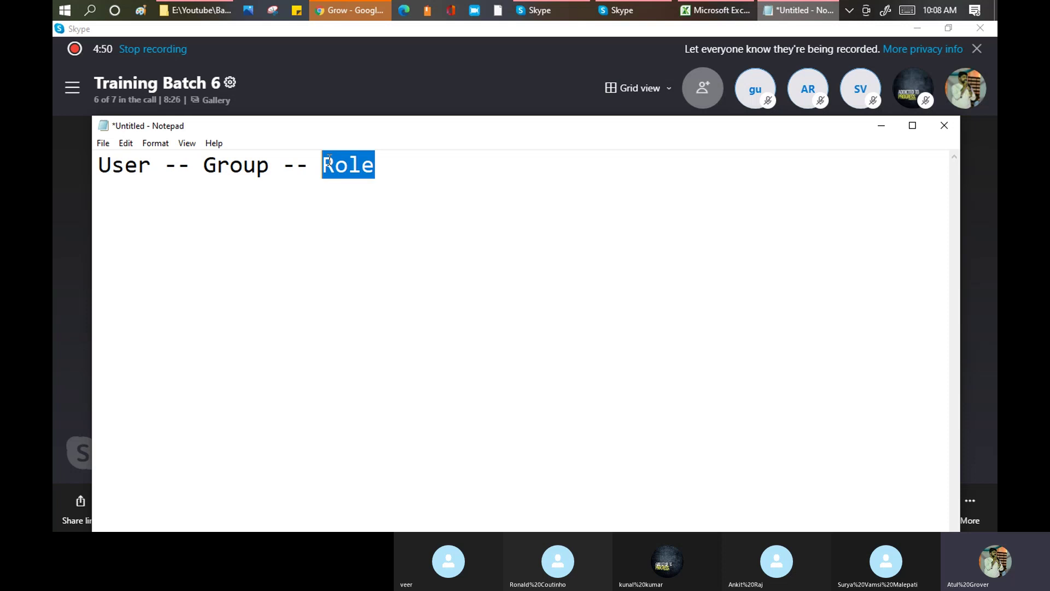
left_click(399, 185)
left_click_drag(394, 164, 326, 164)
- Type 'Role -->NEVER-- User' and 'Role -- Group --- Member' on new lines, then highlight Group
left_click(438, 181)
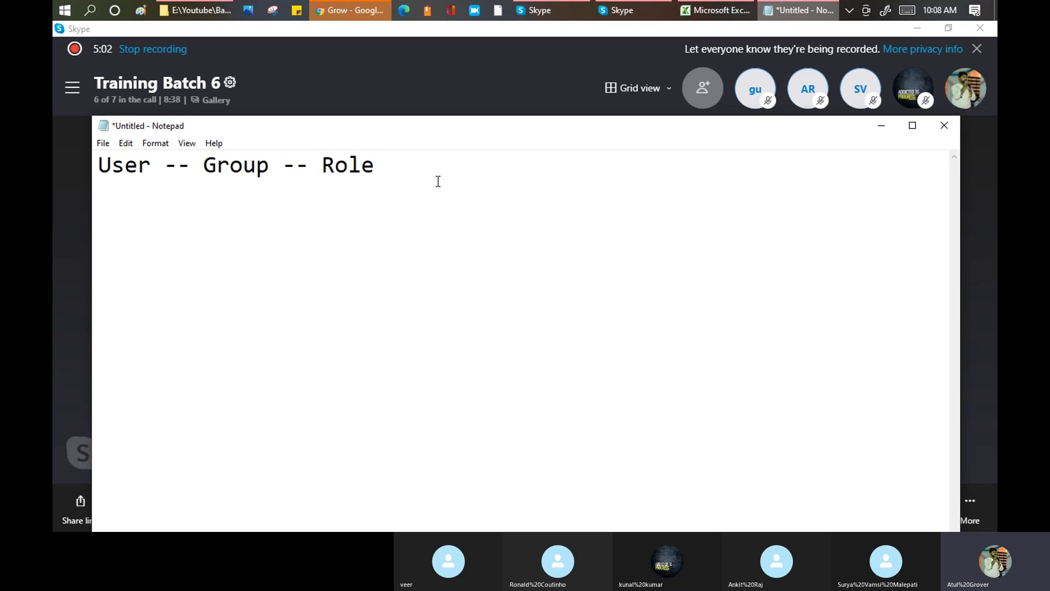
key("Return")
type("Role --> User")
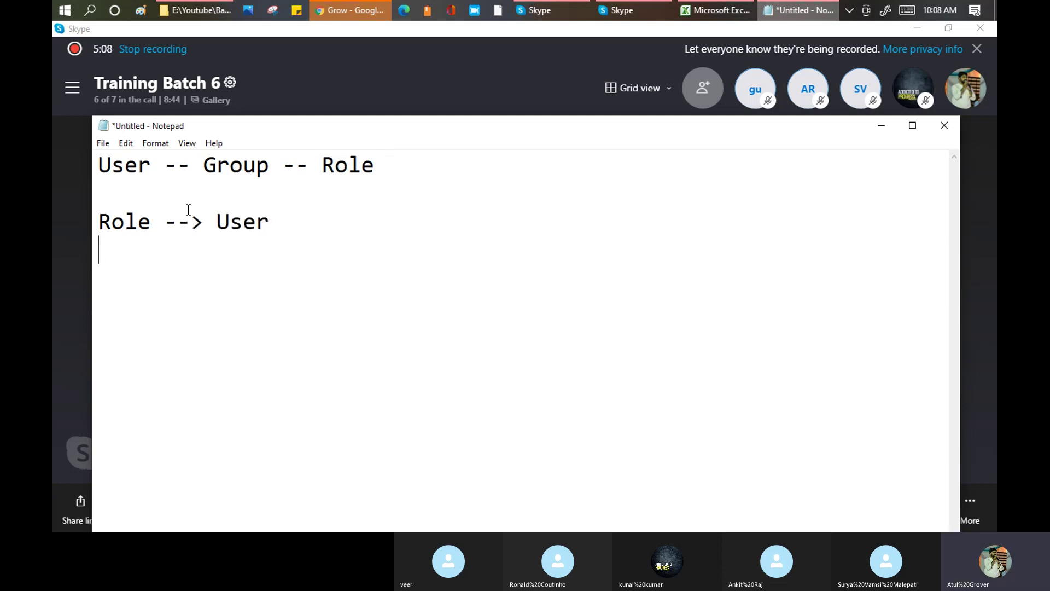
left_click(203, 223)
type("NEVER")
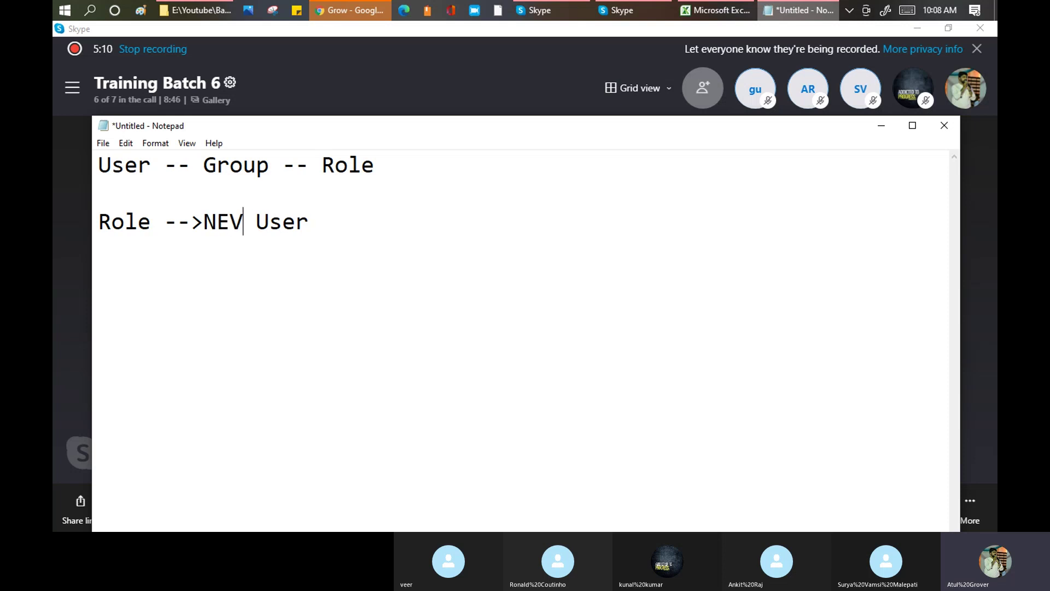
type("--")
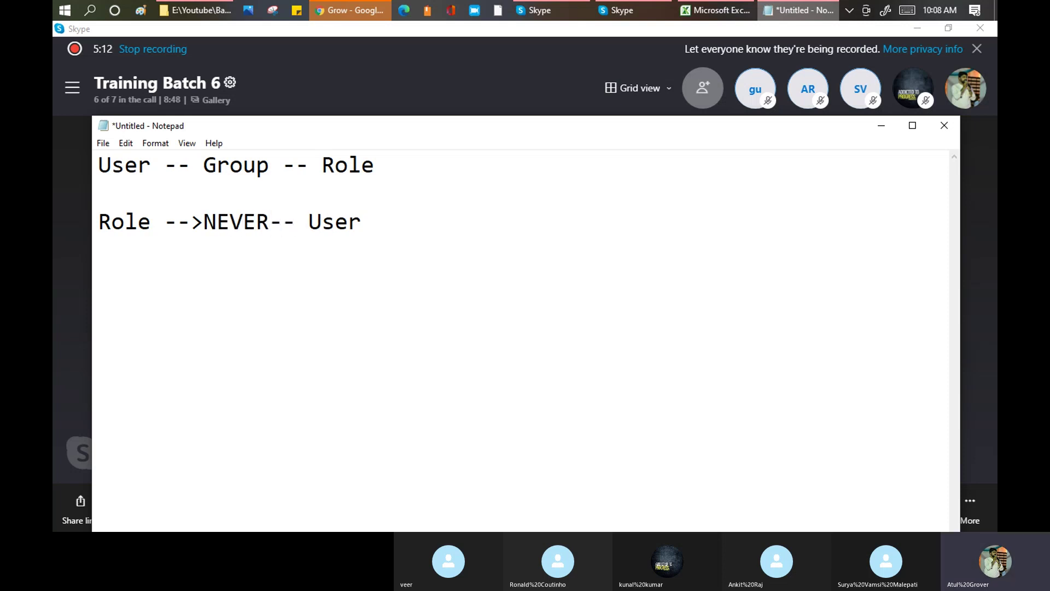
left_click(379, 223)
key("Return")
key("Return")
type("Role -- Group ")
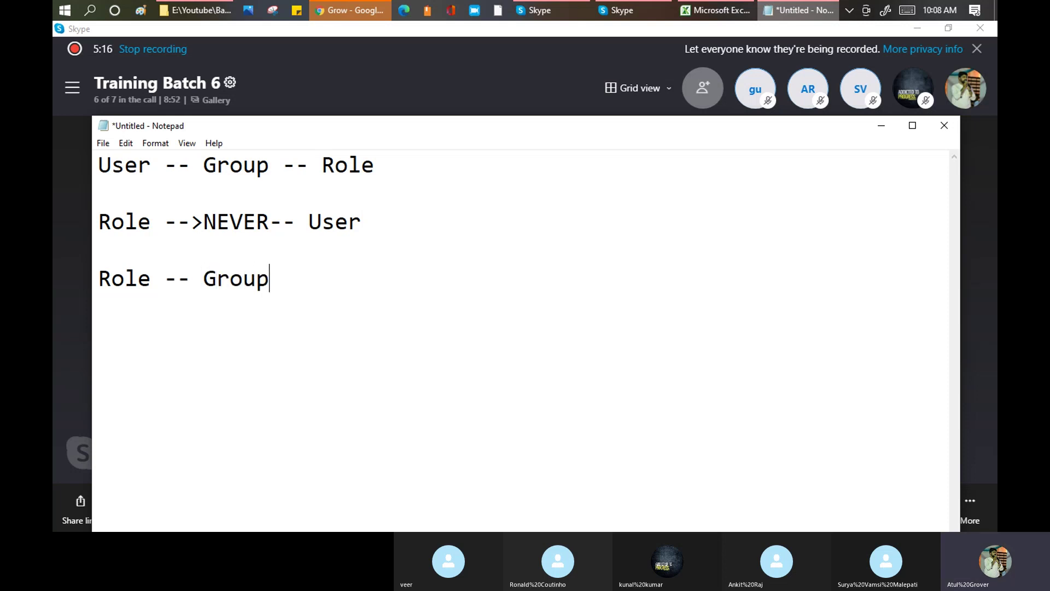
type("--- Member")
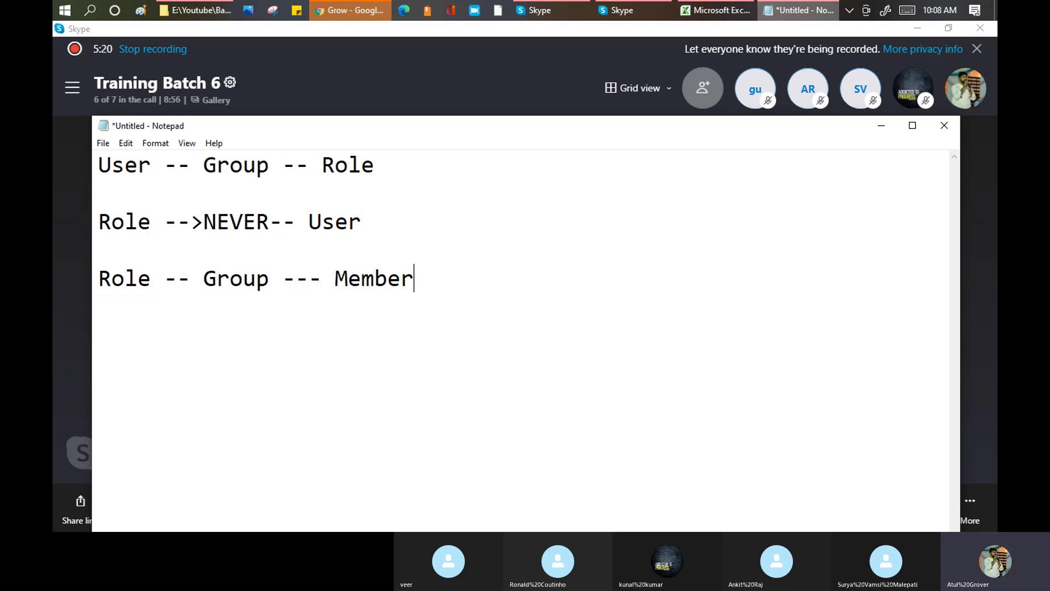
left_click_drag(268, 278, 205, 283)
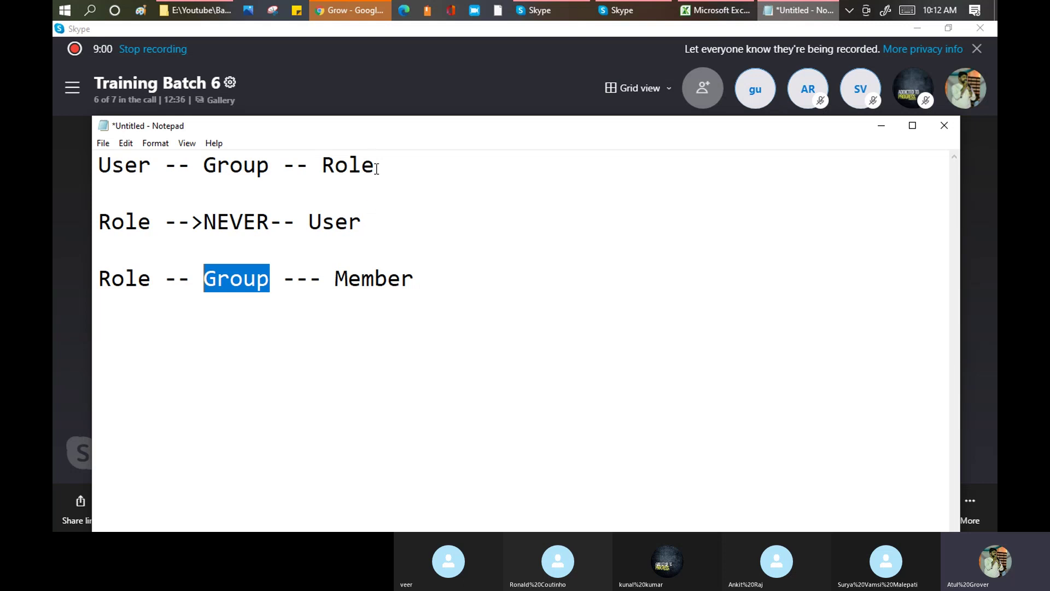
left_click_drag(375, 165, 348, 167)
left_click_drag(269, 280, 211, 277)
left_click_drag(337, 277, 419, 277)
left_click(152, 282)
left_click_drag(153, 282, 98, 279)
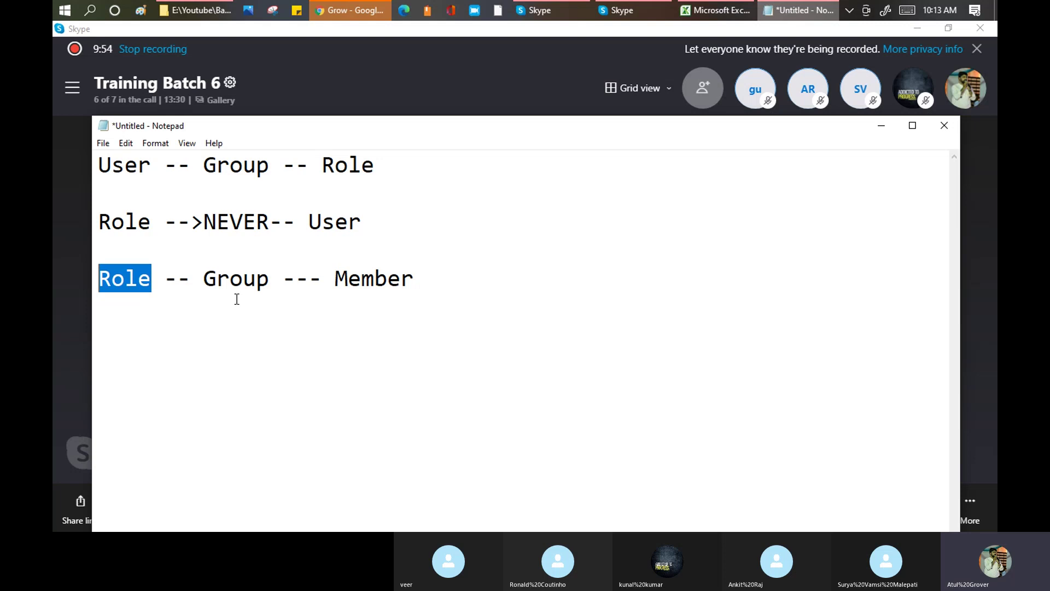
left_click_drag(270, 280, 209, 283)
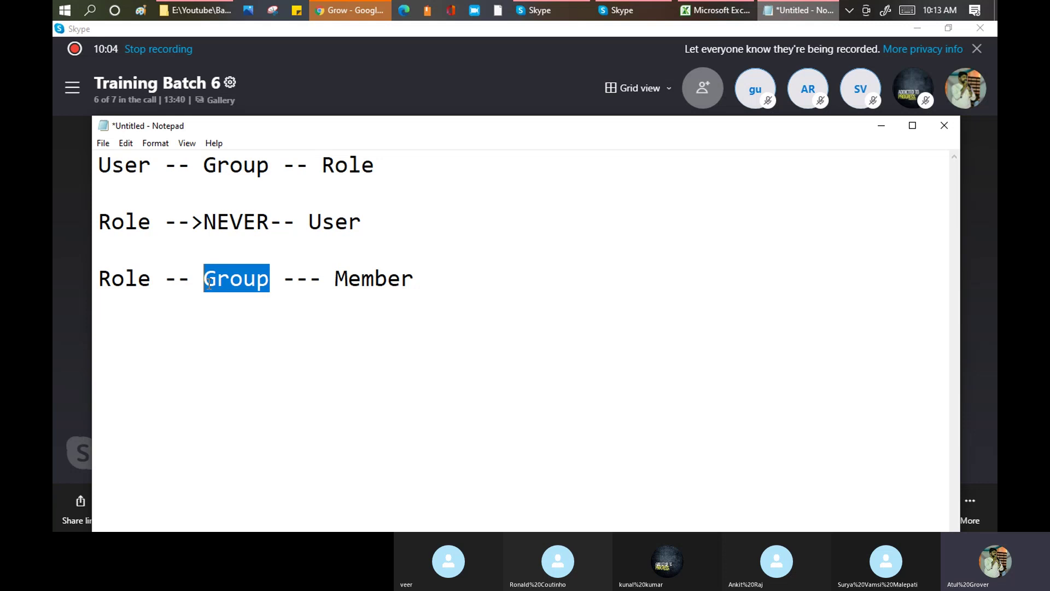
- Select the ServiceNow instance's base URL in the address bar, then open the Skype call's chat panel
left_click(338, 9)
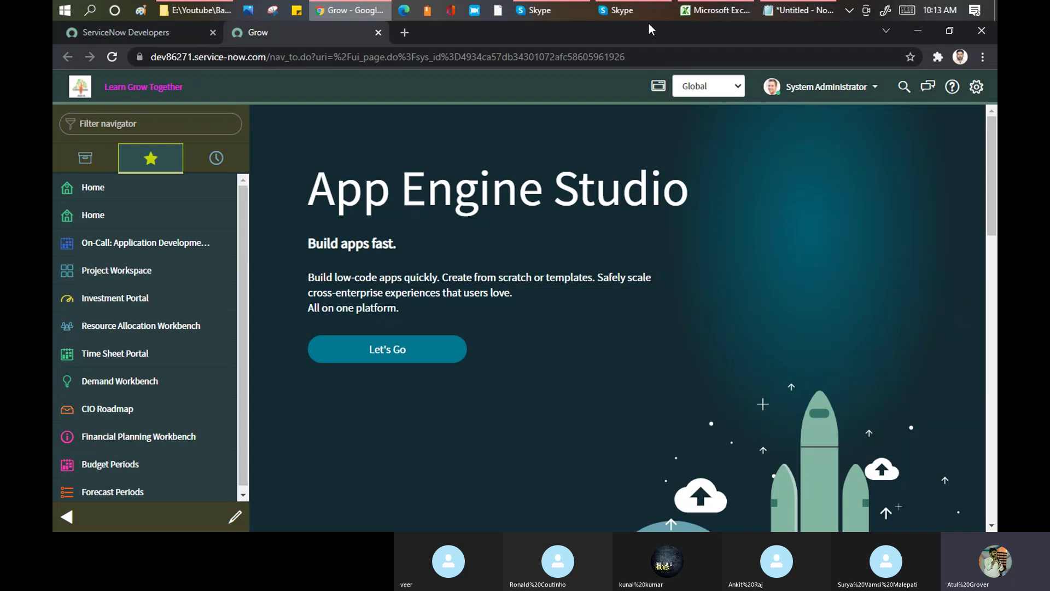
left_click(564, 9)
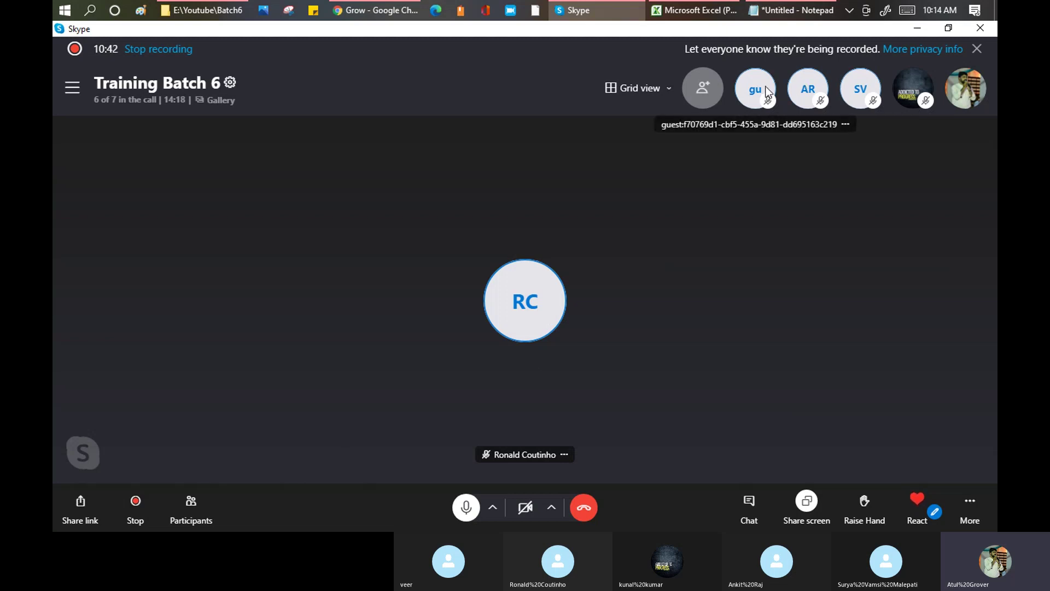
left_click(374, 10)
left_click(218, 57)
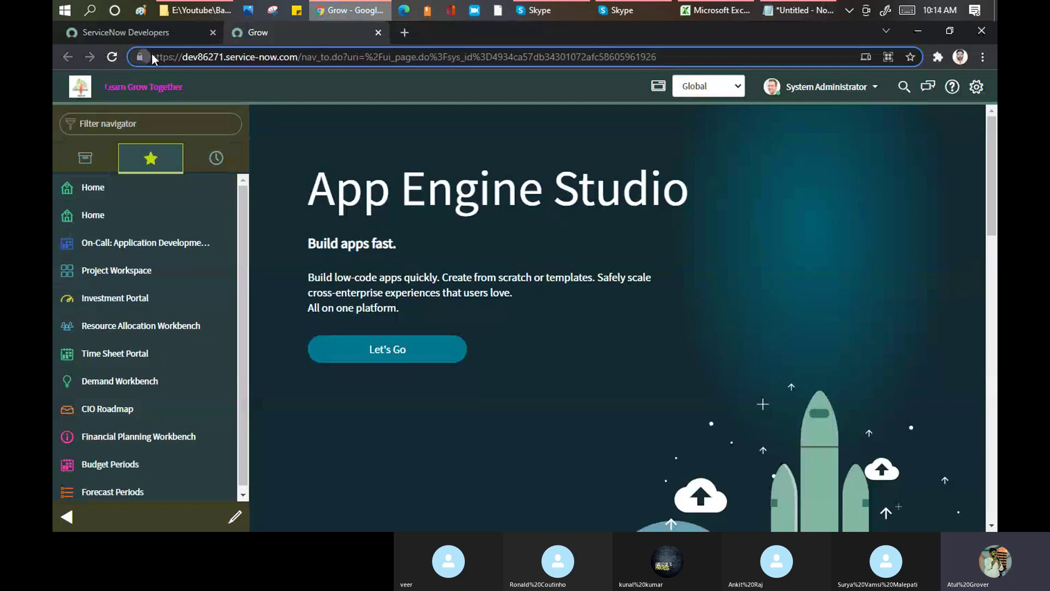
left_click_drag(158, 57, 305, 65)
key("ctrl+c")
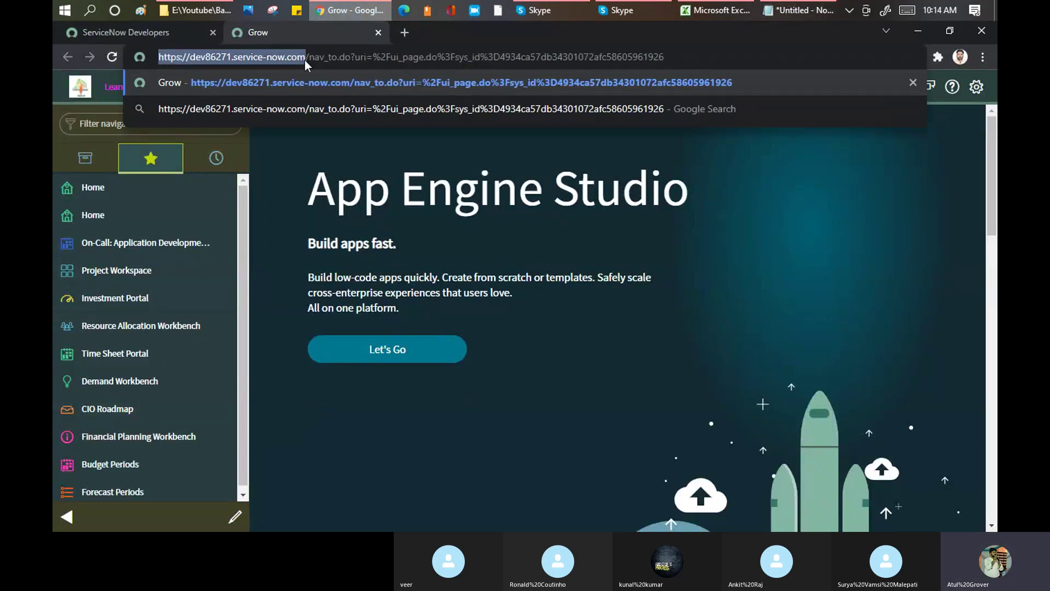
left_click(563, 15)
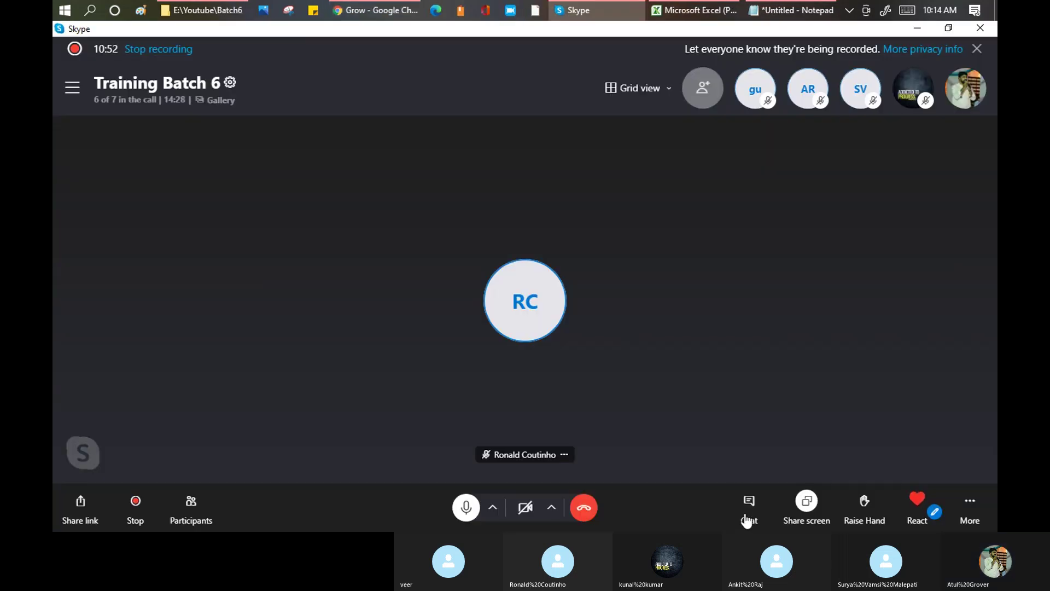
left_click(749, 503)
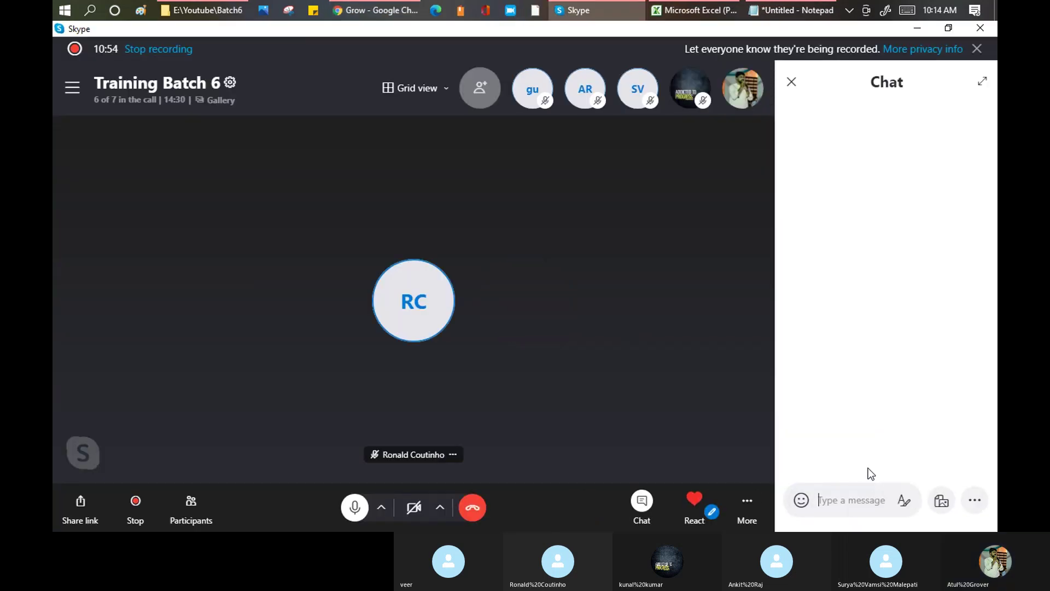
- Paste and send the ServiceNow instance link in the Training Batch 6 chat, then return to the browser
left_click(841, 500)
key("ctrl+v")
key("Return")
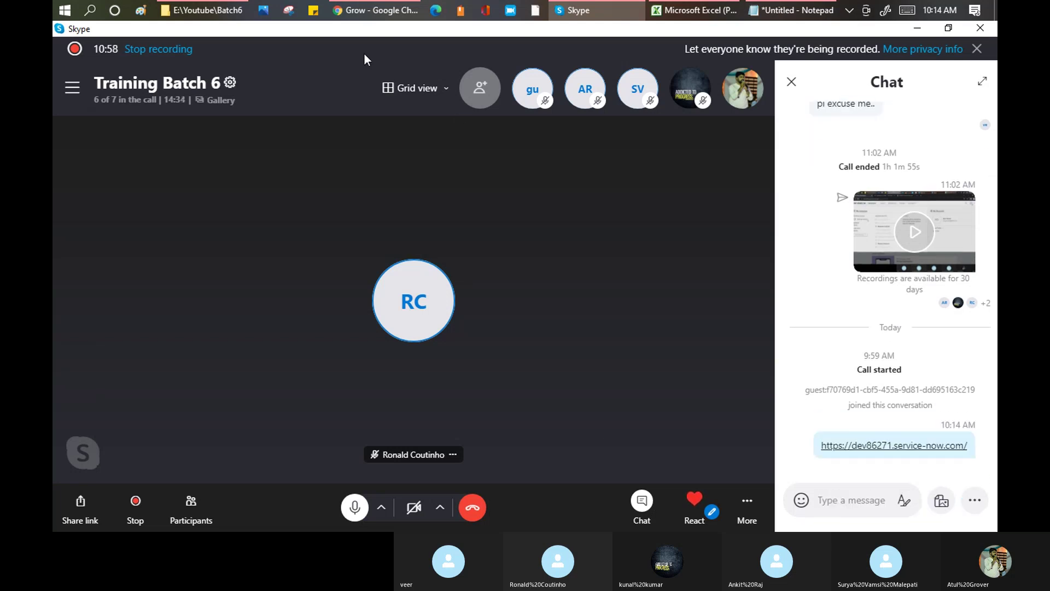
mouse_move(363, 6)
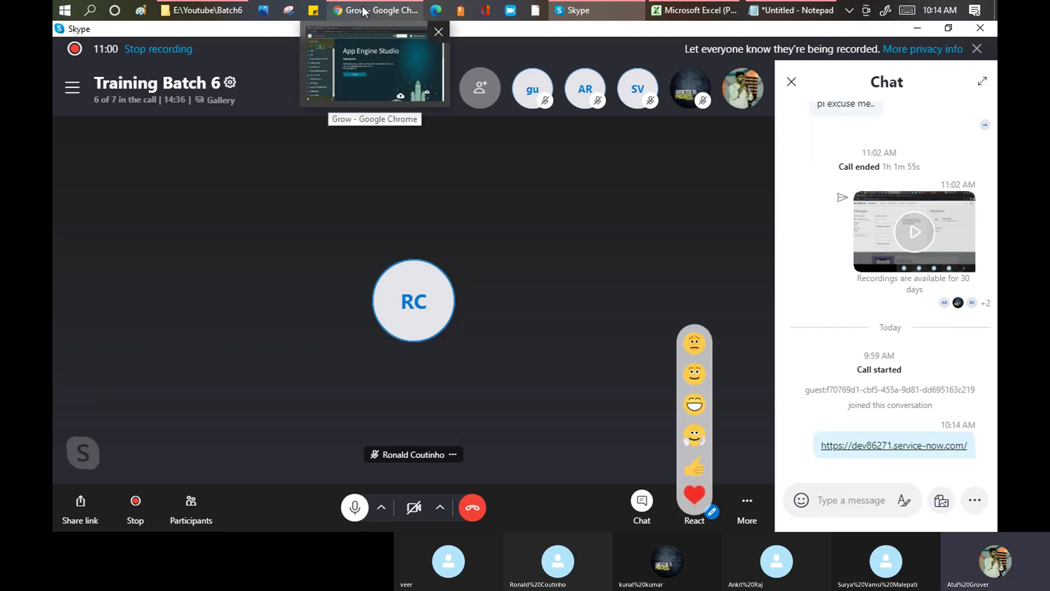
left_click(362, 5)
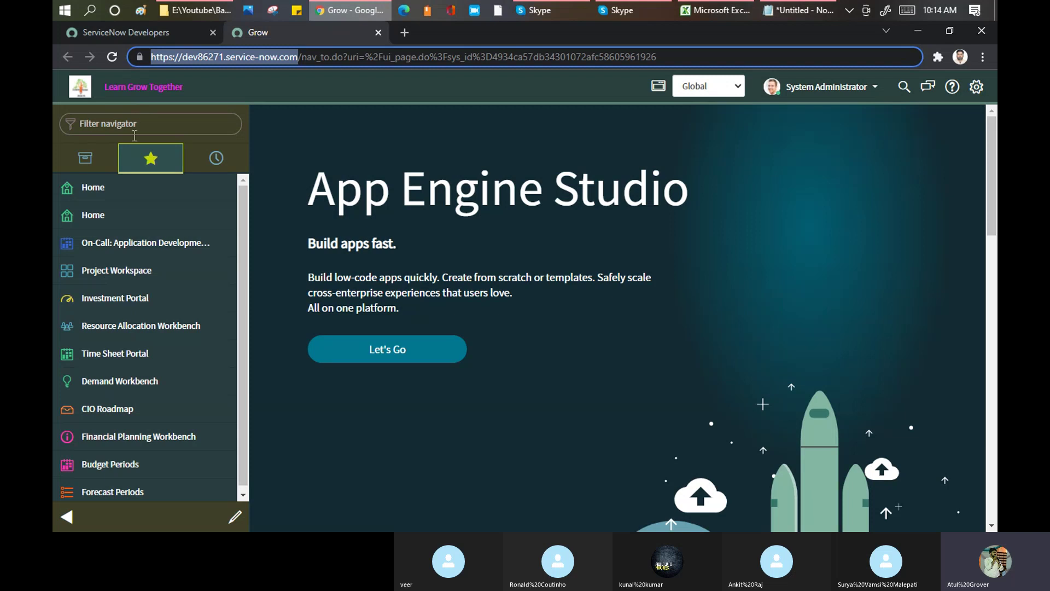
- Filter the navigator by 'user' and open User Administration > Users
left_click(157, 126)
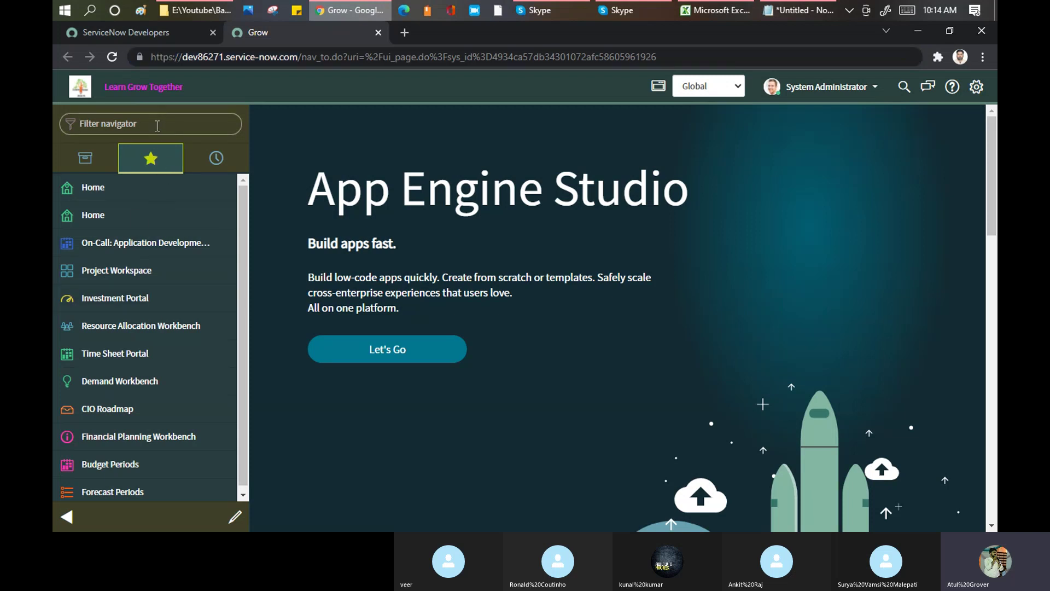
type("user")
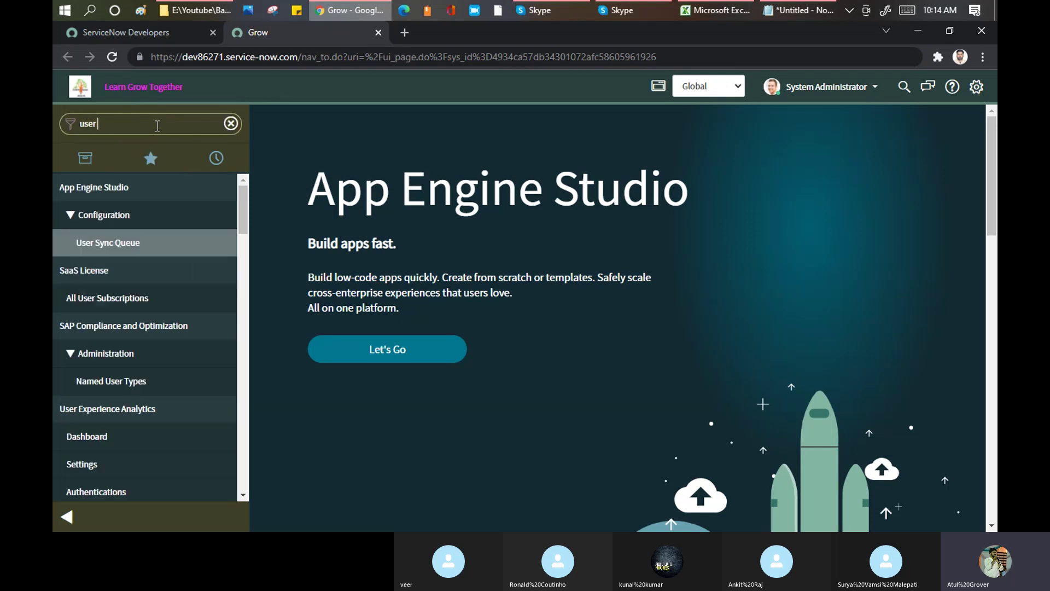
left_click_drag(243, 209, 245, 381)
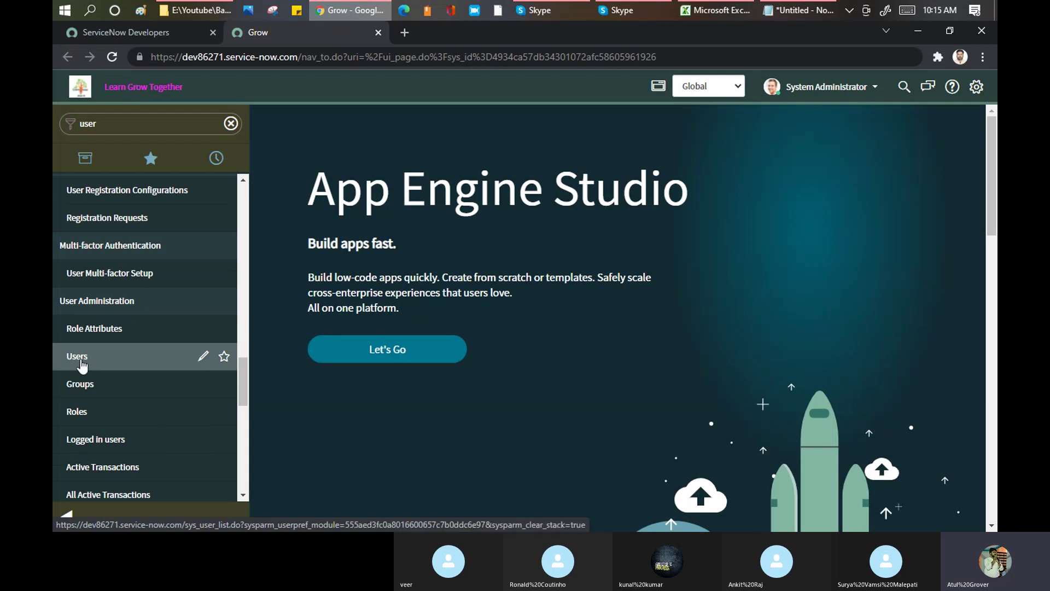
left_click(80, 362)
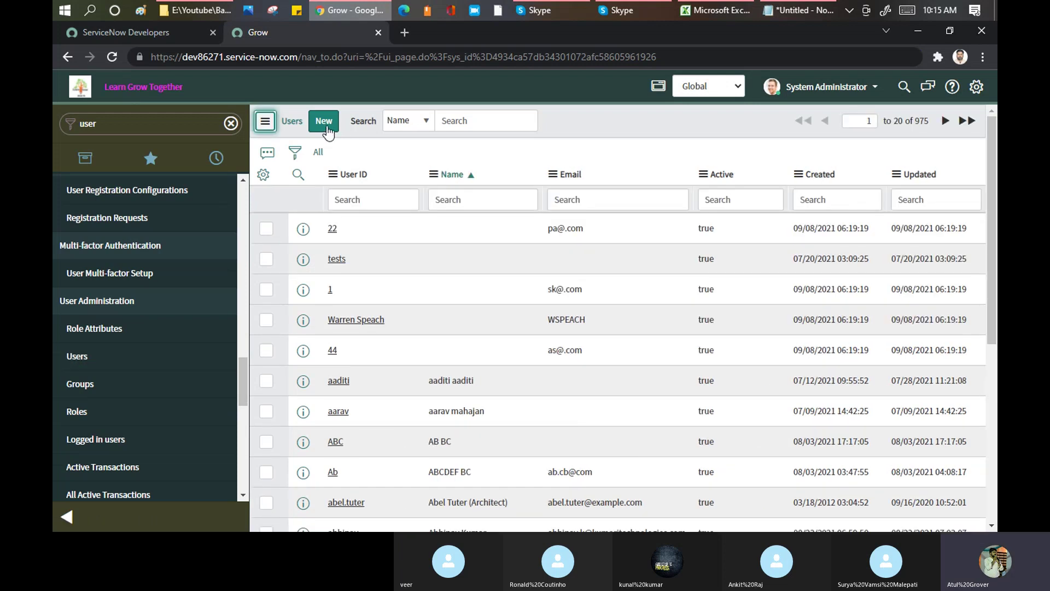
- Start a new user record from the Users list and collapse the navigator
left_click(328, 132)
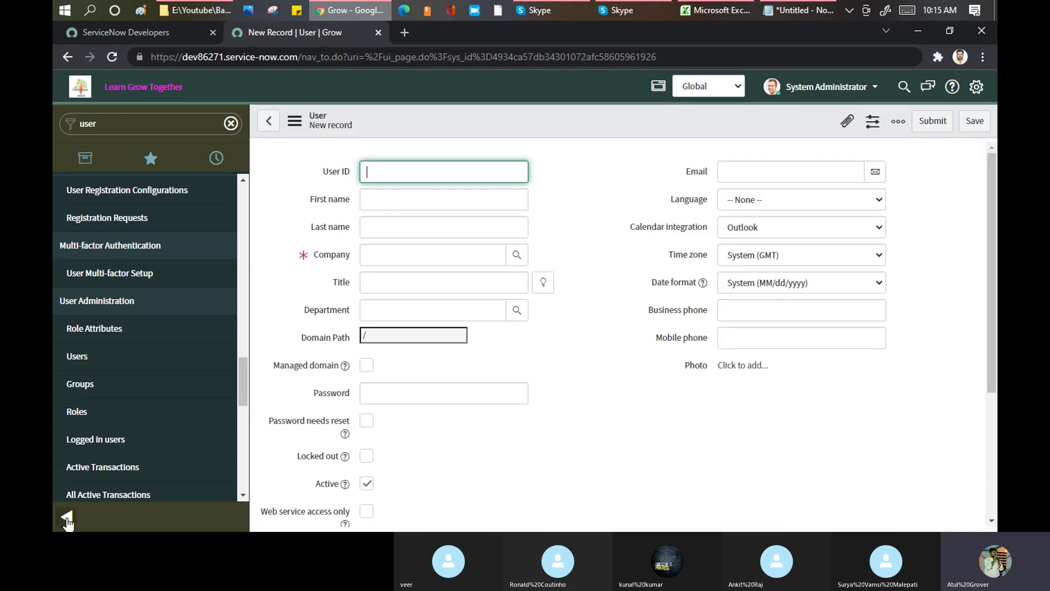
left_click(67, 518)
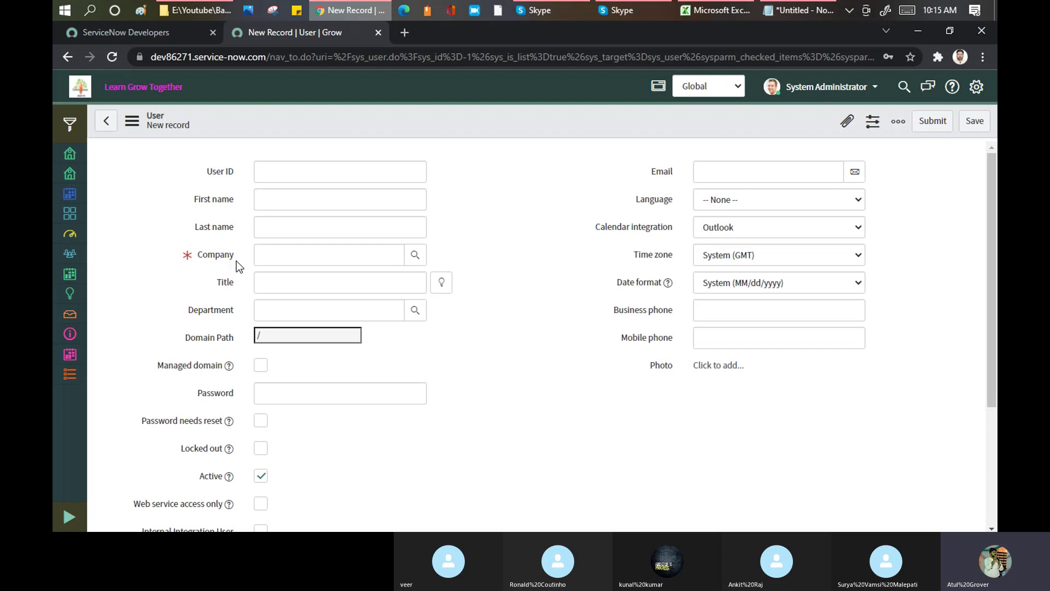
- Enter the new user's User ID, first name and last name
left_click(293, 175)
type("RONC")
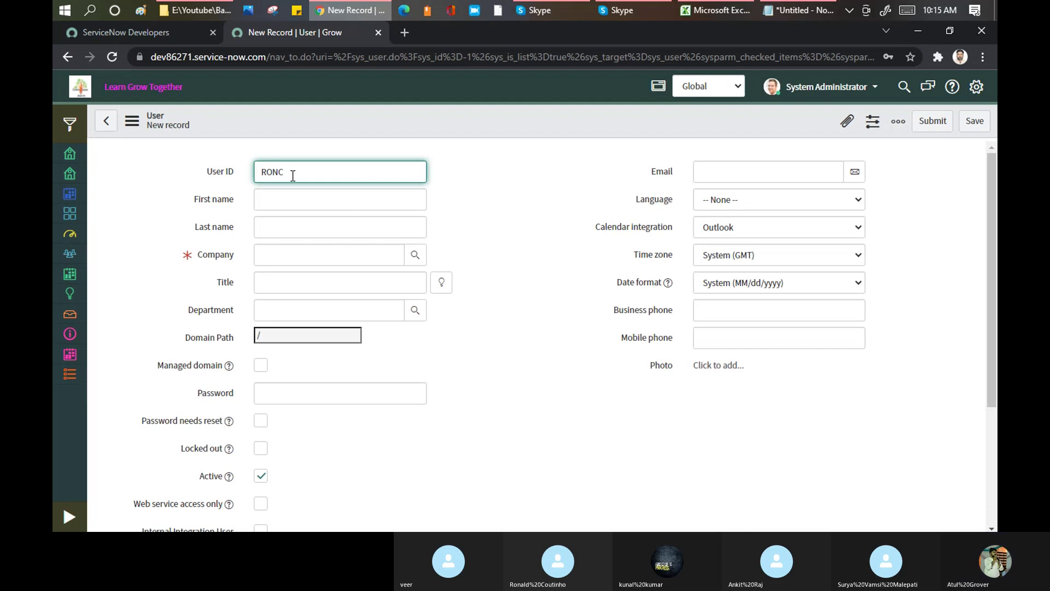
left_click(535, 12)
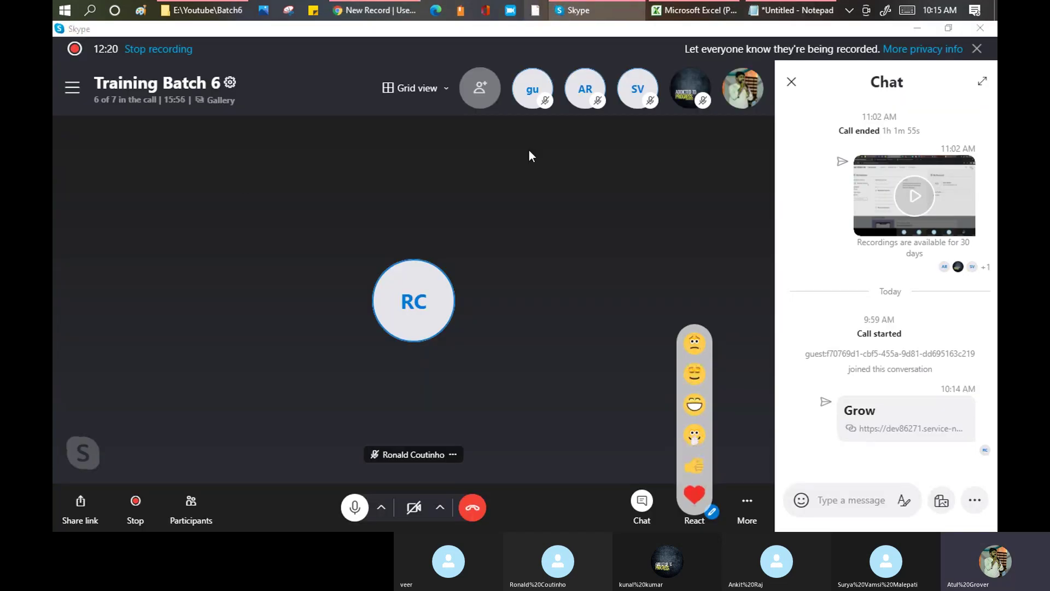
key("alt+Tab")
type("O")
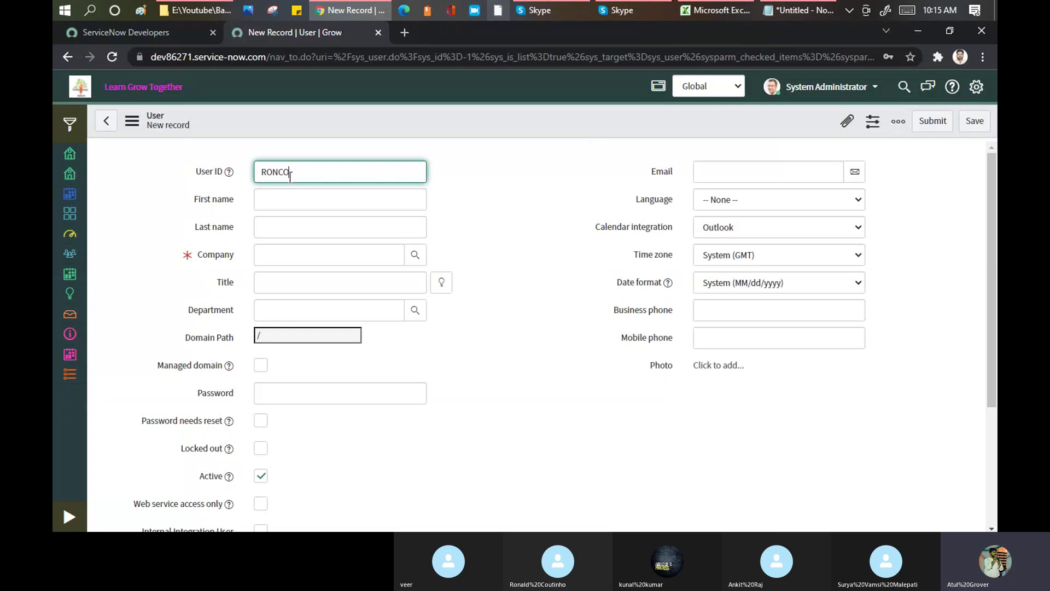
type("U")
key("ctrl+a")
left_click(265, 198)
type("RON")
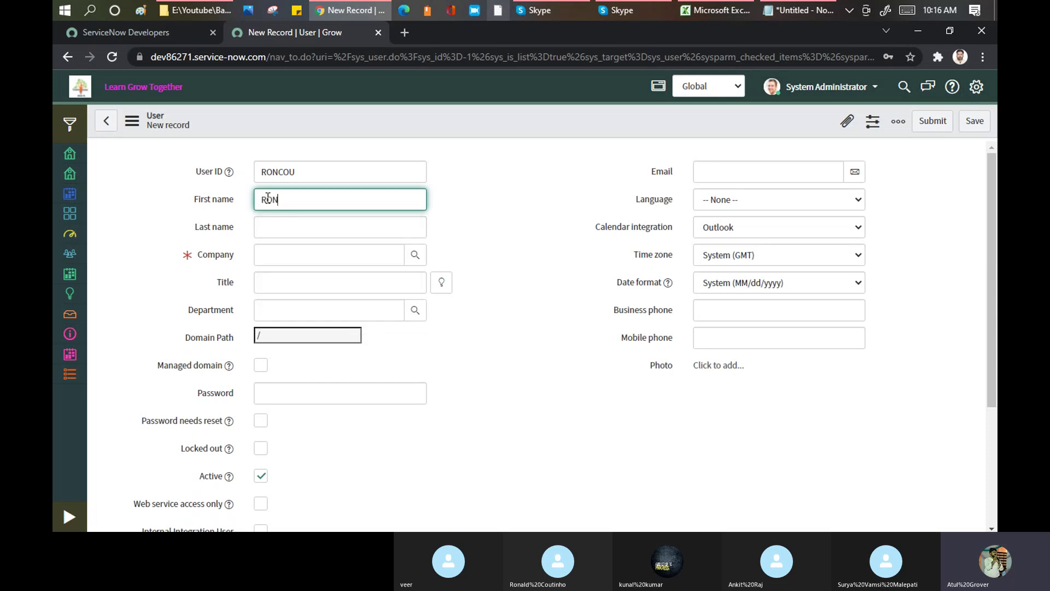
key("Tab")
type("COU")
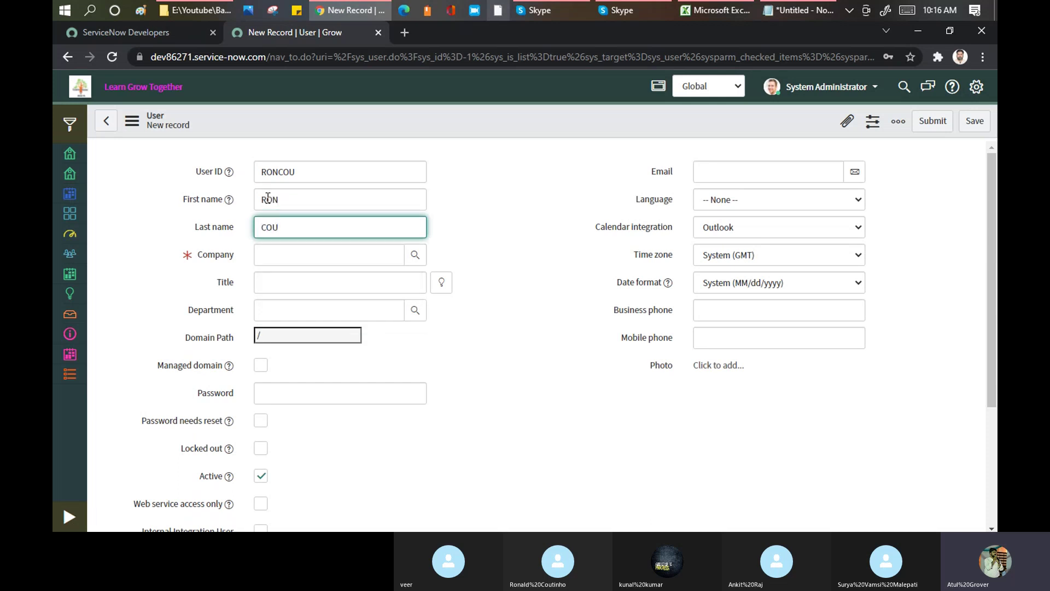
- Set Company to ACME Africa and Title to Mr
left_click(287, 257)
type("C")
key("BackSpace")
type("A")
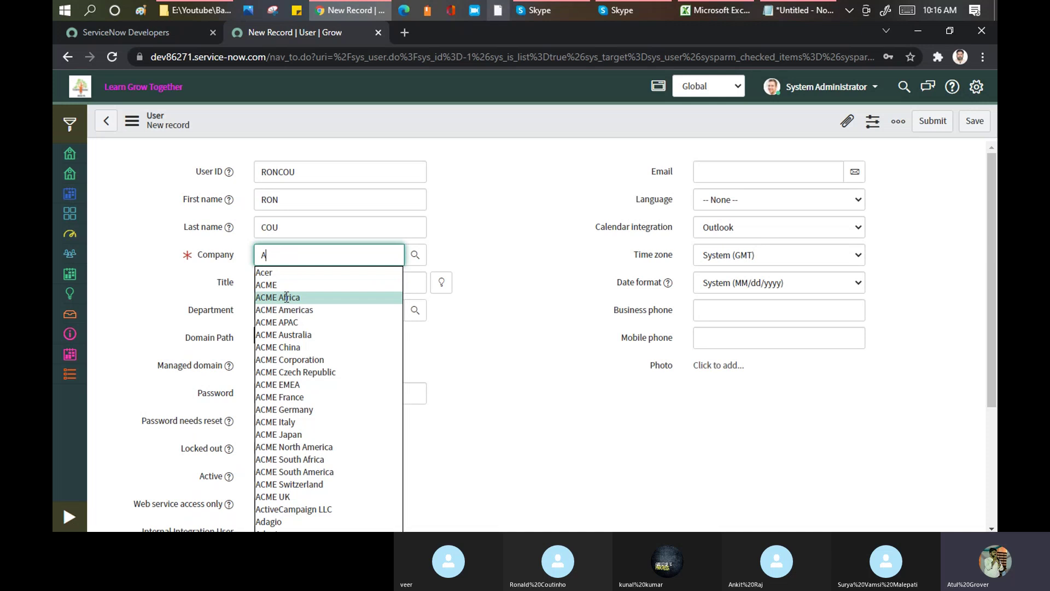
left_click(286, 297)
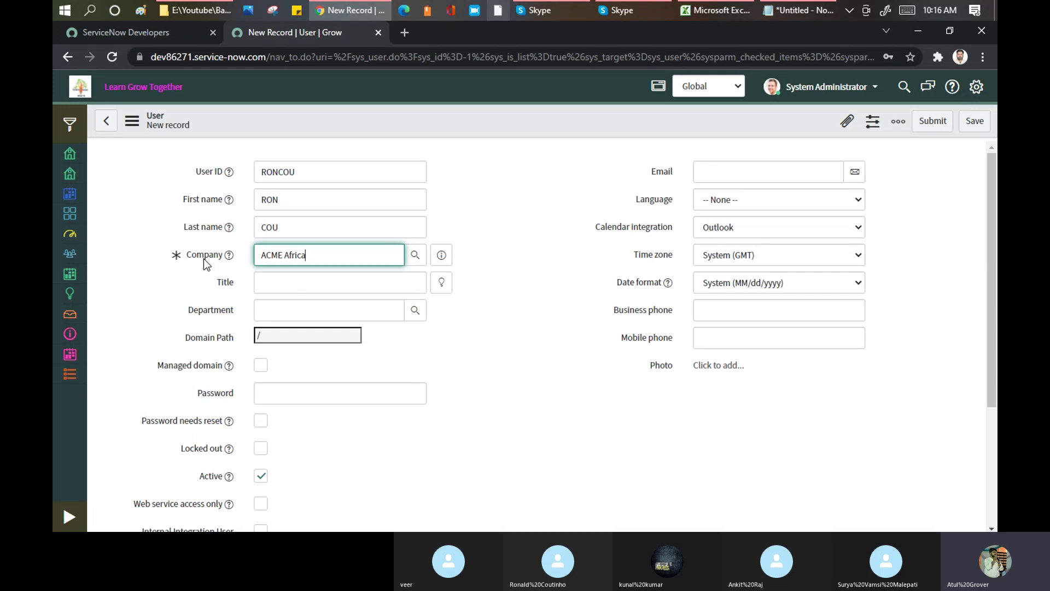
left_click(323, 289)
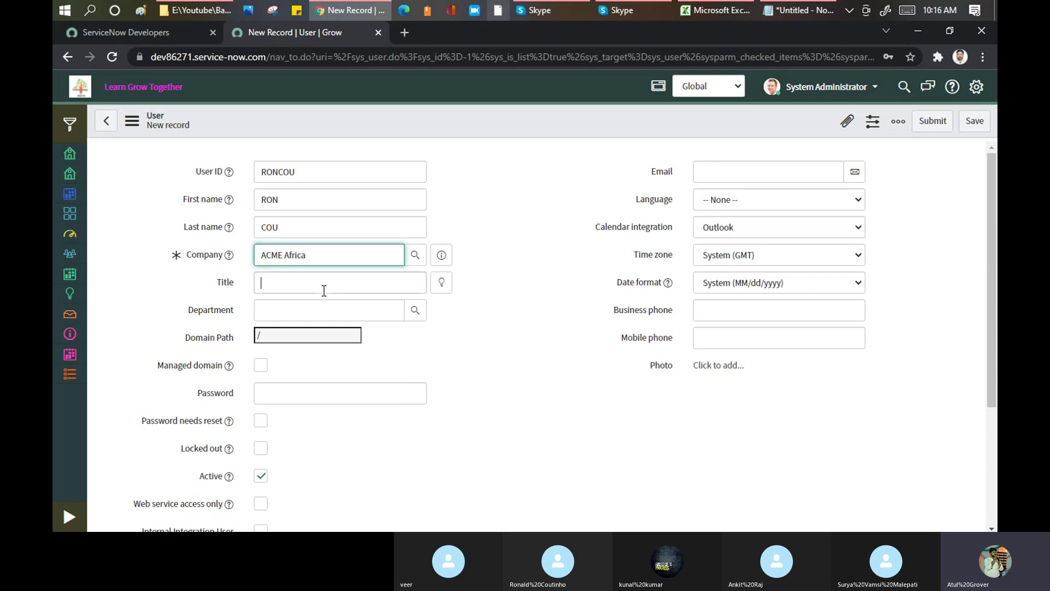
type("Mr.")
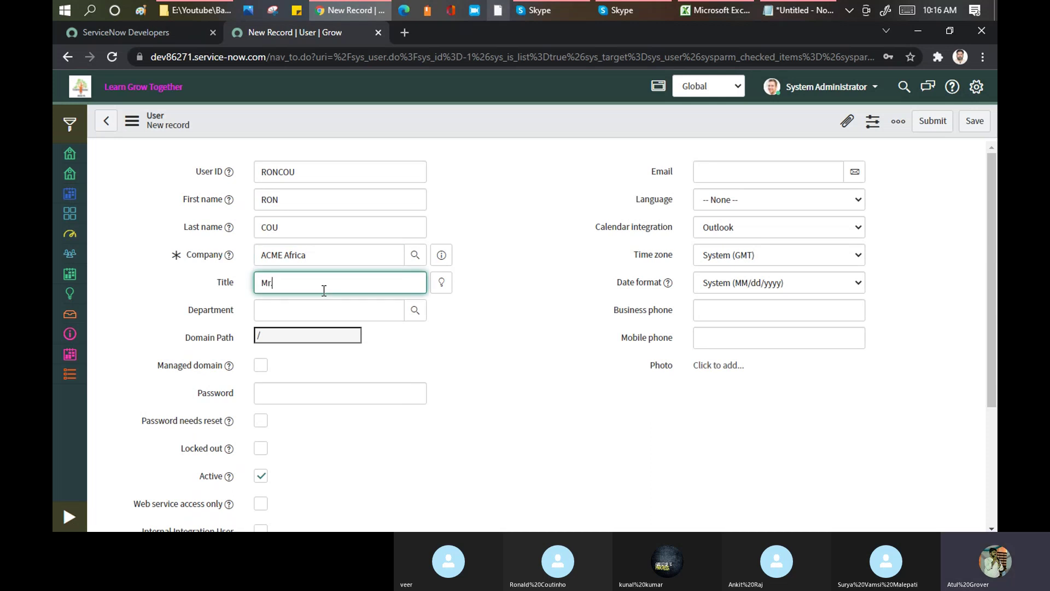
left_click(302, 305)
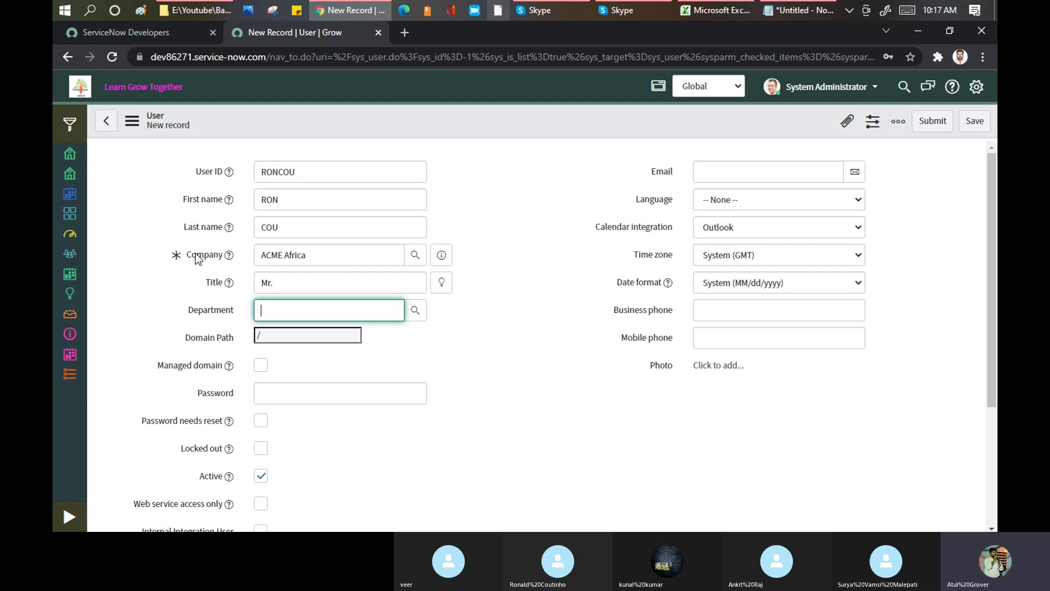
- Highlight the sys_user.do table name in the form's URL, then open the Department lookup
left_click(352, 58)
left_click_drag(432, 57, 383, 57)
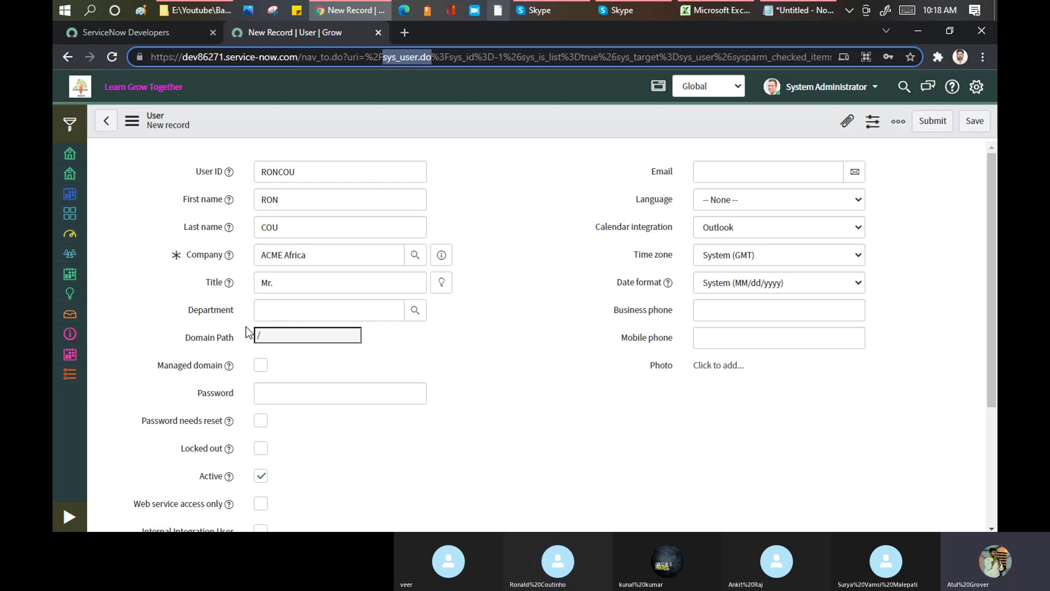
left_click(417, 312)
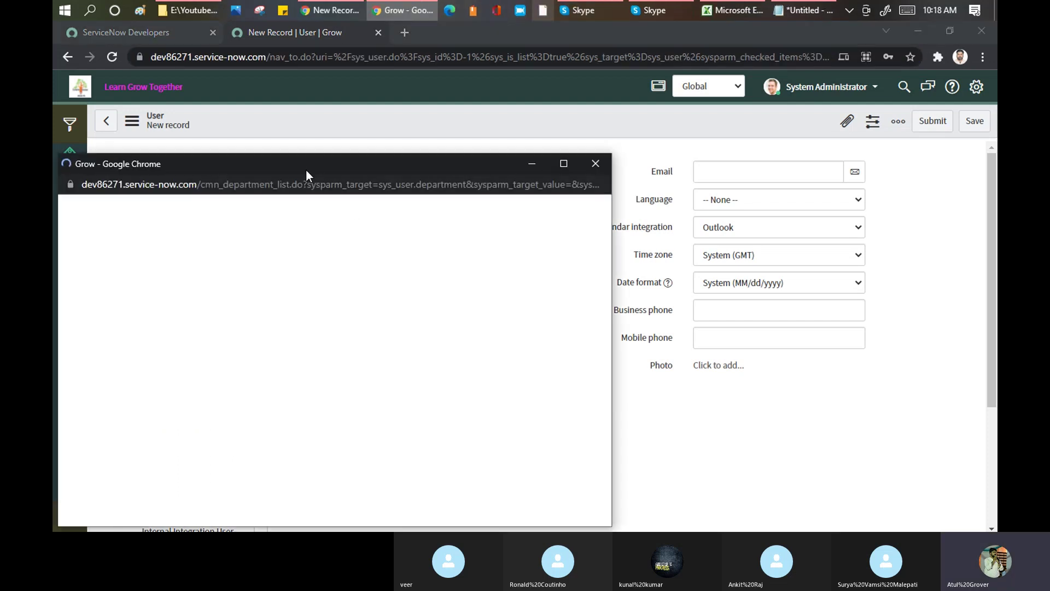
- Inspect the empty cmn_department_list lookup window and close it
left_click_drag(303, 161, 589, 80)
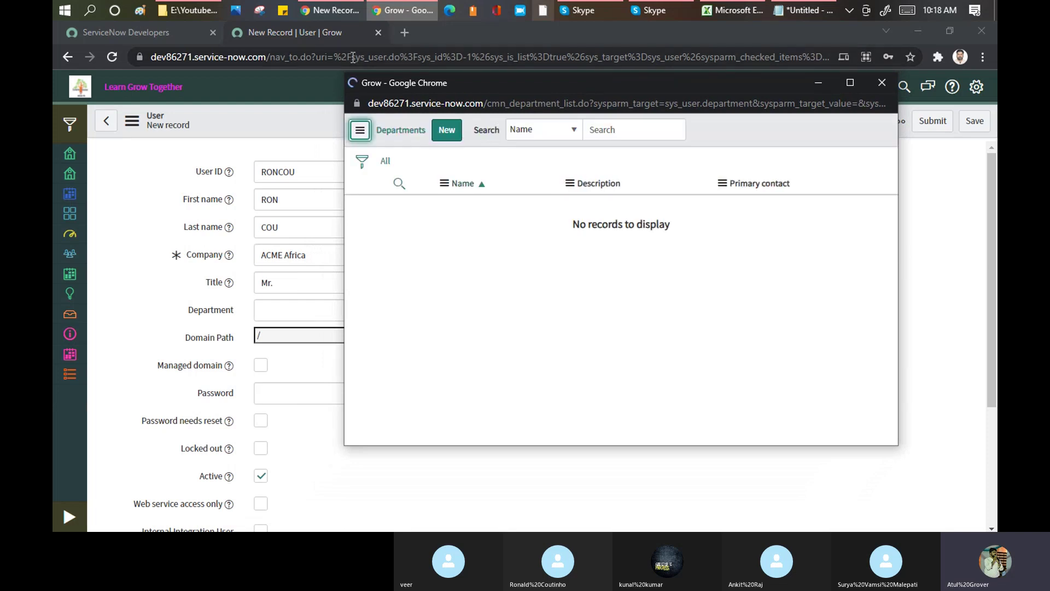
left_click_drag(489, 104, 579, 104)
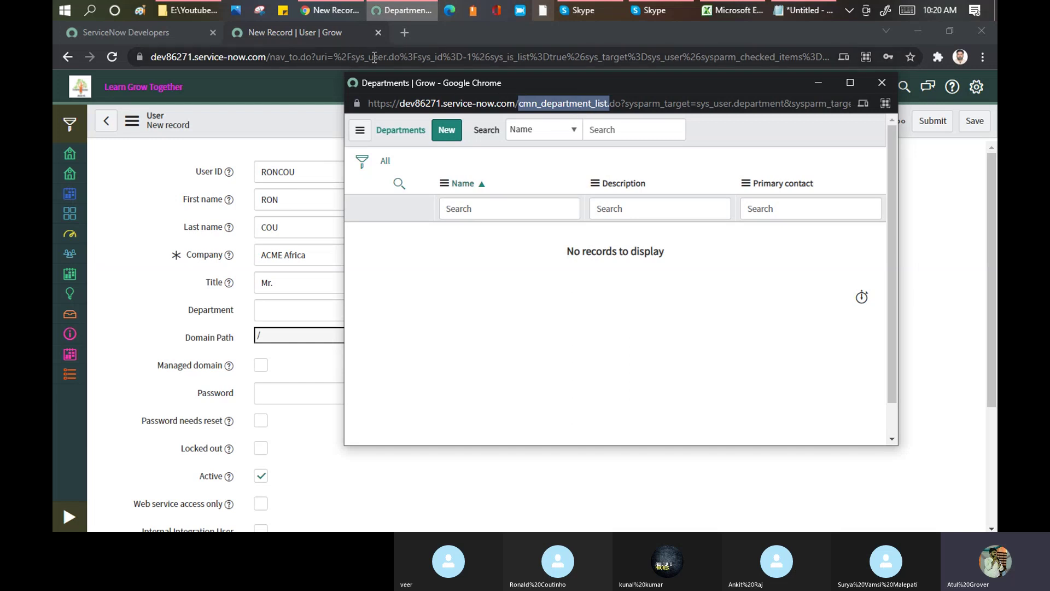
left_click(882, 84)
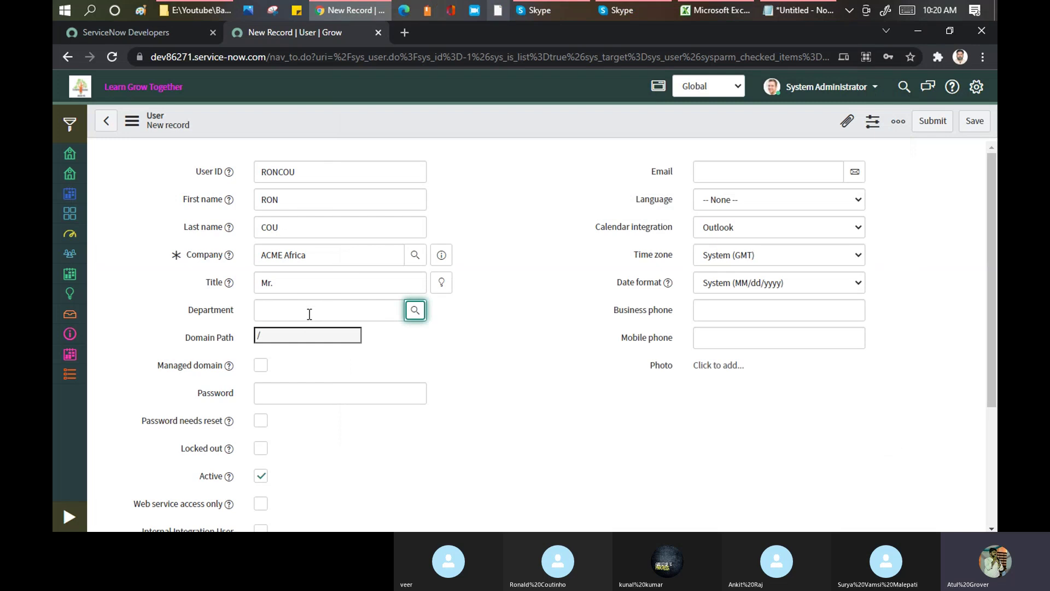
- Recheck the Department lookup, close it with no records, and show the Calendar integration choices
left_click(418, 316)
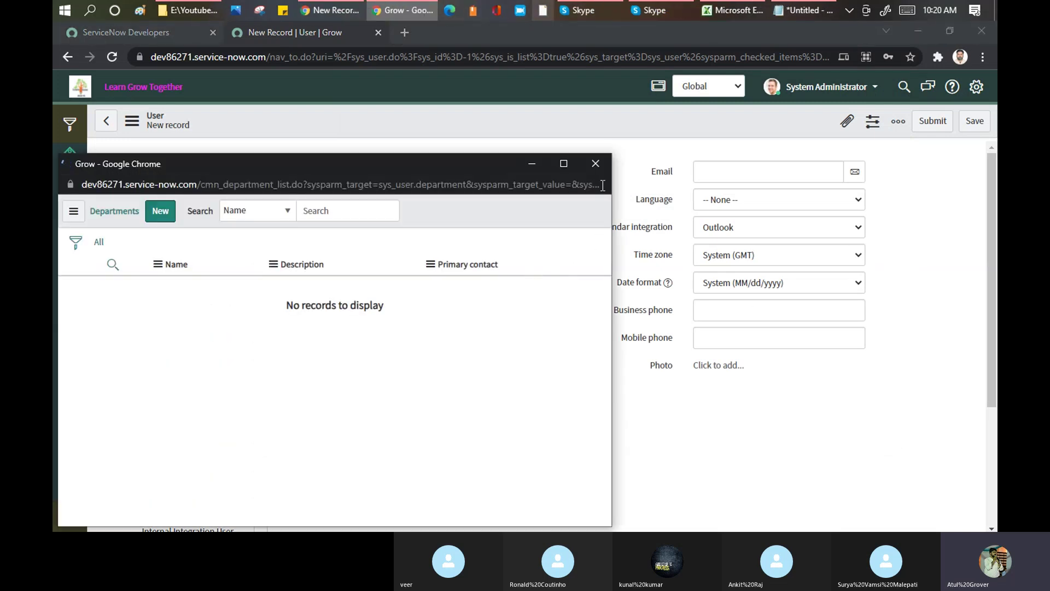
left_click(600, 166)
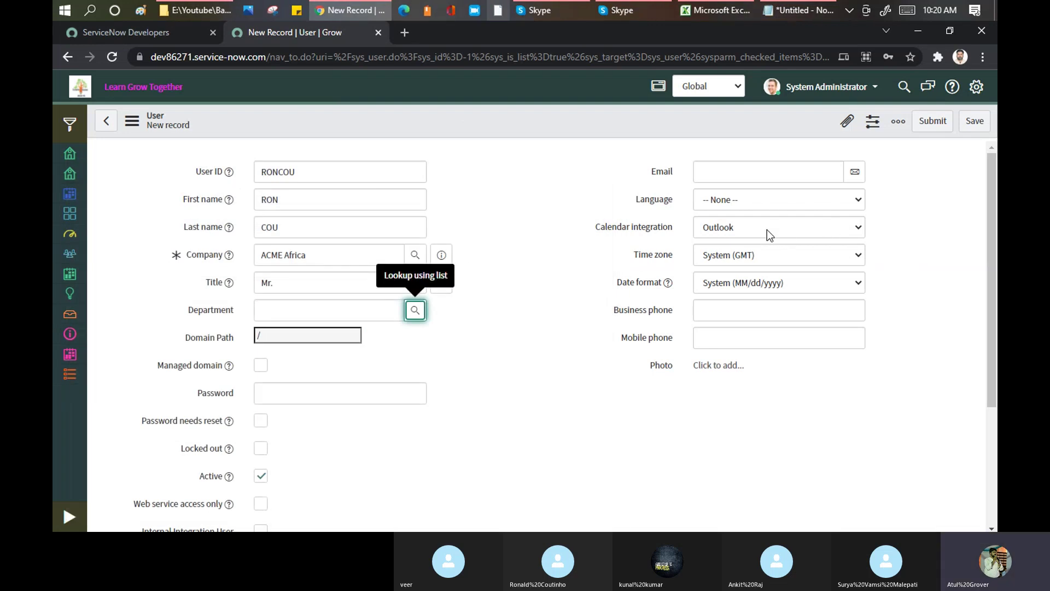
left_click(824, 235)
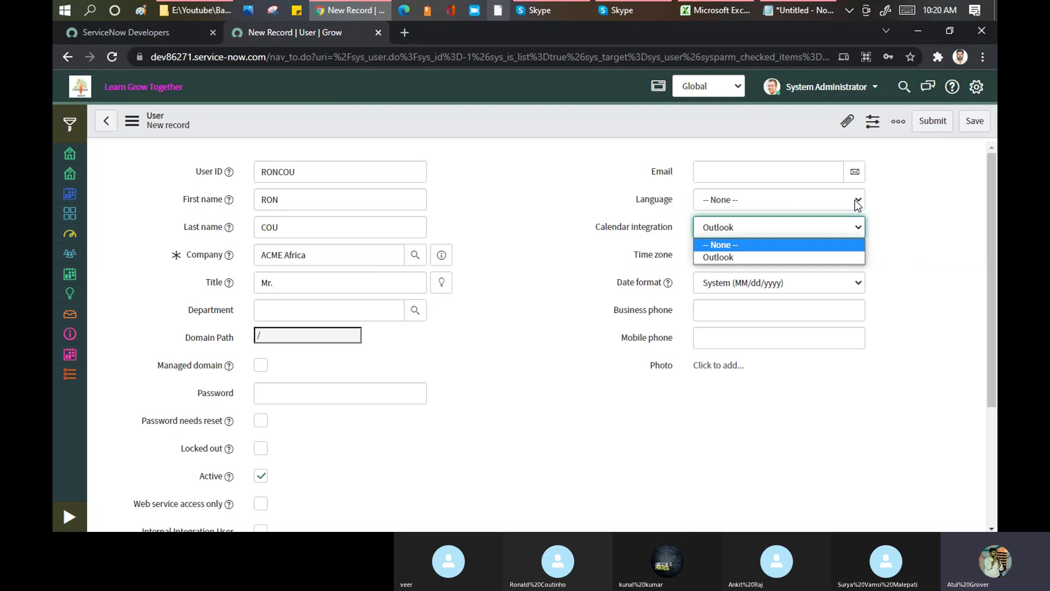
- Keep Calendar integration as Outlook and enter a password for the new user
left_click(915, 210)
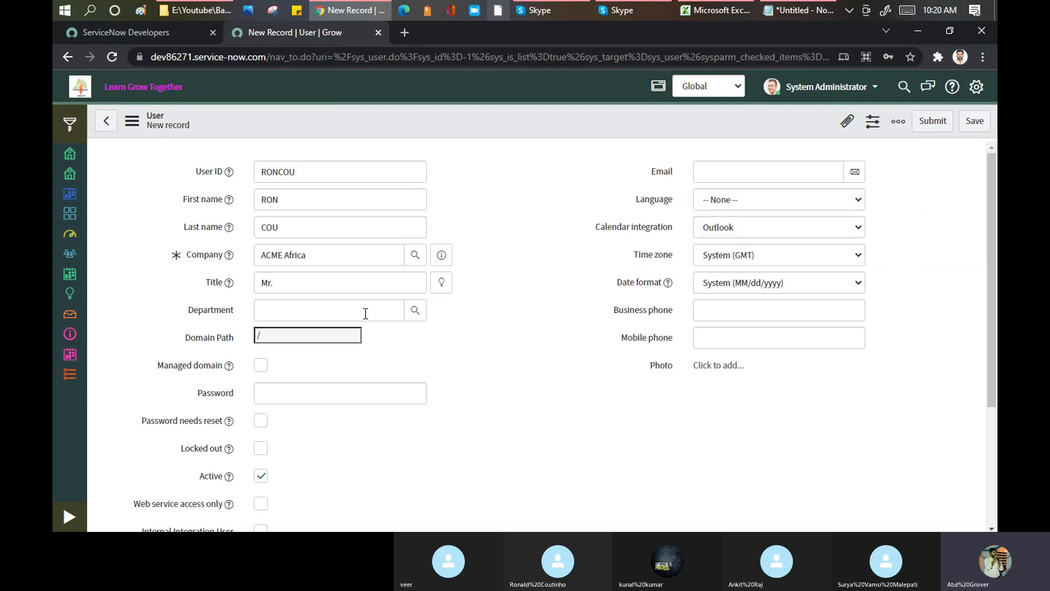
left_click(312, 304)
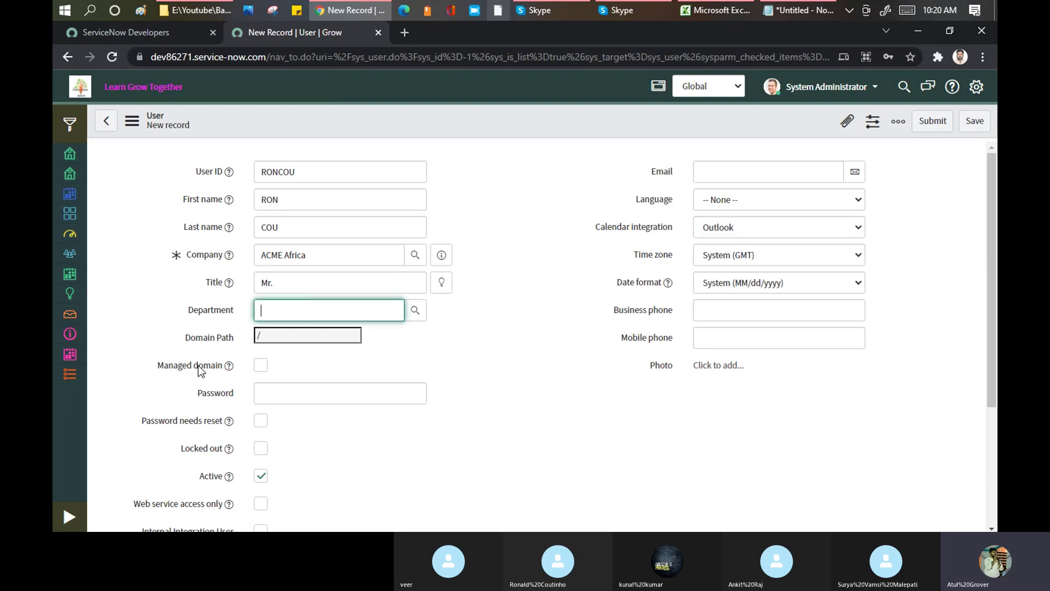
left_click(273, 397)
type("•••••")
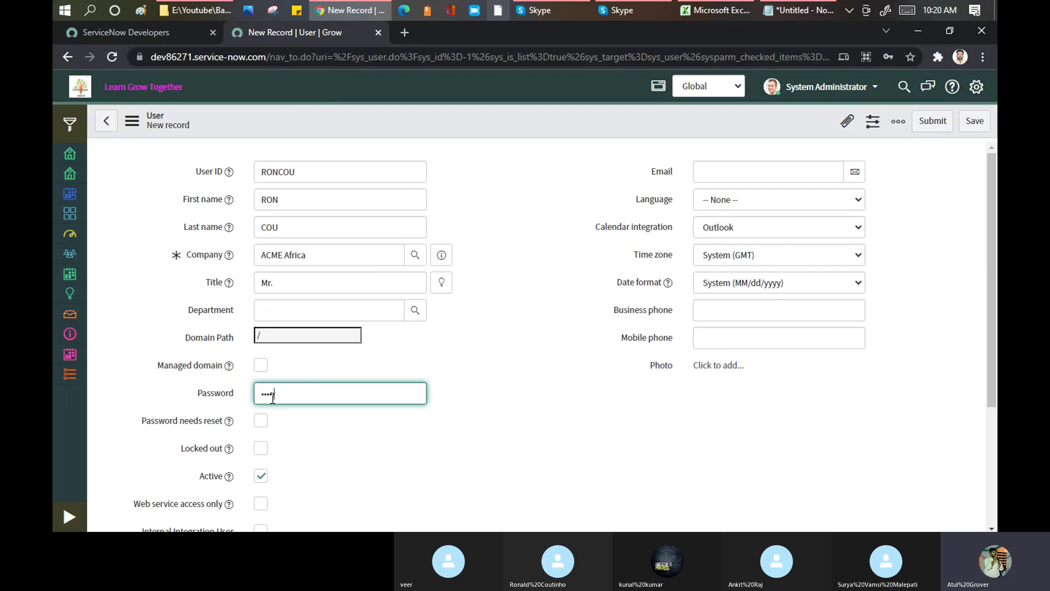
left_click(533, 182)
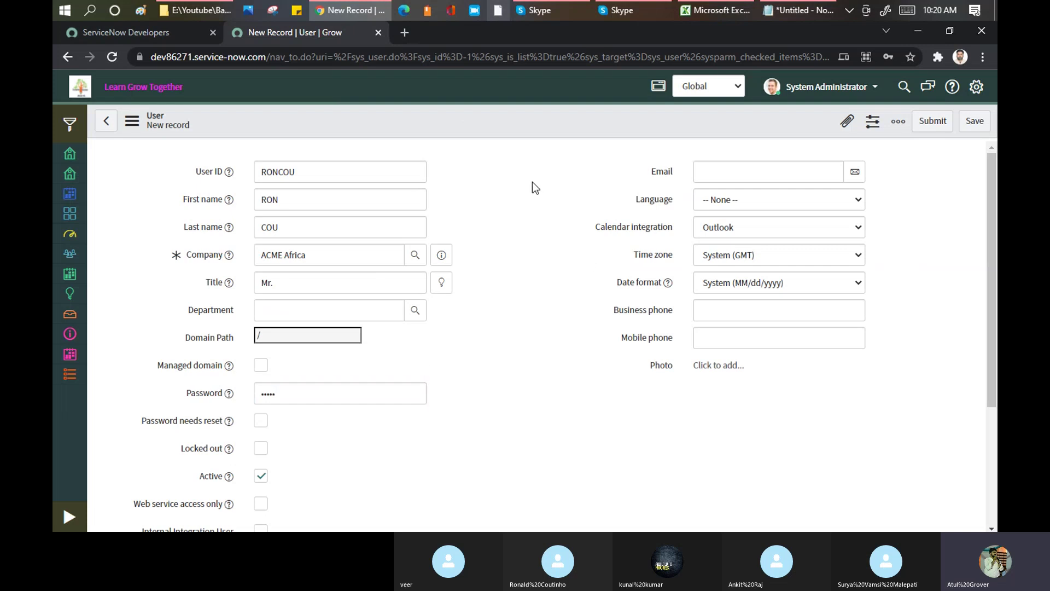
scroll(533, 182, "down", 2)
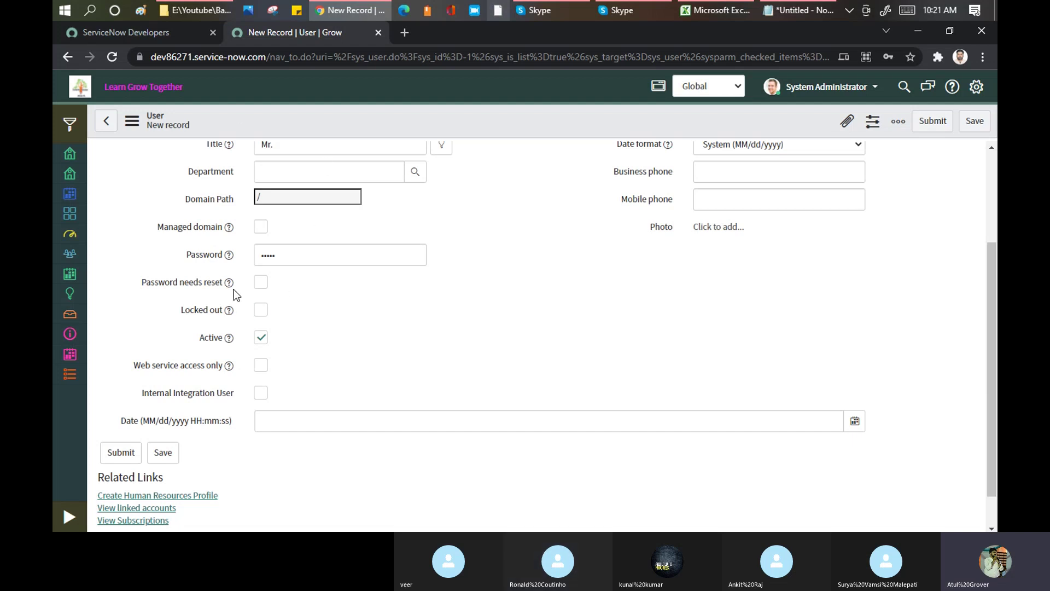
- Tick 'Password needs reset' and save the new user record from the form header menu
left_click(261, 282)
scroll(530, 200, "up", 3)
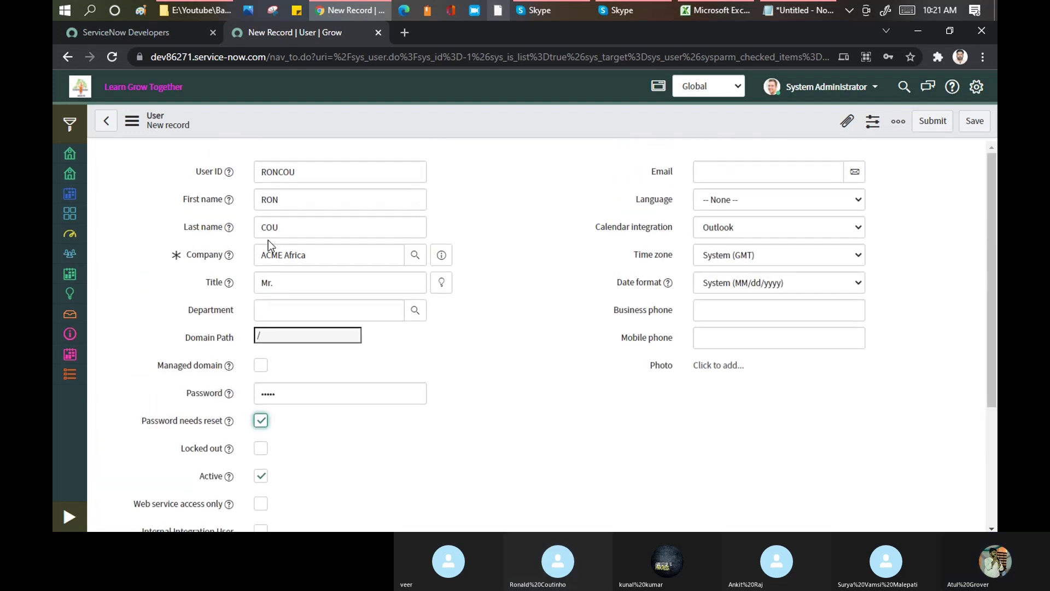
right_click(406, 118)
left_click(427, 128)
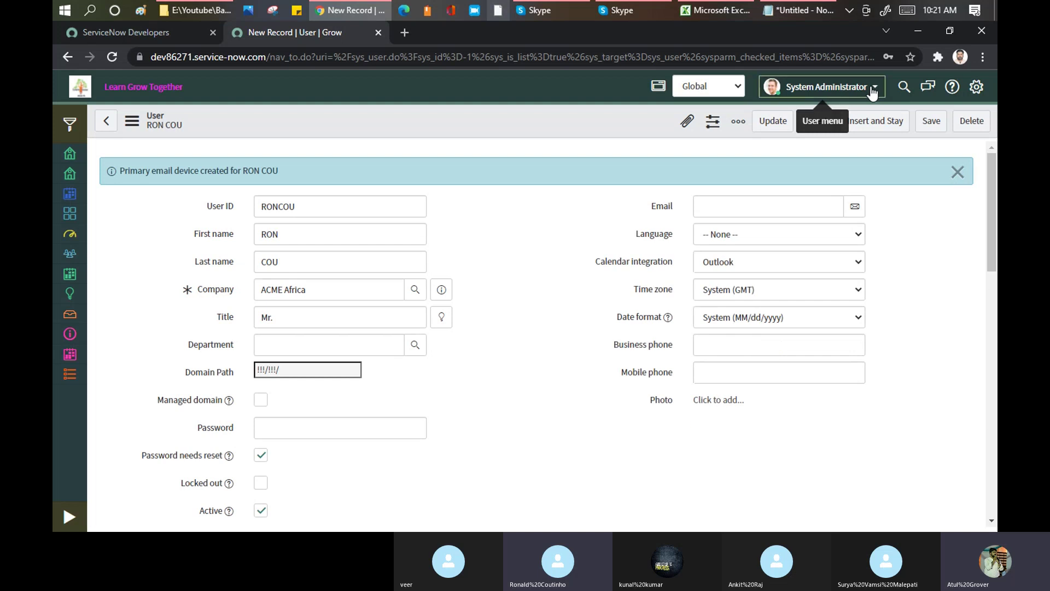
- Log out of the System Administrator account
left_click(873, 89)
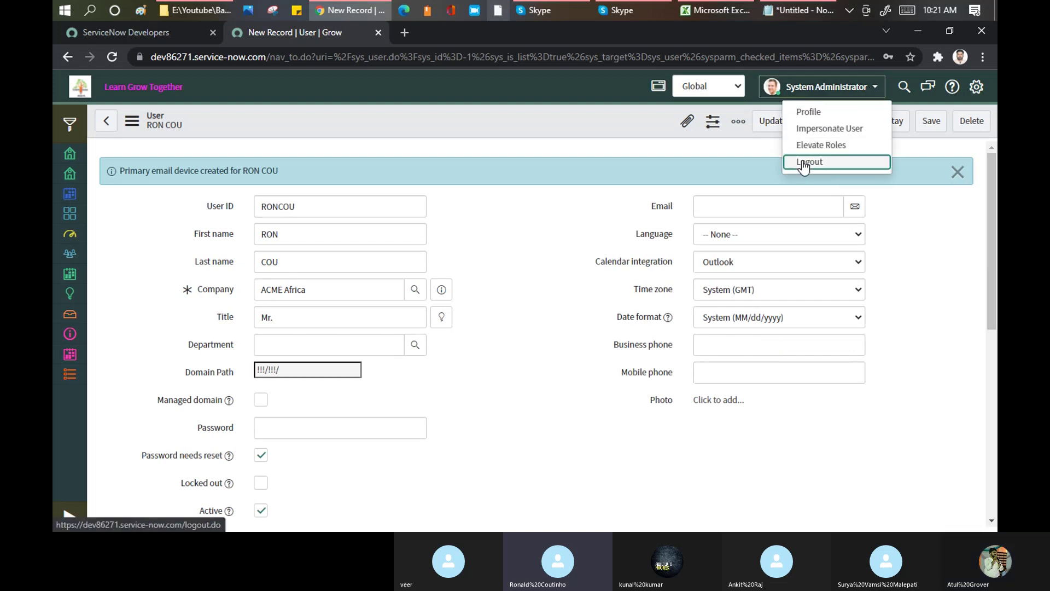
left_click(802, 165)
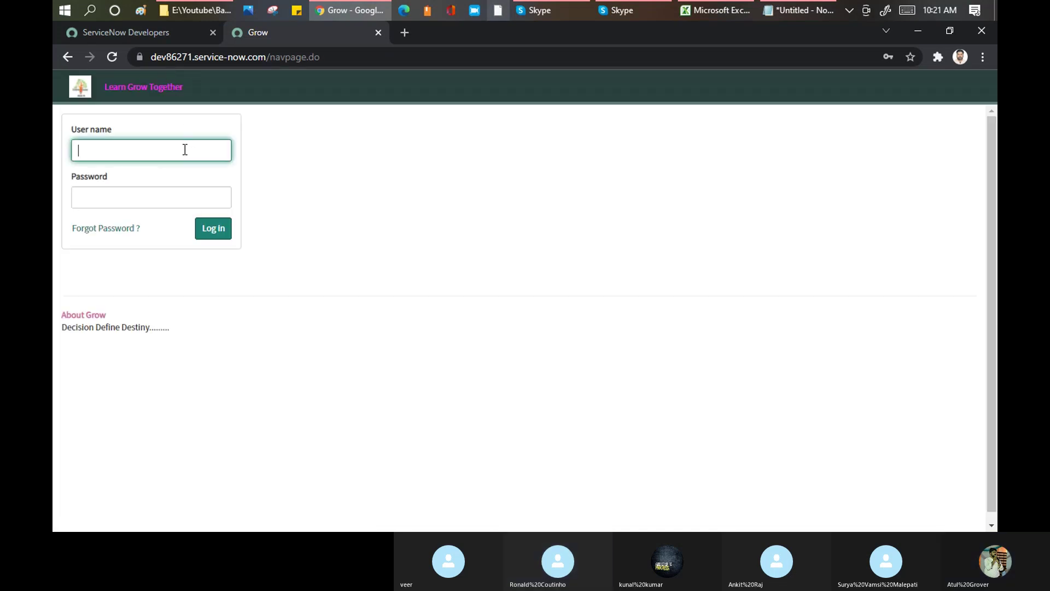
- Log in with the new user's ID and password
double_click(186, 148)
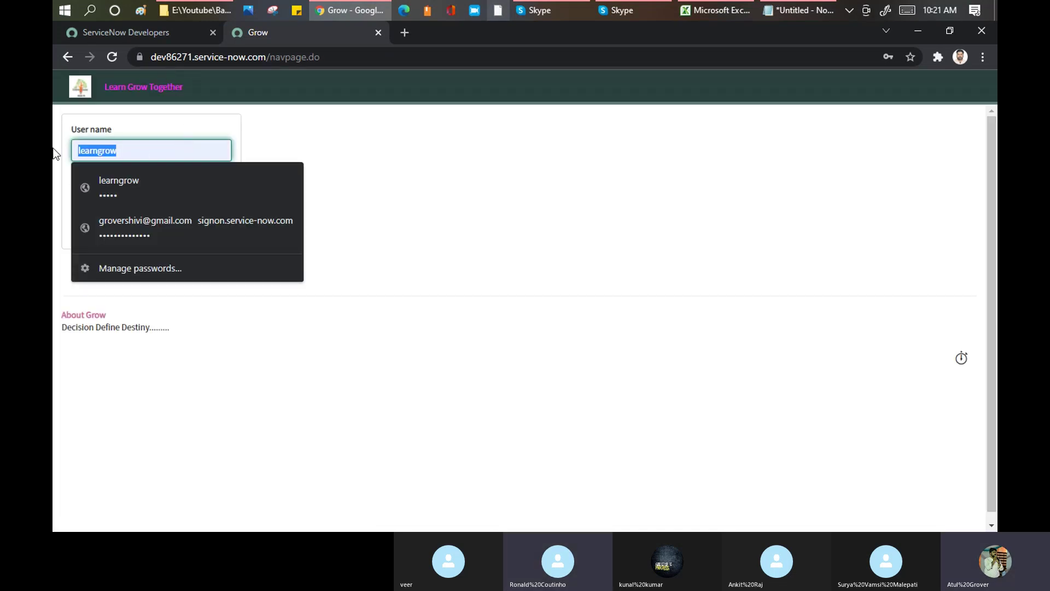
type("roncou")
key("Tab")
type("*****")
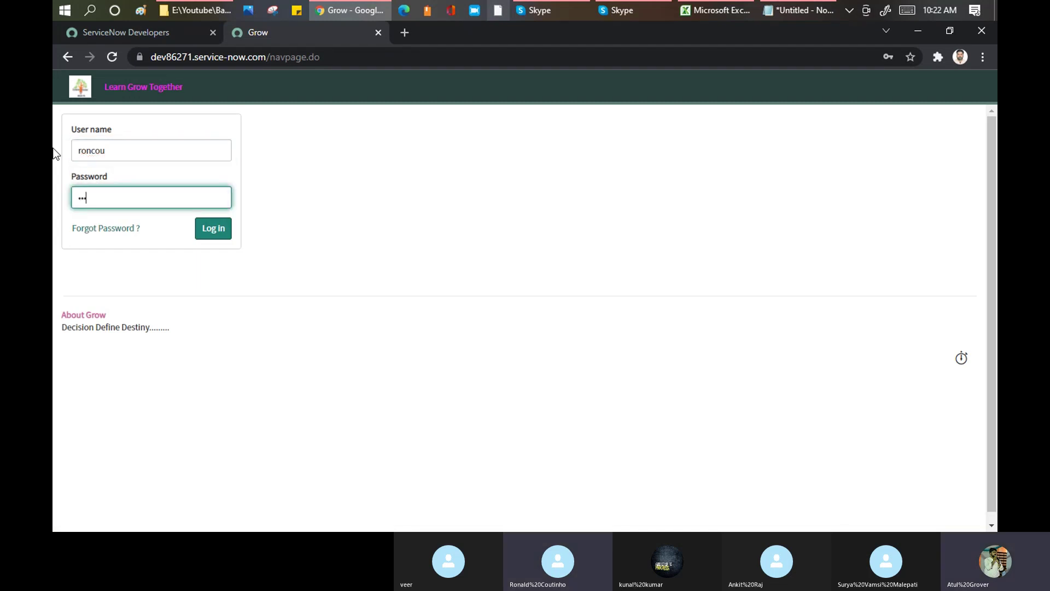
left_click(206, 229)
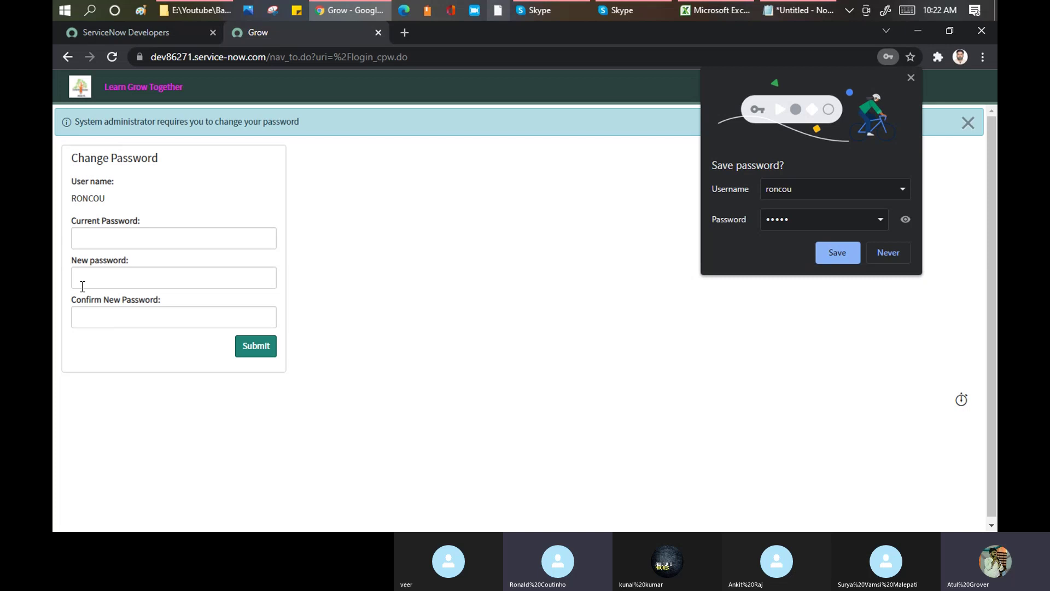
- Decline Chrome's password save and go to the dev instance address
left_click(883, 253)
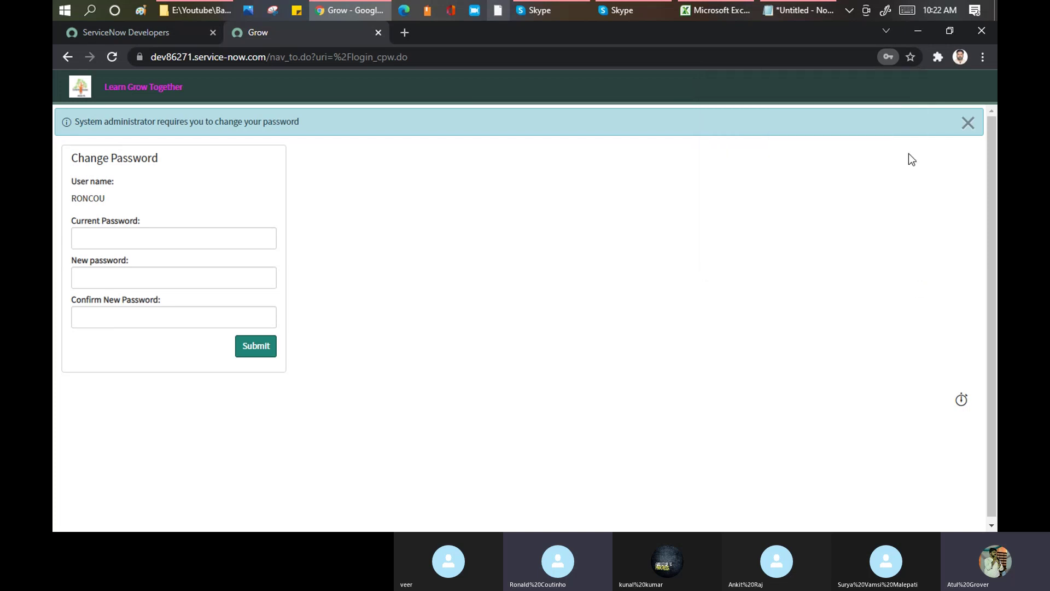
left_click(545, 58)
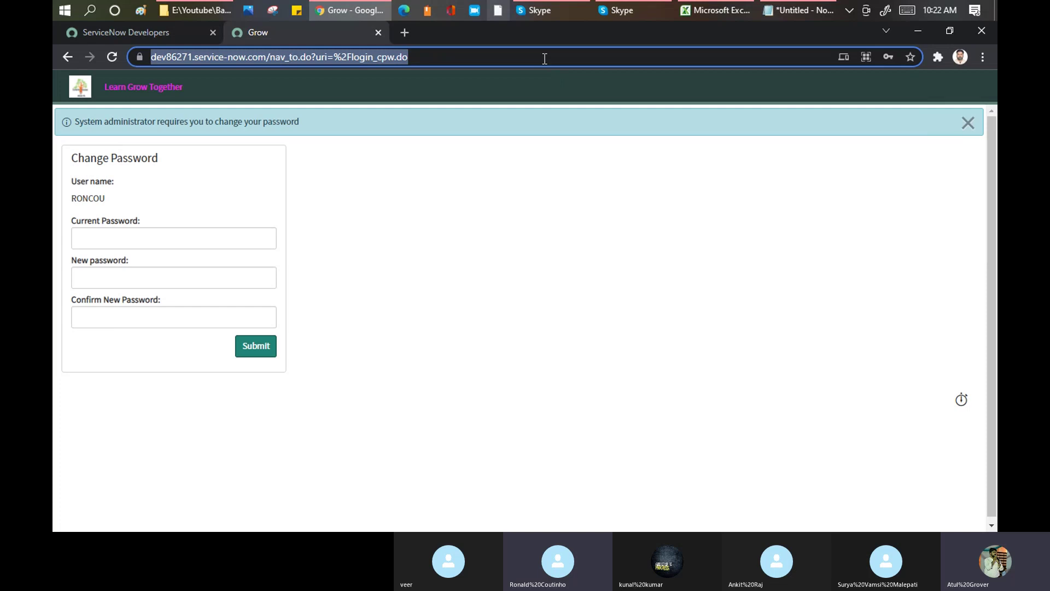
type("dev")
key("Return")
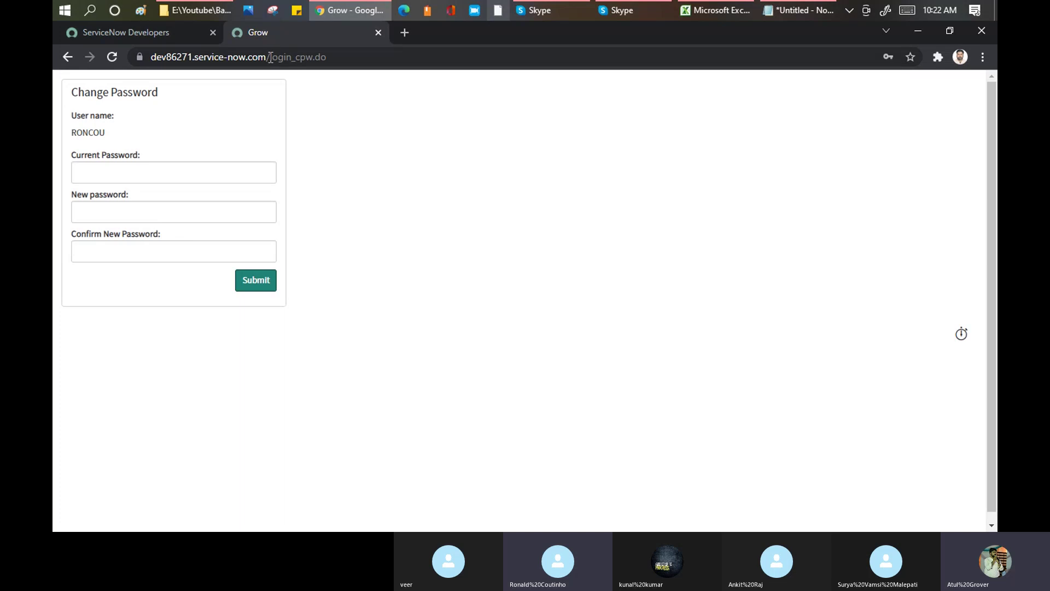
- Reload the Change Password page at login_cpw.do
left_click_drag(270, 57, 485, 61)
type("login")
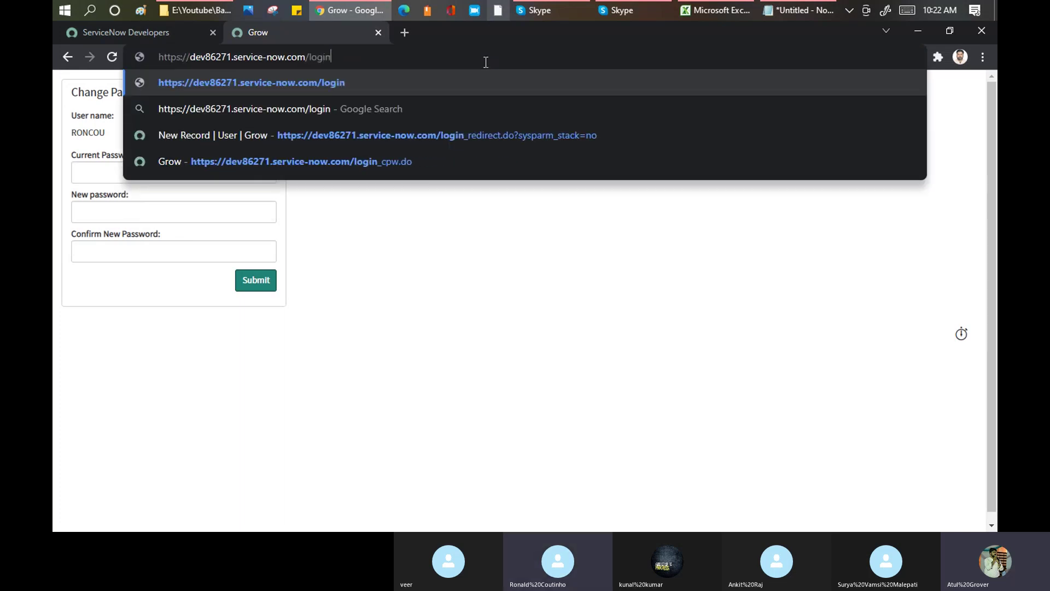
type("_cpw.do")
key("Return")
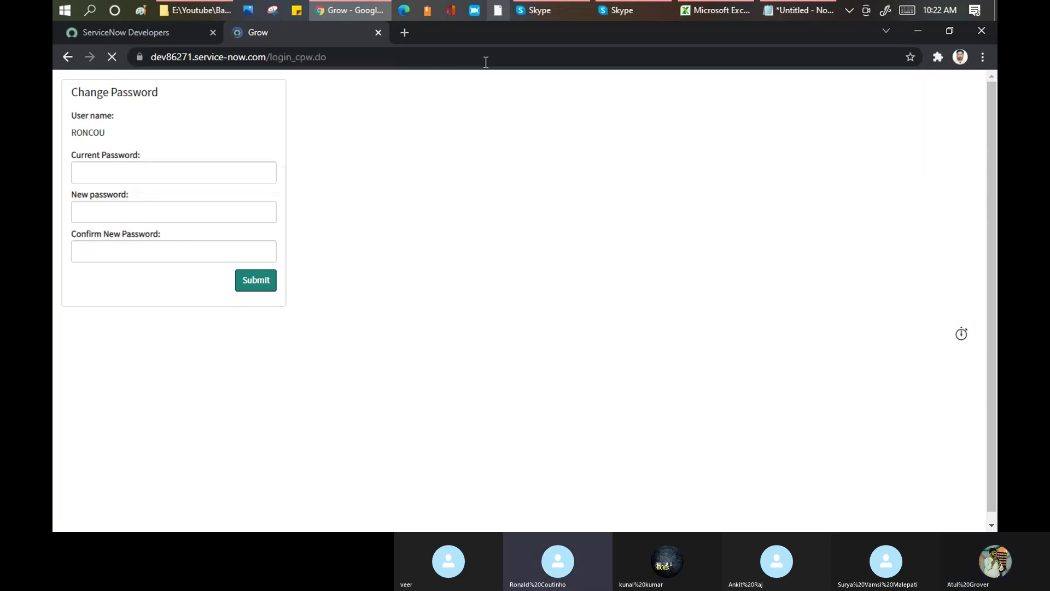
- Enter the current password, a new password and its confirmation, then submit the change
left_click(142, 171)
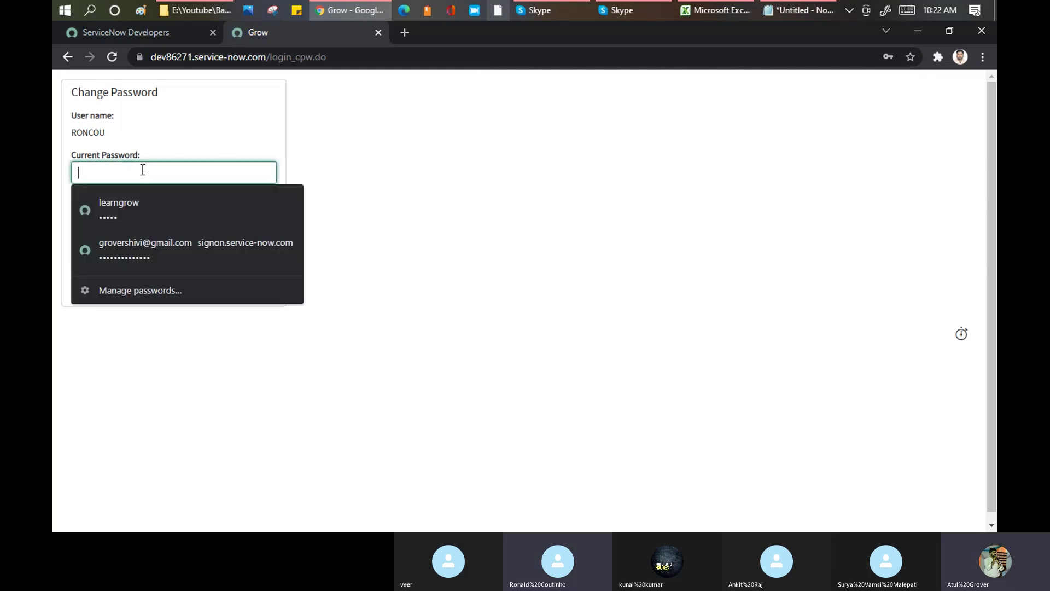
type("..")
key("BackSpace")
key("BackSpace")
type("......")
key("BackSpace")
key("BackSpace")
key("BackSpace")
key("BackSpace")
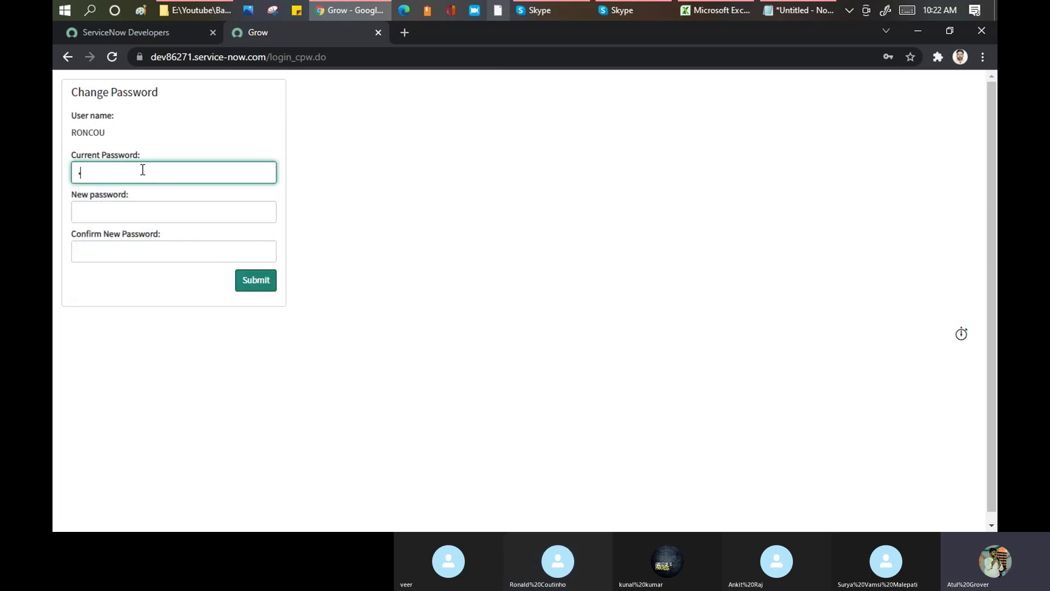
key("BackSpace")
type(".....")
key("Tab")
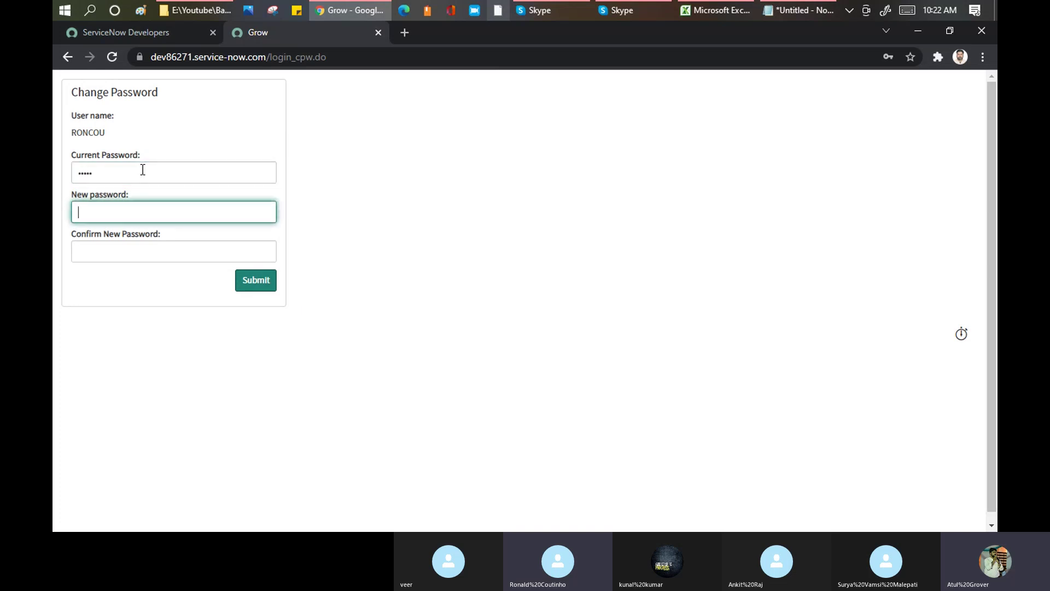
type("......")
key("Tab")
type("......")
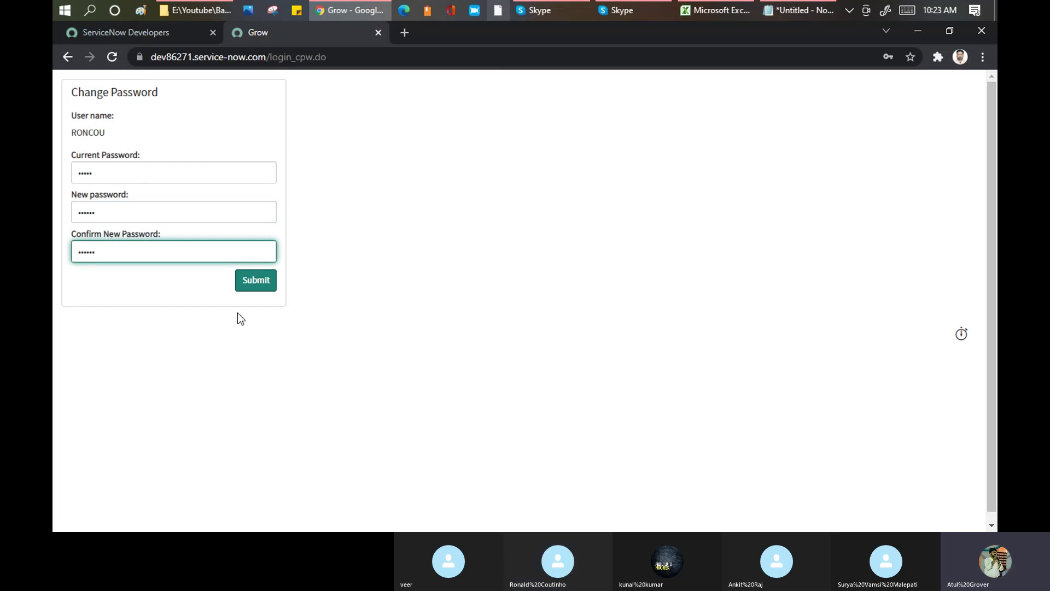
left_click(255, 284)
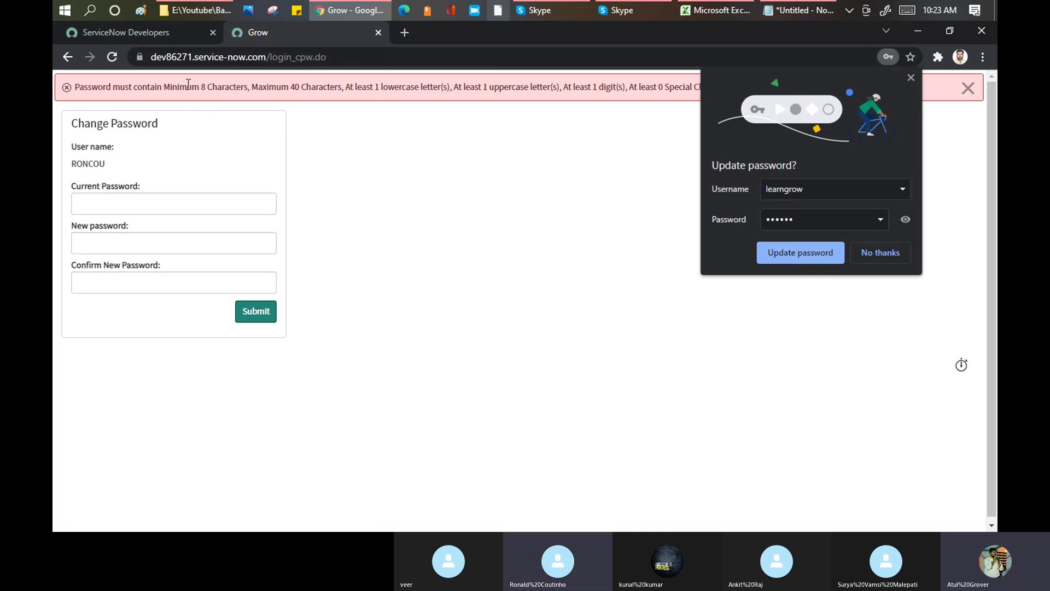
- Decline Chrome's password update and highlight the password-rule error message
left_click(872, 247)
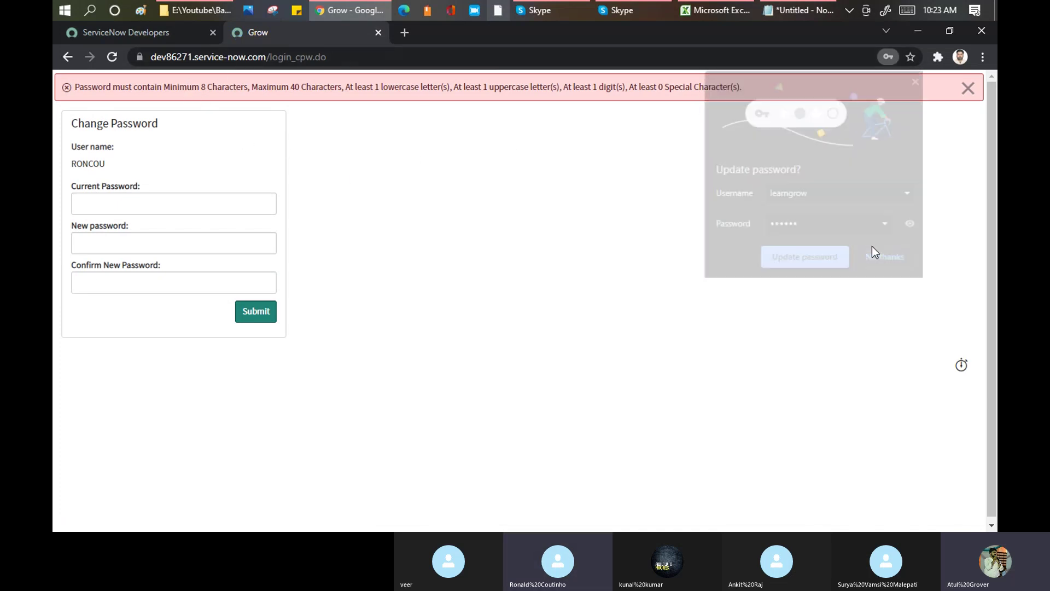
left_click_drag(74, 87, 450, 91)
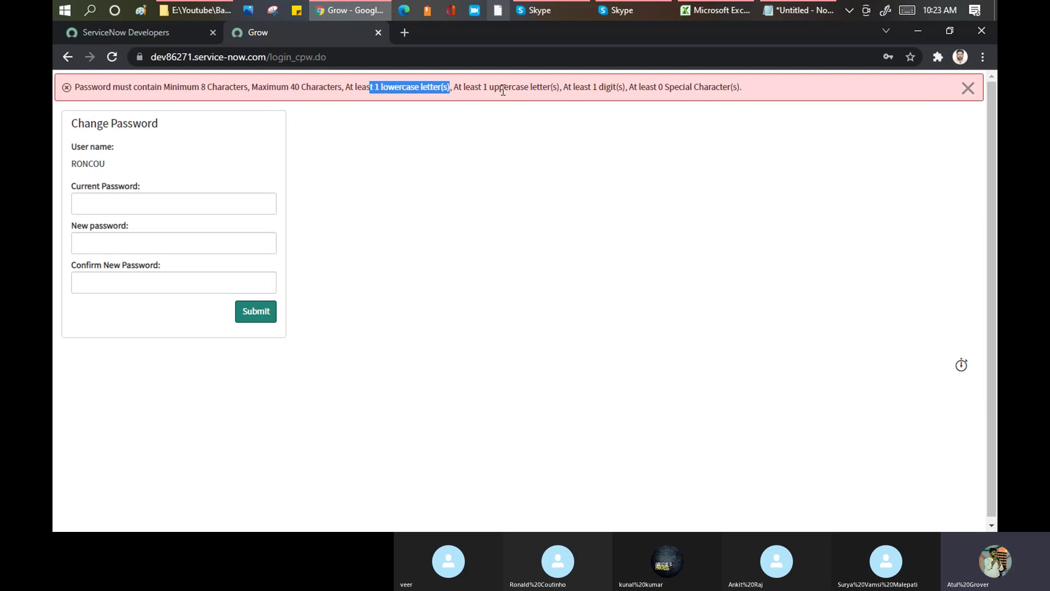
left_click_drag(744, 87, 75, 81)
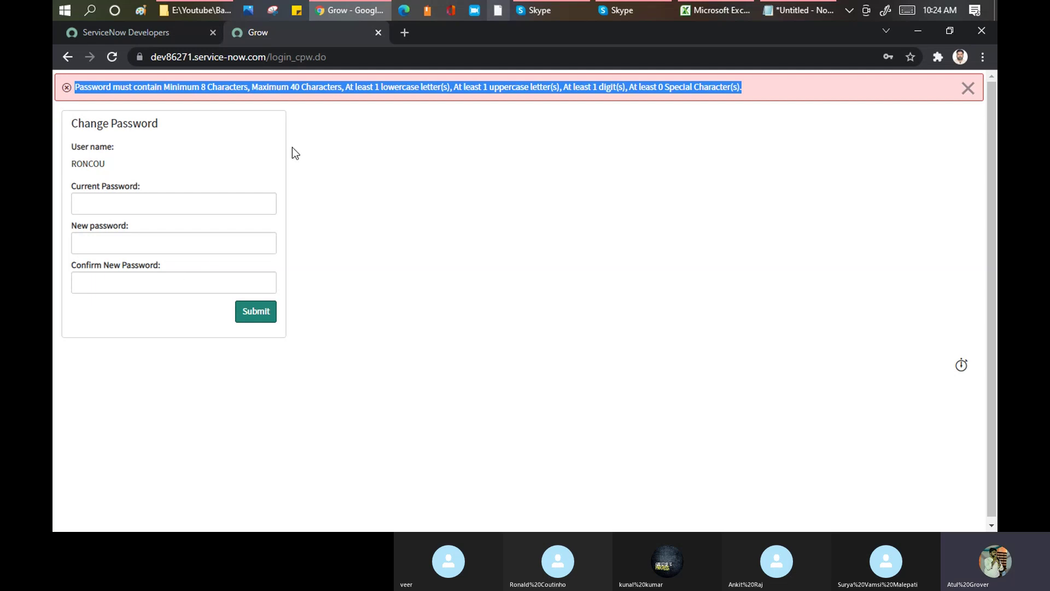
- Highlight the 8-character minimum length requirement in the error message
left_click(125, 88)
left_click_drag(76, 87, 757, 89)
left_click_drag(198, 83, 254, 82)
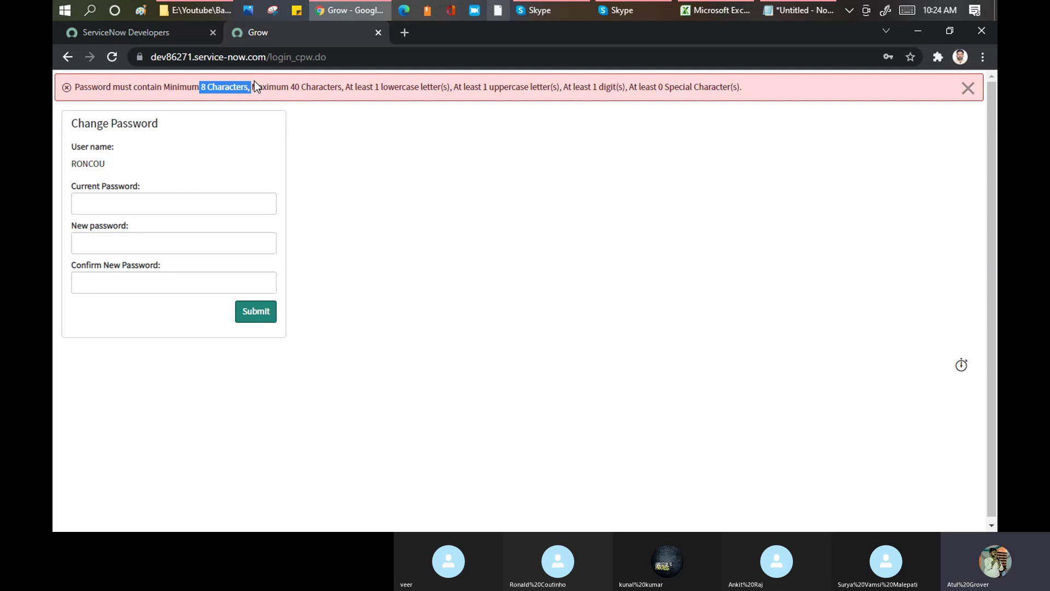
left_click(190, 88)
left_click_drag(189, 87, 211, 88)
left_click(178, 87)
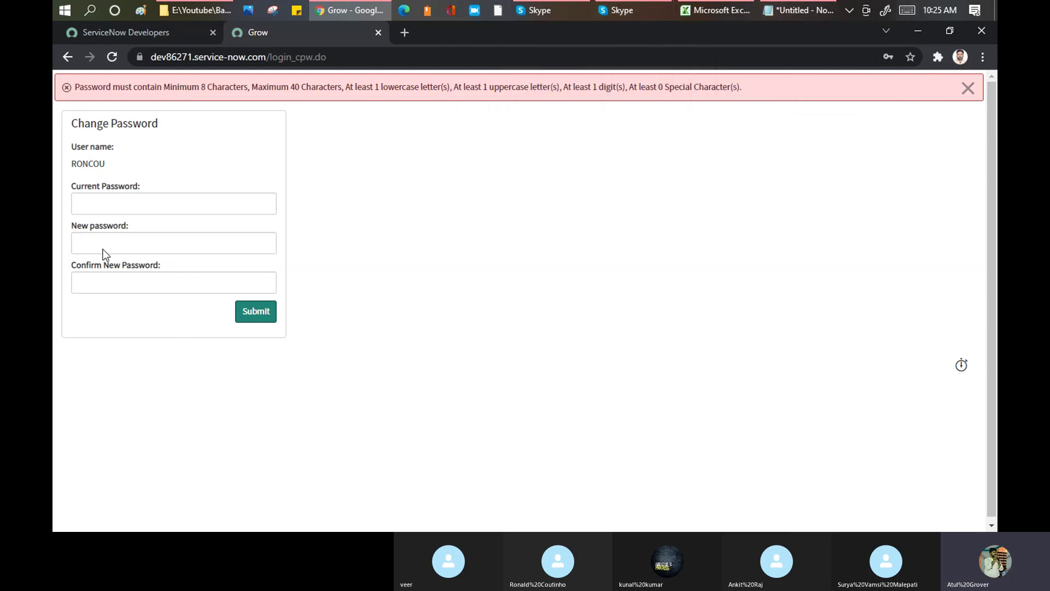
- Load an edited instance address, then close the instance tab to return to the Developers portal
left_click(119, 204)
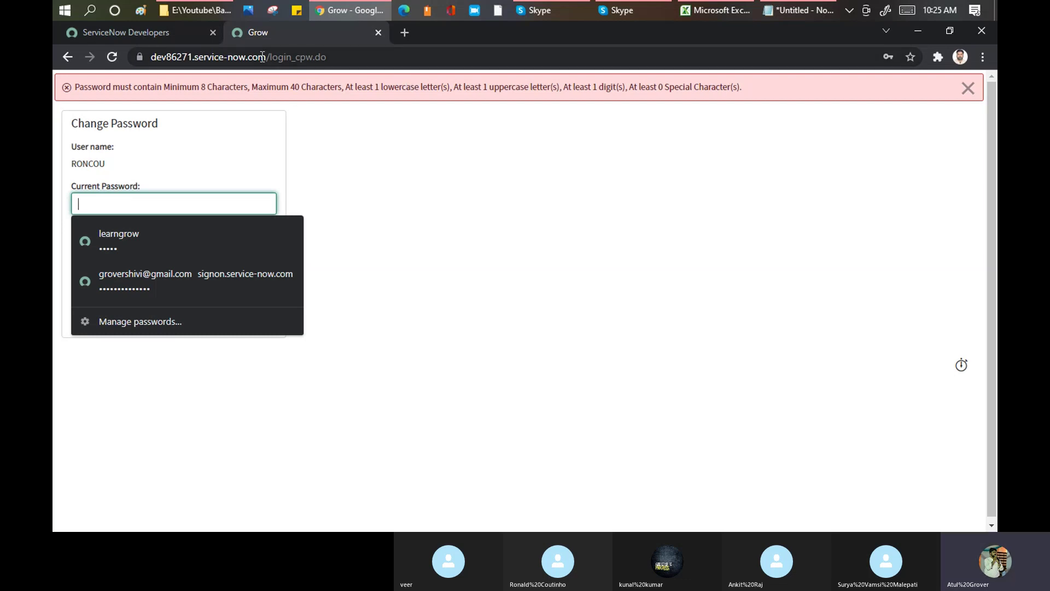
left_click_drag(266, 57, 377, 52)
key("BackSpace")
key("BackSpace")
type("/?ksdjklasj")
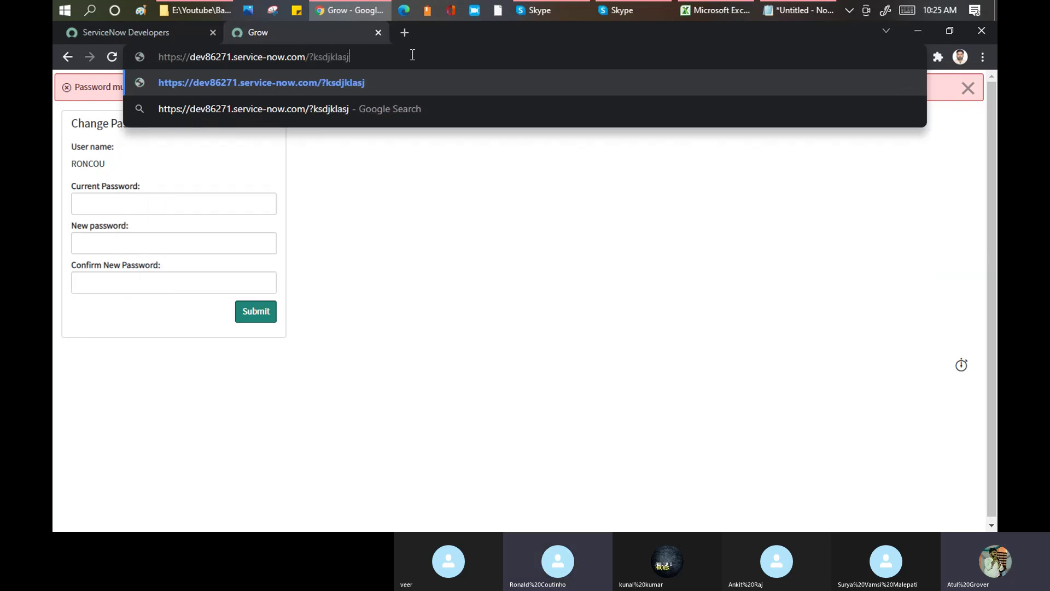
key("Return")
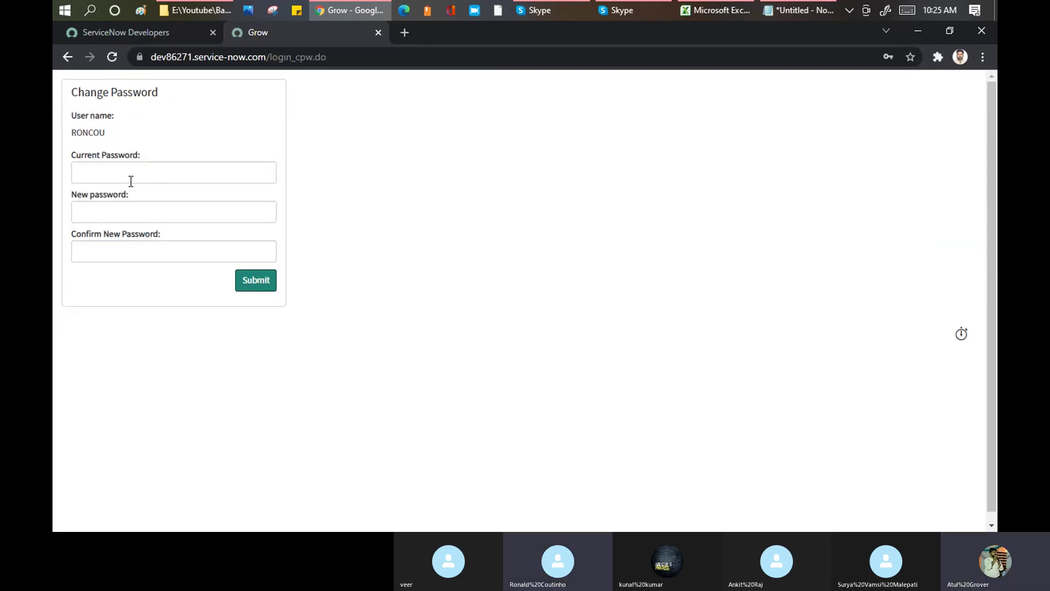
left_click(379, 32)
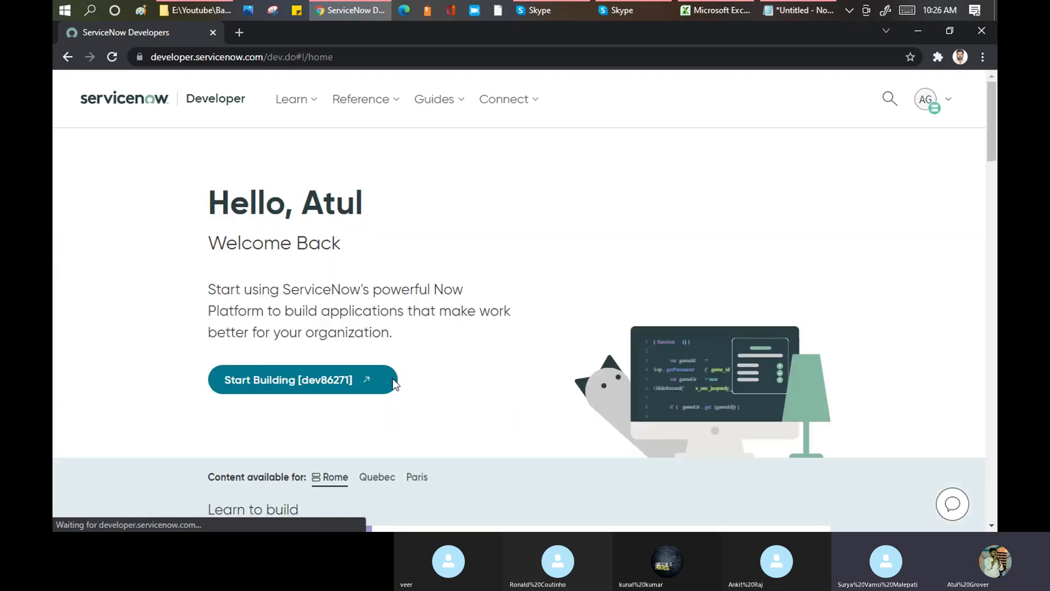
- Launch instance dev86271 with Start Building and show Chrome's taskbar jump list
left_click(296, 383)
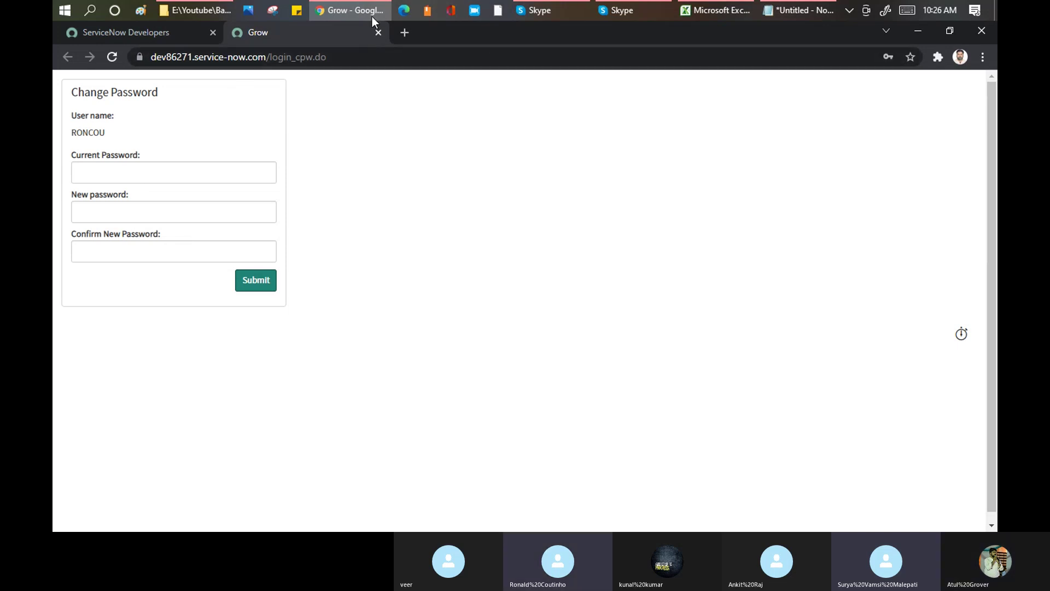
right_click(350, 9)
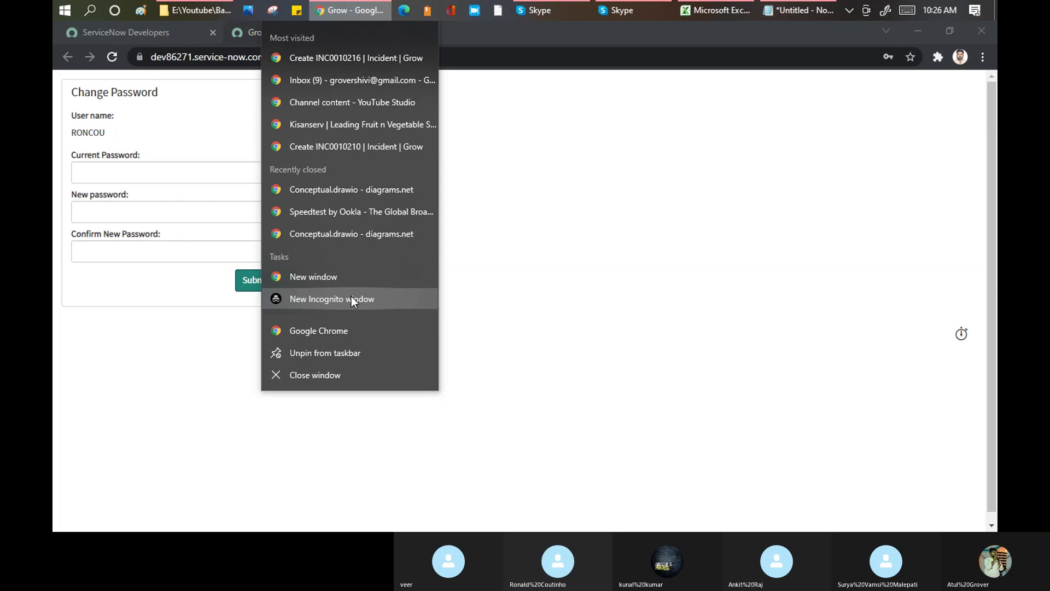
- Open an incognito Chrome window and log into the developer instance with the saved admin login
left_click(352, 298)
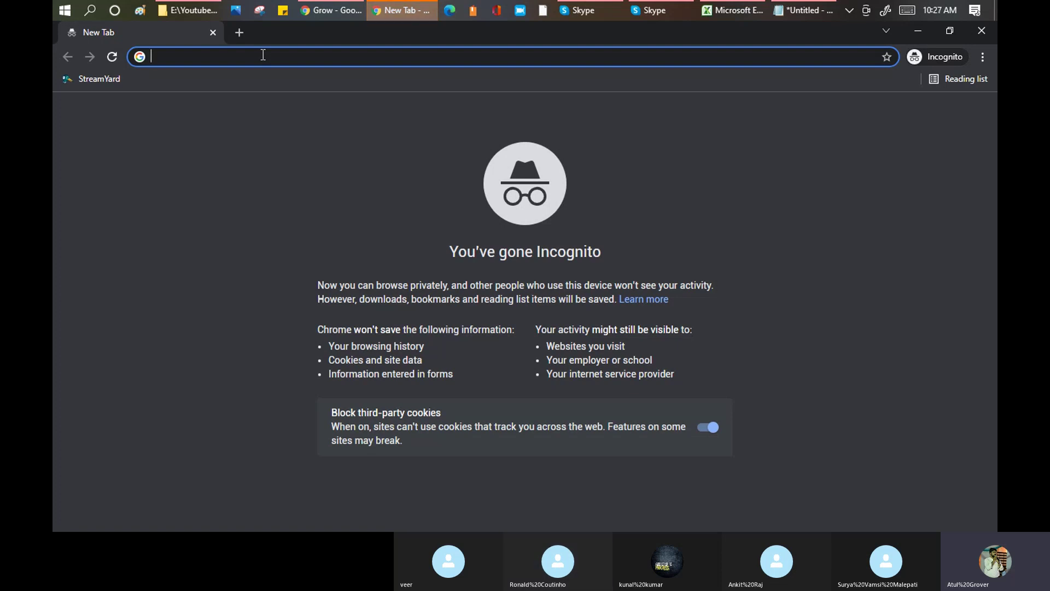
type("dev86271.service-now.com")
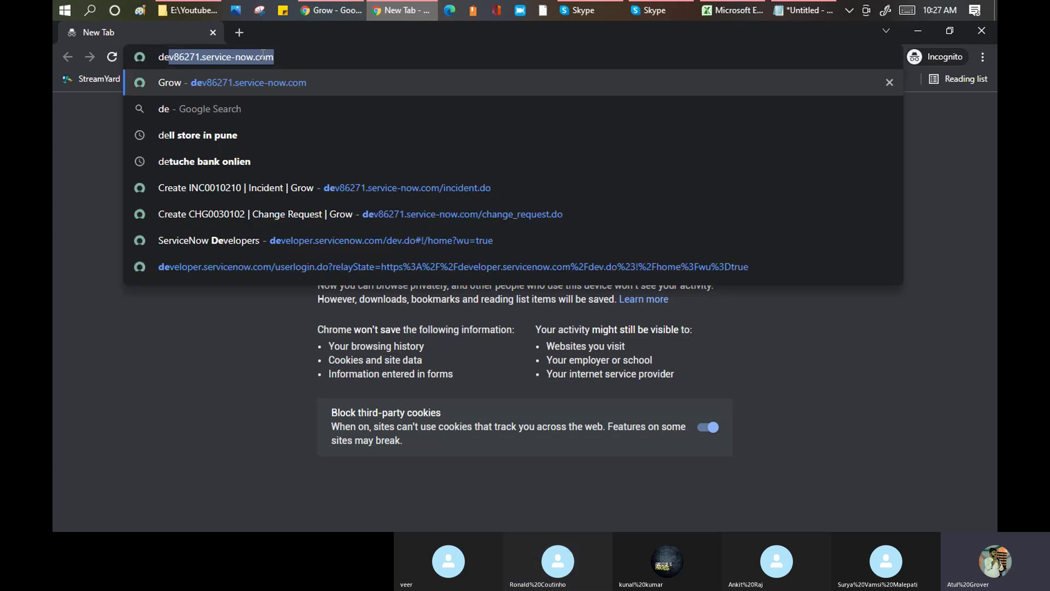
key("Return")
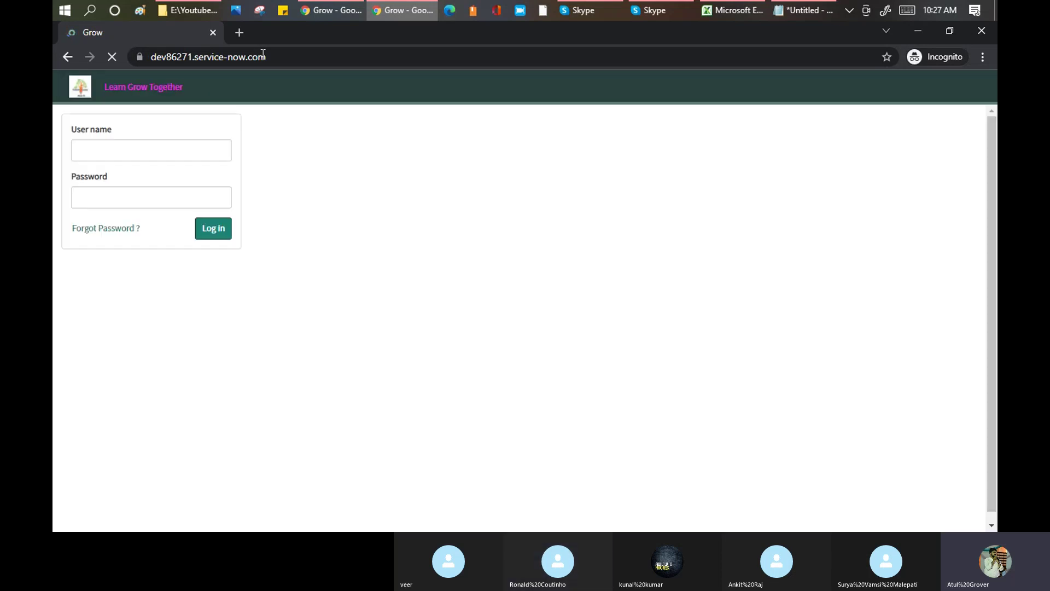
type("le")
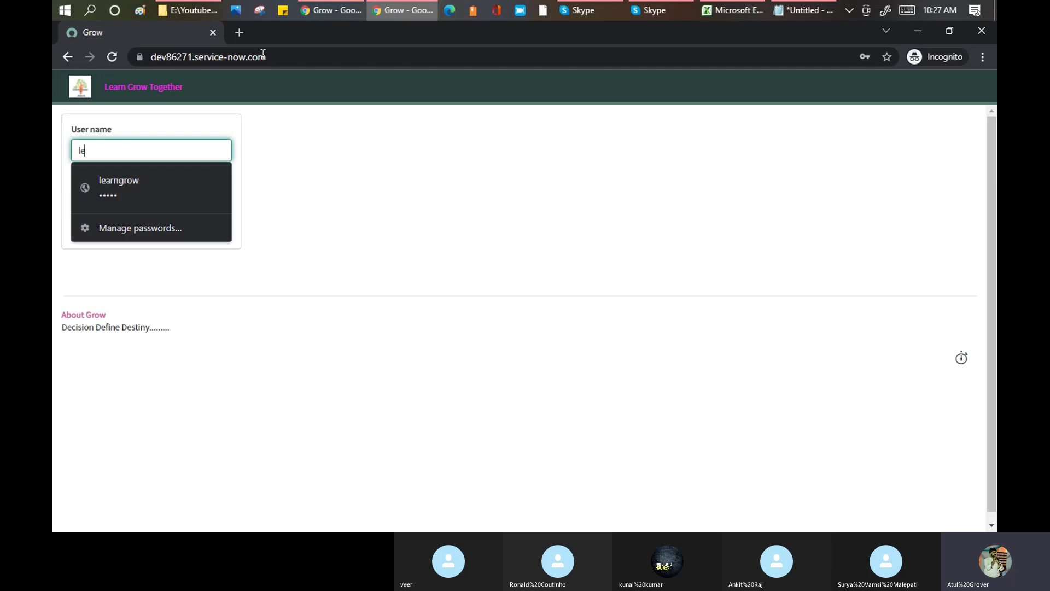
type("arn")
key("Down")
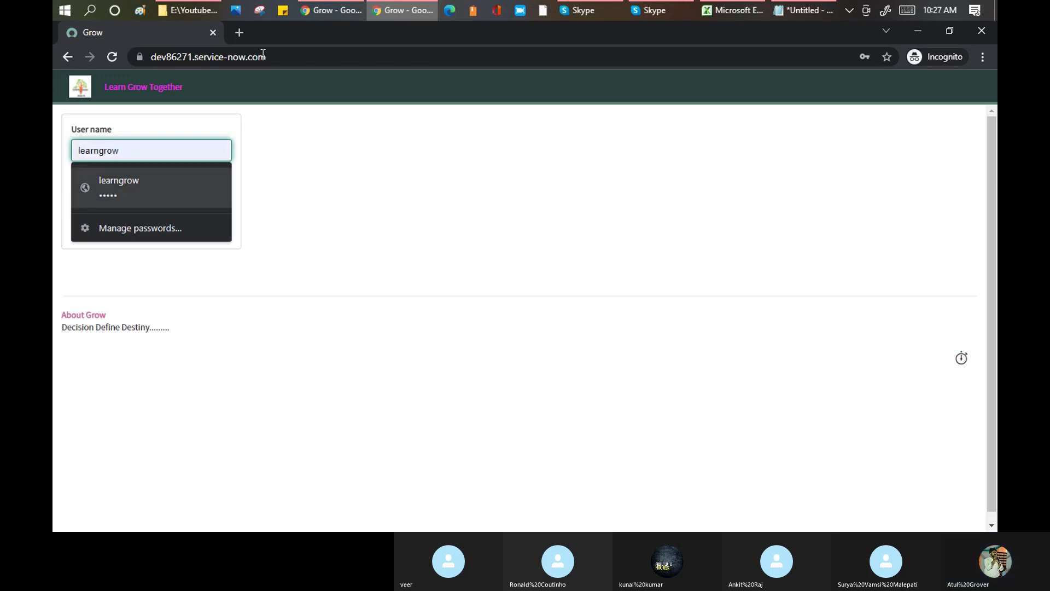
key("Return")
left_click(225, 234)
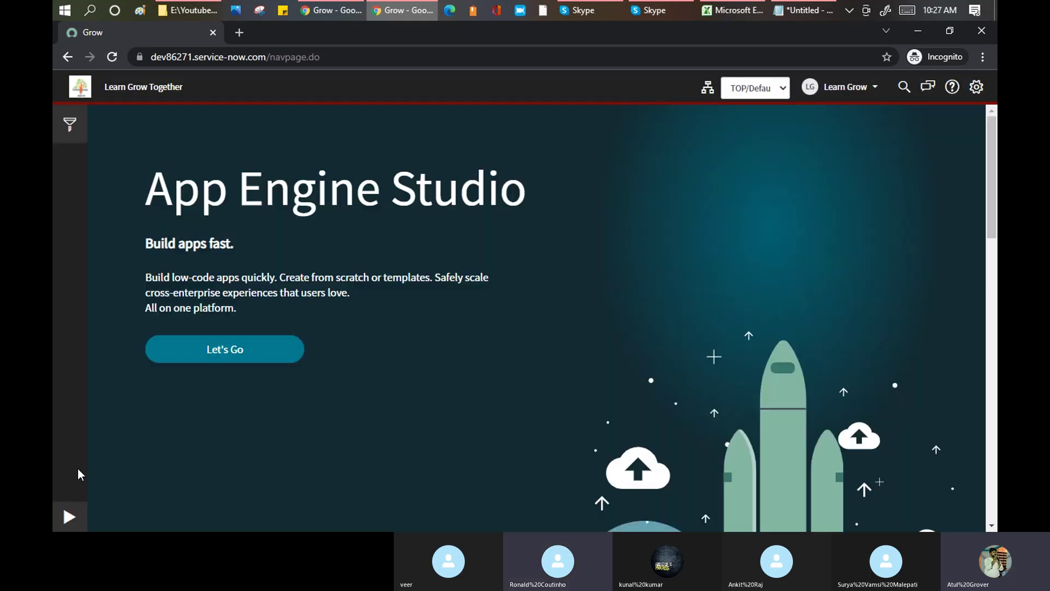
- Filter the navigator for 'user a', open the Users list, and open RONCOU's ACME Africa record
left_click(68, 517)
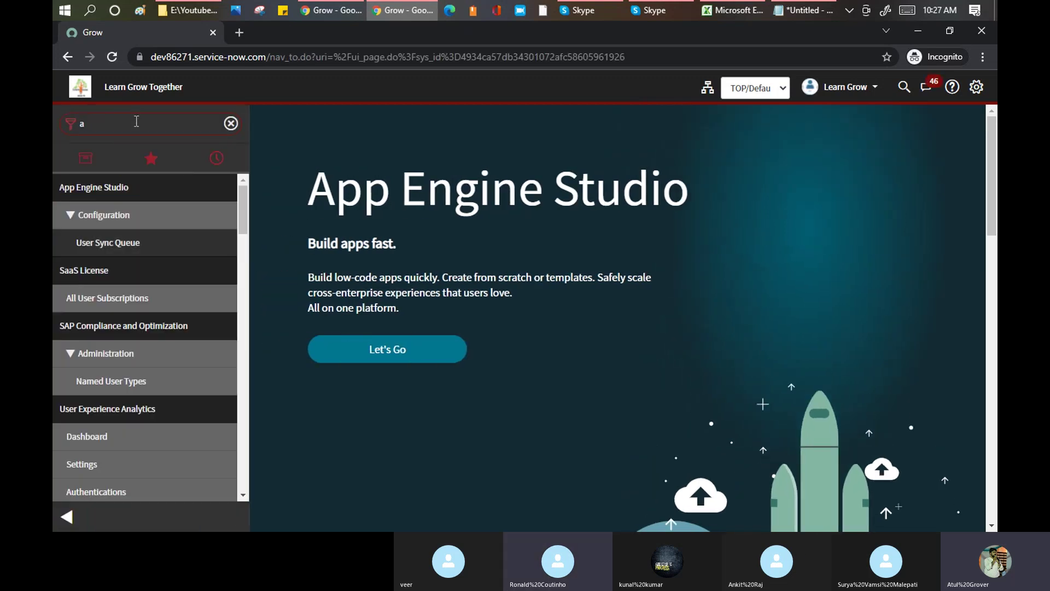
key("BackSpace")
type("user a")
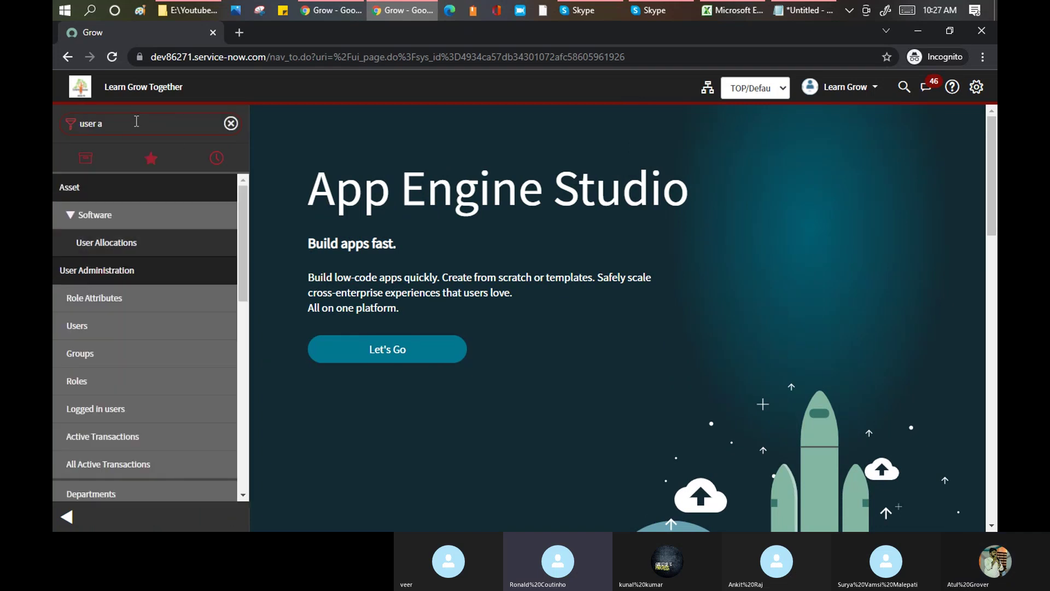
left_click(79, 327)
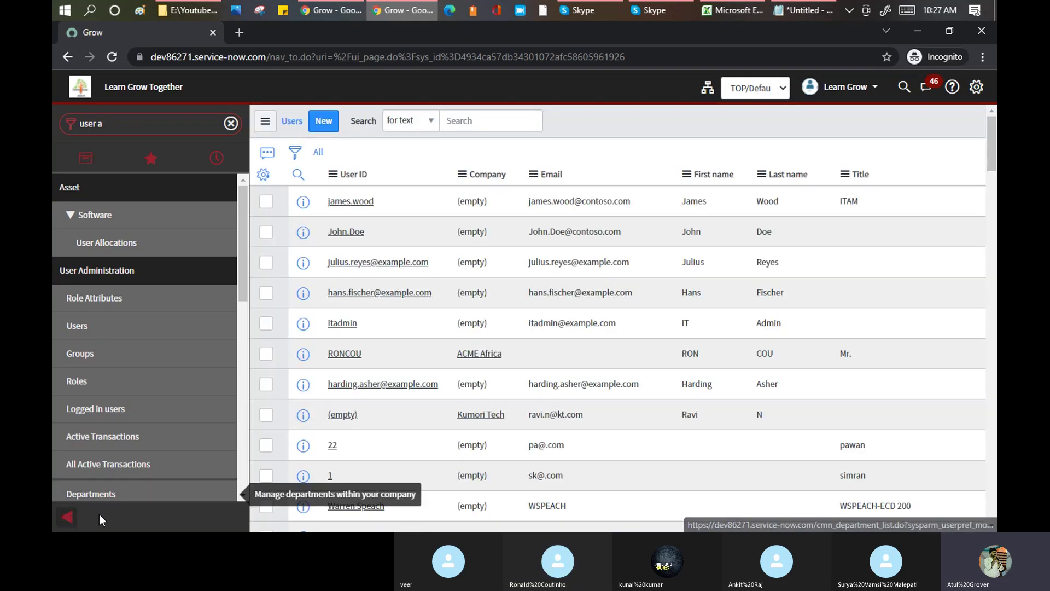
left_click(67, 517)
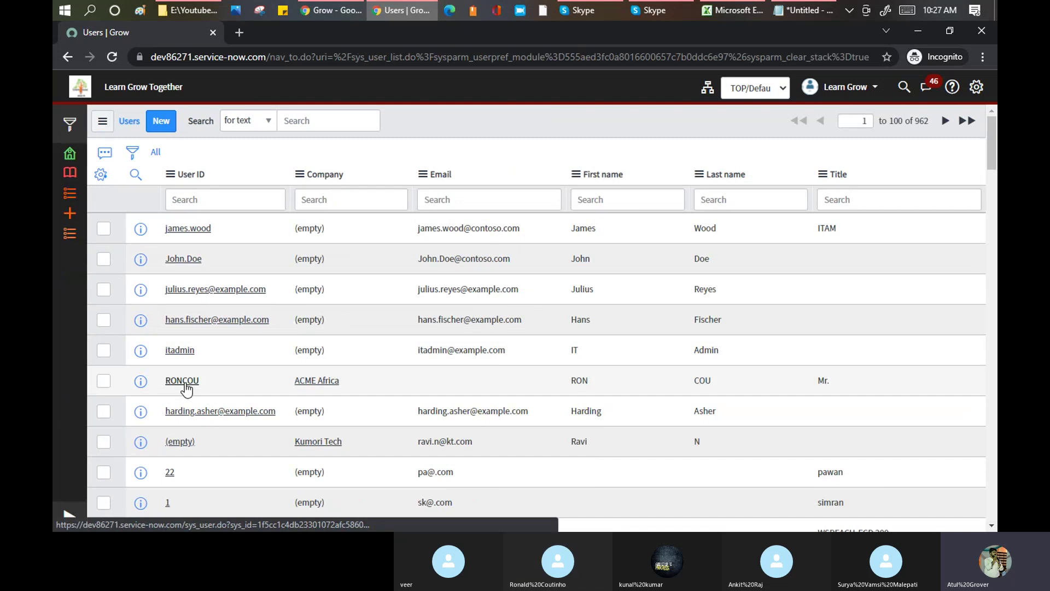
left_click(182, 381)
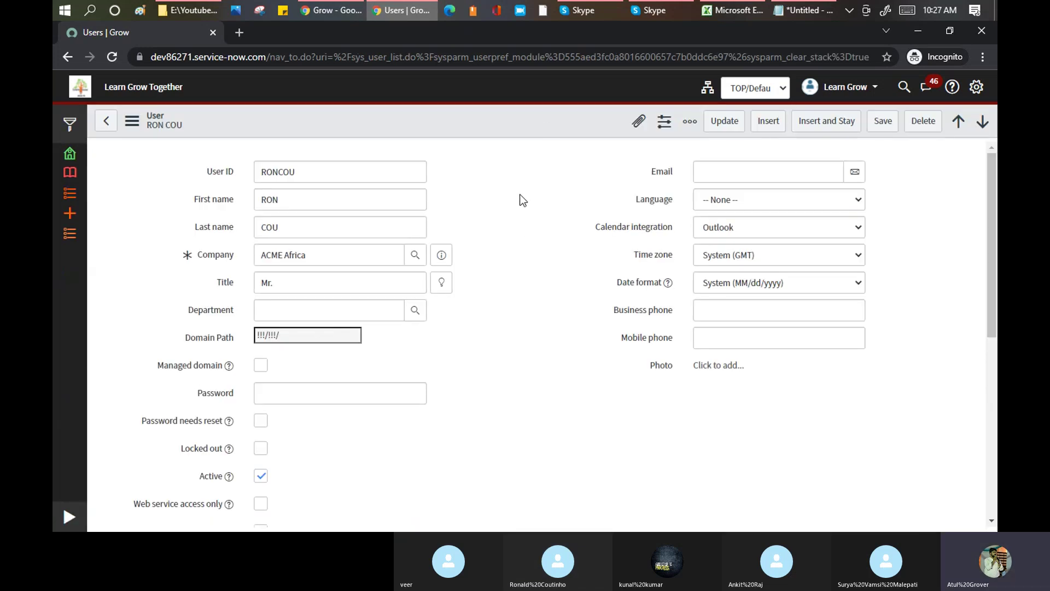
- Look over RONCOU's Email and Language fields without changes, then switch to the Skype call
left_click(722, 177)
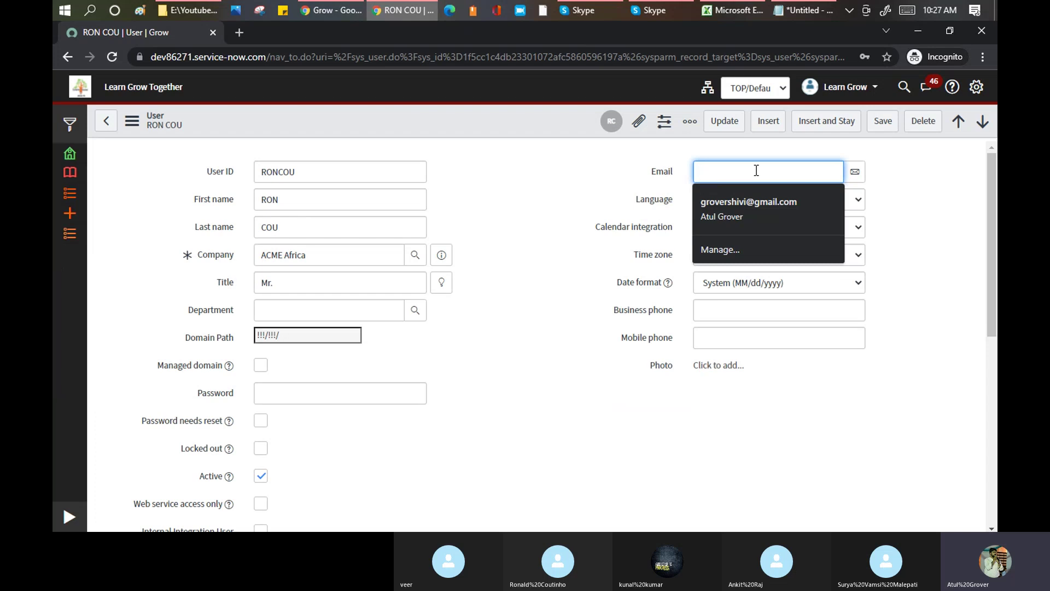
left_click(506, 178)
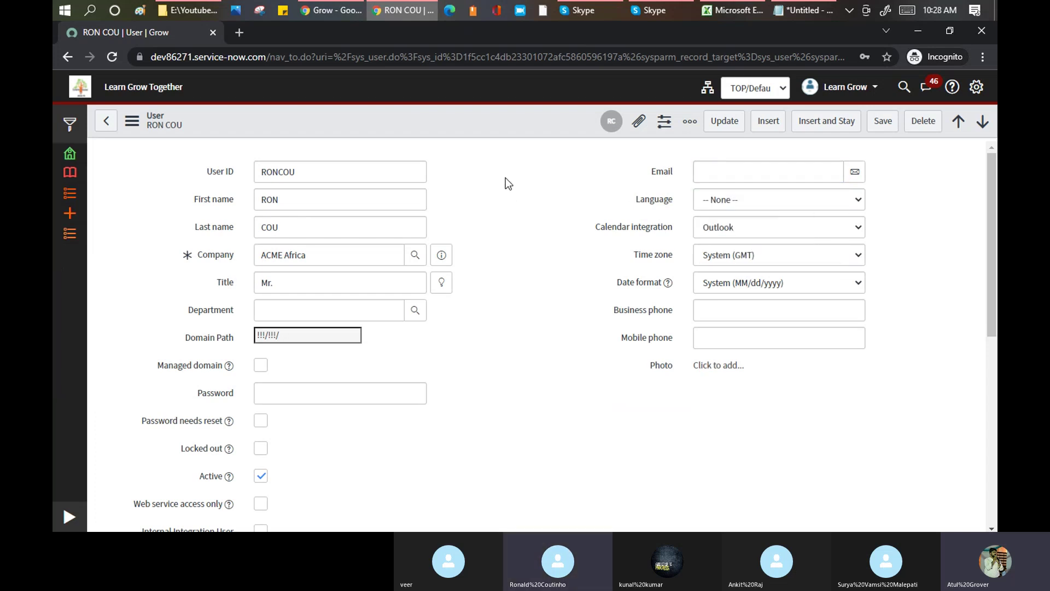
left_click(714, 199)
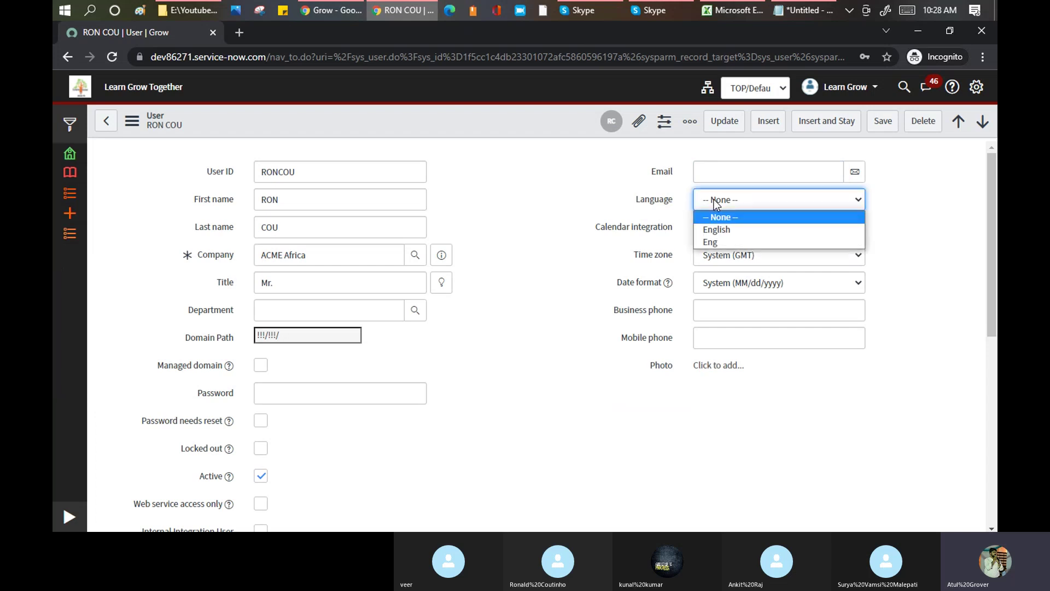
left_click(592, 247)
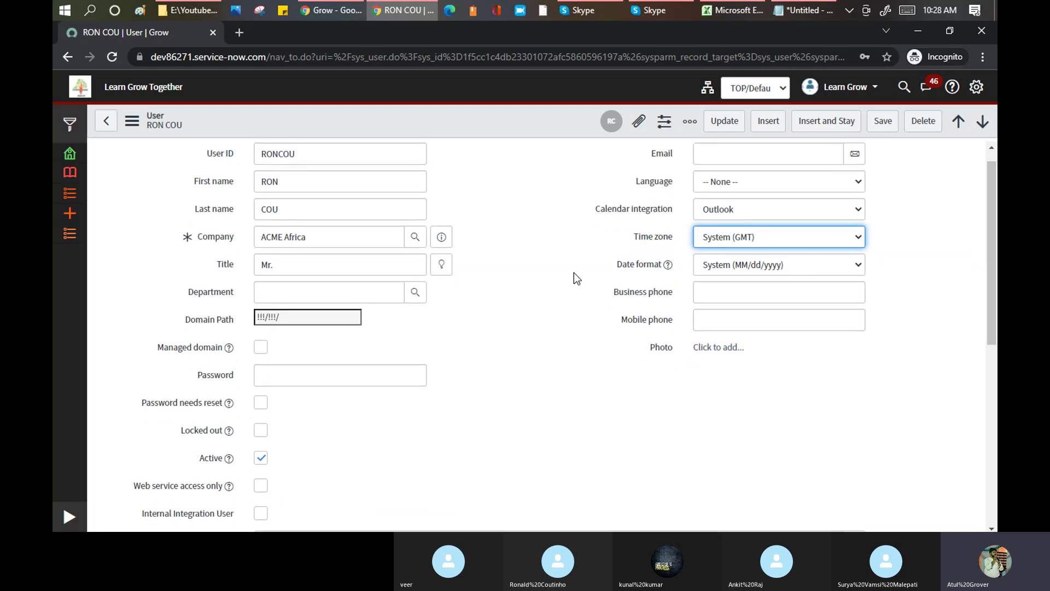
scroll(539, 244, "down", 4)
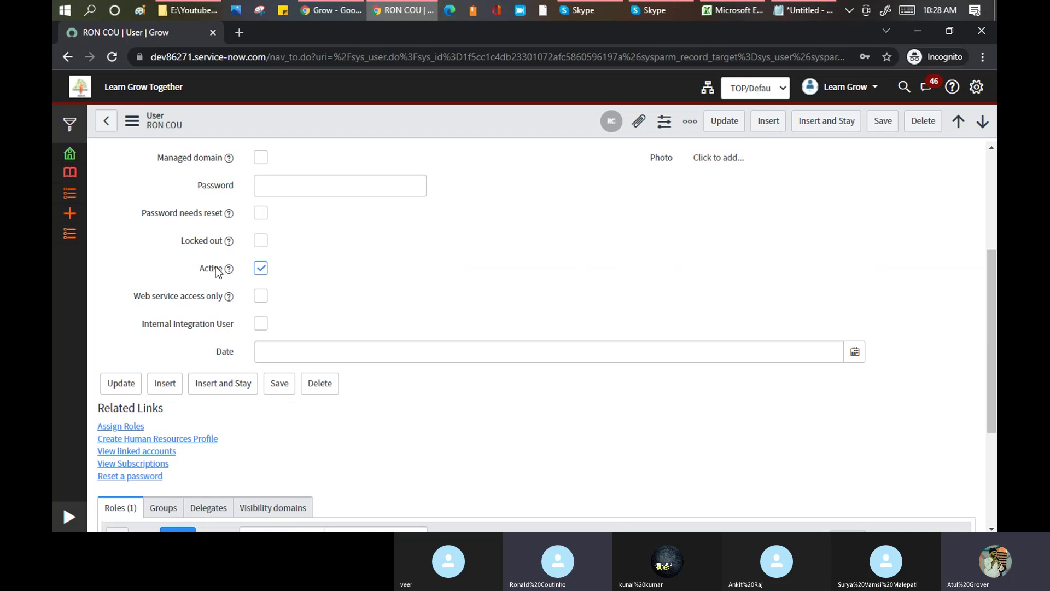
left_click(583, 11)
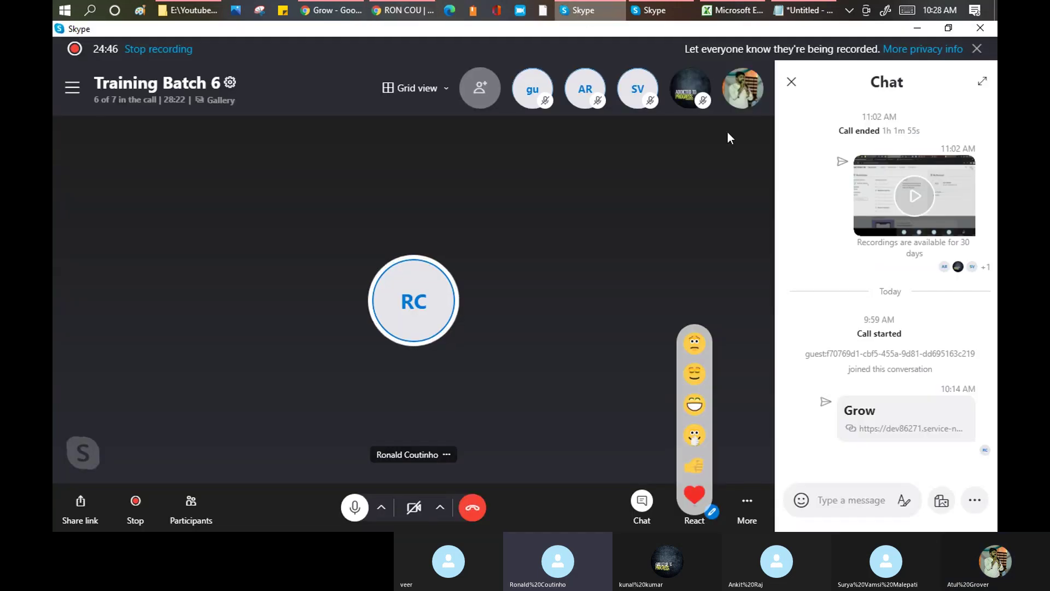
- Close the Training Batch 6 call's chat panel and return to the RON COU Chrome window
right_click(443, 302)
left_click(792, 82)
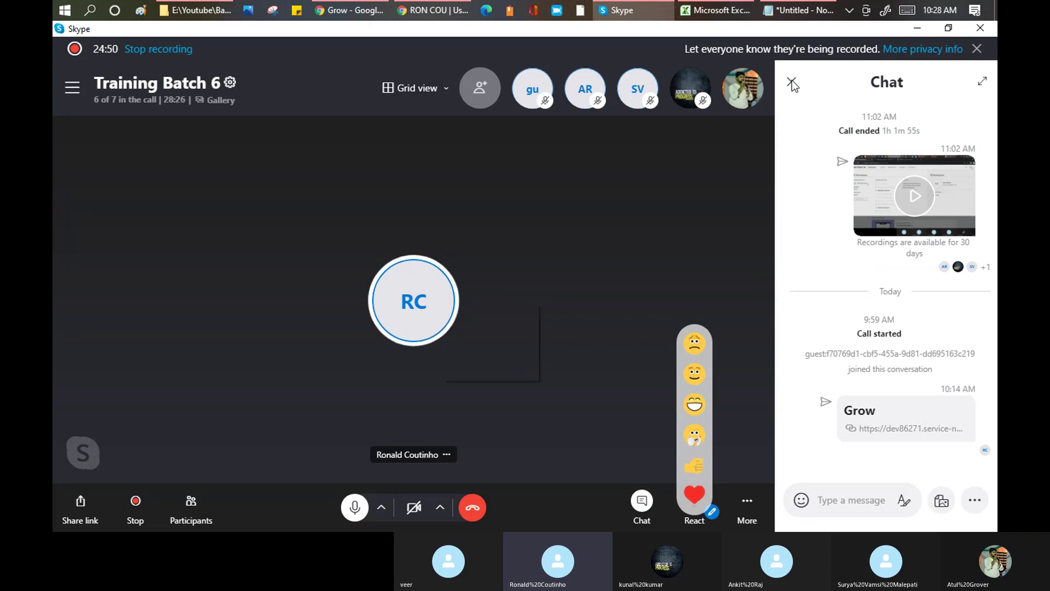
mouse_move(438, 9)
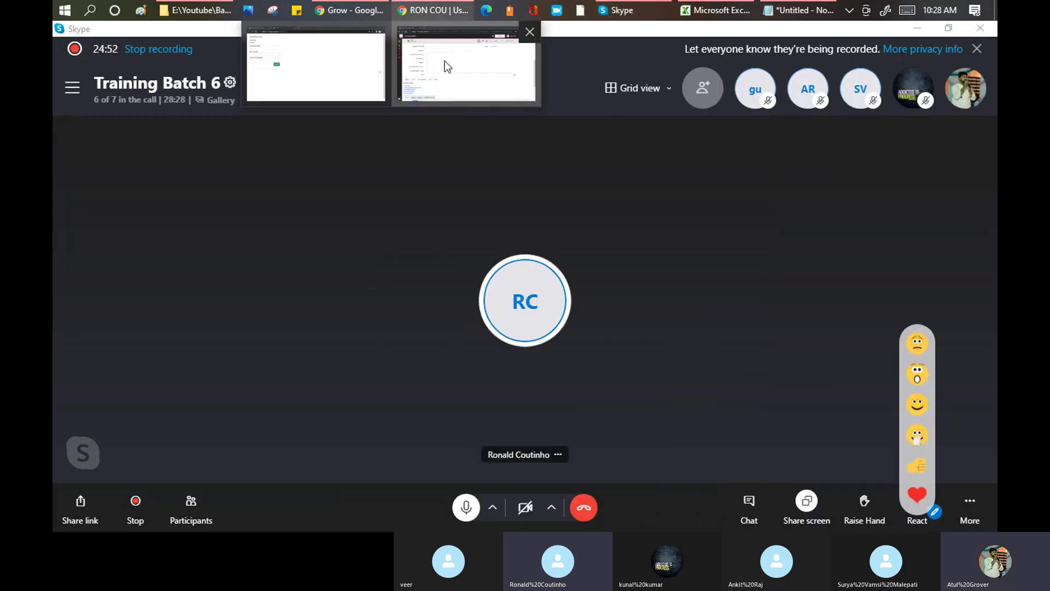
left_click(445, 63)
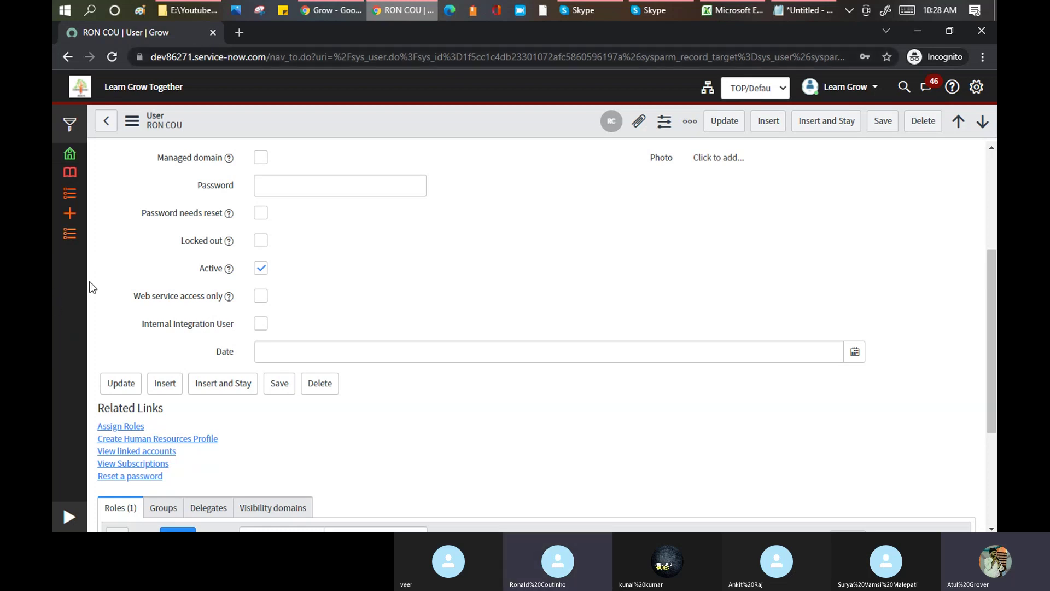
left_click(261, 268)
left_click(261, 268)
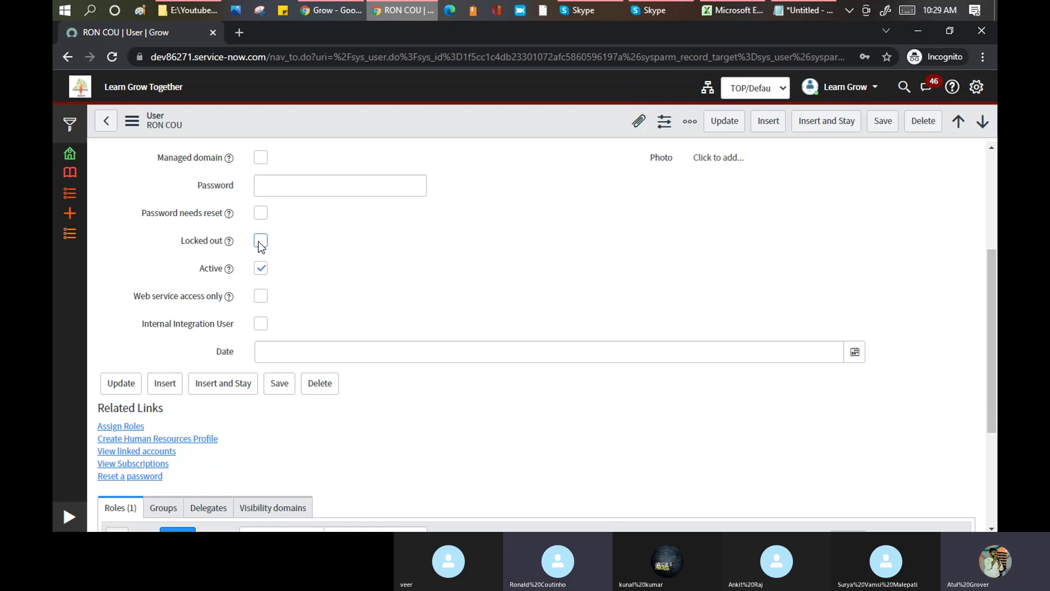
left_click(260, 241)
left_click(262, 269)
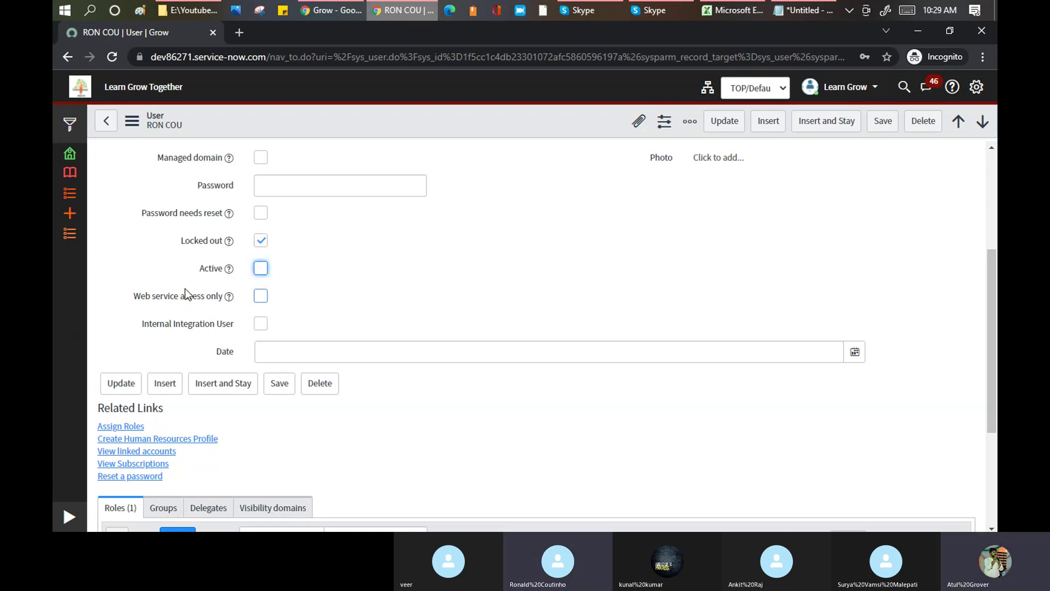
left_click(261, 268)
left_click(261, 240)
left_click(261, 241)
left_click(261, 268)
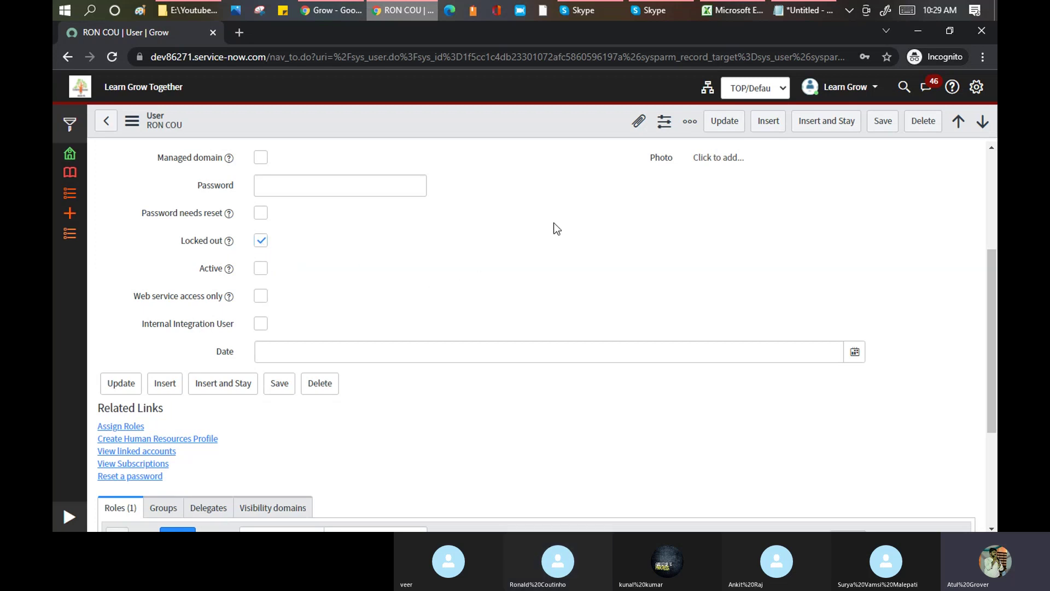
- Open the account menu and check the user's single role, snc_internal
scroll(554, 228, "up", 4)
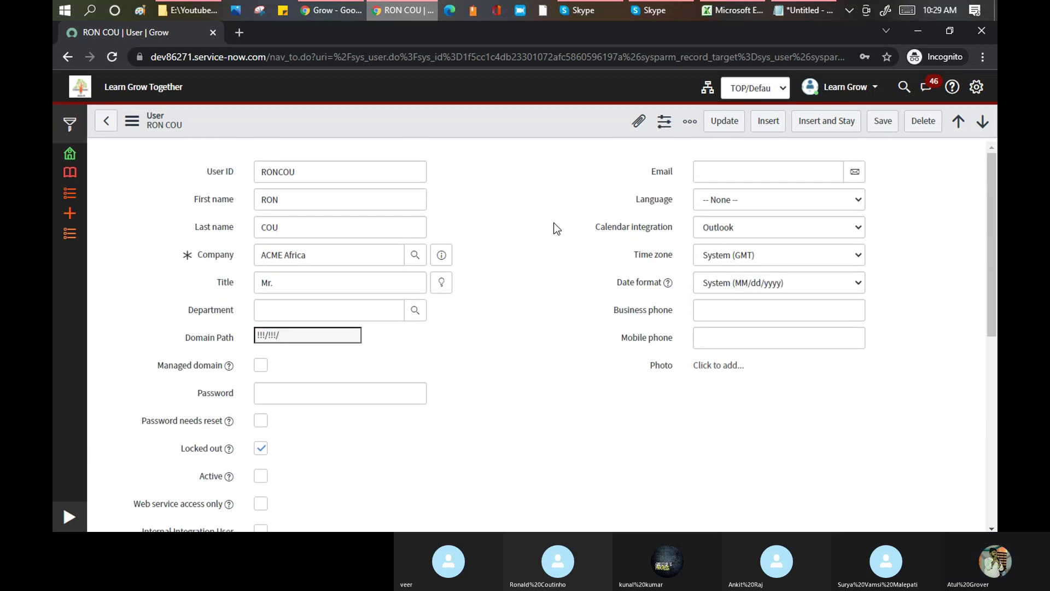
left_click(857, 92)
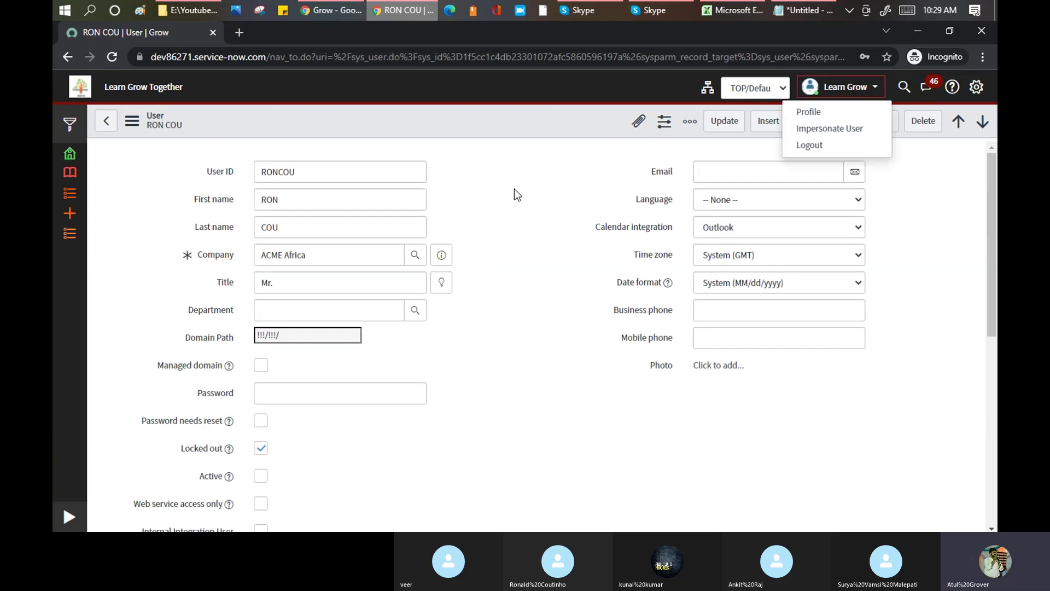
scroll(514, 194, "down", 4)
scroll(514, 194, "down", 4)
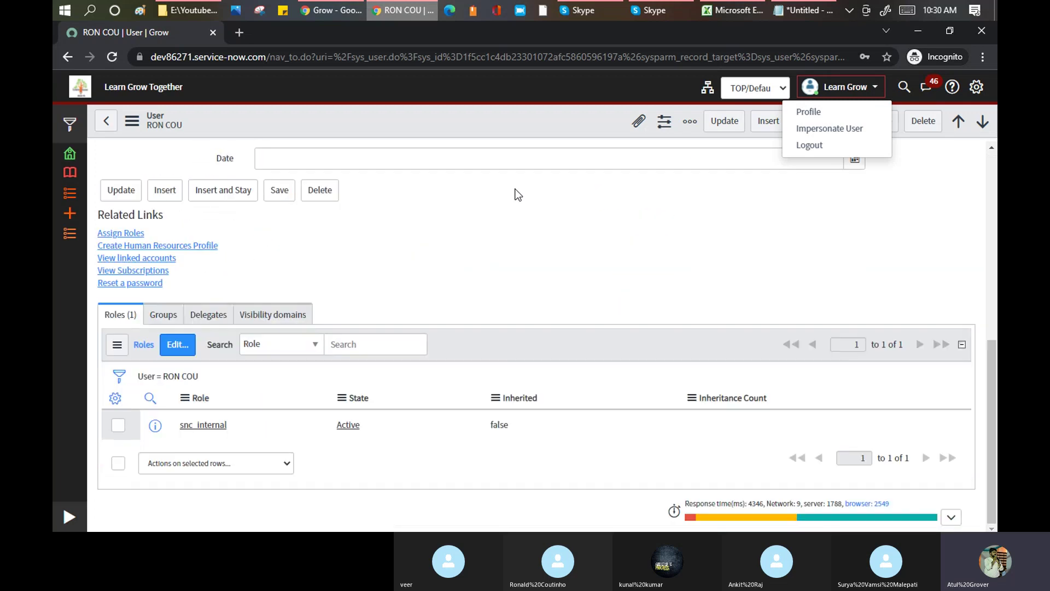
left_click_drag(242, 421, 169, 415)
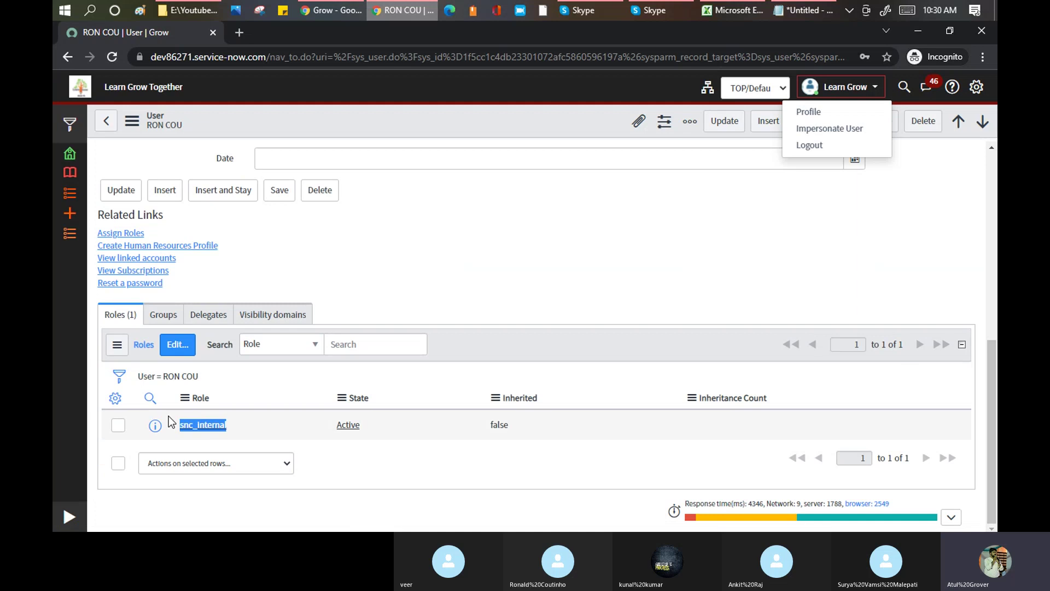
scroll(603, 231, "up", 10)
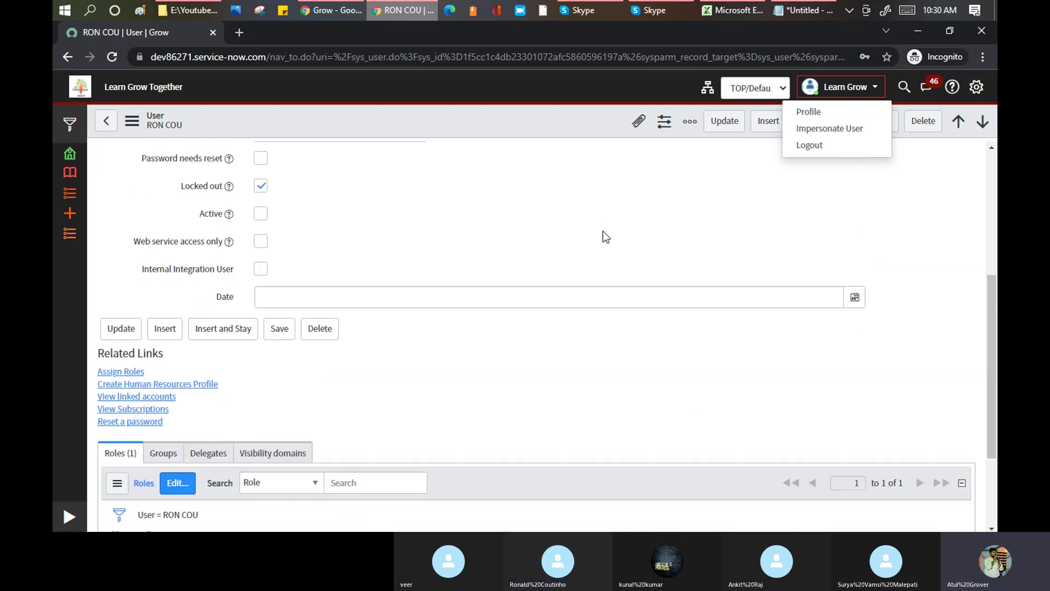
left_click(851, 129)
left_click(446, 144)
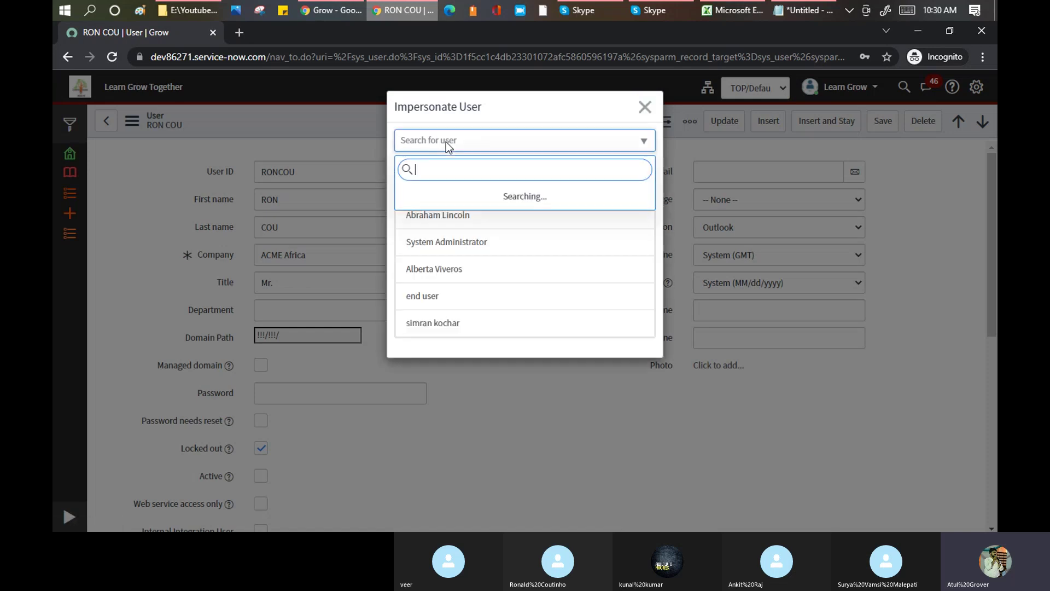
type("ronco")
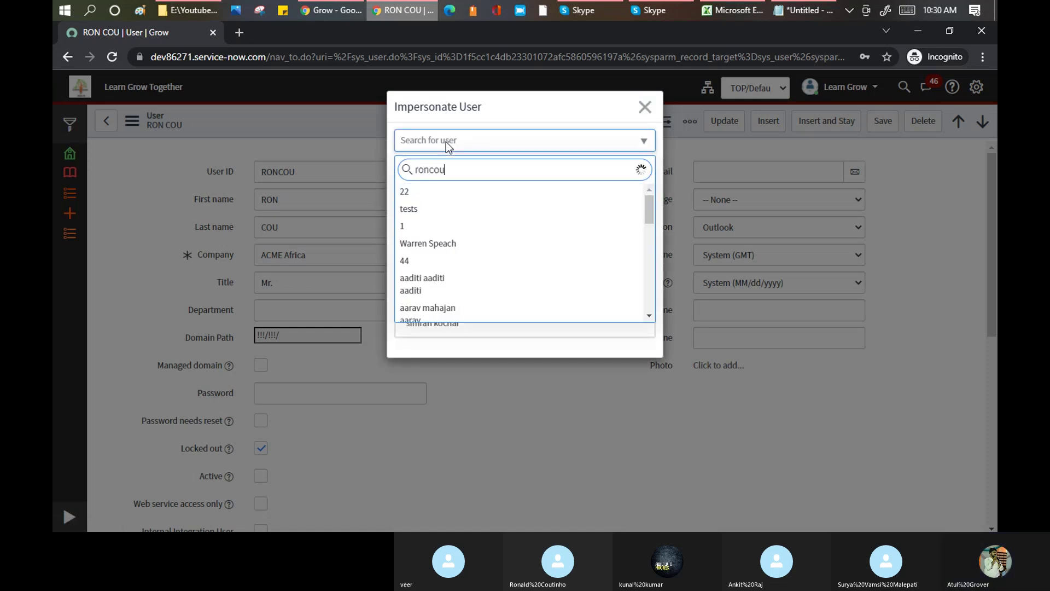
type("u")
left_click(429, 206)
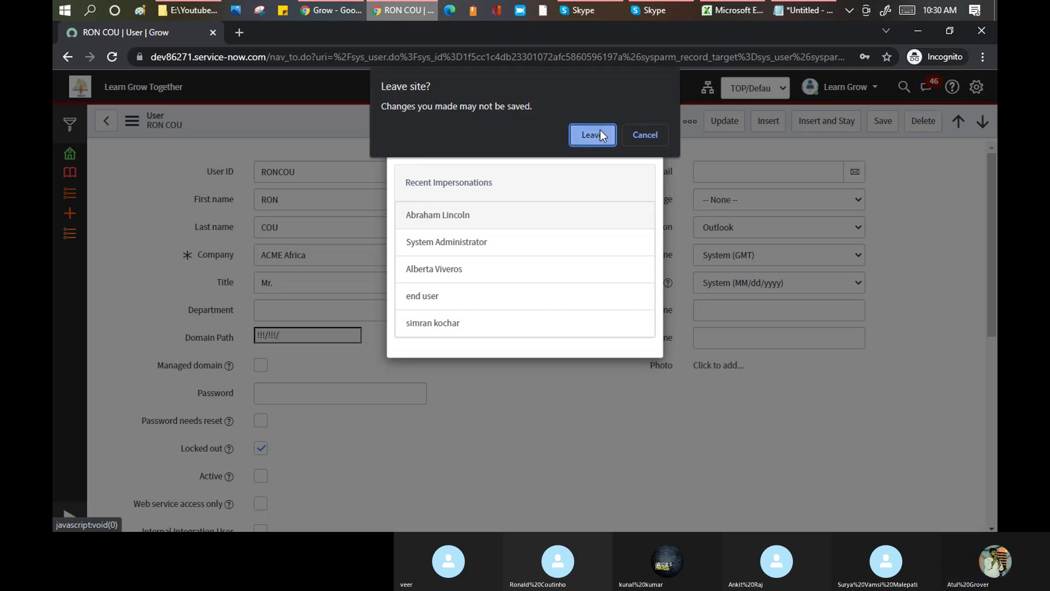
left_click(598, 133)
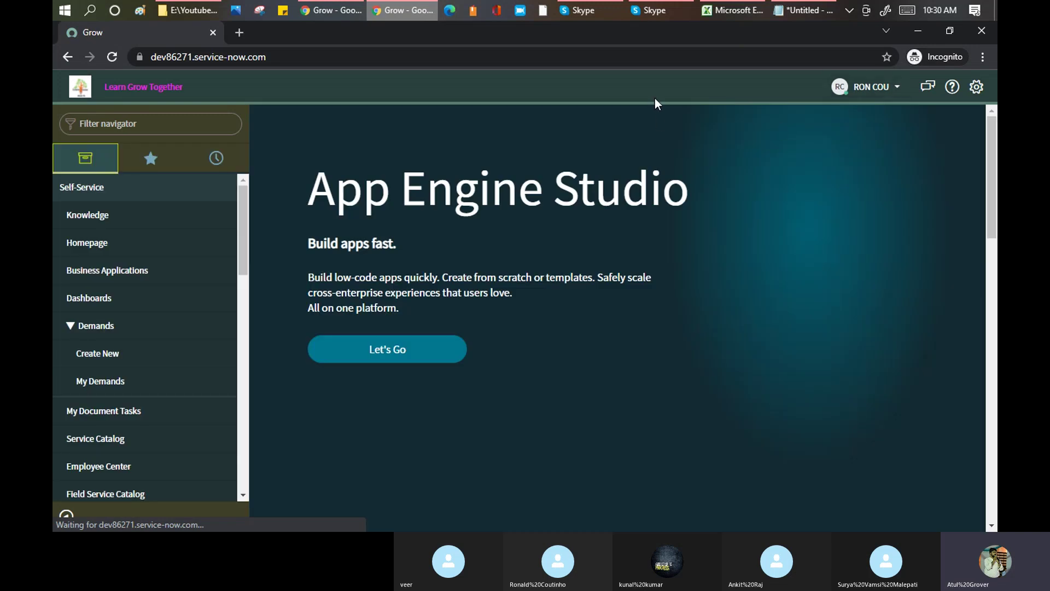
left_click_drag(245, 199, 238, 432)
scroll(153, 388, "up", 4)
scroll(158, 375, "up", 3)
left_click(142, 122)
type("Inci")
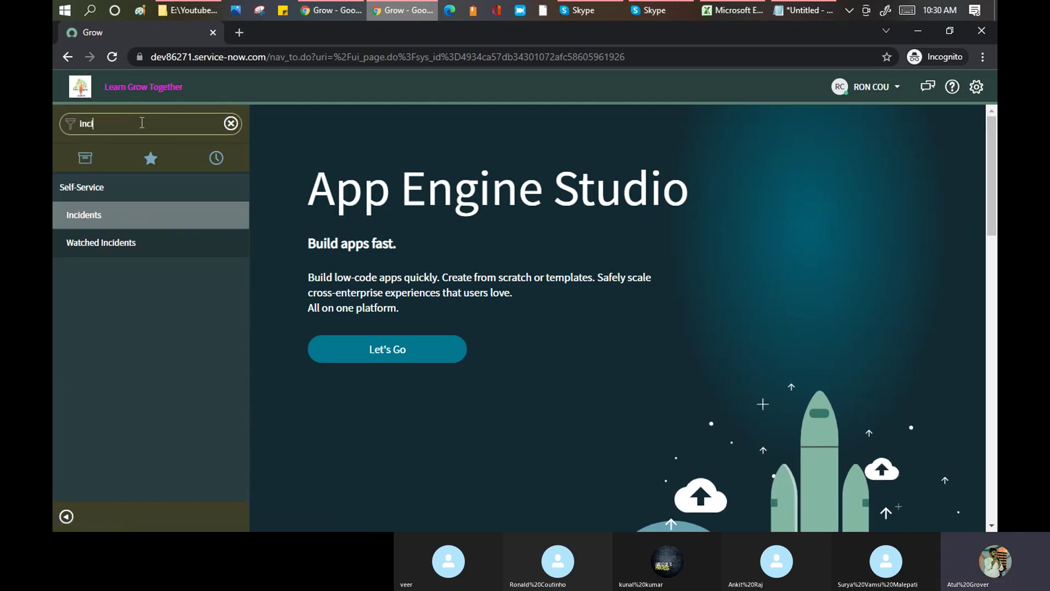
left_click(83, 218)
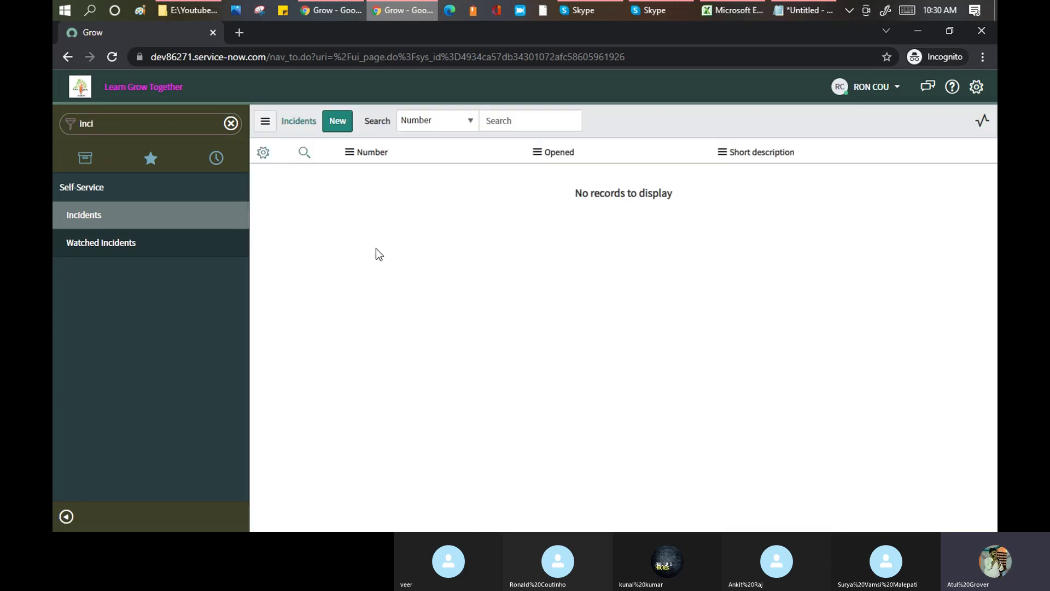
left_click(330, 124)
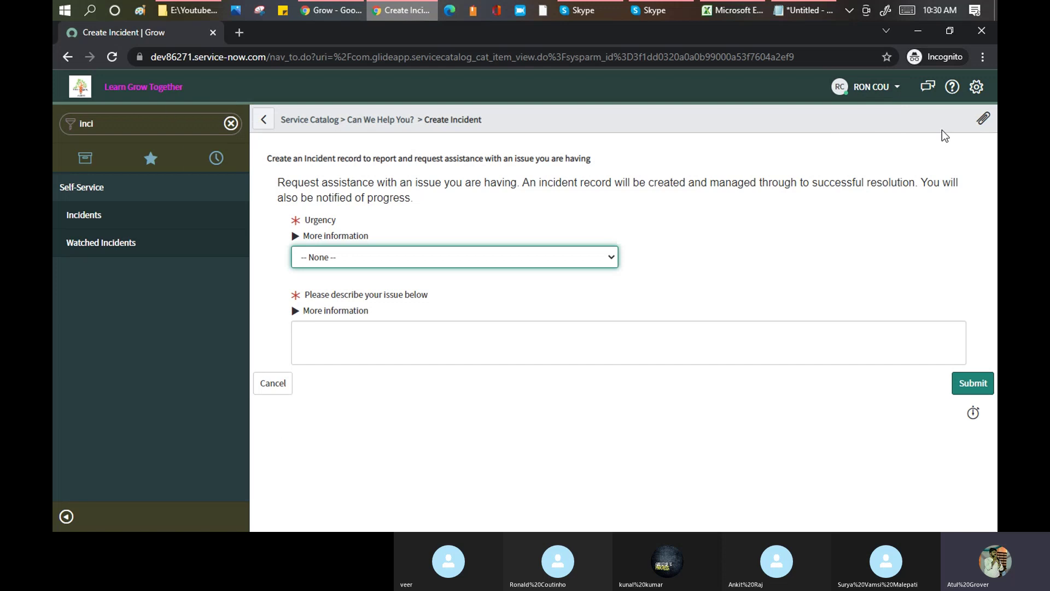
left_click(897, 88)
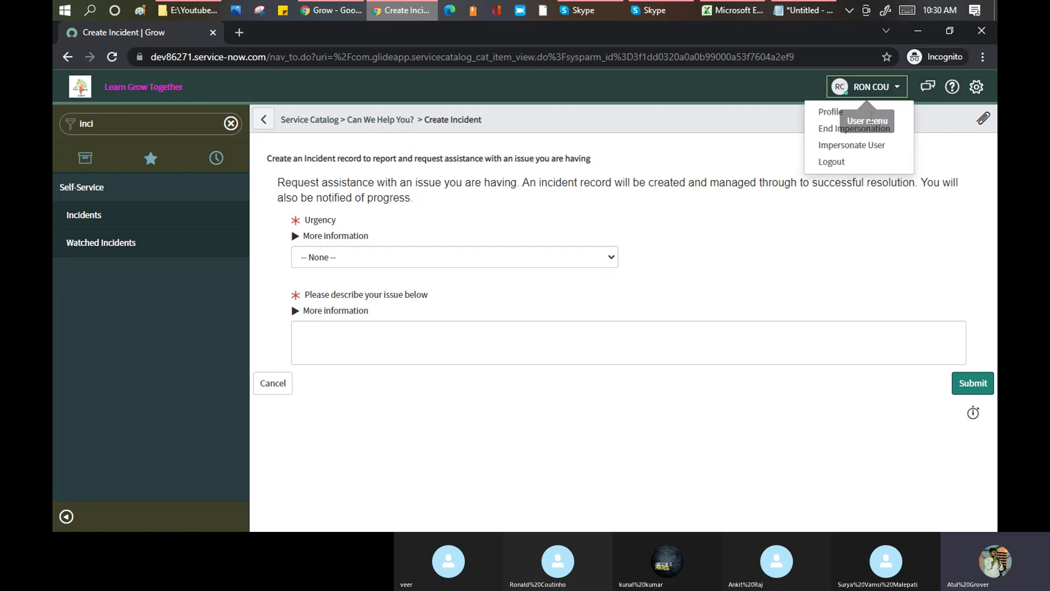
- End impersonation and, back as admin, filter the navigator for 'user a' to reach Groups
key("Escape")
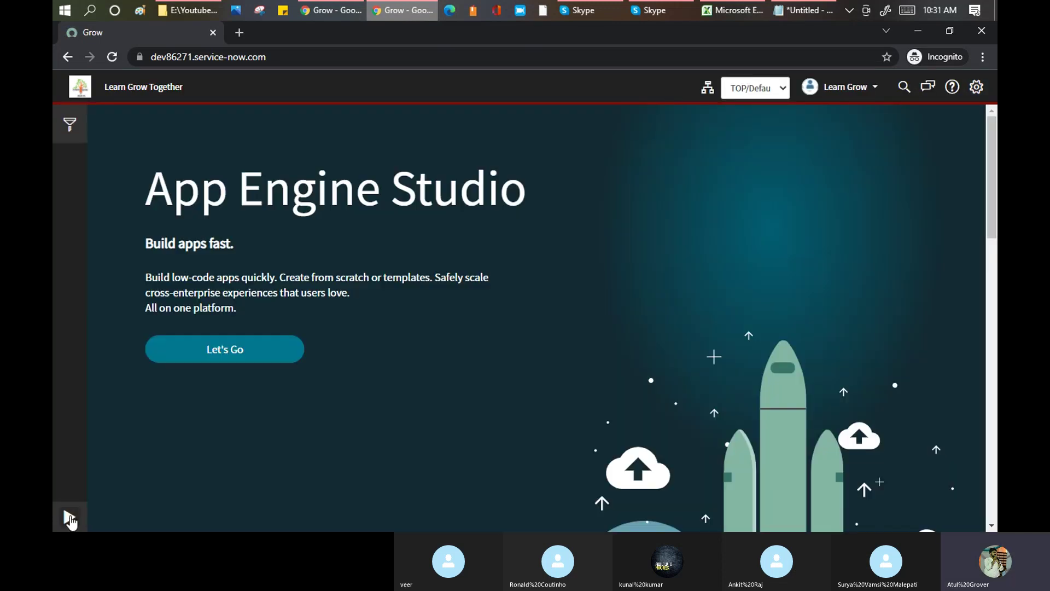
left_click(69, 516)
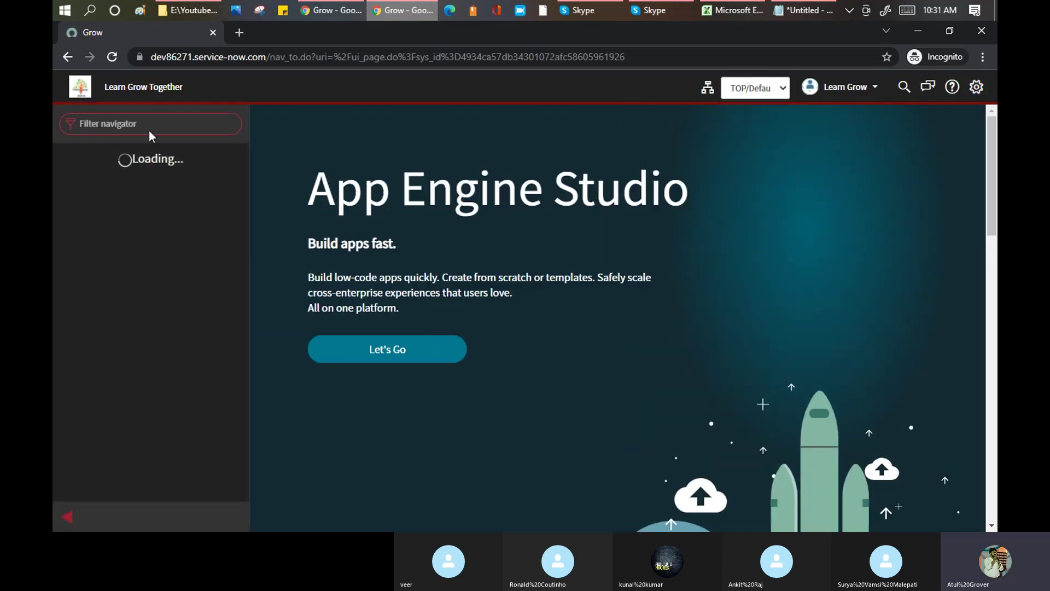
type("user a")
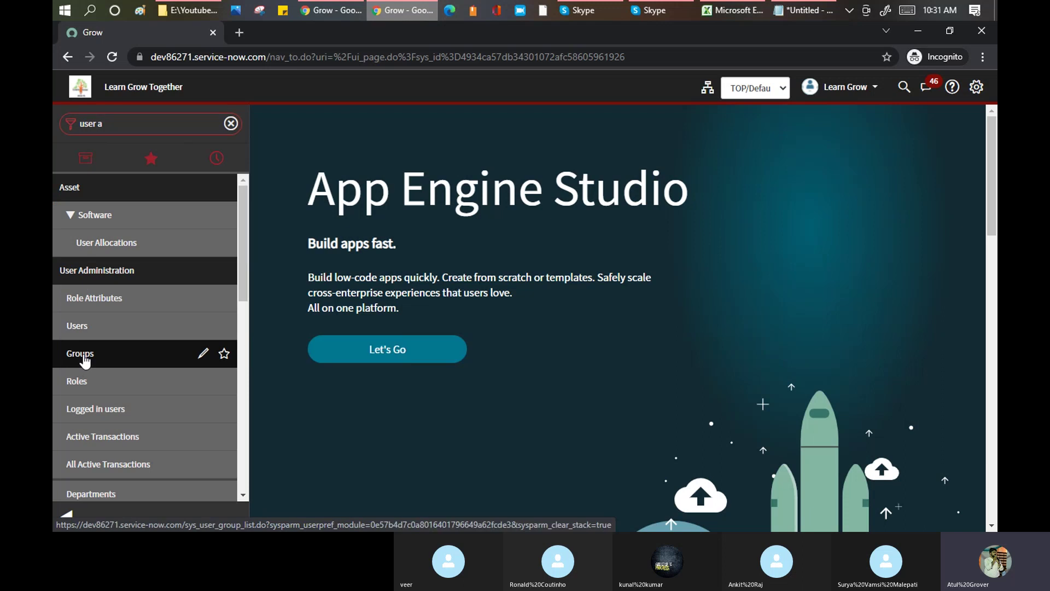
left_click(66, 513)
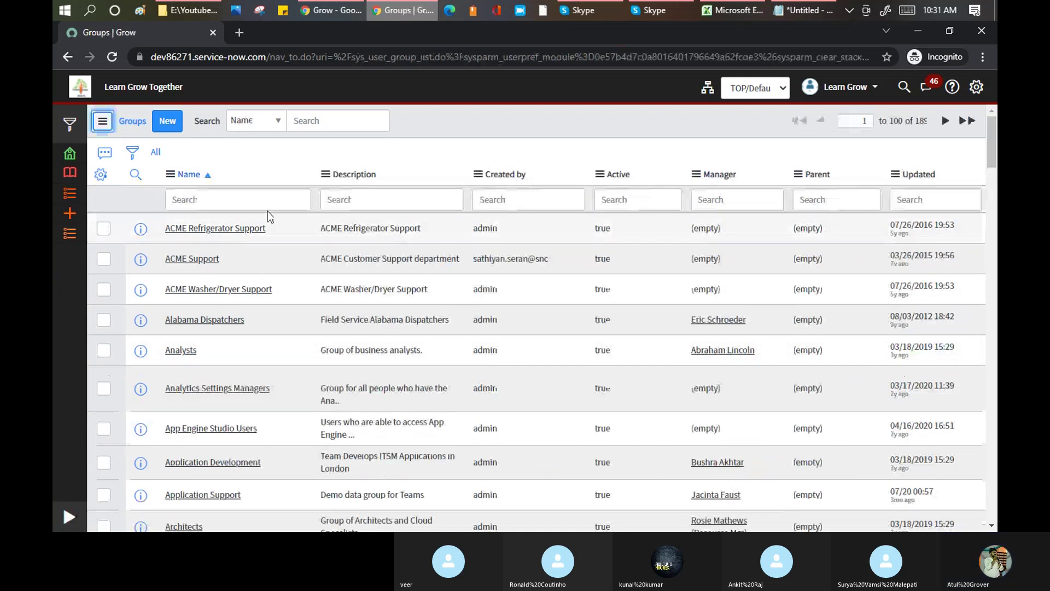
- Create a new group record with Name Batch6, then move to Manager
left_click(174, 124)
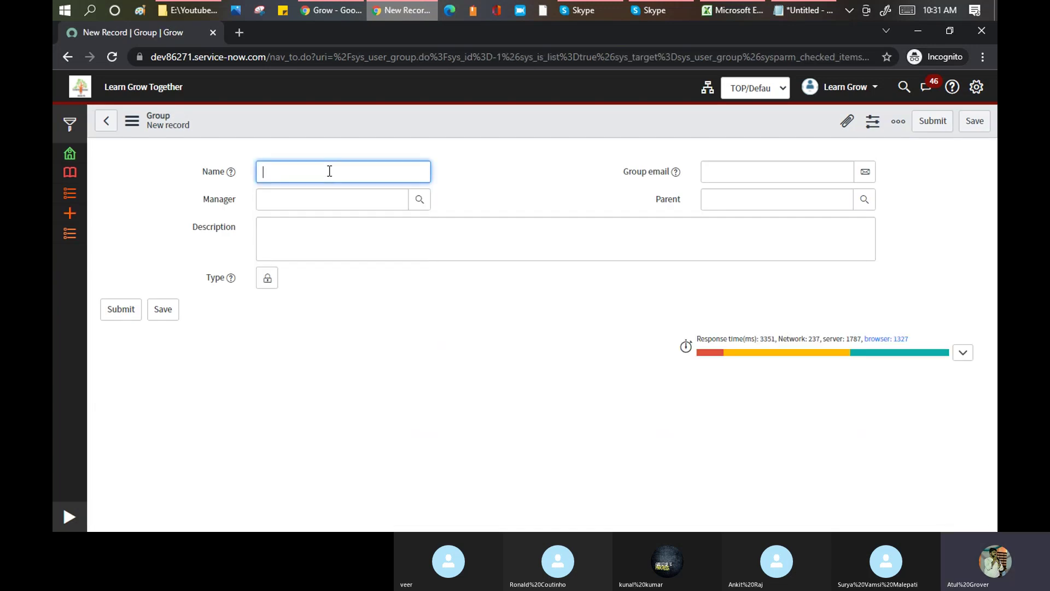
type("Batch6_")
key("BackSpace")
key("Tab")
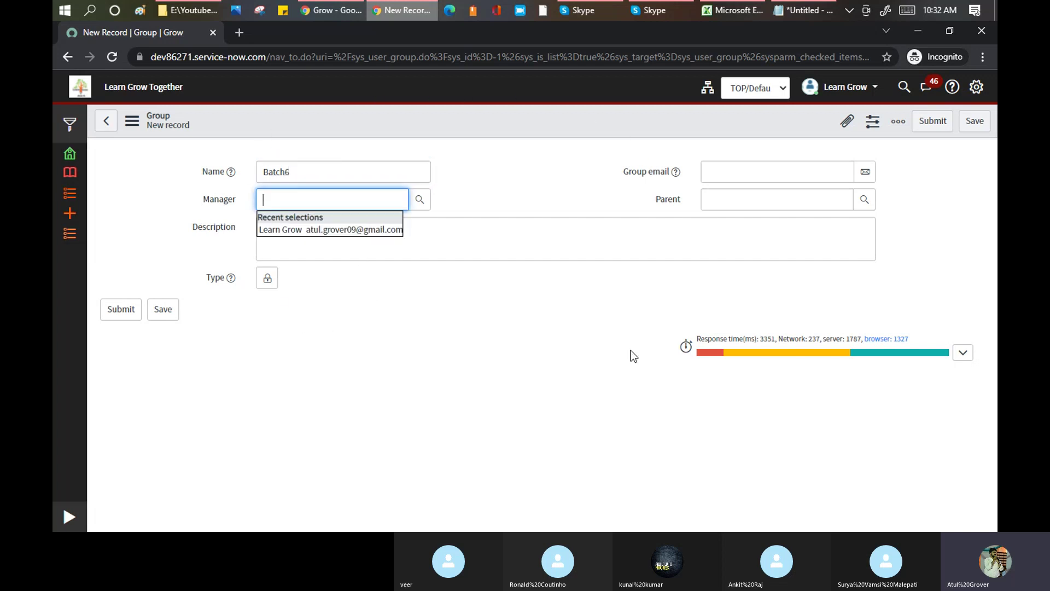
- Set Manager to Learn Grow, enter the group e-mail address, and choose Learn n Grow as Parent
left_click(356, 230)
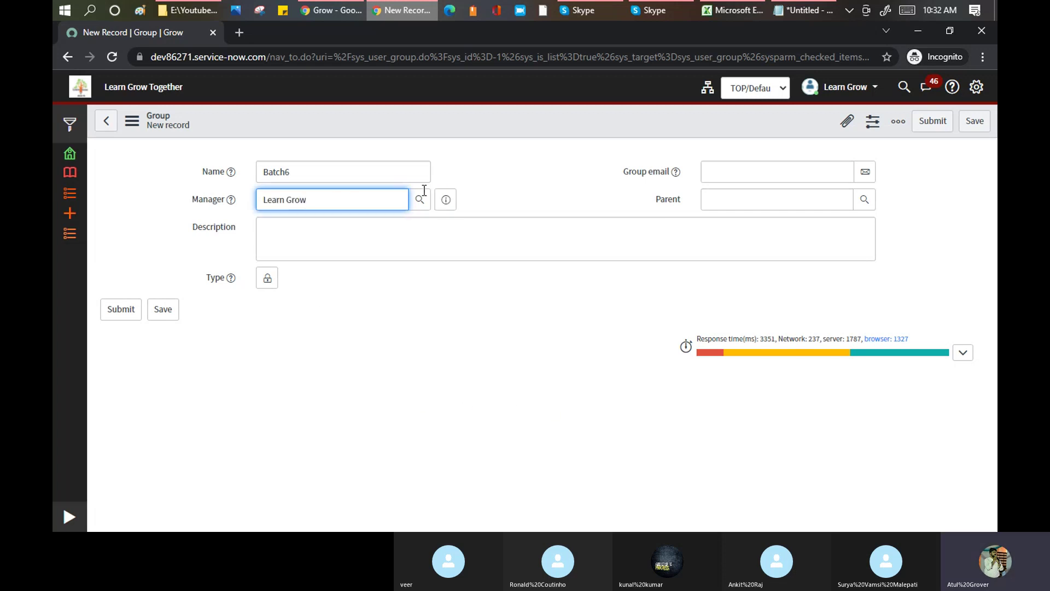
left_click(783, 171)
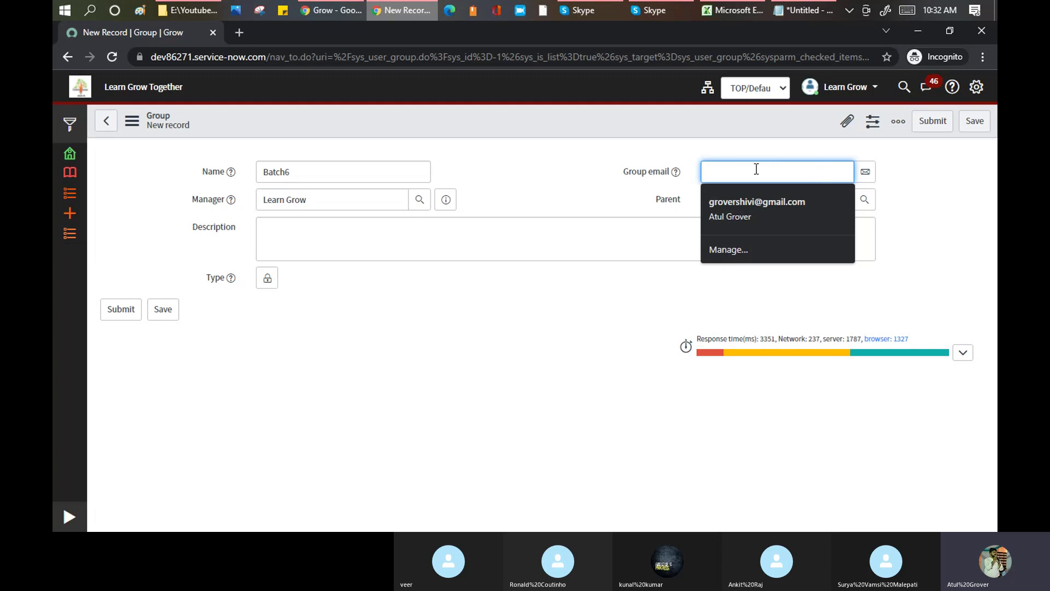
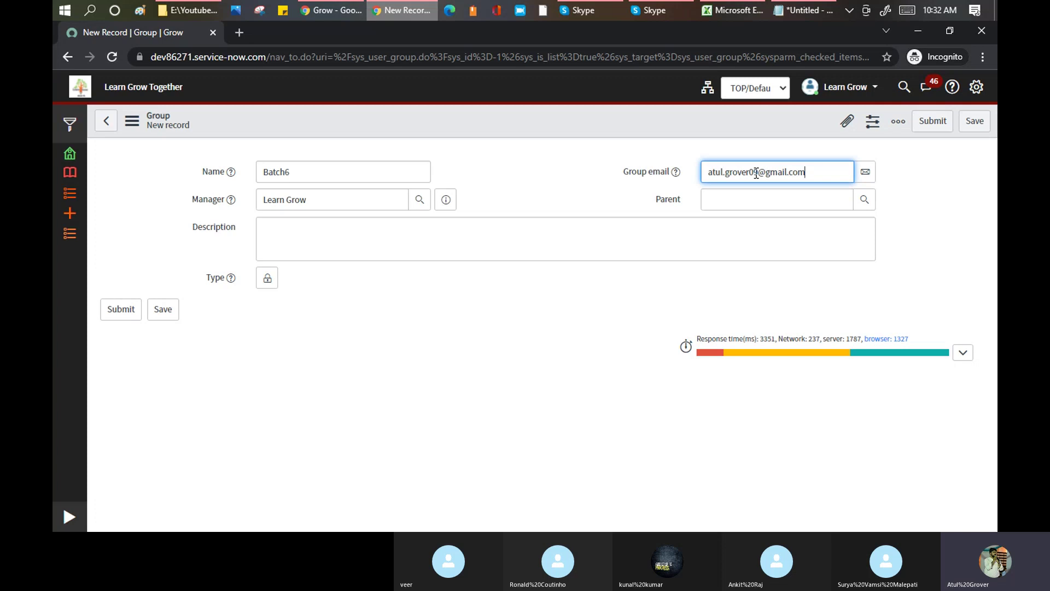
left_click(666, 205)
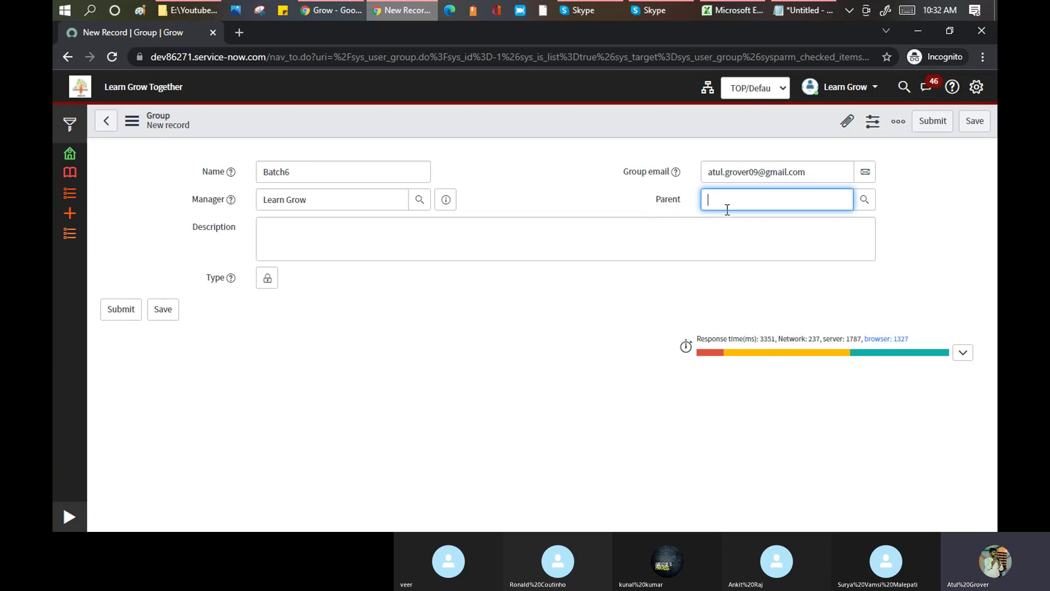
type("Lea")
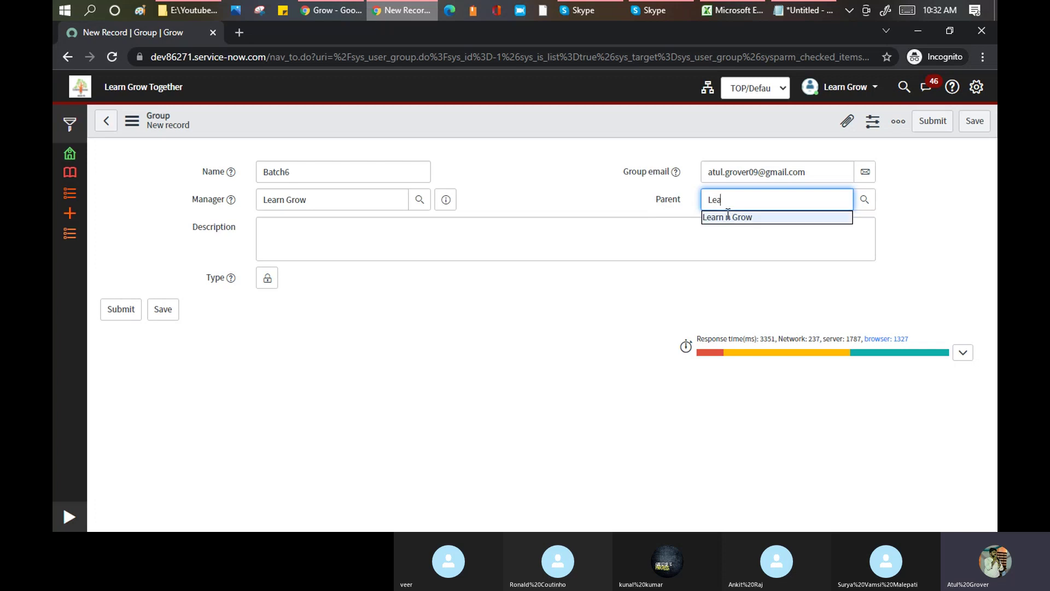
left_click(729, 217)
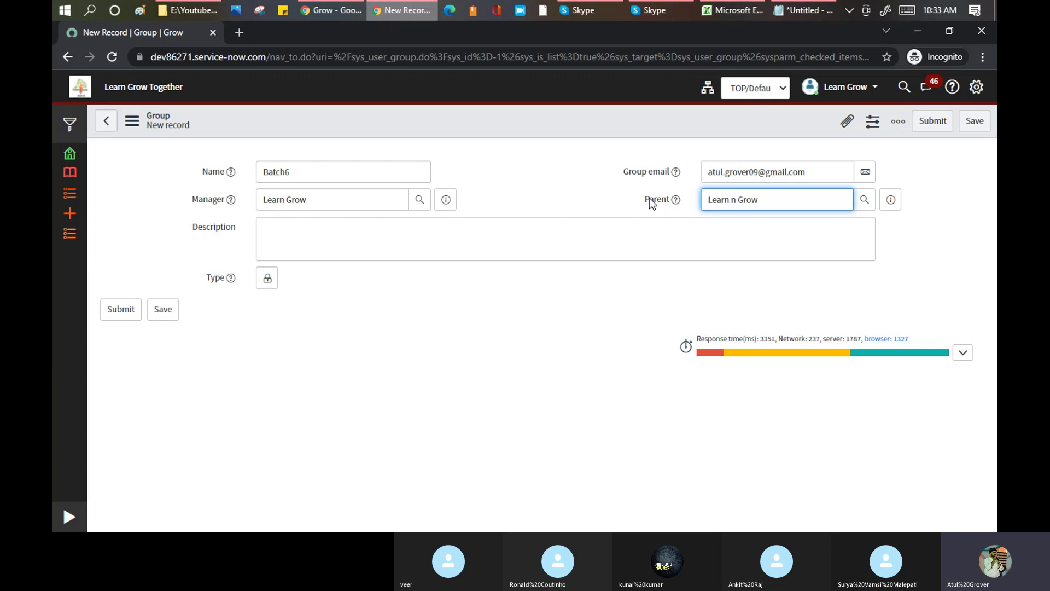
- Leave the Batch6 group form's Description and bring the User–Group–Role Notepad notes forward
left_click(330, 228)
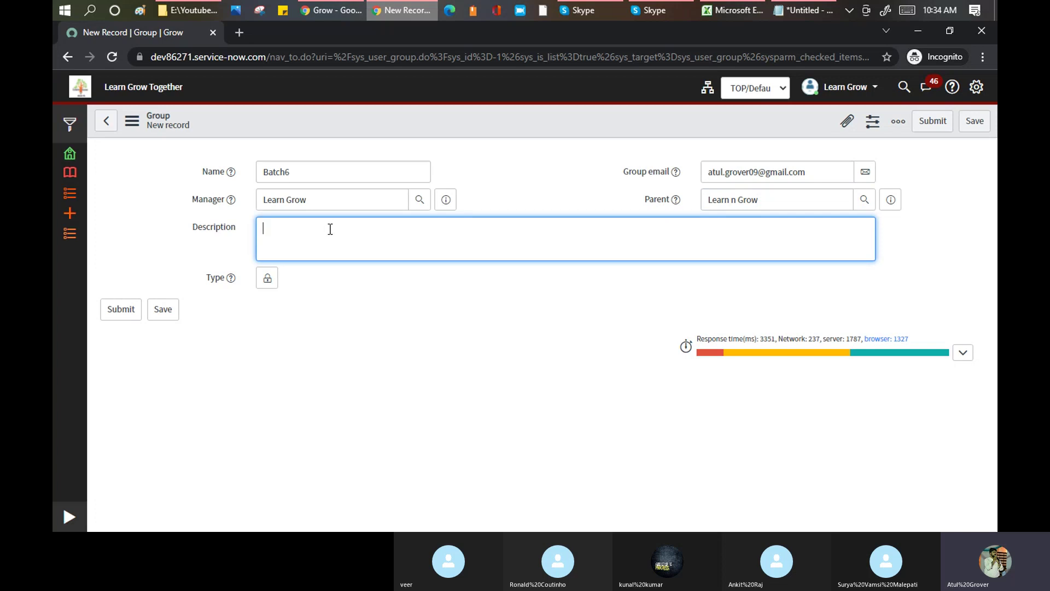
left_click(805, 10)
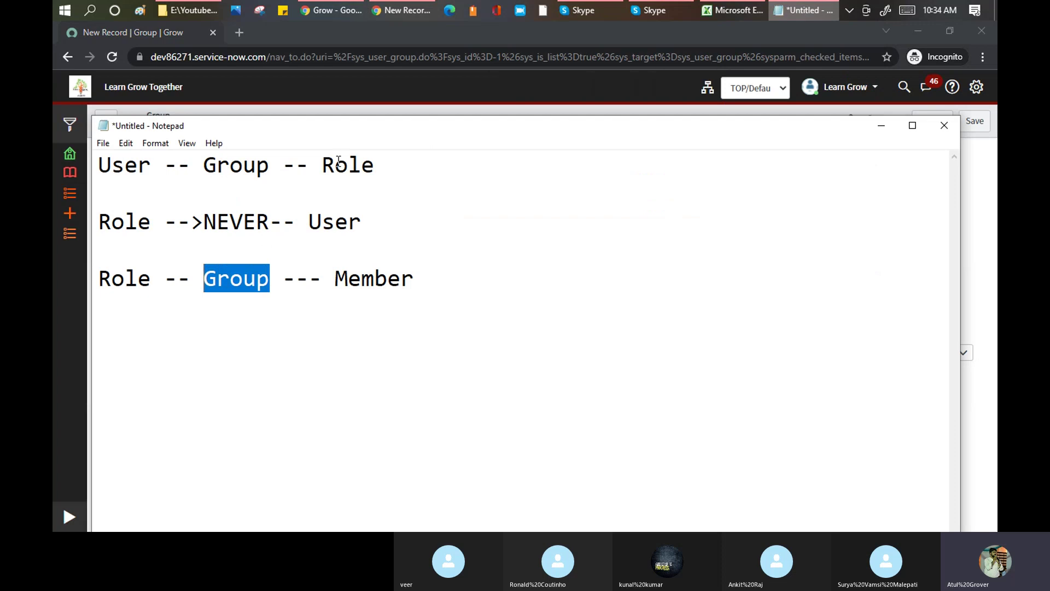
- Add 'ITIL' and 'Approval' lines to the role notes, then reselect Batch6 on the group form
left_click(439, 280)
key("Return")
key("Return")
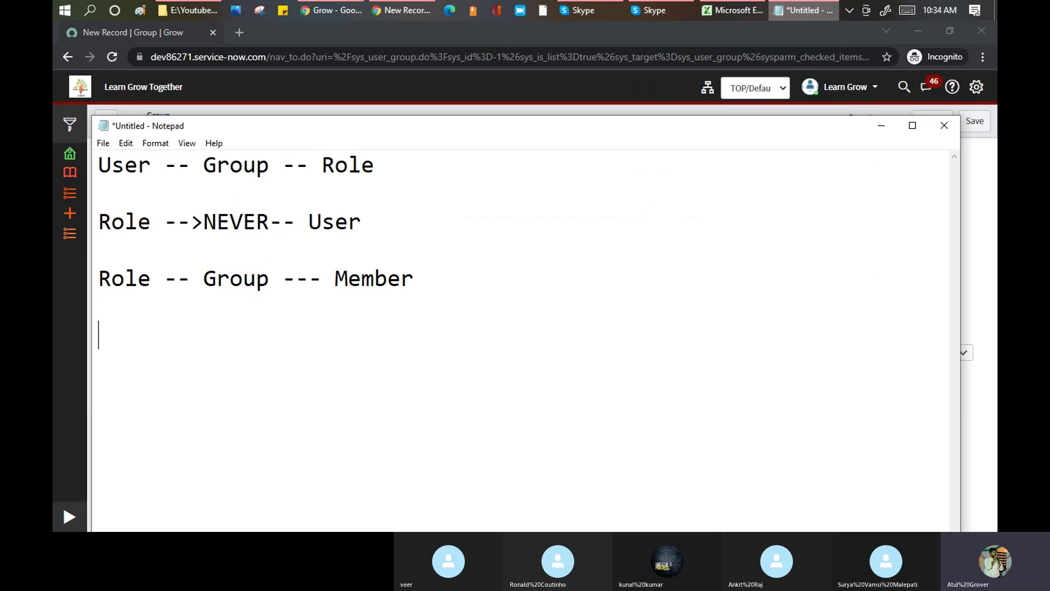
type("ITIL")
key("Return")
type("Approval")
key("Return")
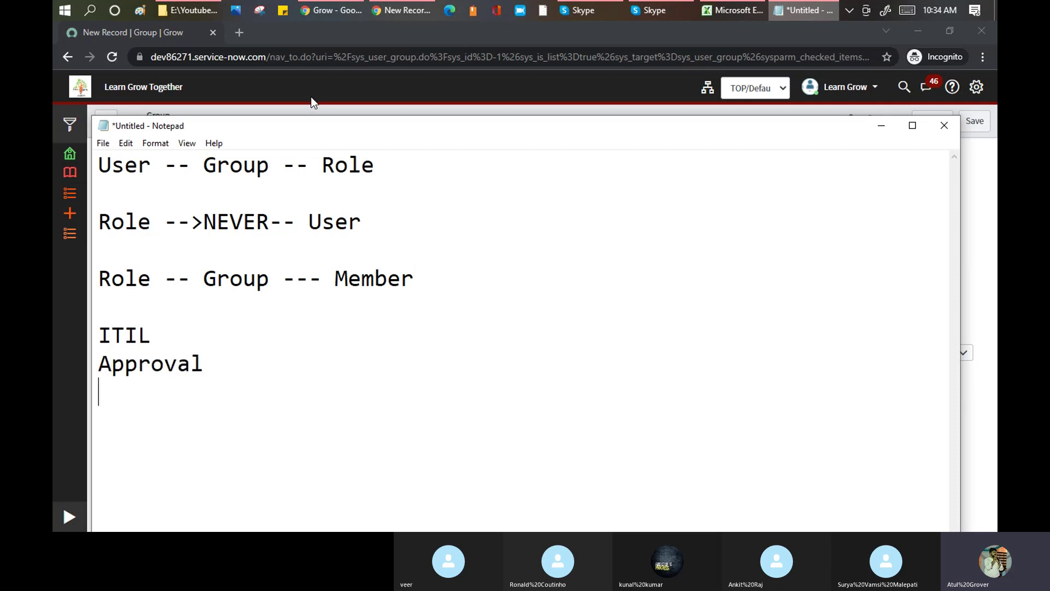
left_click(308, 81)
left_click_drag(317, 171, 251, 171)
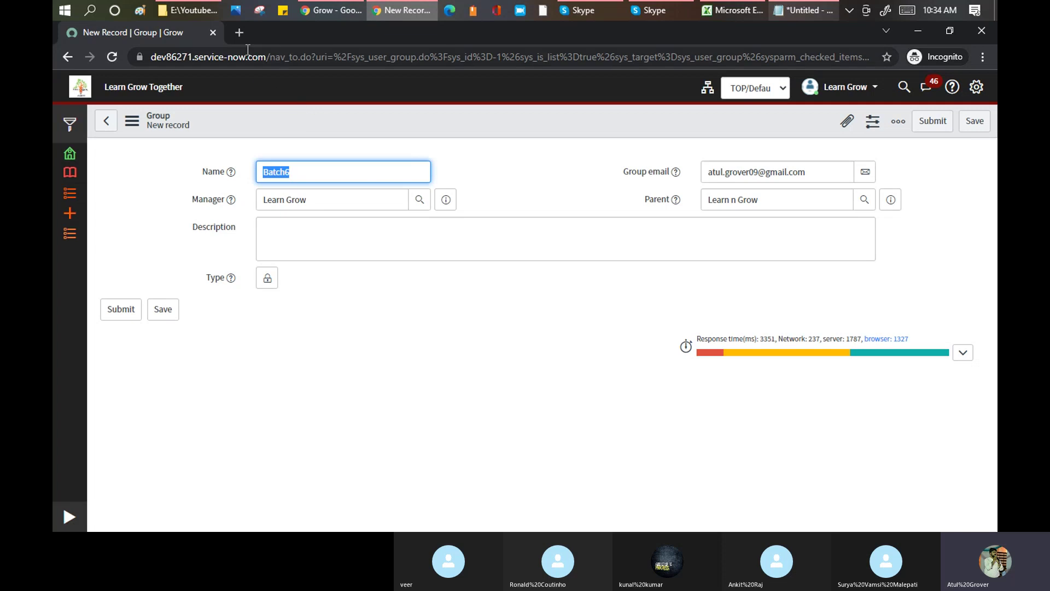
- Open a new incident form at dev86271.service-now.com/incident.do and check its Assignment group field
left_click(241, 33)
type("dev86271.service-now.com/in")
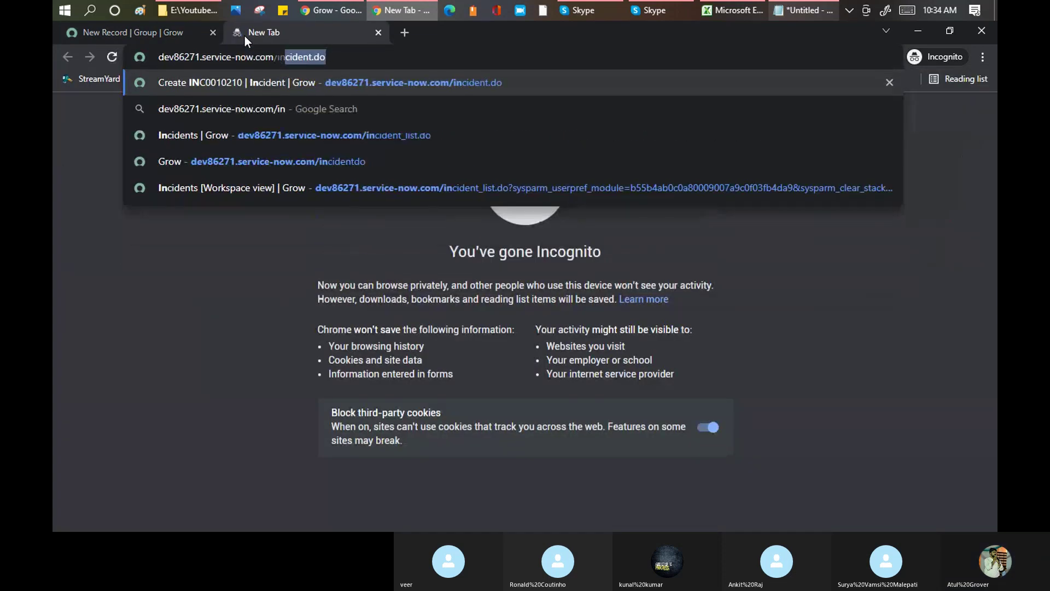
key("Return")
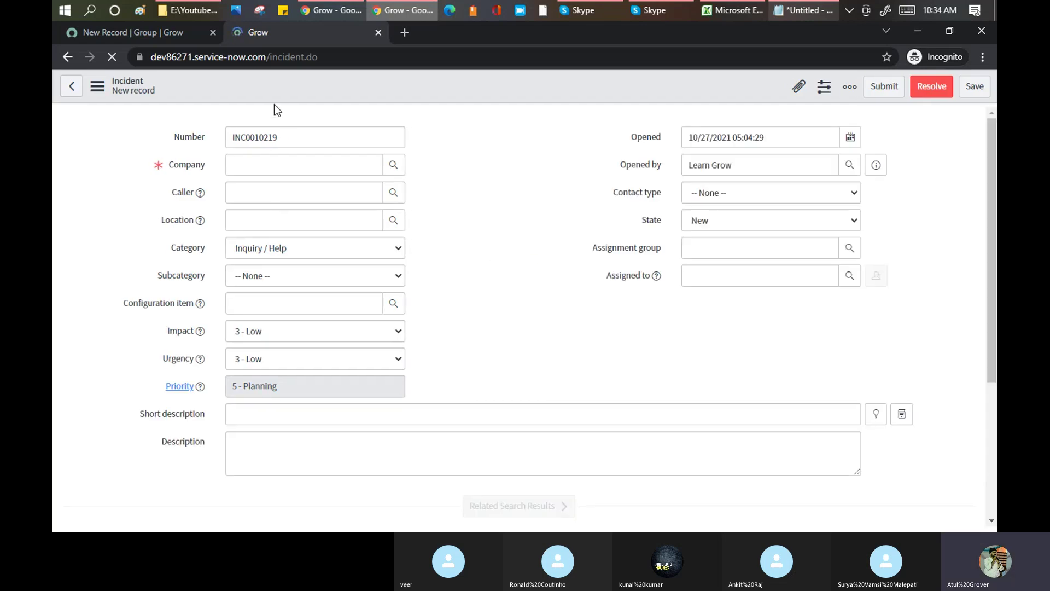
left_click(143, 37)
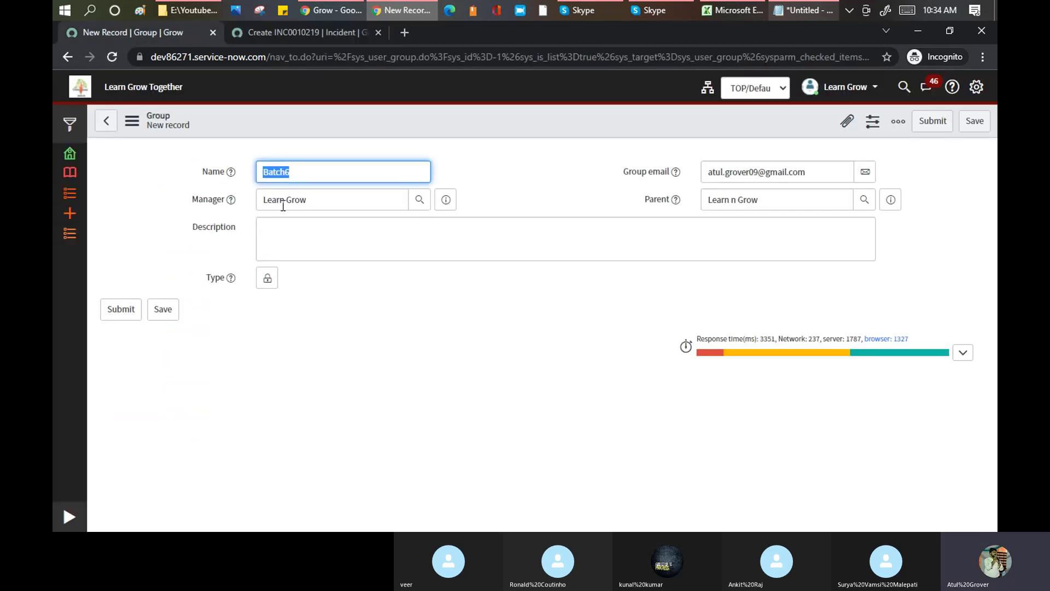
left_click(300, 34)
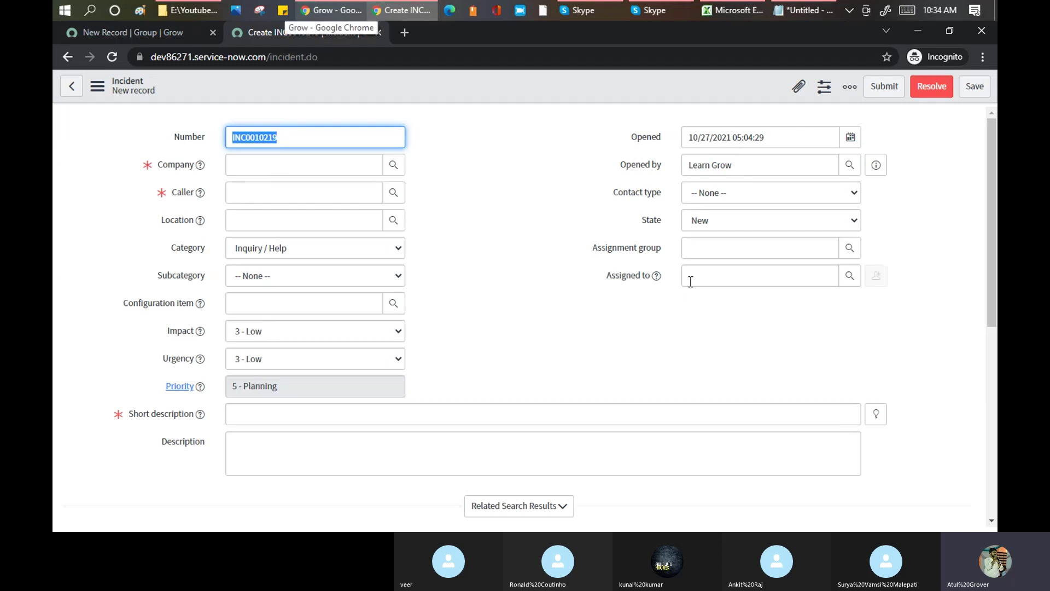
left_click(695, 246)
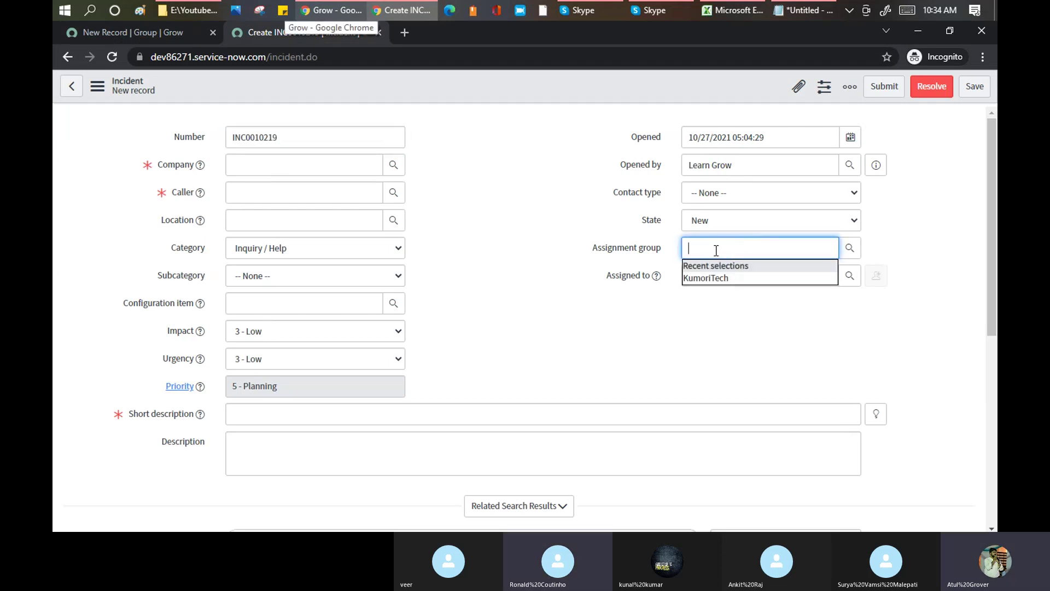
- Compare the incident and group tabs, then unlock the Batch6 group's Type field
left_click(130, 31)
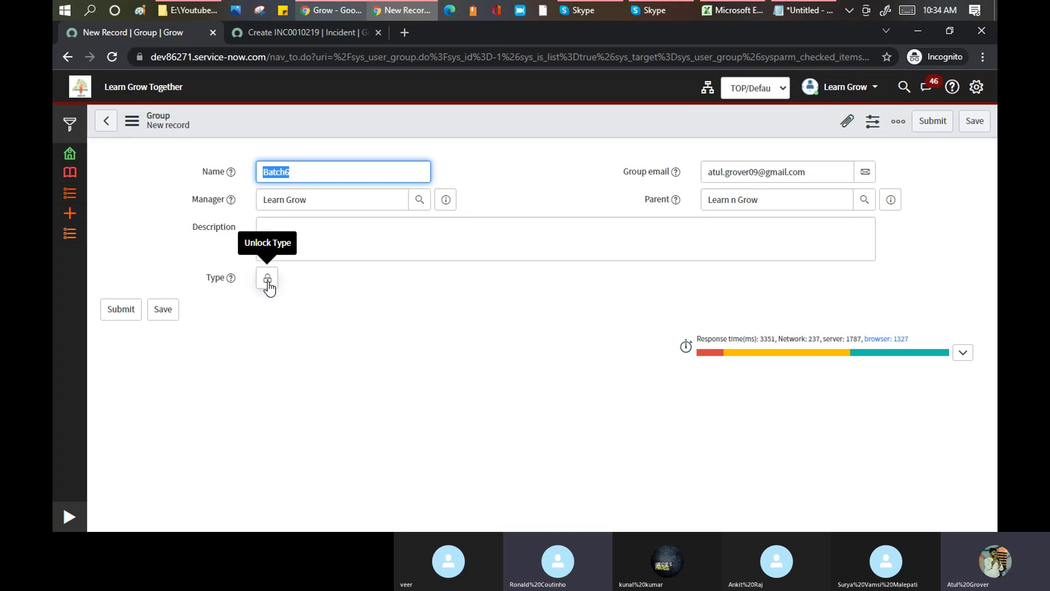
left_click(316, 30)
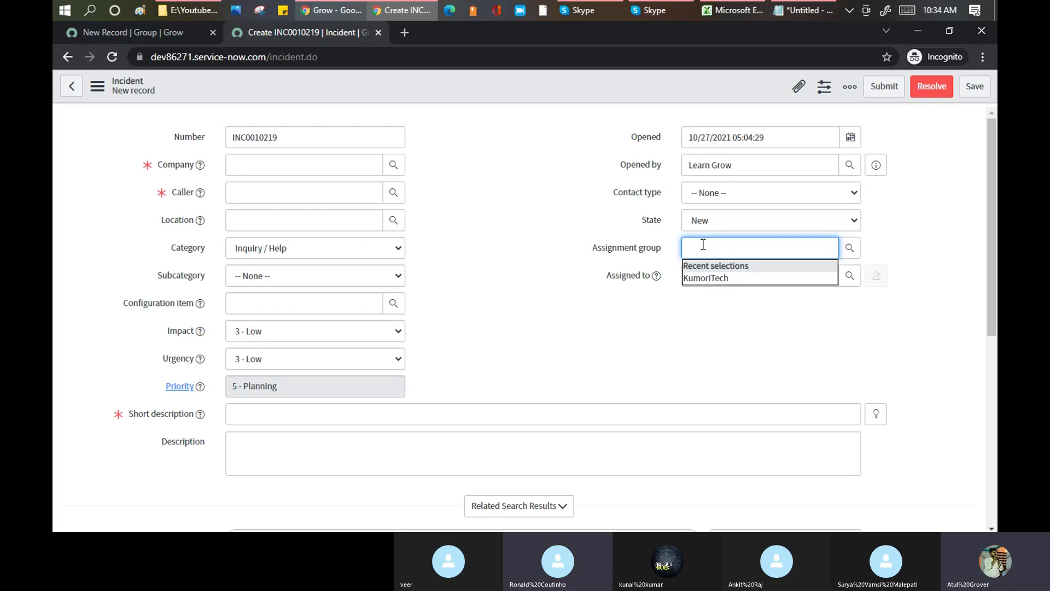
left_click(143, 31)
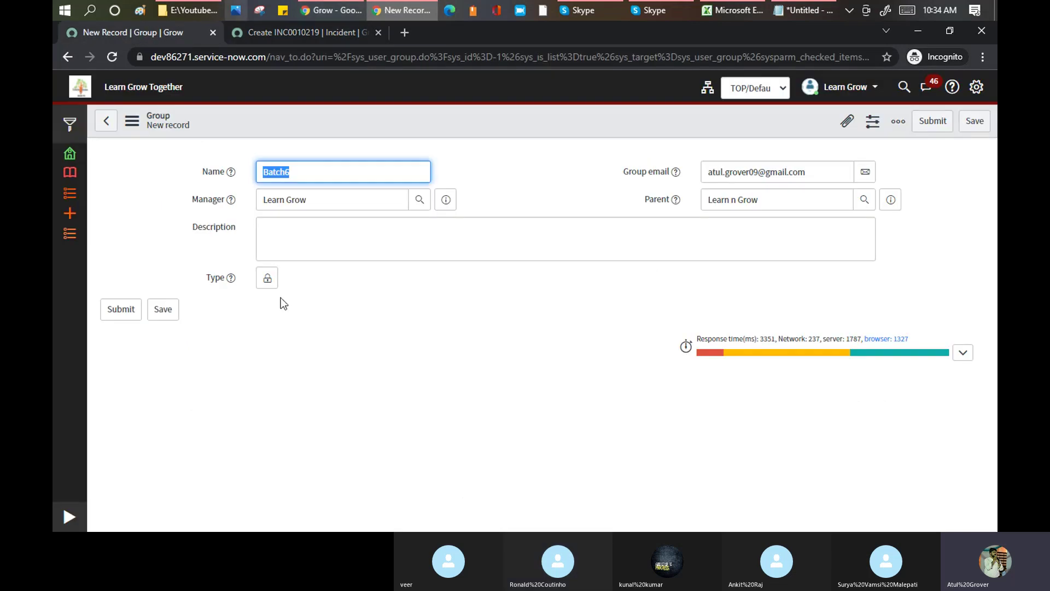
left_click(267, 277)
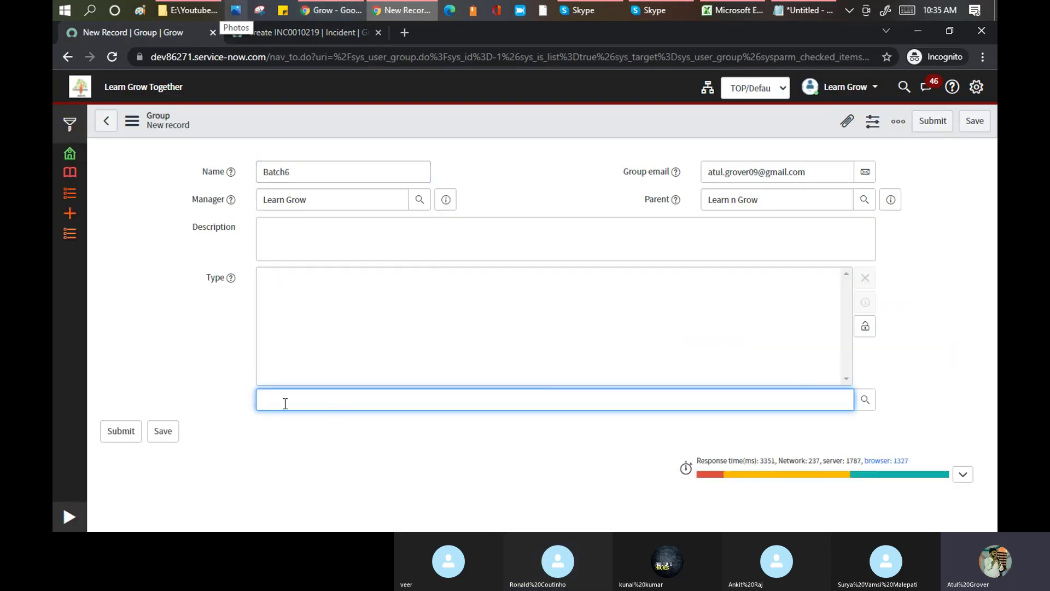
- Pick itil from the Group Types lookup, lock the Type field, and save the Batch6 record
left_click(864, 401)
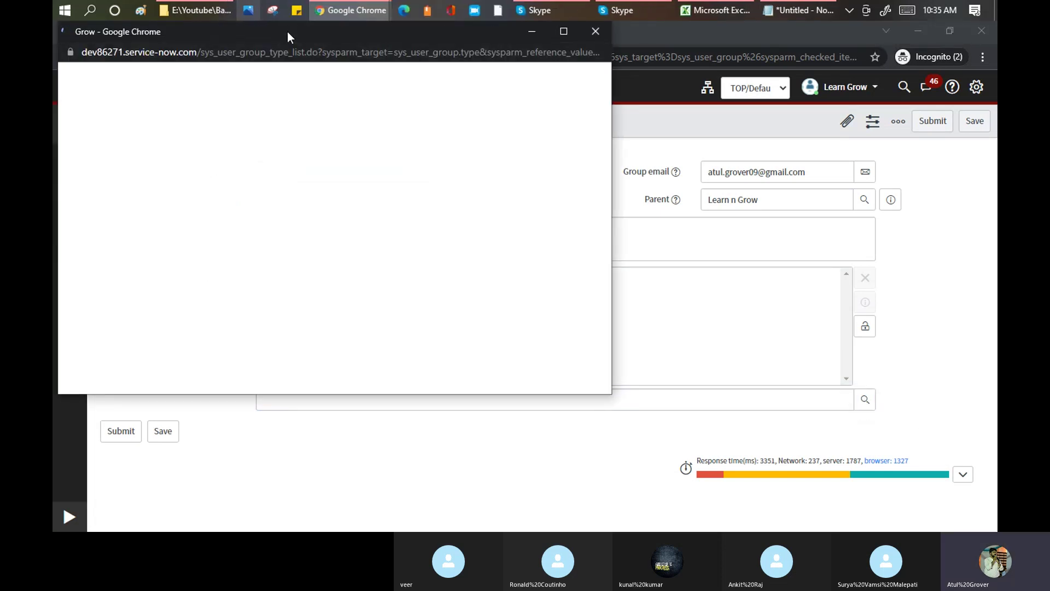
left_click_drag(287, 31, 471, 82)
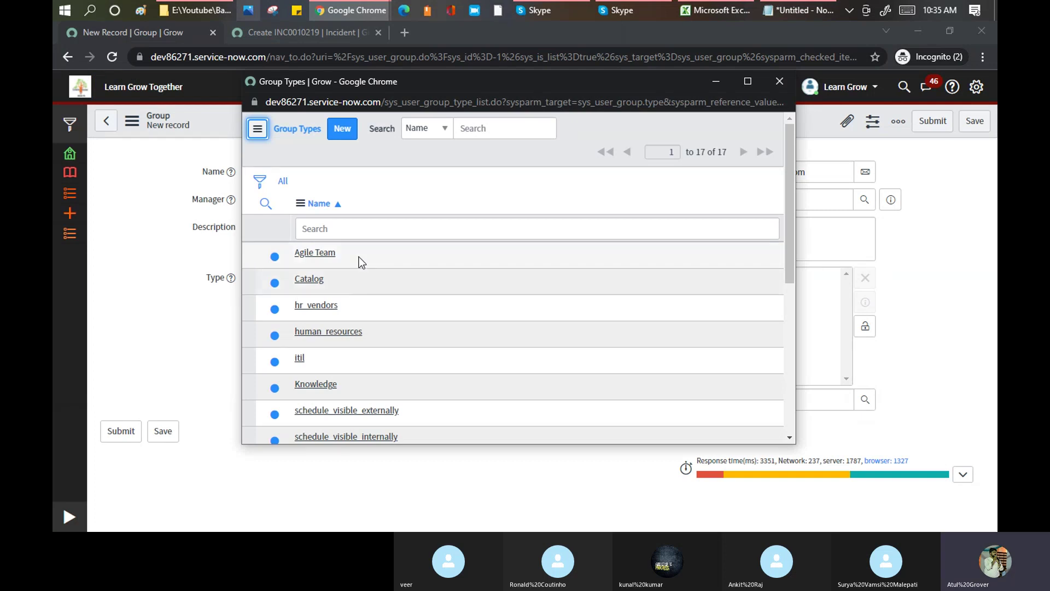
scroll(377, 257, "down", 4)
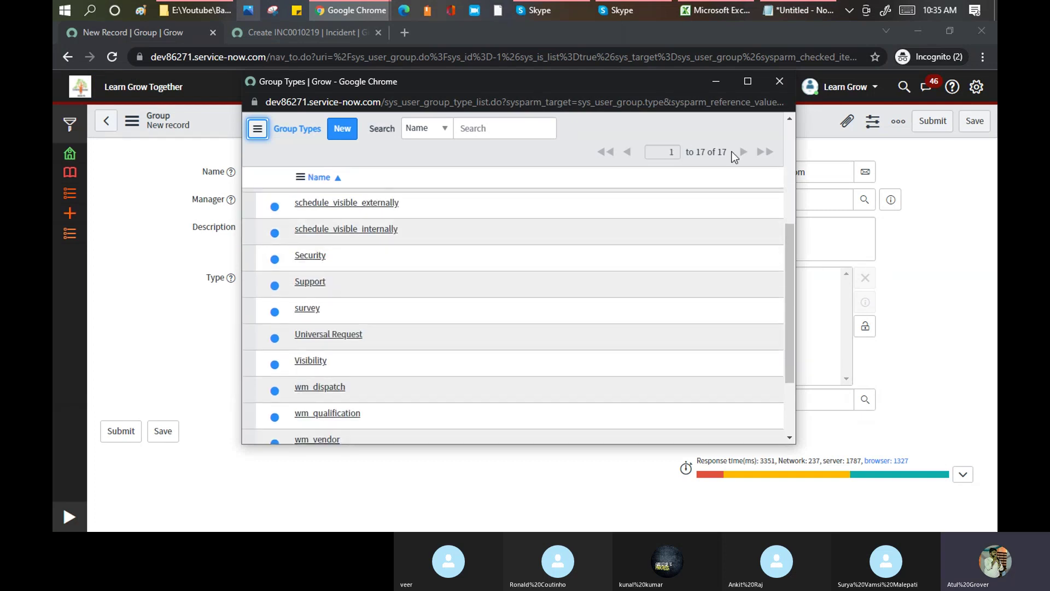
scroll(691, 157, "up", 1)
scroll(543, 241, "up", 3)
left_click(300, 366)
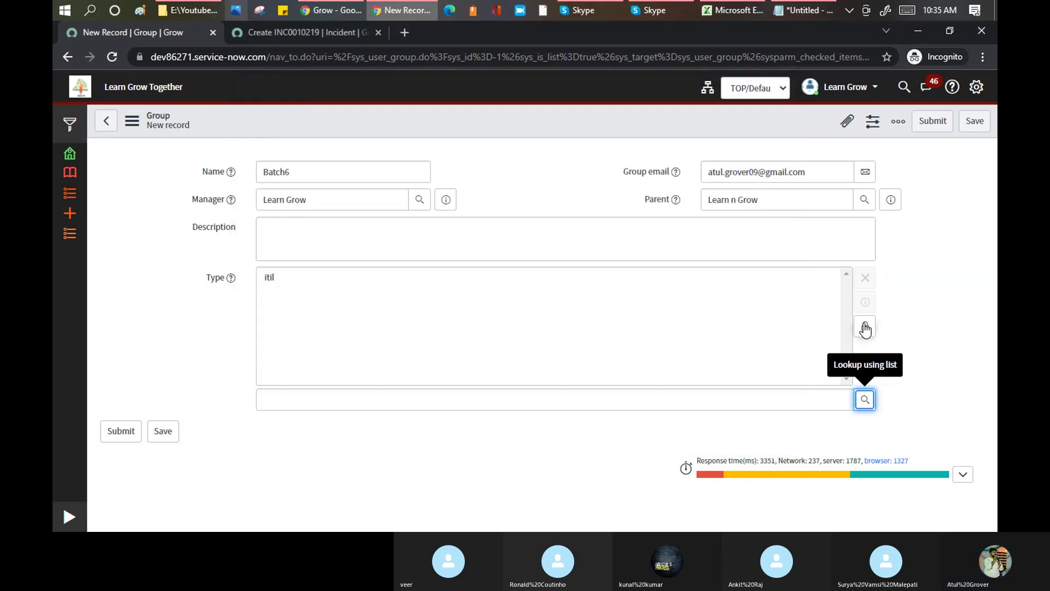
left_click(864, 330)
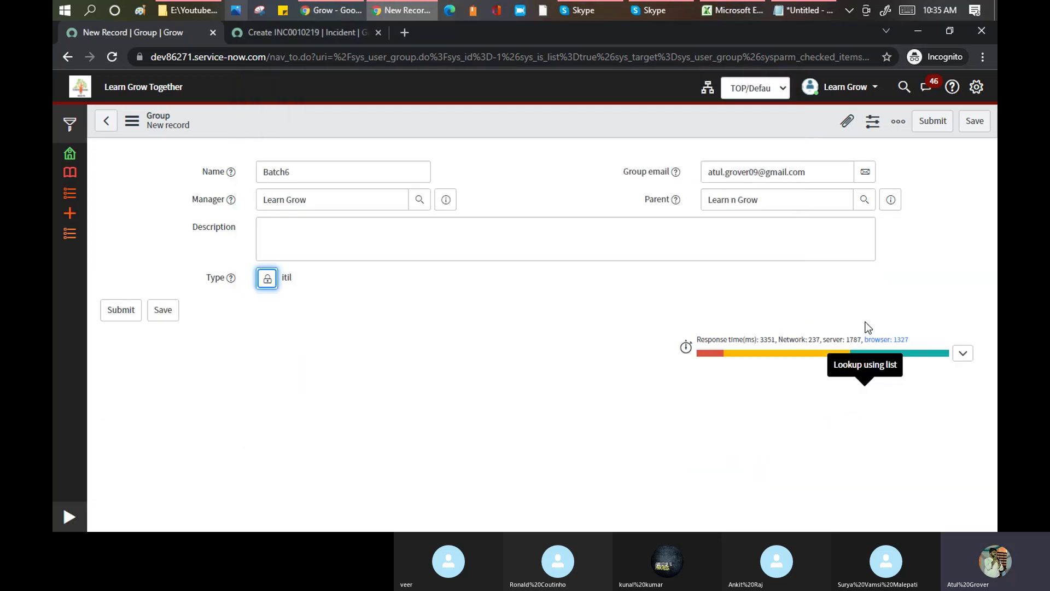
right_click(470, 112)
left_click(483, 116)
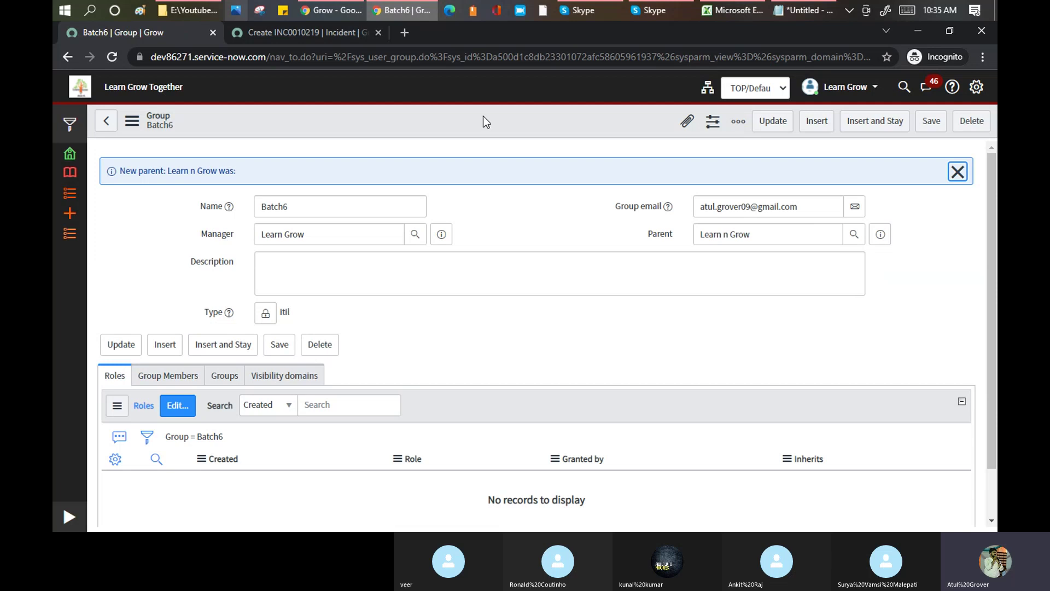
- Reload the new incident form from its header menu
left_click(282, 35)
right_click(407, 91)
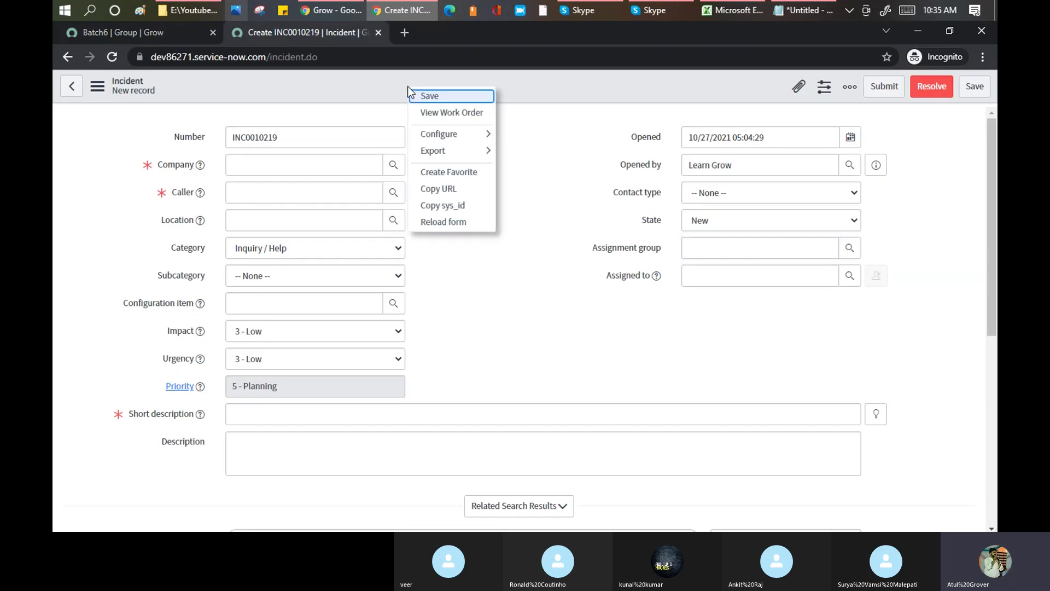
left_click(438, 219)
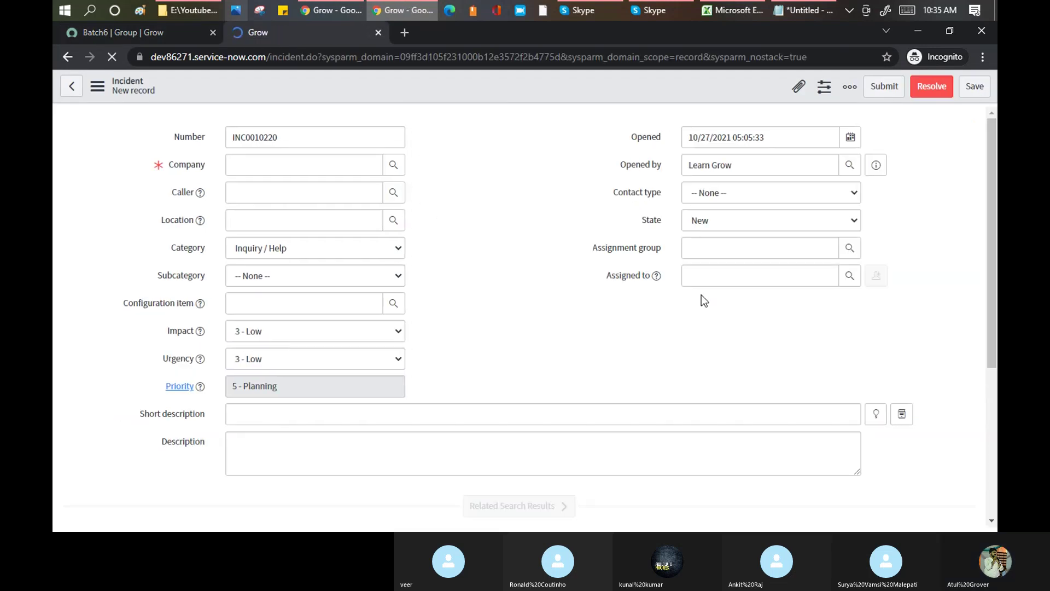
- Set the incident's Assignment group to Batch6 and clear the invalid Assigned to entry
left_click(705, 248)
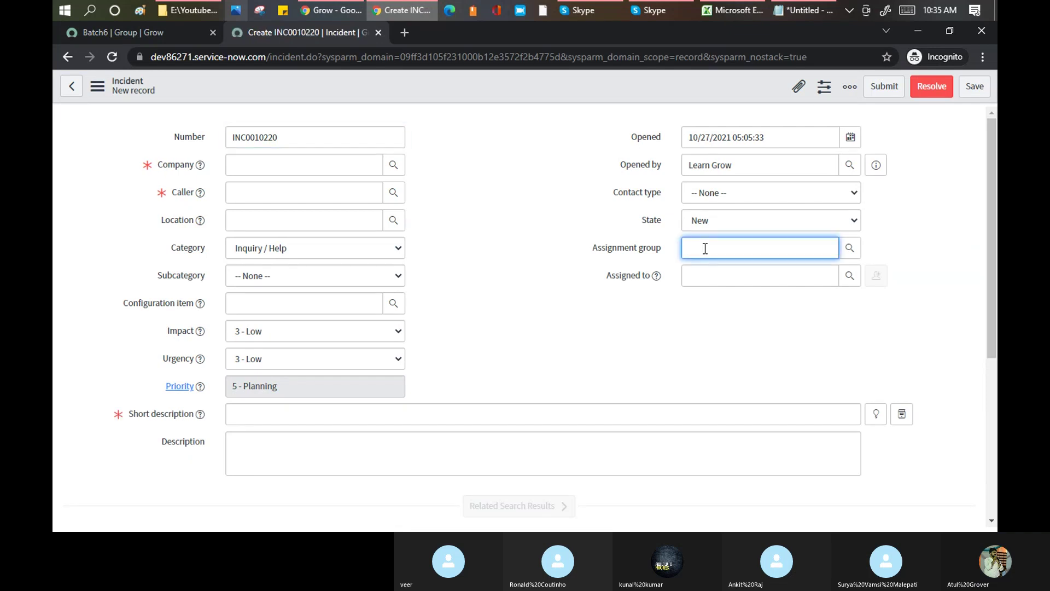
type("Ba")
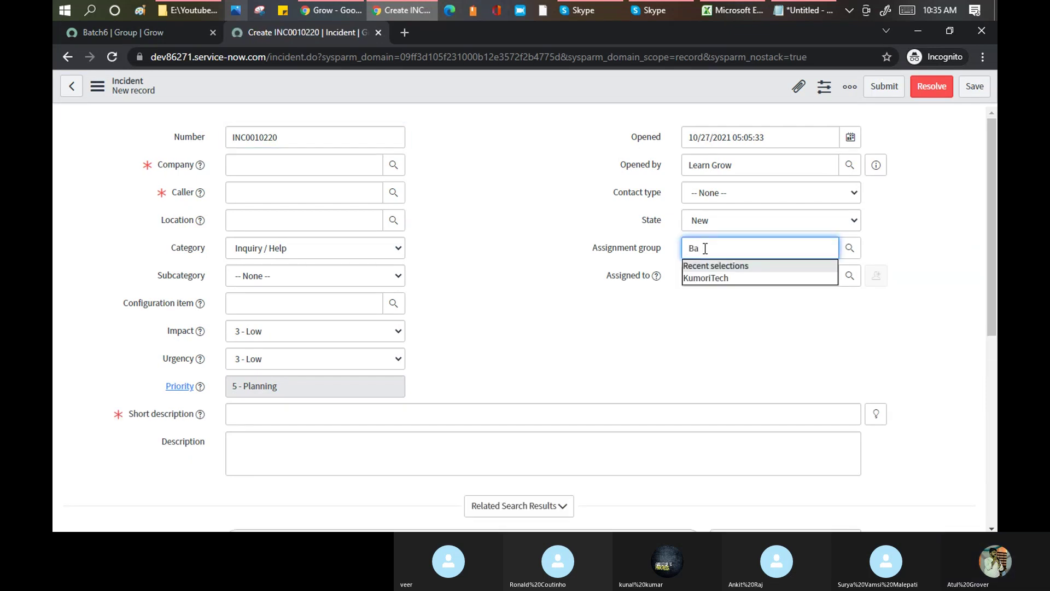
type("tch")
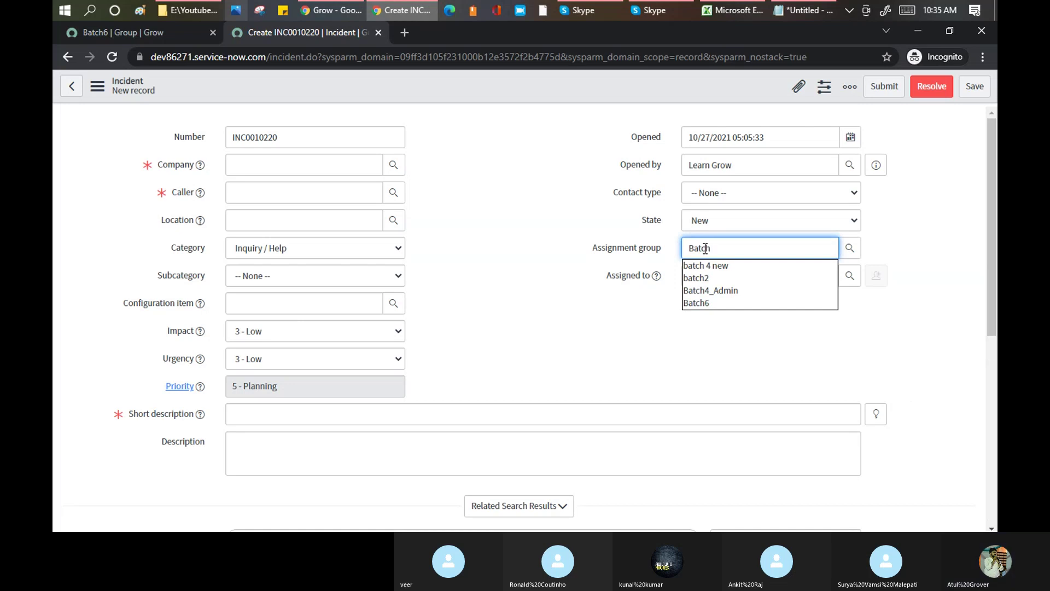
left_click(715, 305)
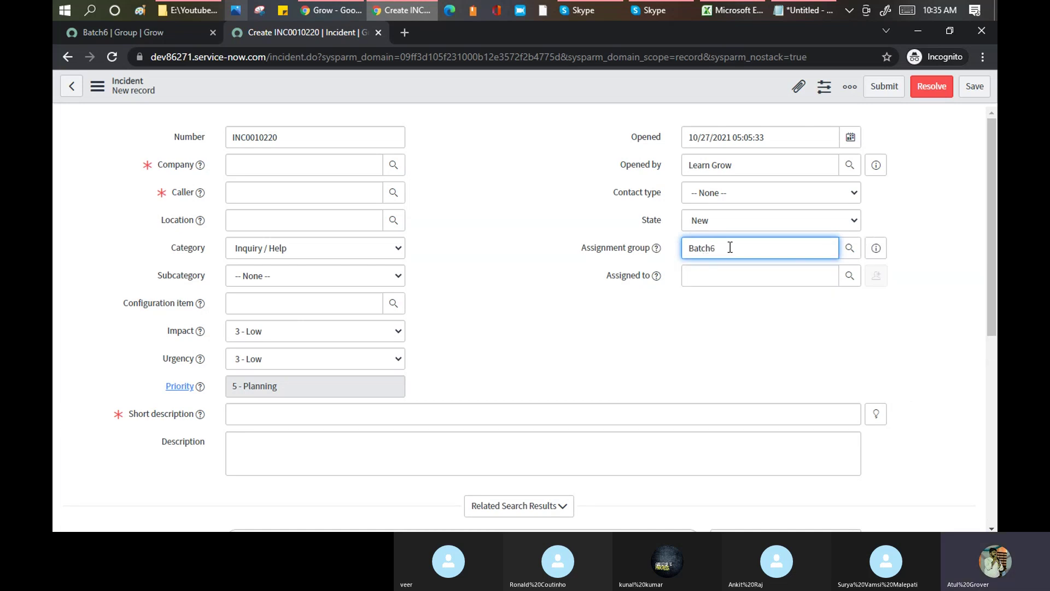
left_click(748, 274)
type("**")
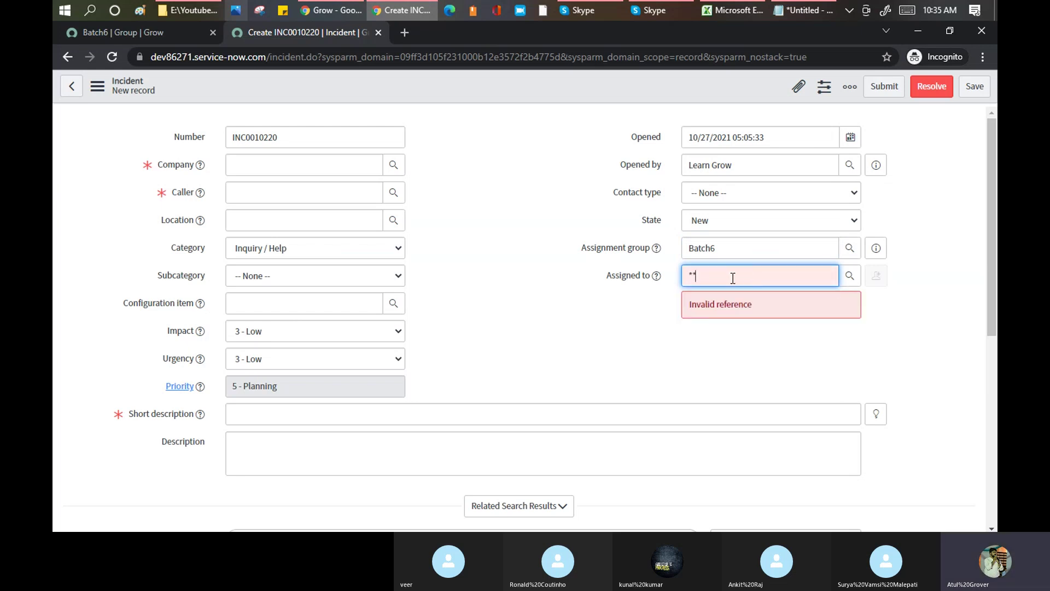
left_click_drag(732, 275, 639, 276)
key("BackSpace")
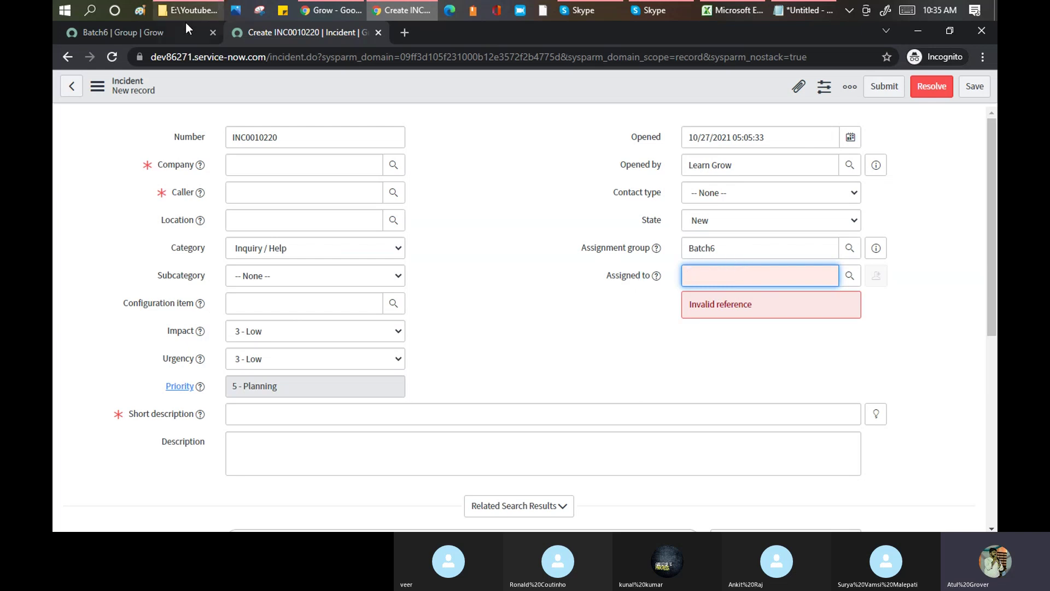
left_click(140, 33)
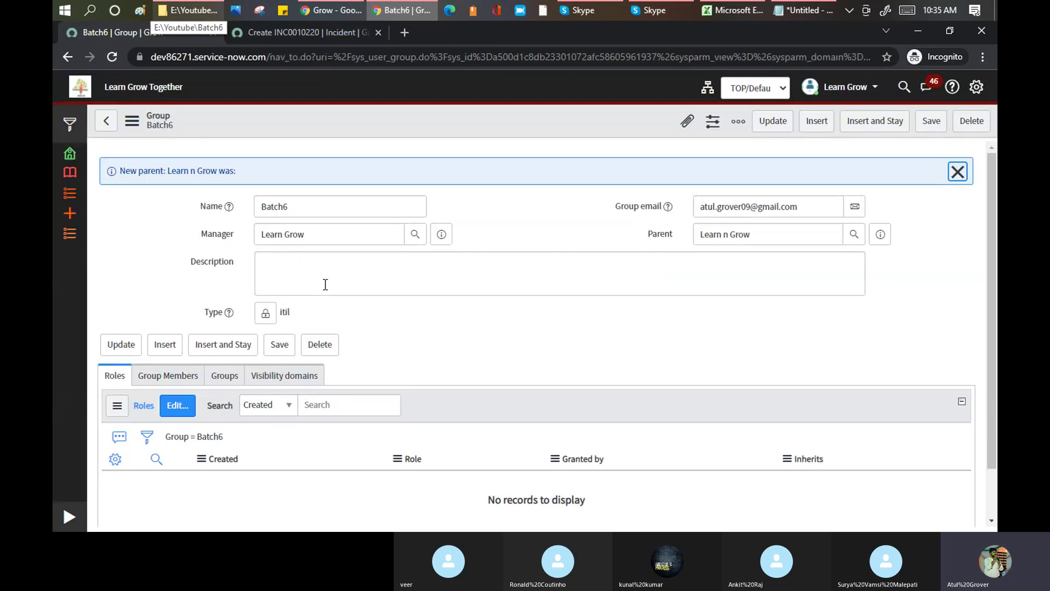
- Show Batch6's empty Group Members list and launch its Edit Members page
double_click(296, 206)
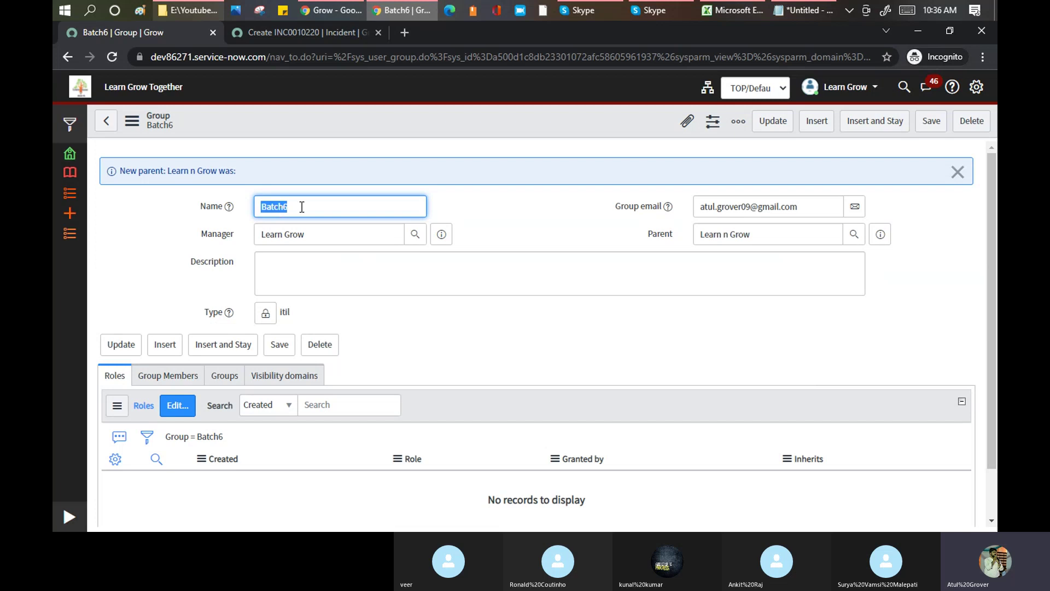
left_click(533, 215)
scroll(533, 214, "down", 1)
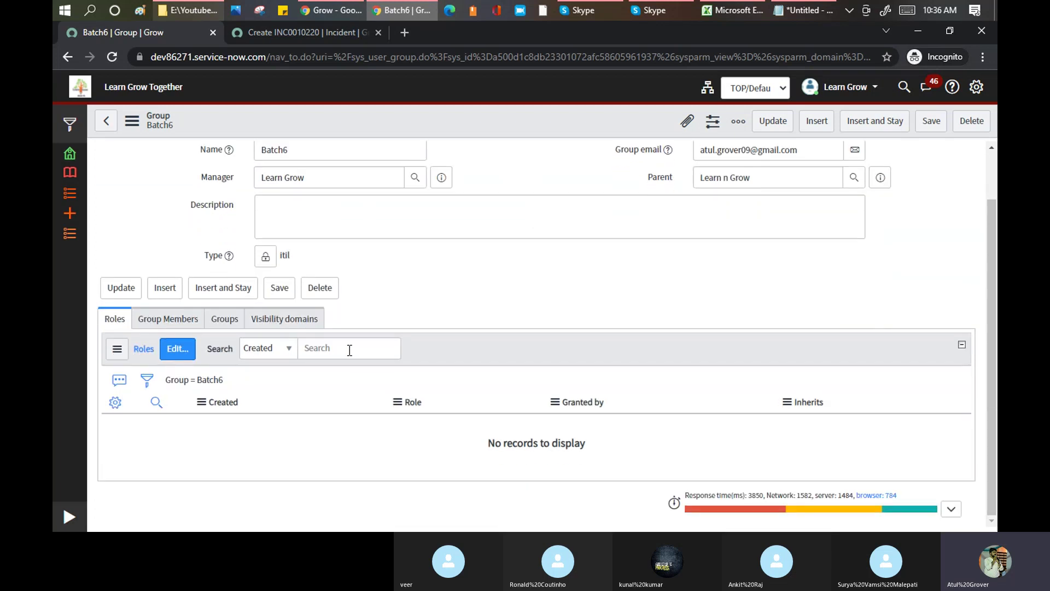
left_click(176, 320)
left_click(215, 360)
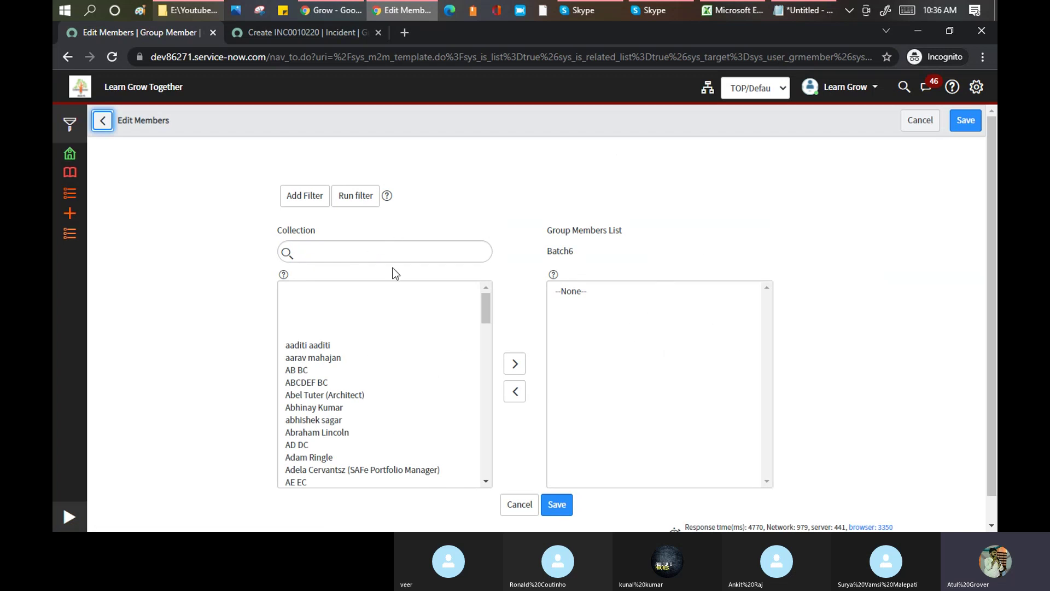
- Search for the user, save them as Batch6's only member, and open the group's role editor
left_click(342, 285)
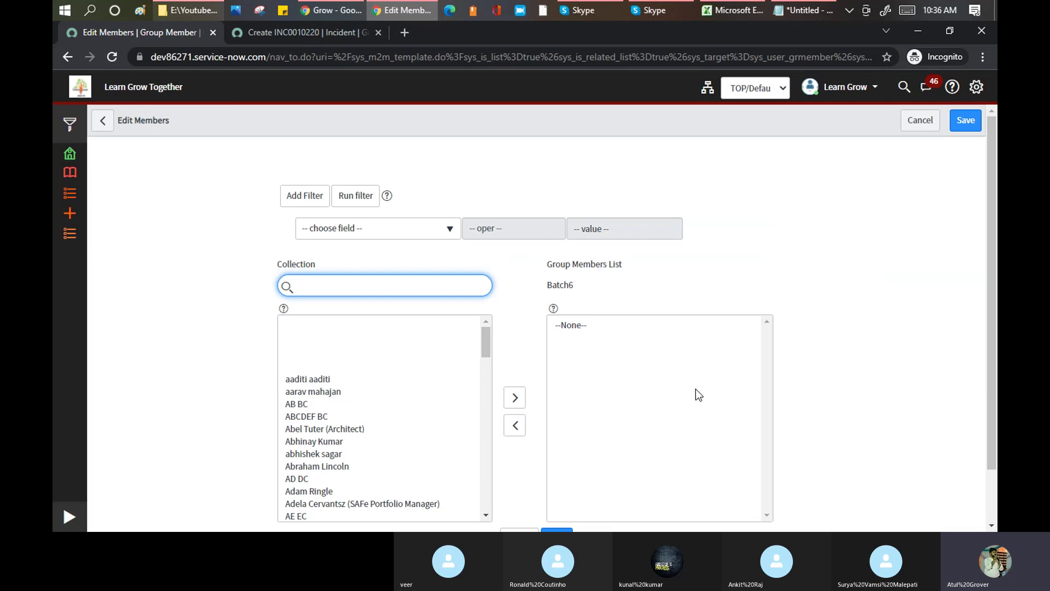
type("roncou")
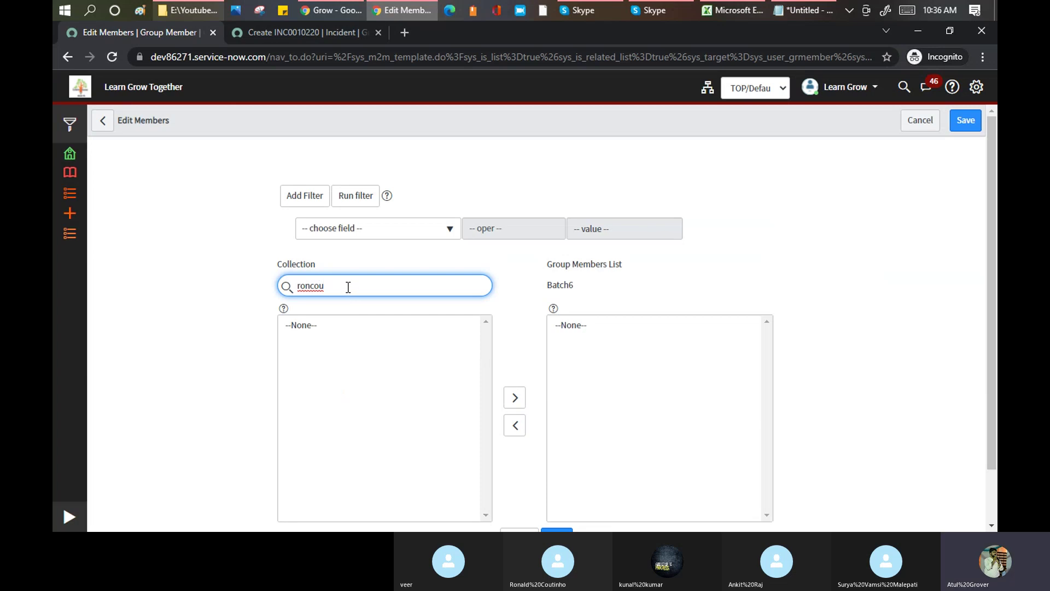
key("BackSpace")
key("BackSpace")
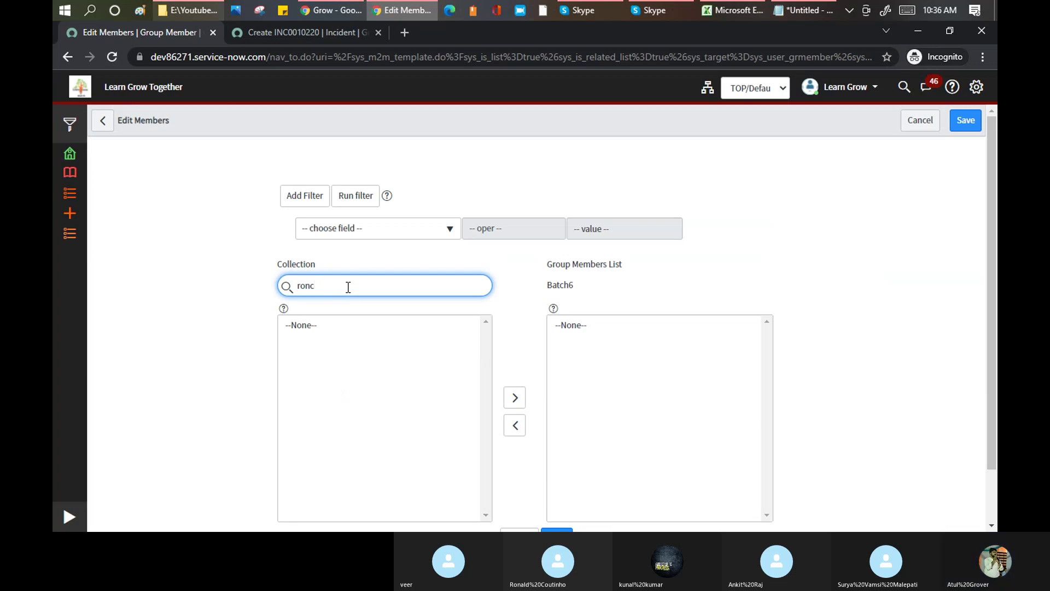
key("BackSpace")
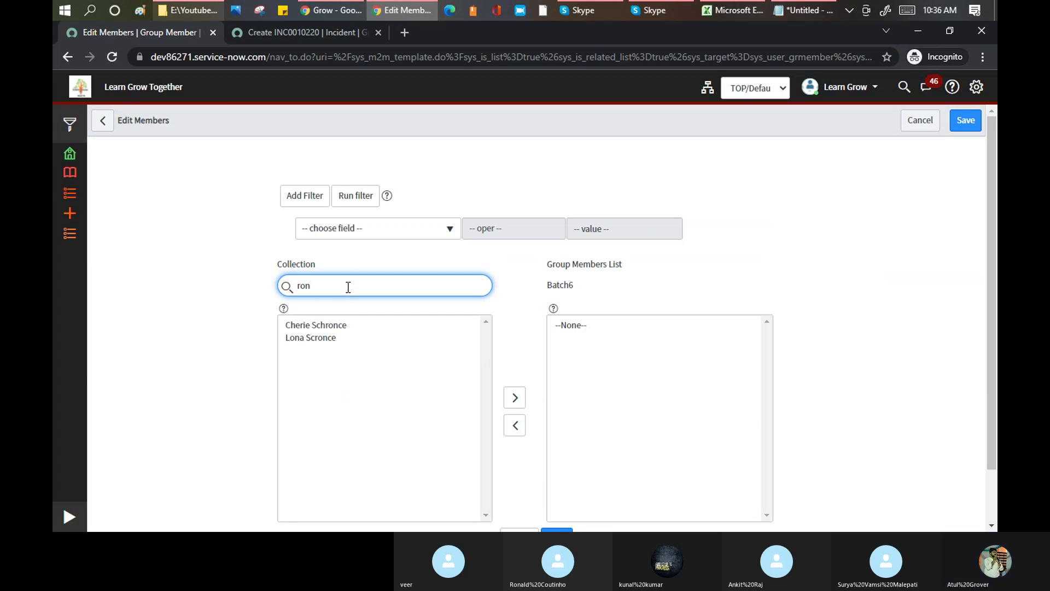
type("c")
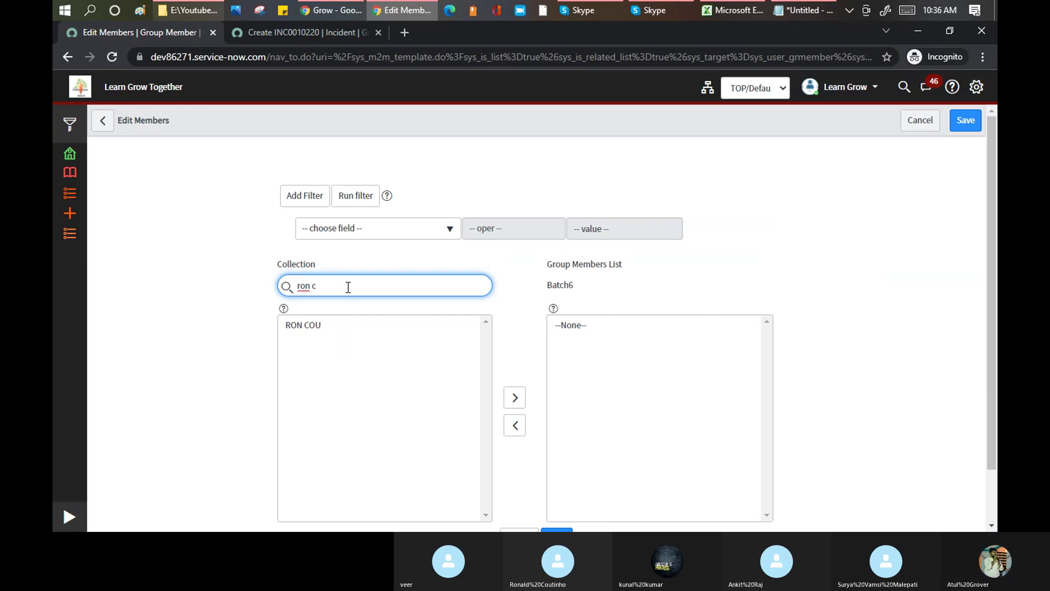
left_click(294, 327)
scroll(295, 328, "down", 1)
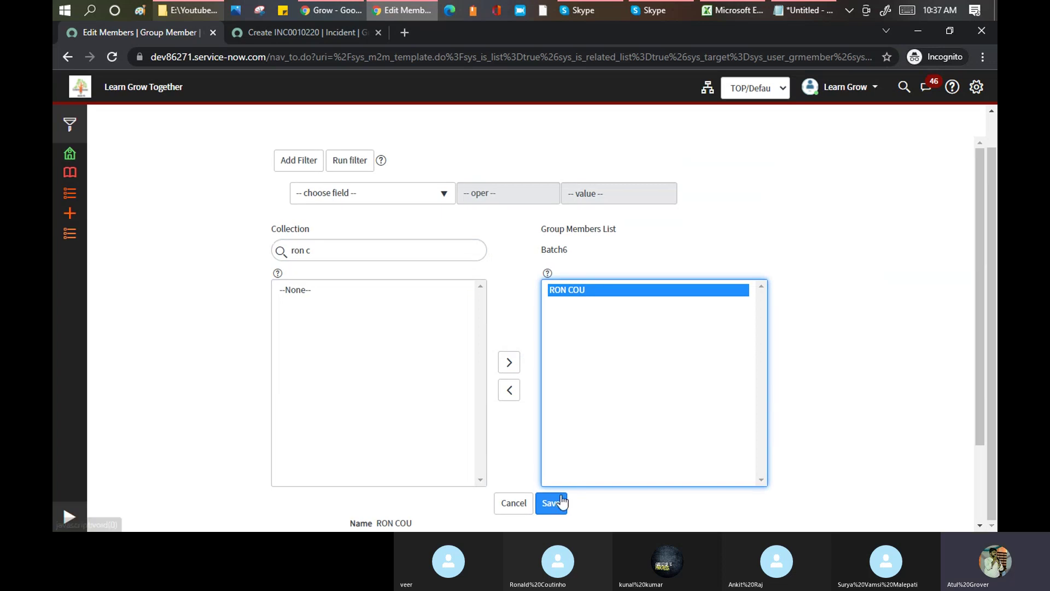
scroll(551, 498, "down", 1)
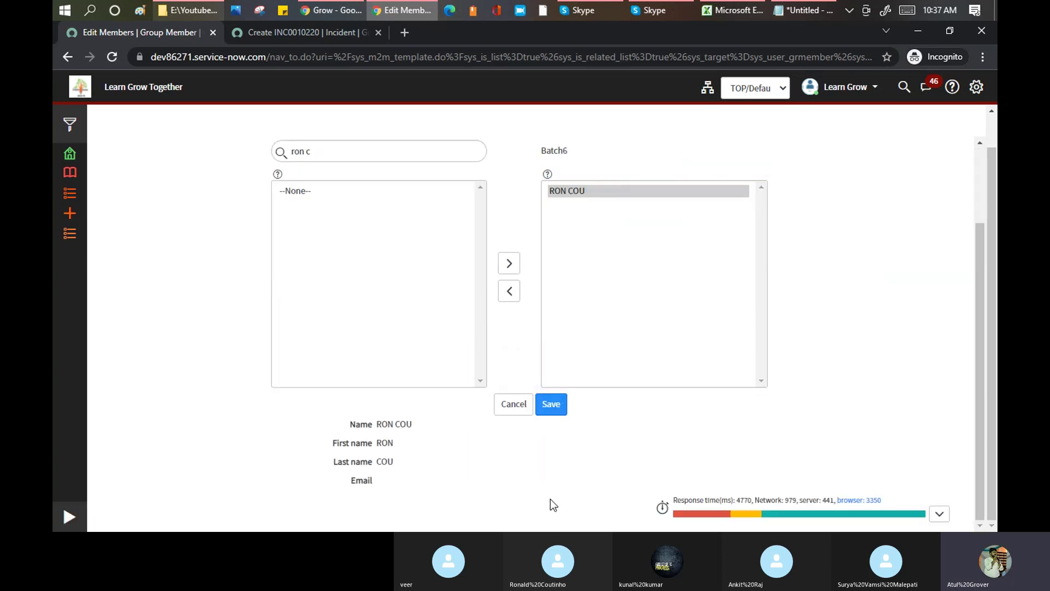
left_click(550, 405)
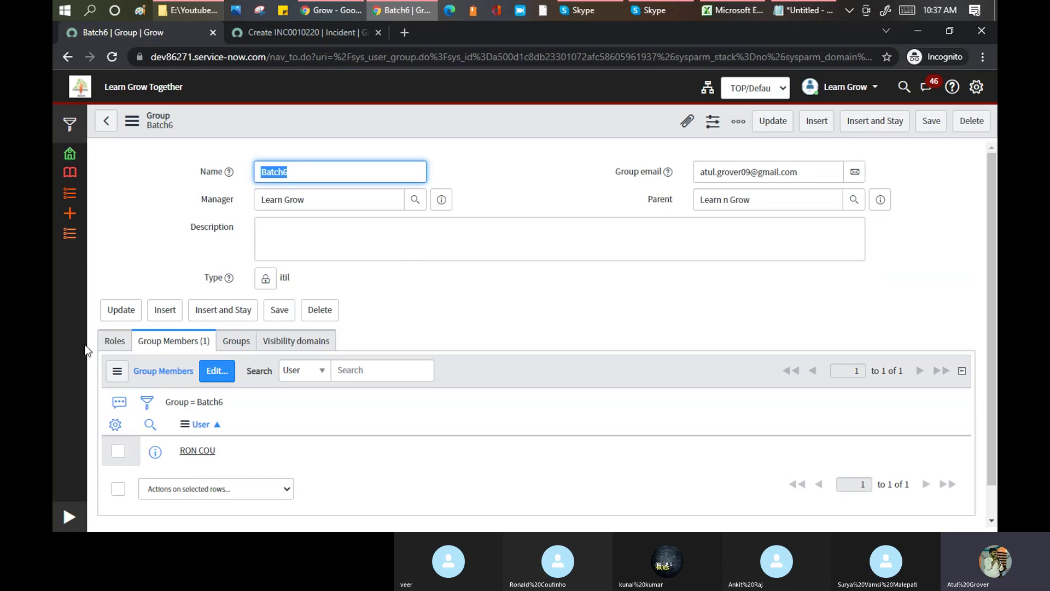
left_click(109, 346)
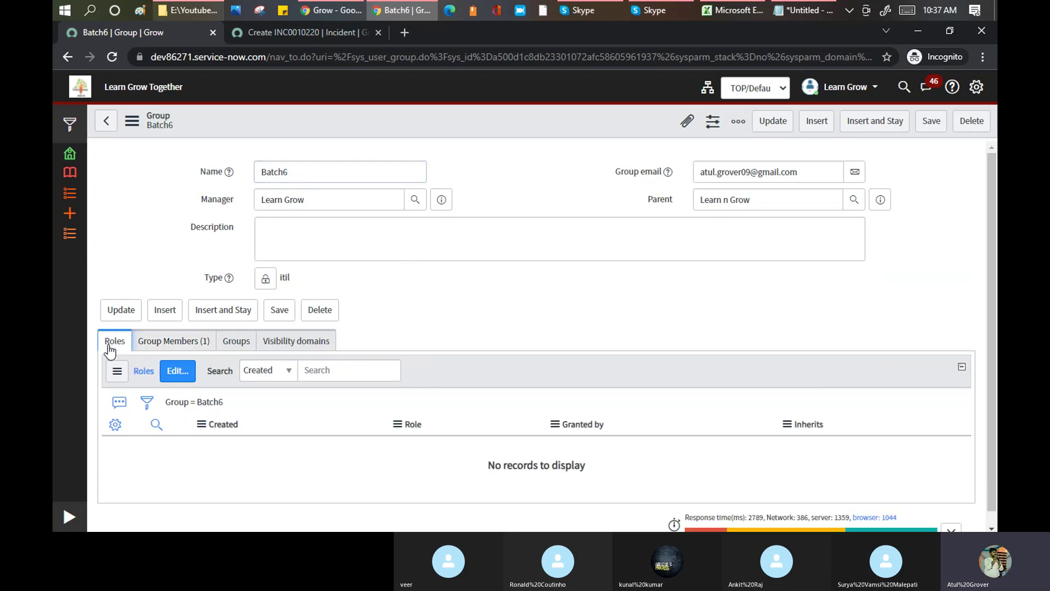
left_click(180, 372)
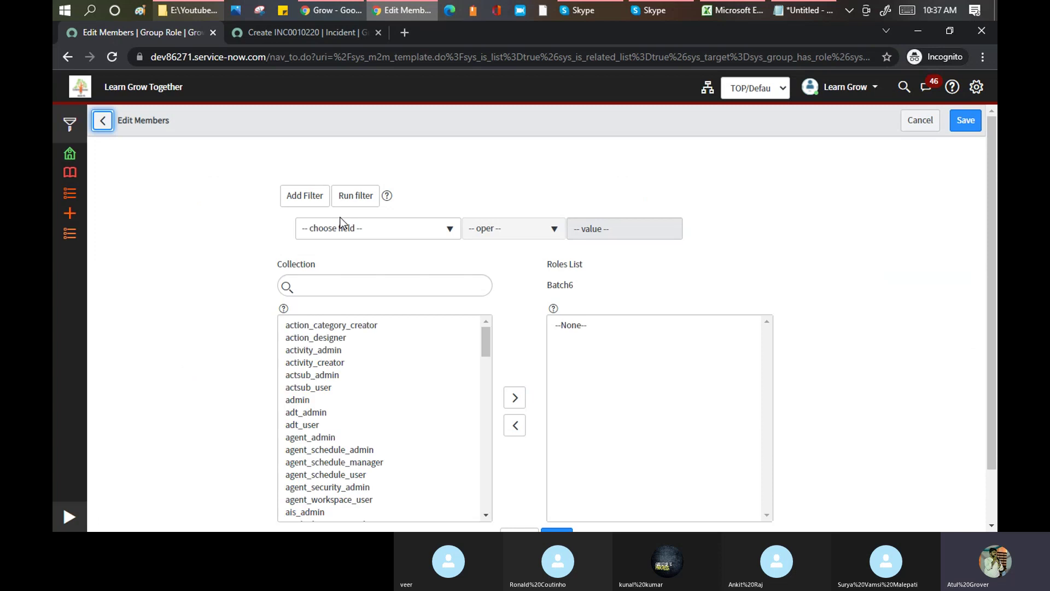
- Search 'admi', move the admin role into Batch6's Roles List, and save
left_click(356, 281)
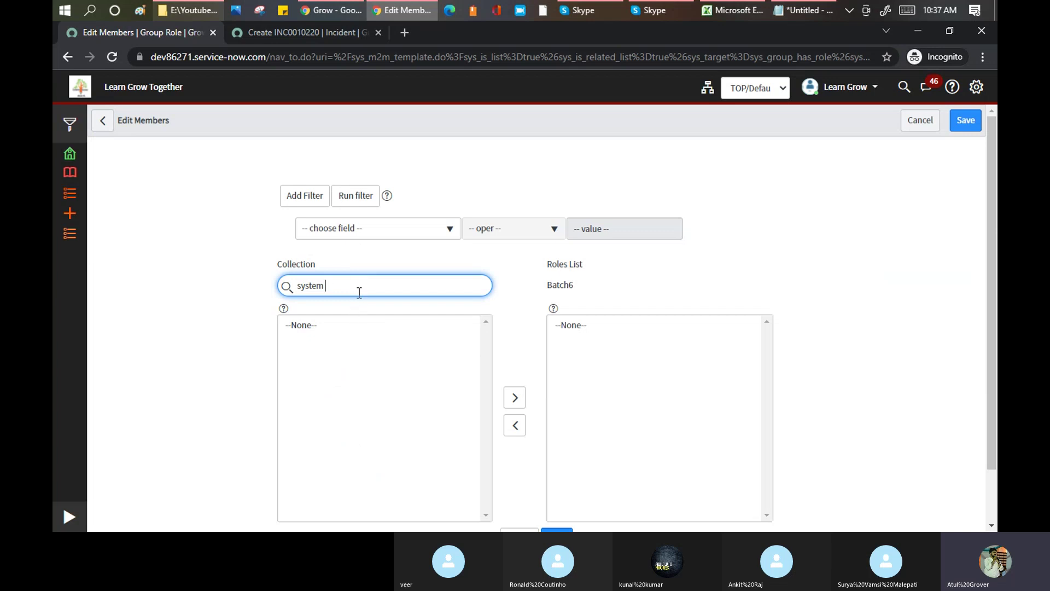
key("BackSpace")
key("BackSpace")
key("BackSpace")
key("BackSpace")
type("admin")
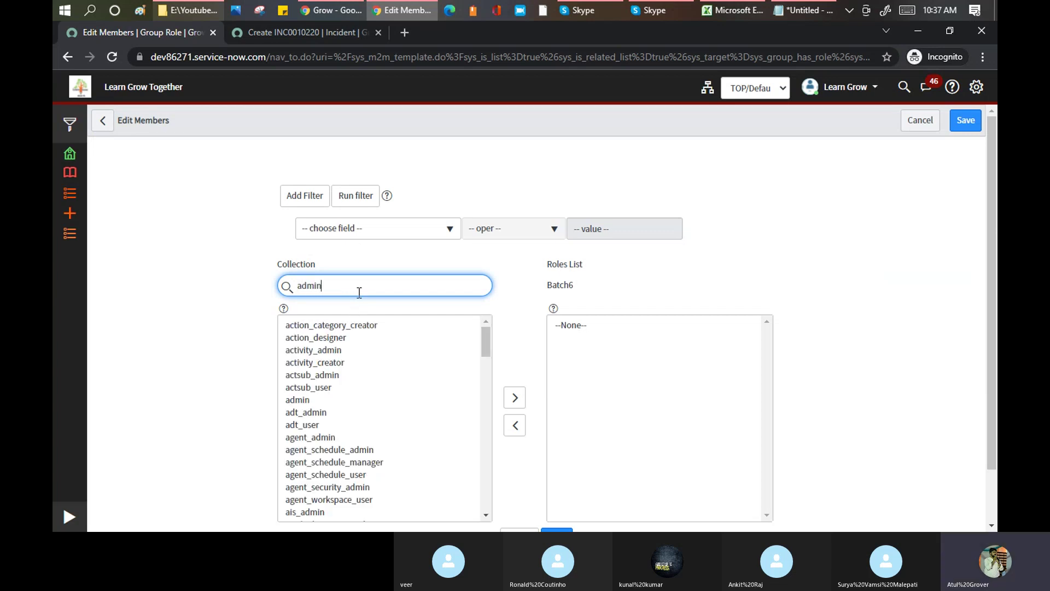
left_click(297, 327)
scroll(411, 361, "down", 1)
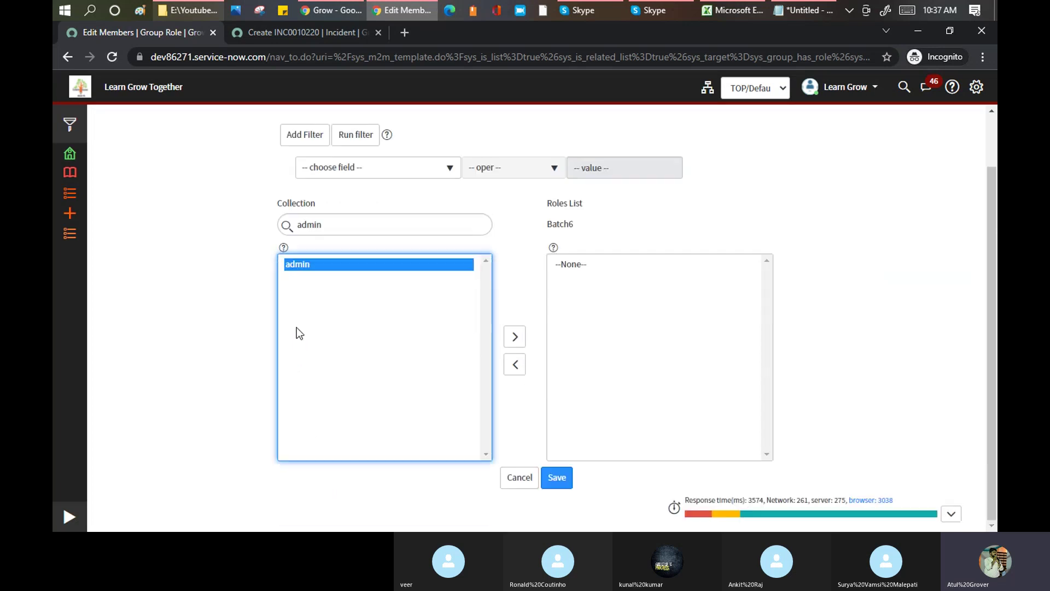
scroll(569, 493, "down", 1)
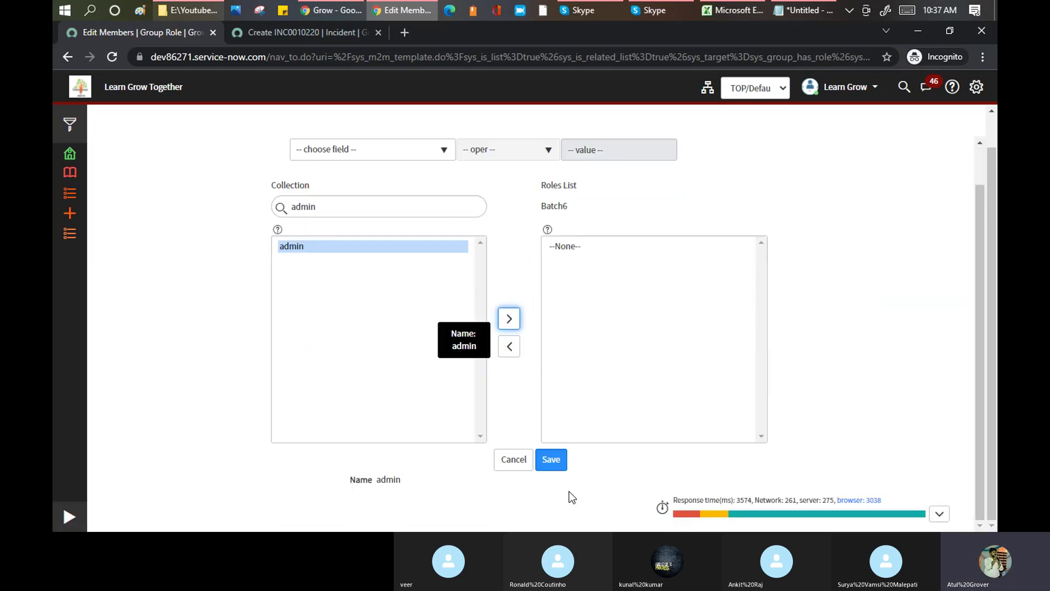
left_click(310, 250)
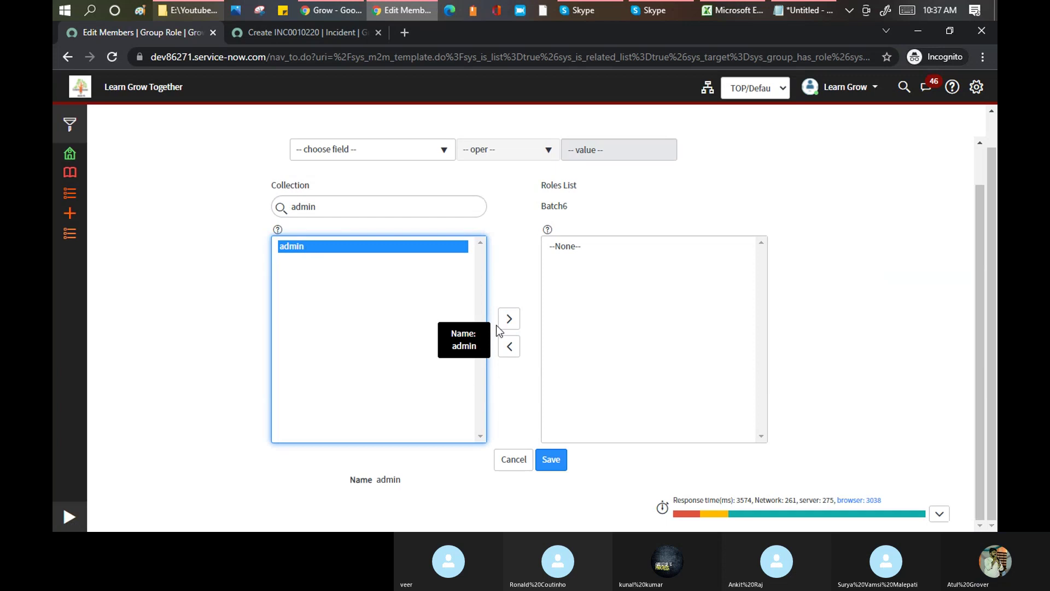
left_click(510, 319)
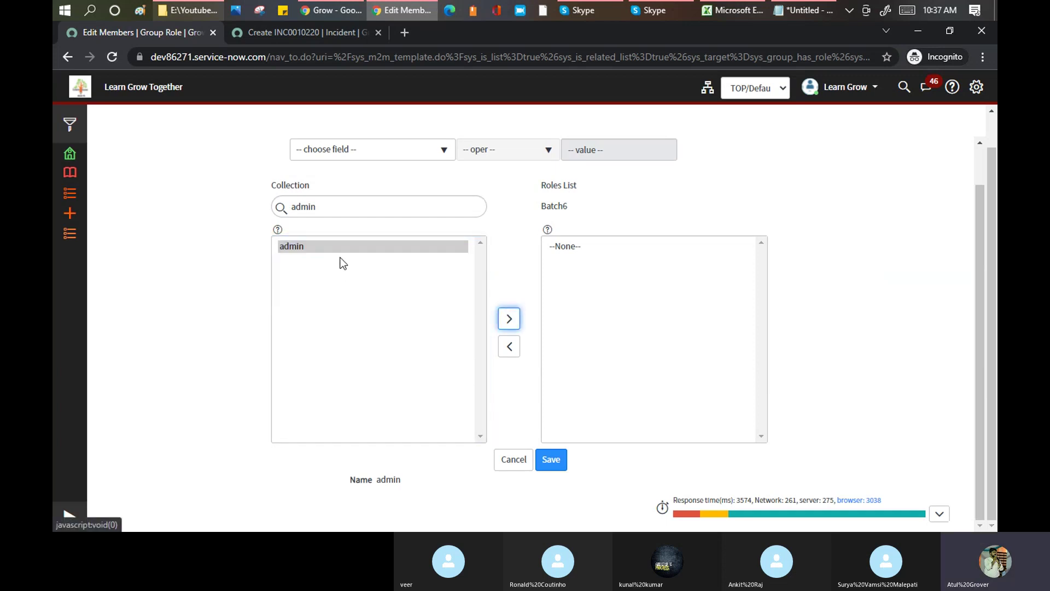
left_click(320, 247)
left_click(509, 320)
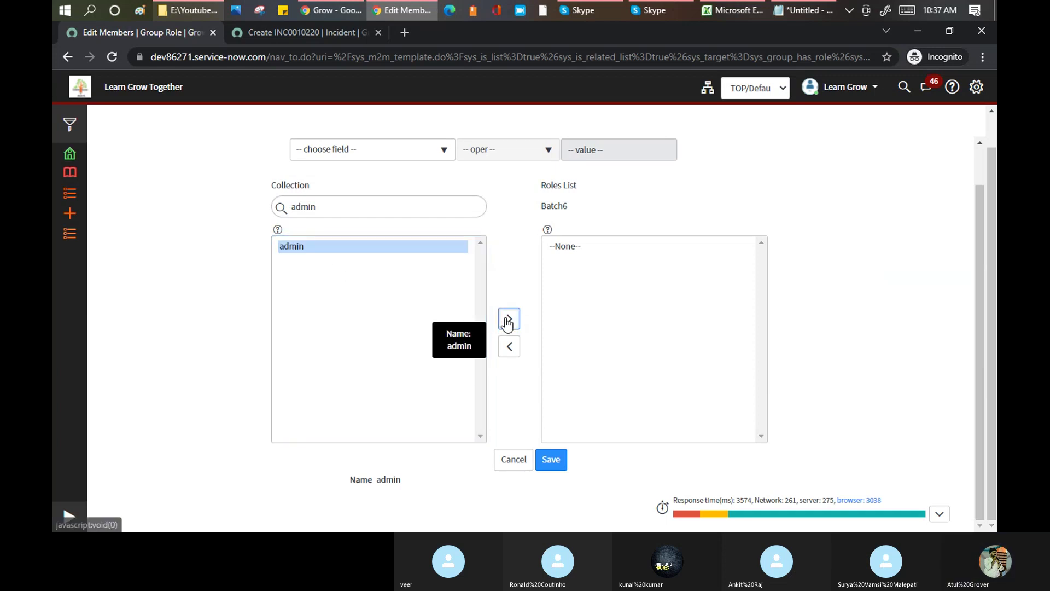
left_click(564, 469)
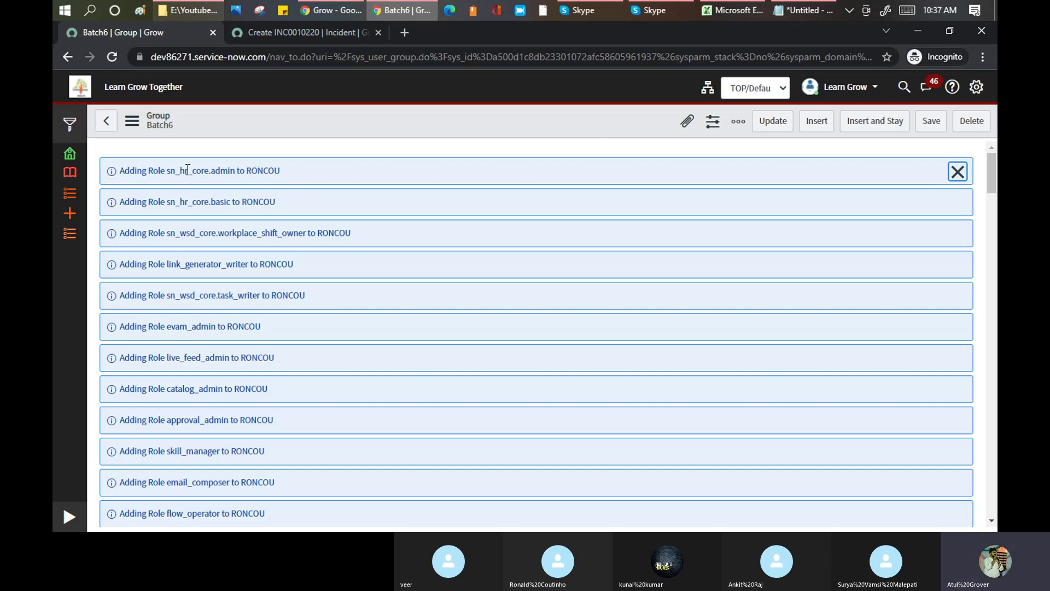
- Read the 'Adding Role' notices and view Batch6's Roles (1) and Group Members (1) lists
left_click_drag(169, 168, 211, 174)
scroll(285, 220, "down", 20)
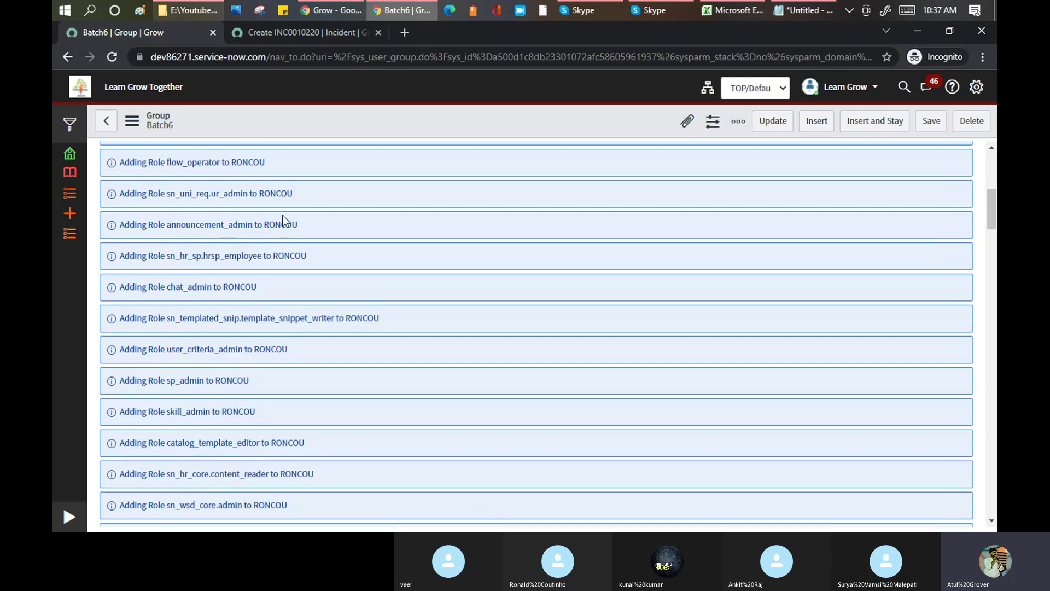
scroll(285, 220, "down", 20)
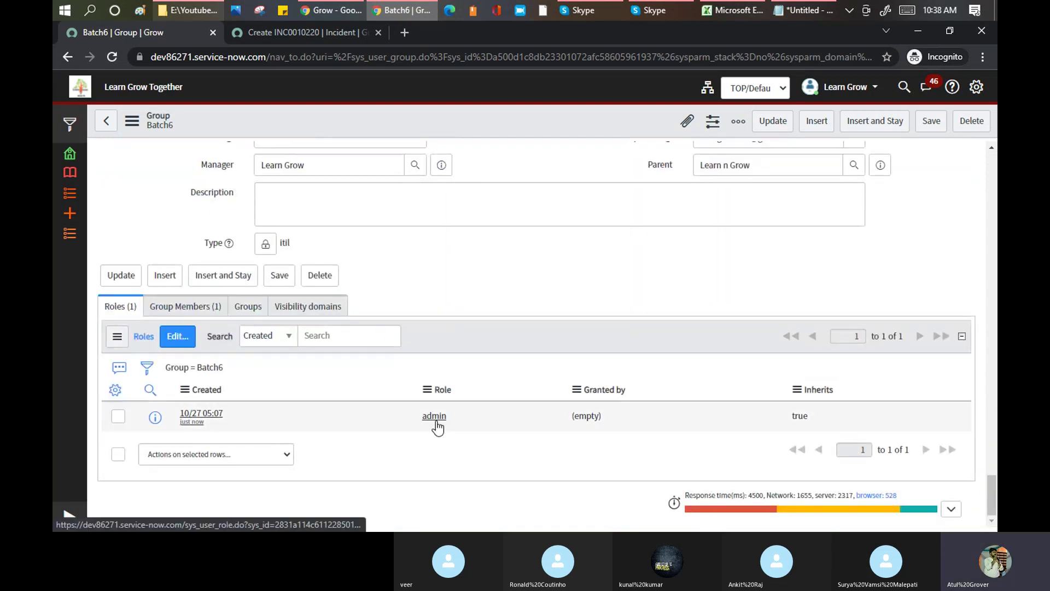
left_click(185, 310)
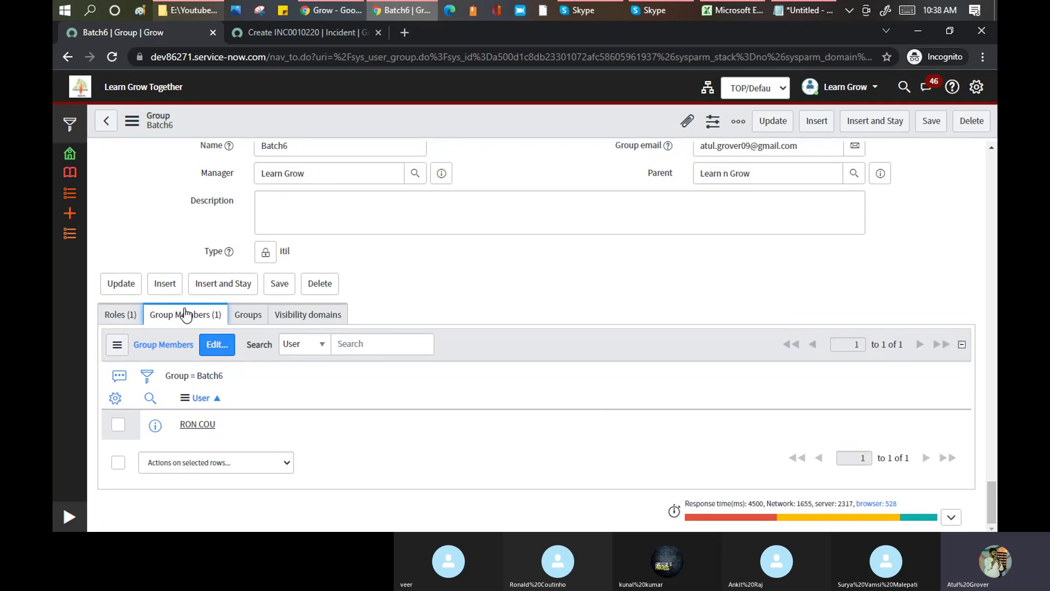
left_click(873, 88)
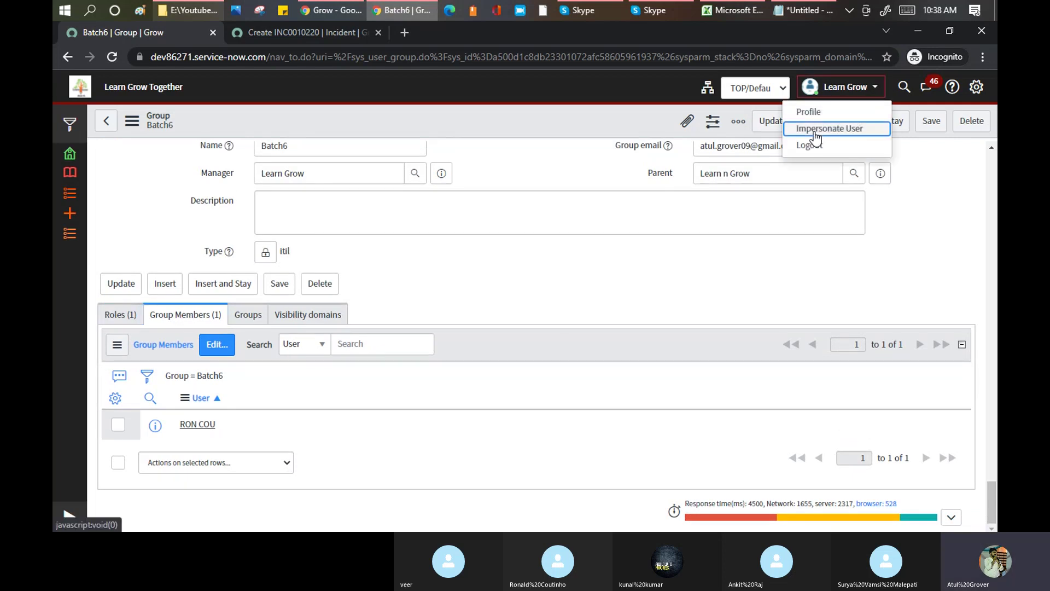
left_click(814, 131)
- Impersonate the Batch6 member from Recent Impersonations, browse their navigator, then end the impersonation
left_click(459, 146)
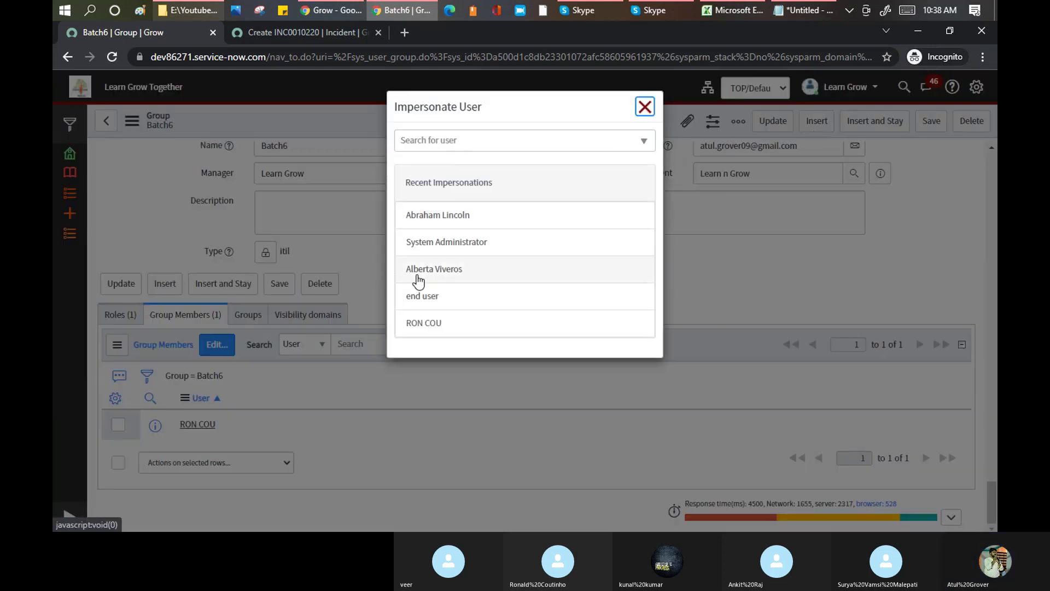
left_click(430, 332)
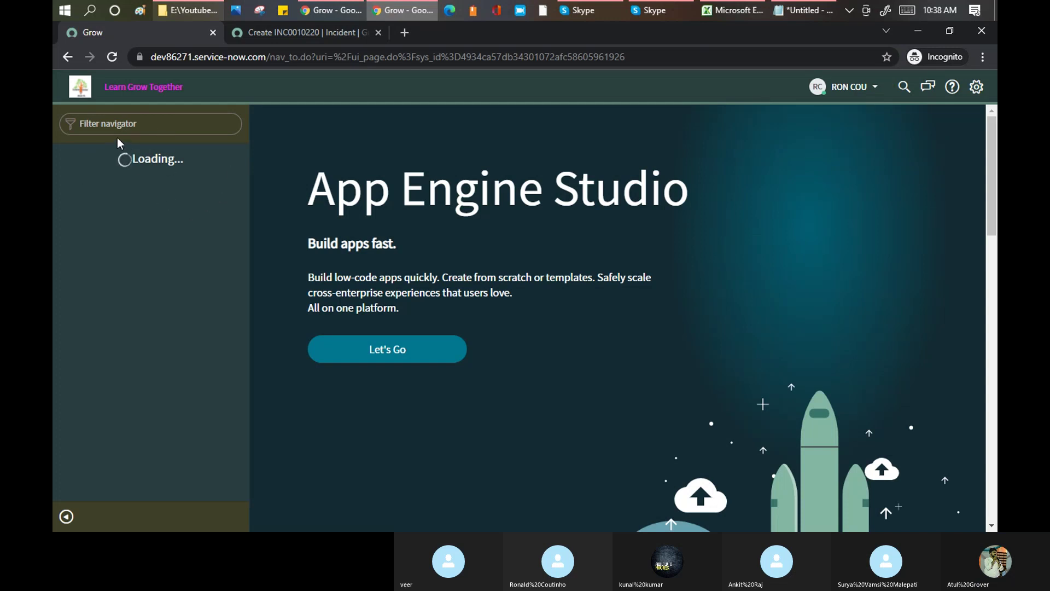
scroll(168, 222, "down", 5)
scroll(164, 223, "down", 20)
scroll(160, 225, "up", 15)
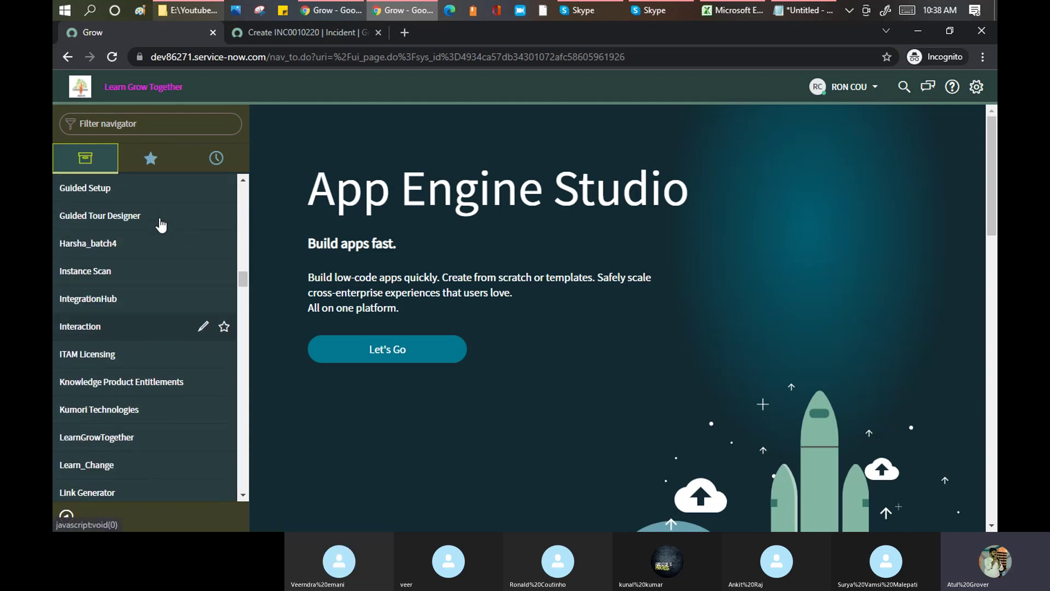
scroll(160, 224, "up", 1)
scroll(99, 268, "up", 7)
scroll(82, 252, "up", 5)
scroll(71, 290, "down", 5)
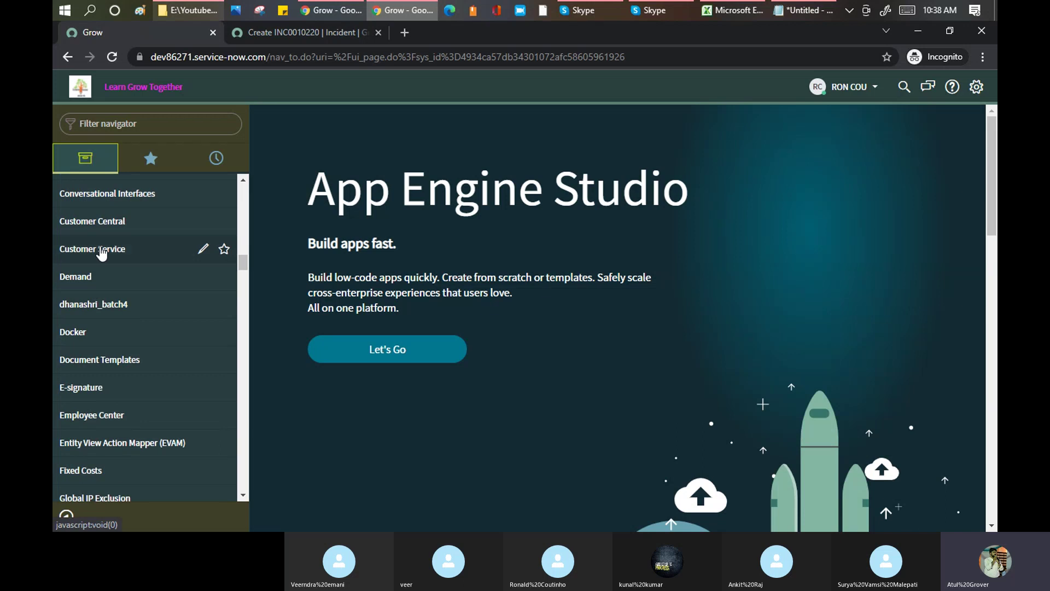
scroll(100, 252, "up", 15)
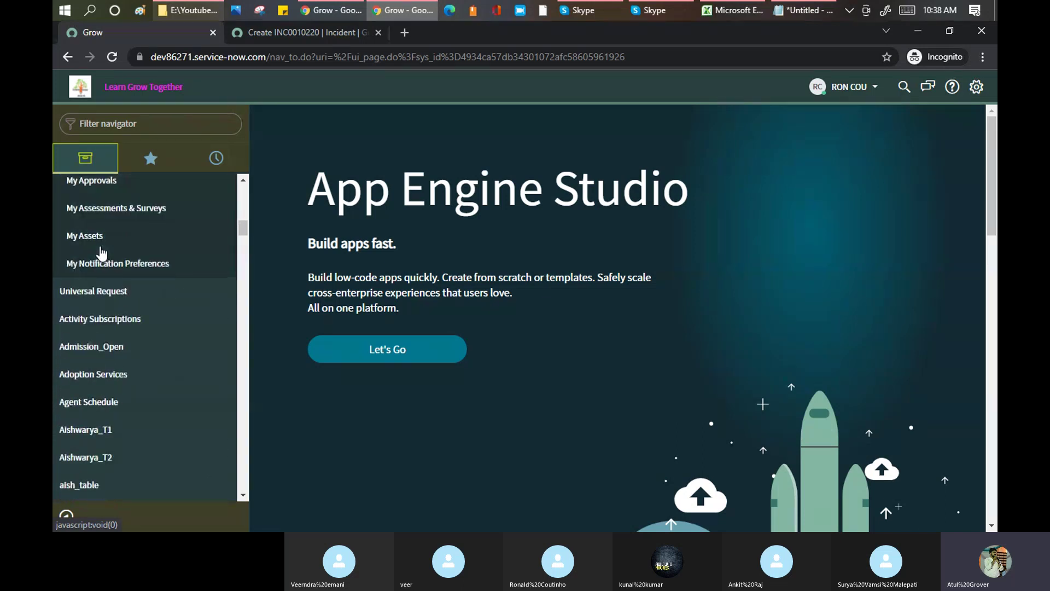
scroll(83, 251, "up", 10)
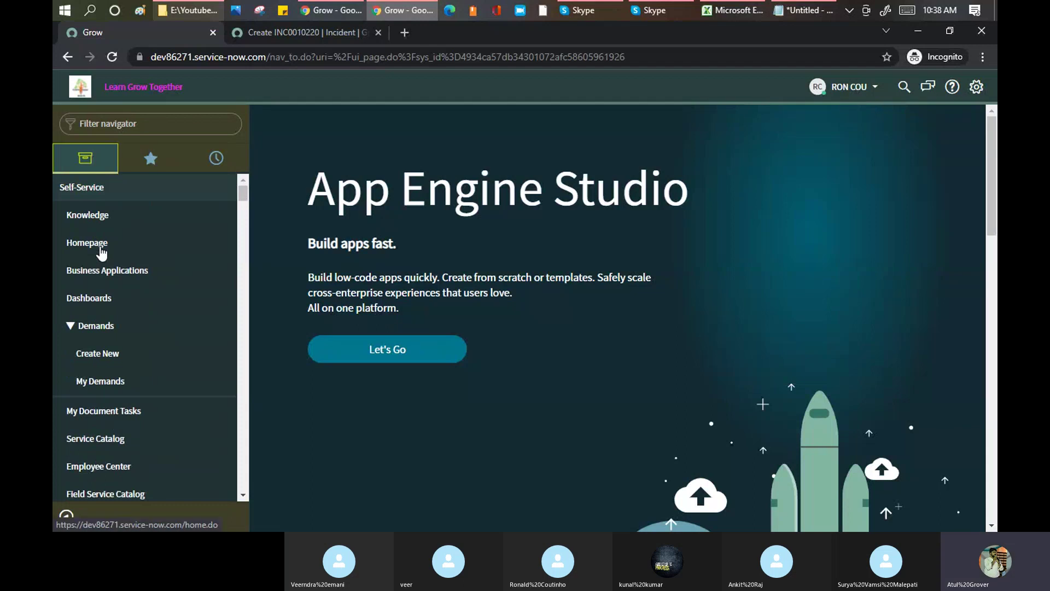
left_click(867, 90)
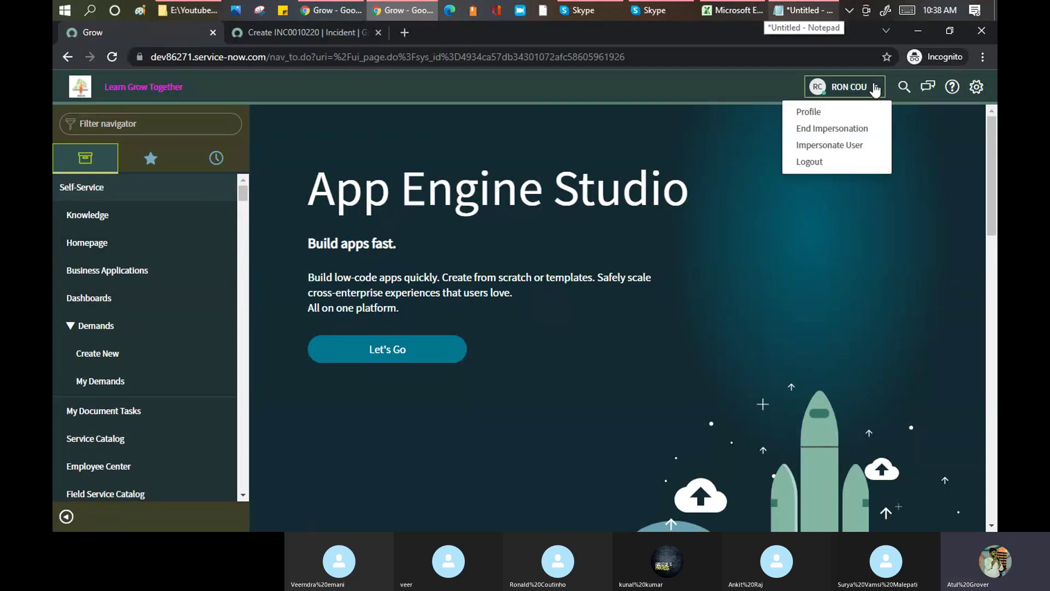
left_click(852, 129)
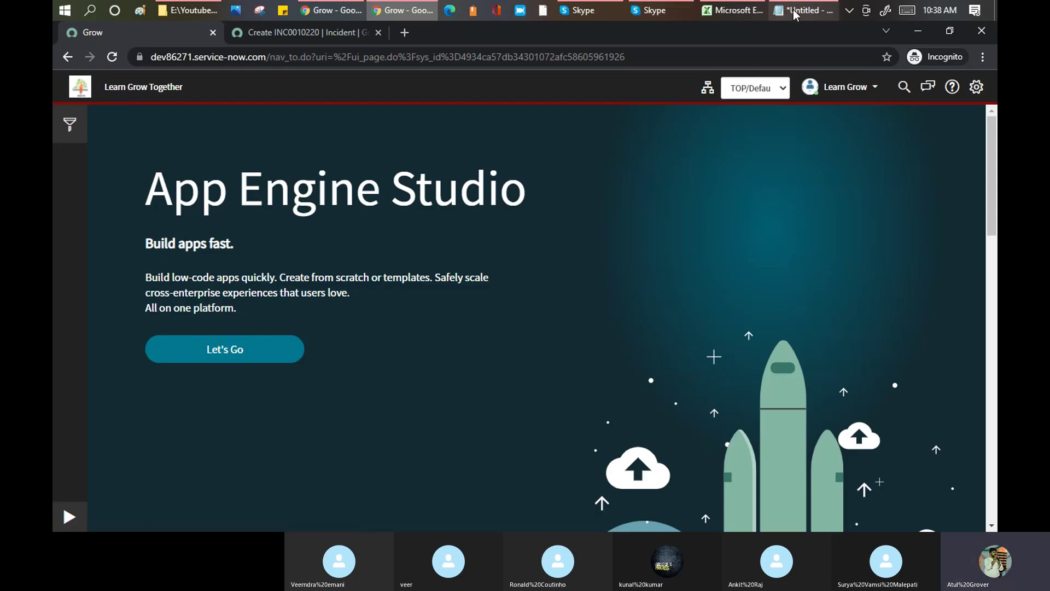
- Highlight 'Group' and 'Role' in the Notepad notes, then expand ServiceNow's application navigator
left_click(789, 12)
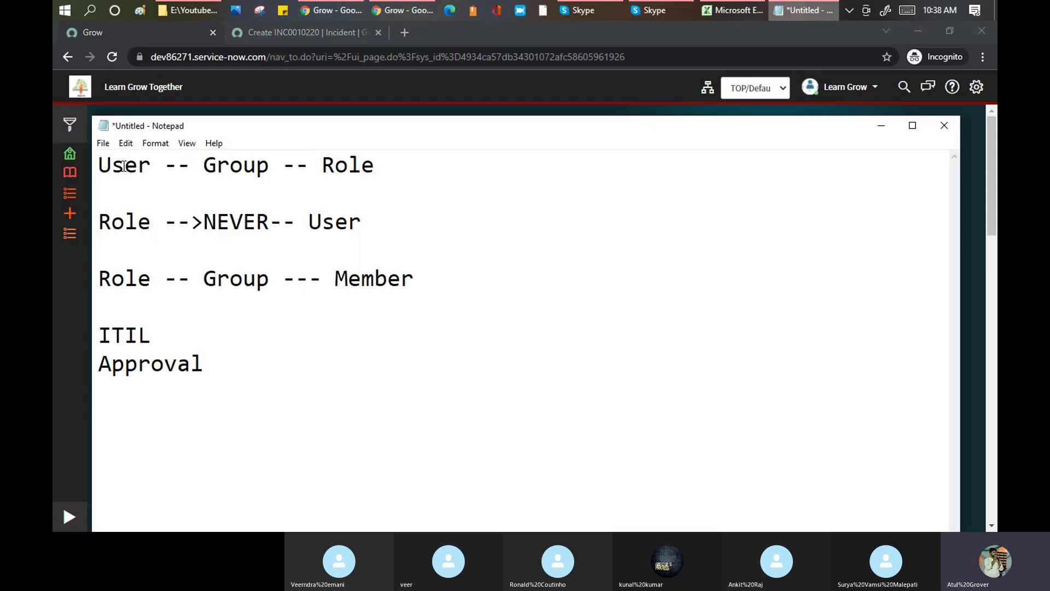
double_click(239, 164)
left_click_drag(322, 164, 377, 165)
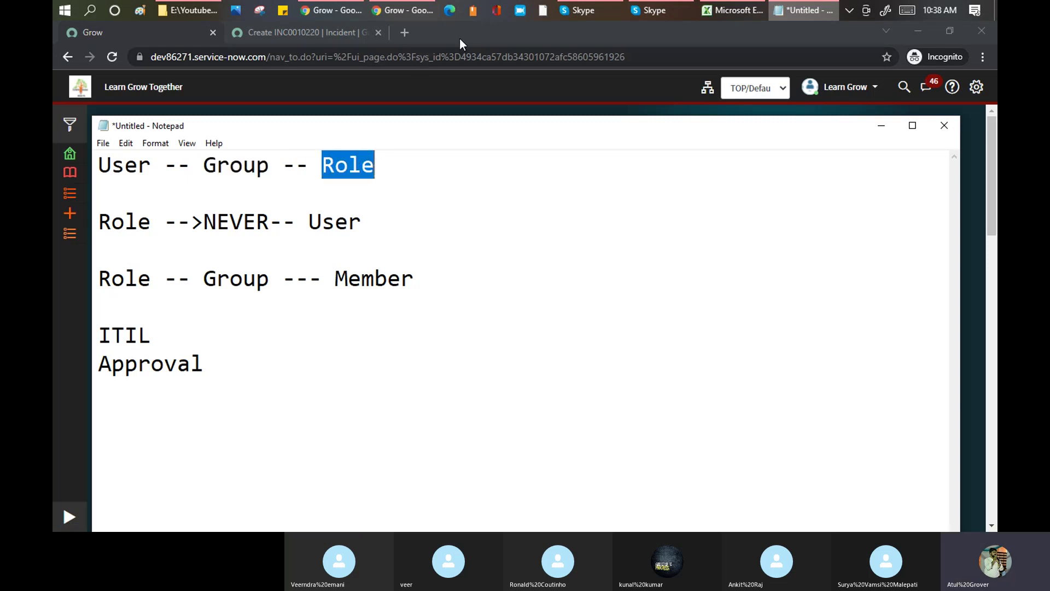
left_click(460, 37)
left_click(69, 516)
- Filter the navigator on 'user a', open User Administration > Roles (824 roles), then switch to Skype
left_click(141, 125)
type("user a")
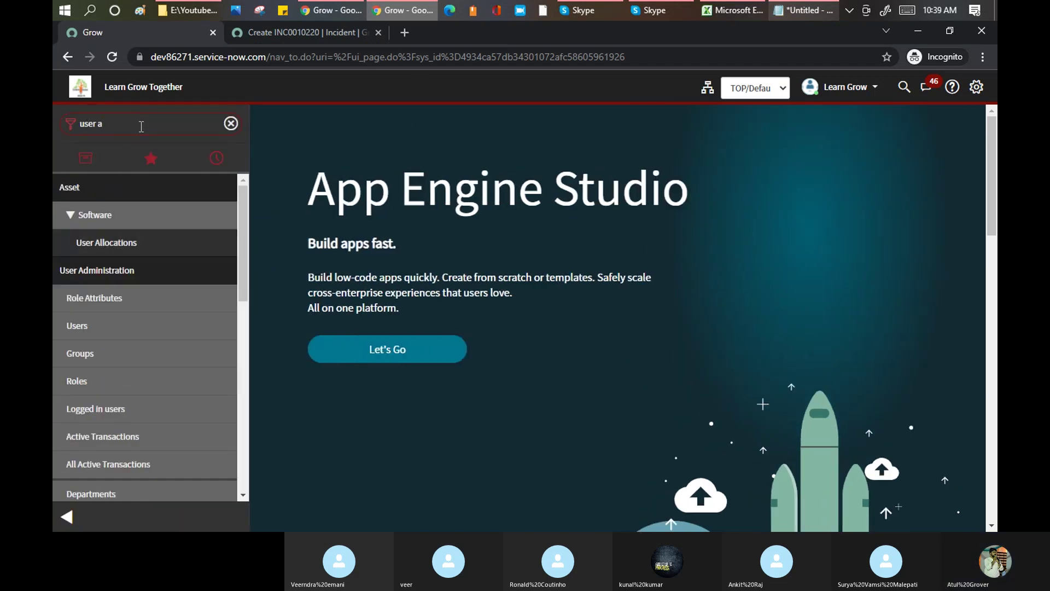
left_click(77, 389)
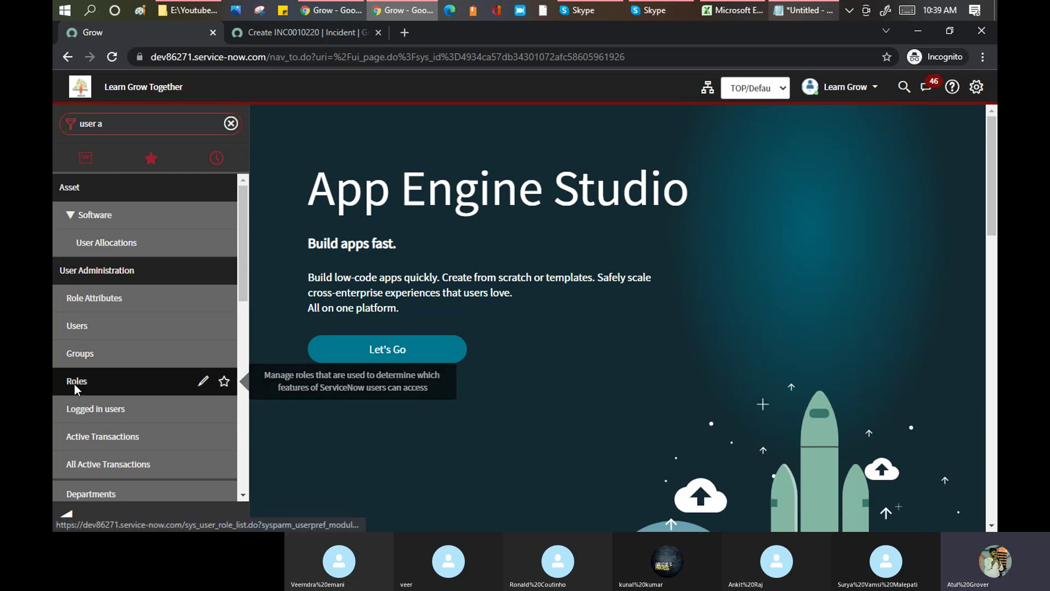
left_click(64, 515)
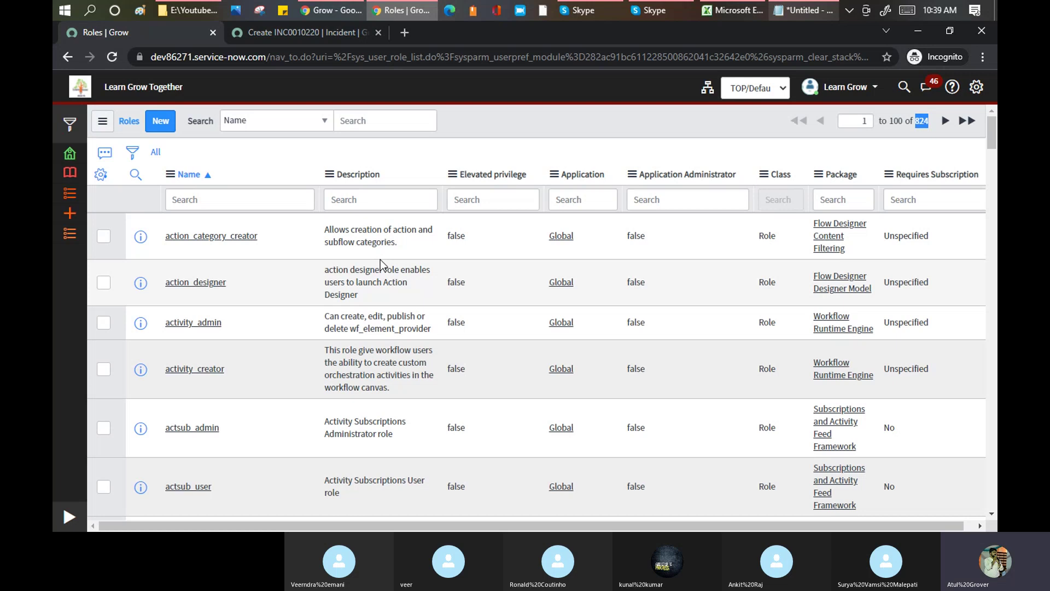
left_click(599, 8)
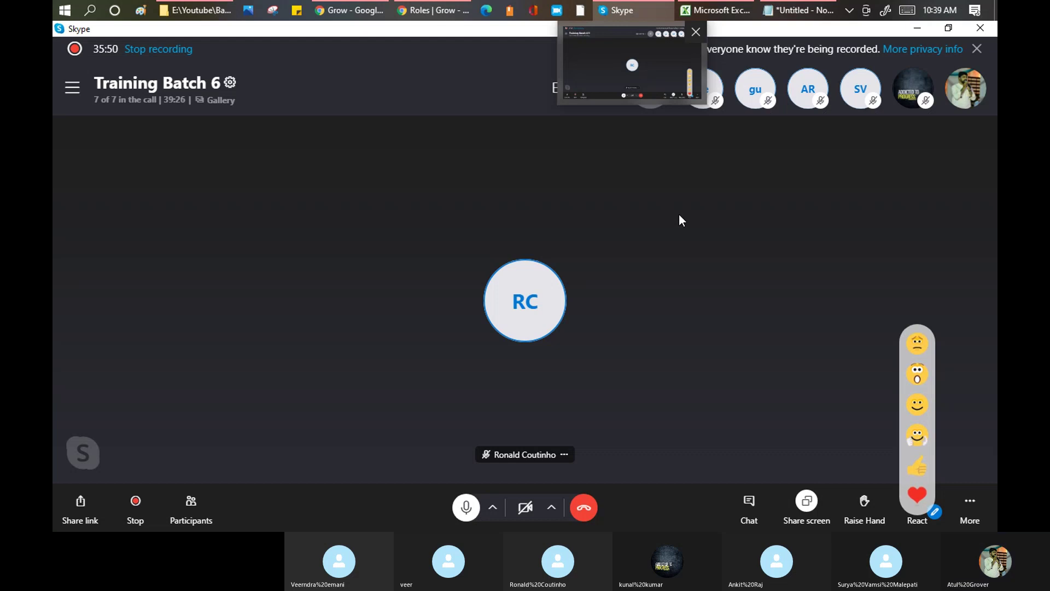
- Bring the 'Roles | Grow' browser window back from the Skype call
mouse_move(350, 17)
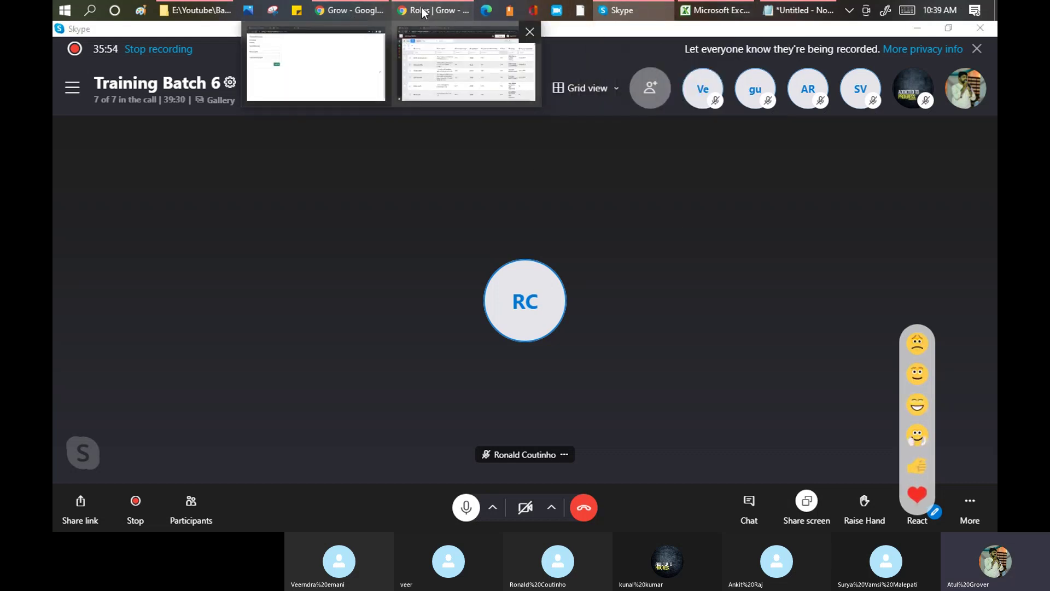
left_click(466, 64)
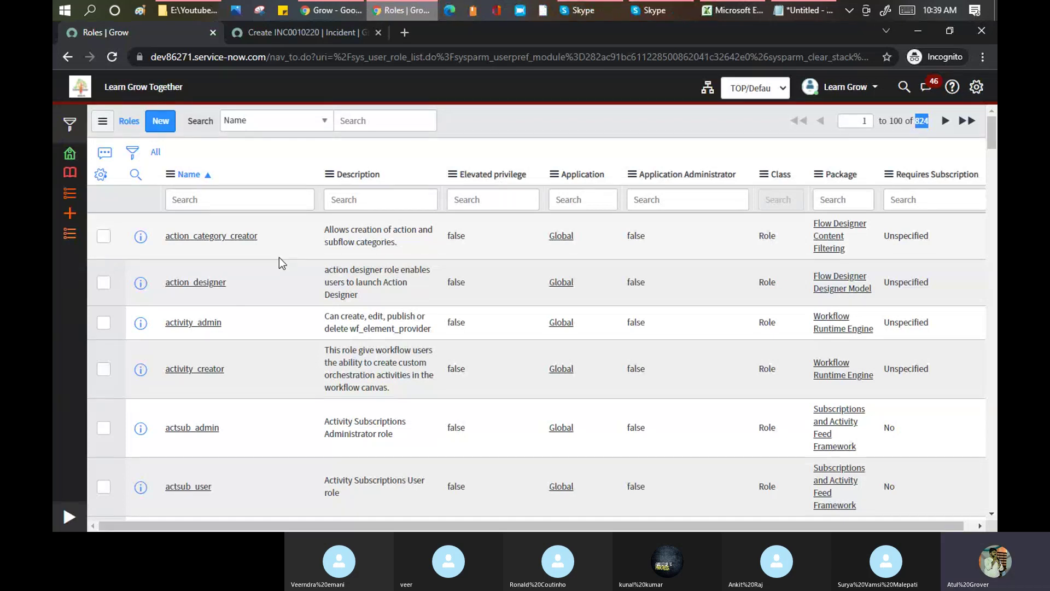
- Filter the roles list by name with 'admin', then 'itil', then 'list'
left_click(251, 196)
type("adm")
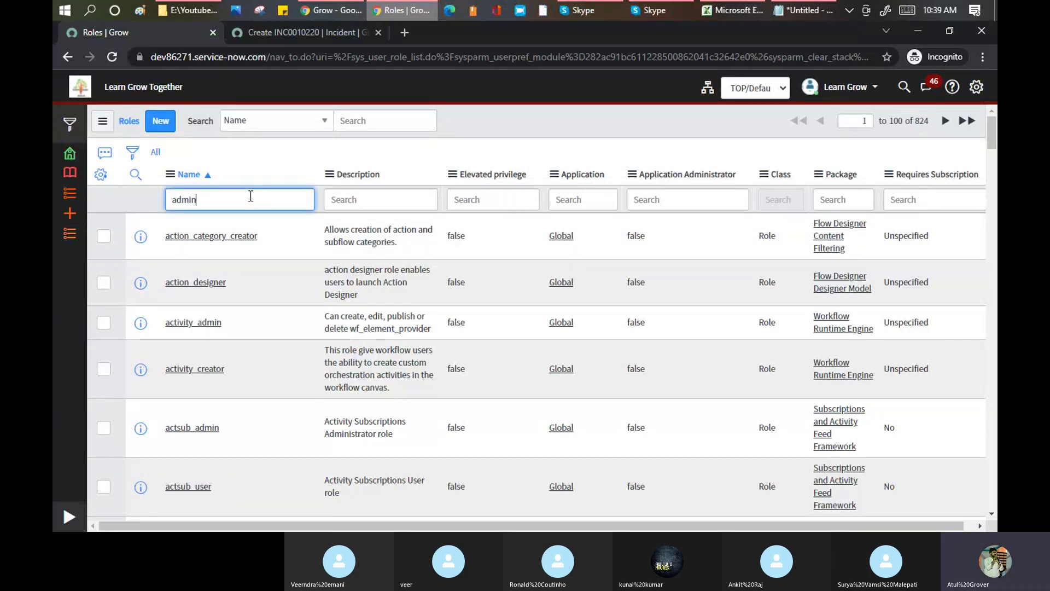
type("in")
key("Return")
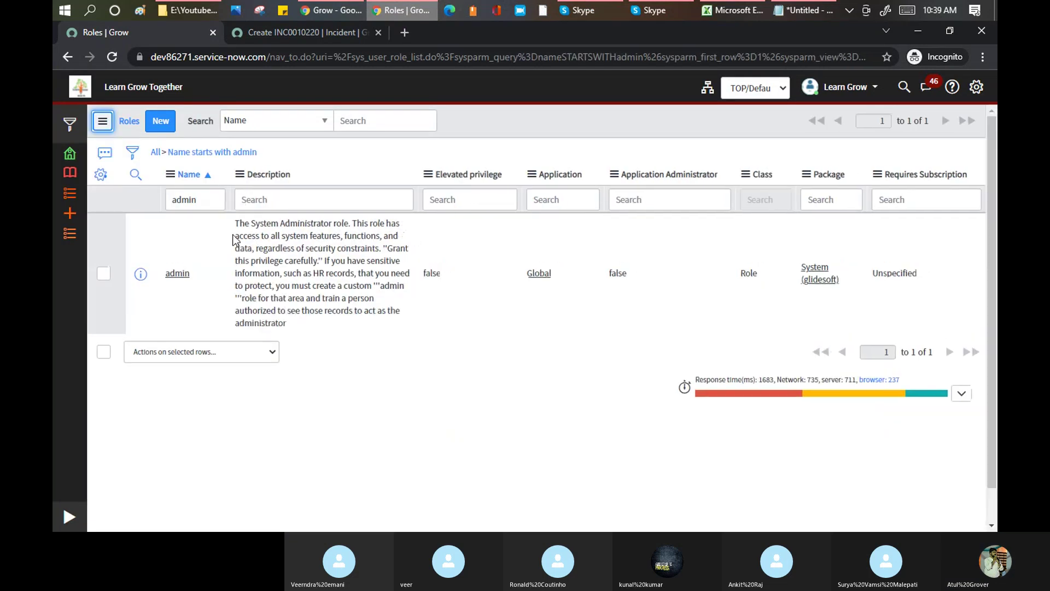
left_click_drag(215, 200, 159, 201)
key("BackSpace")
type("i")
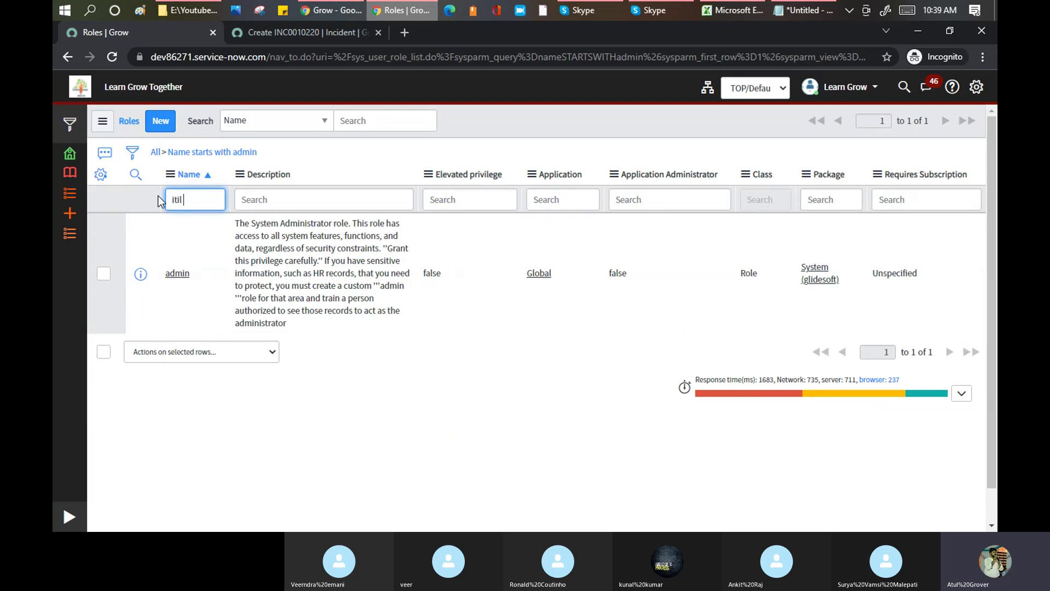
type("til")
key("Return")
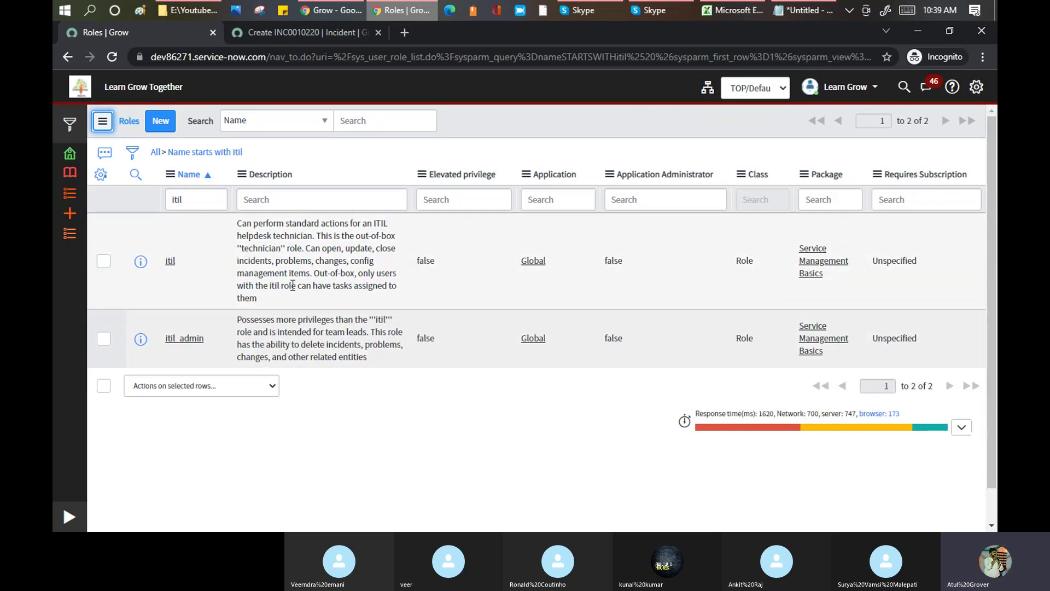
left_click(202, 199)
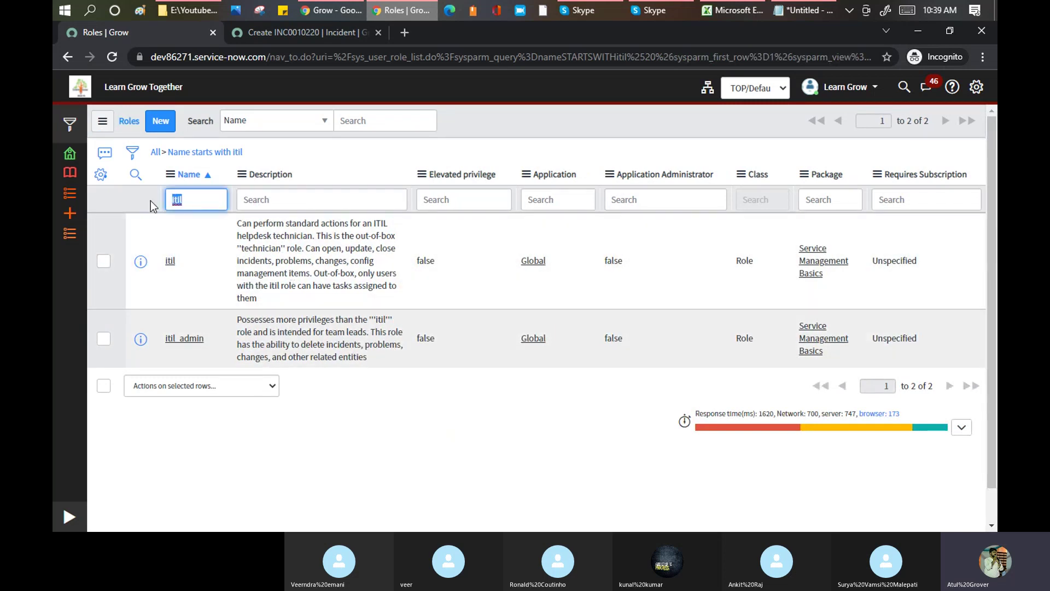
type("list")
key("Return")
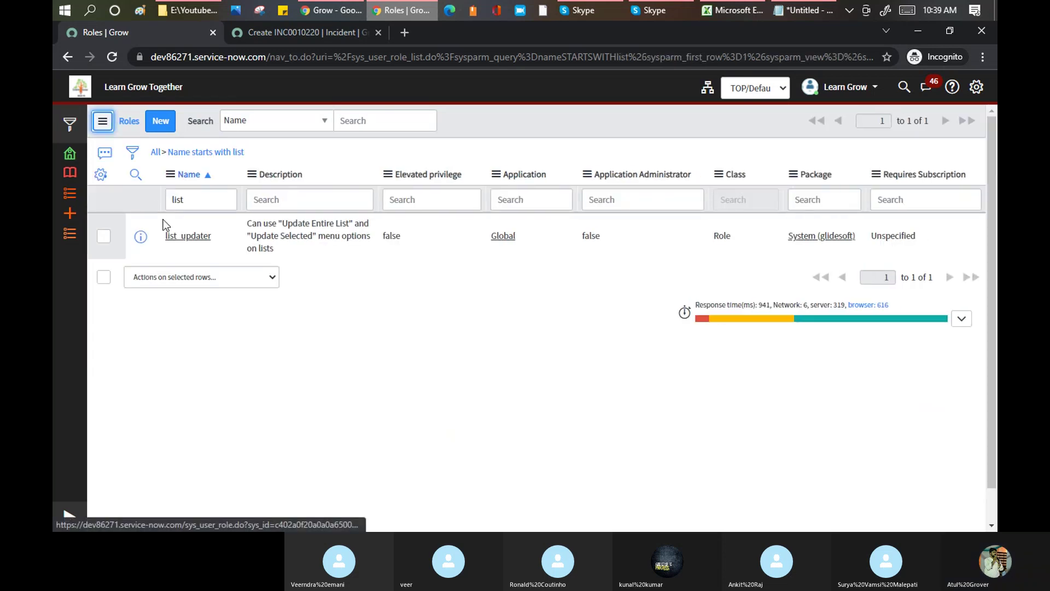
- Filter the roles by 'business' and then 'email', reviewing each result list
type("business")
key("Return")
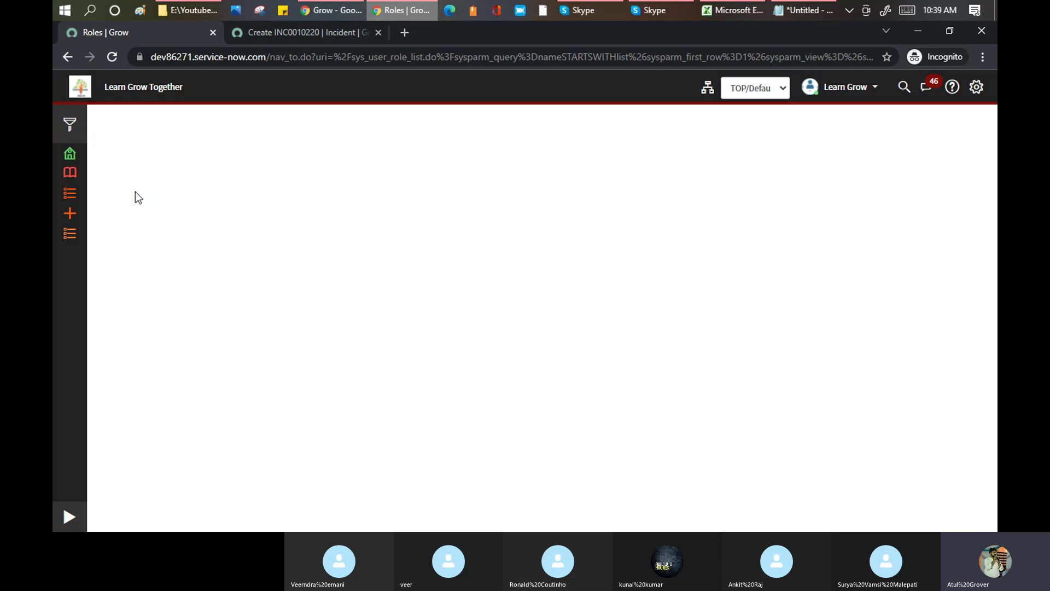
scroll(257, 397, "down", 3)
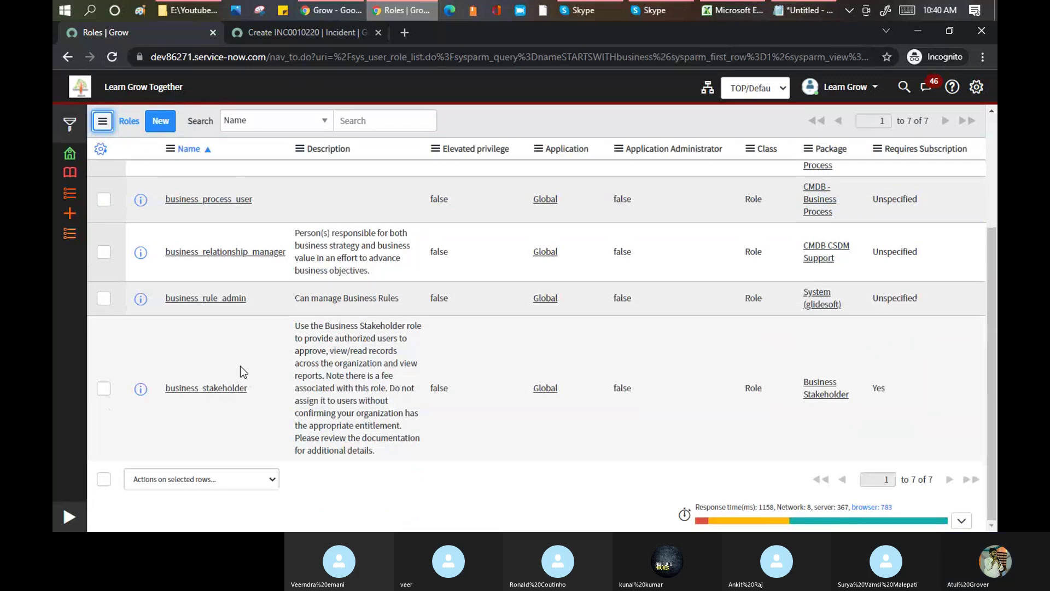
scroll(255, 327, "up", 3)
left_click_drag(214, 200, 115, 218)
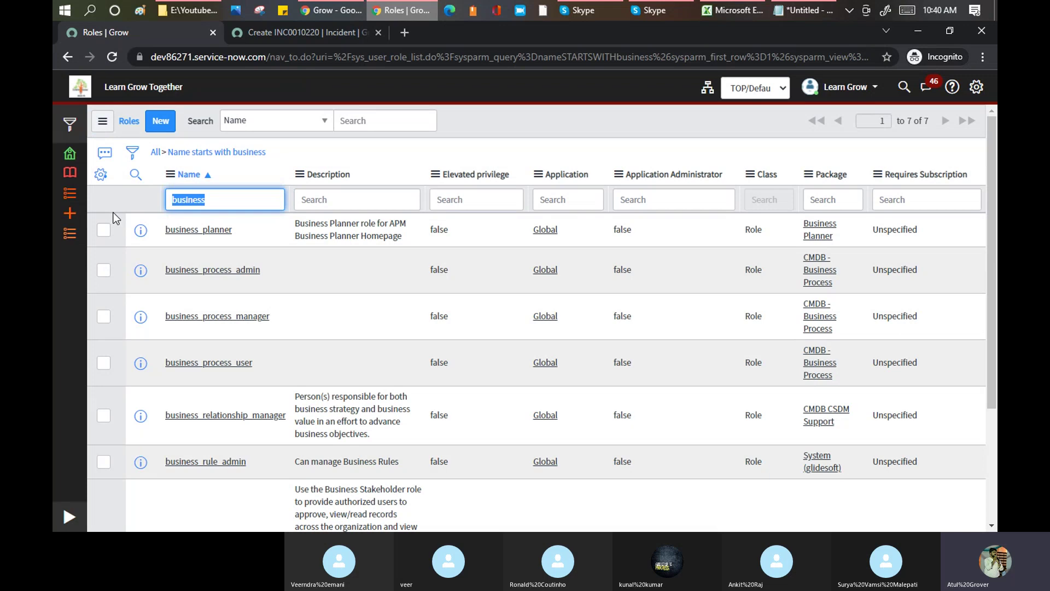
type("email")
key("Return")
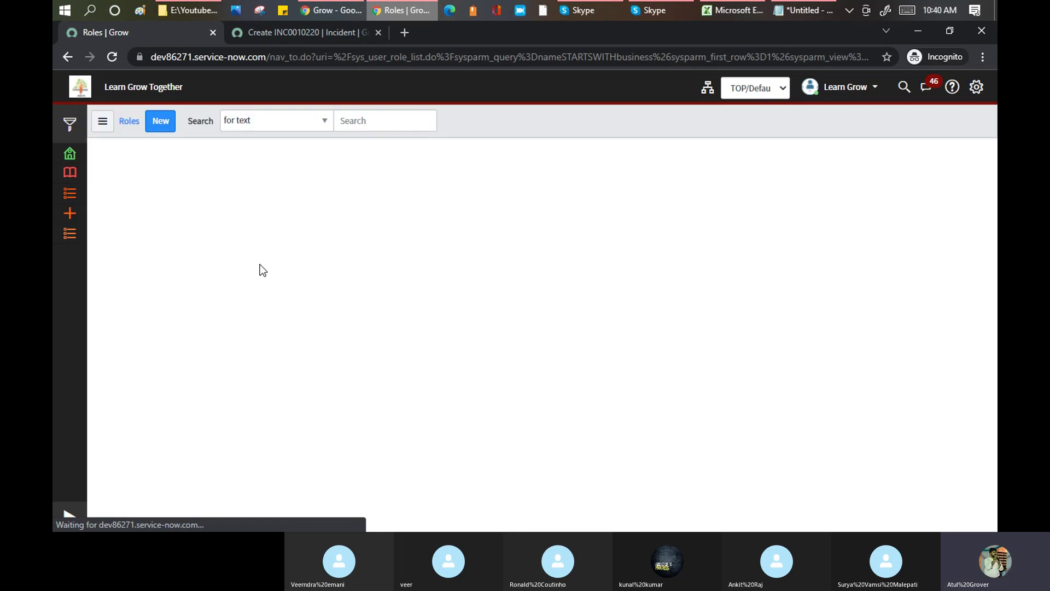
scroll(260, 265, "down", 1)
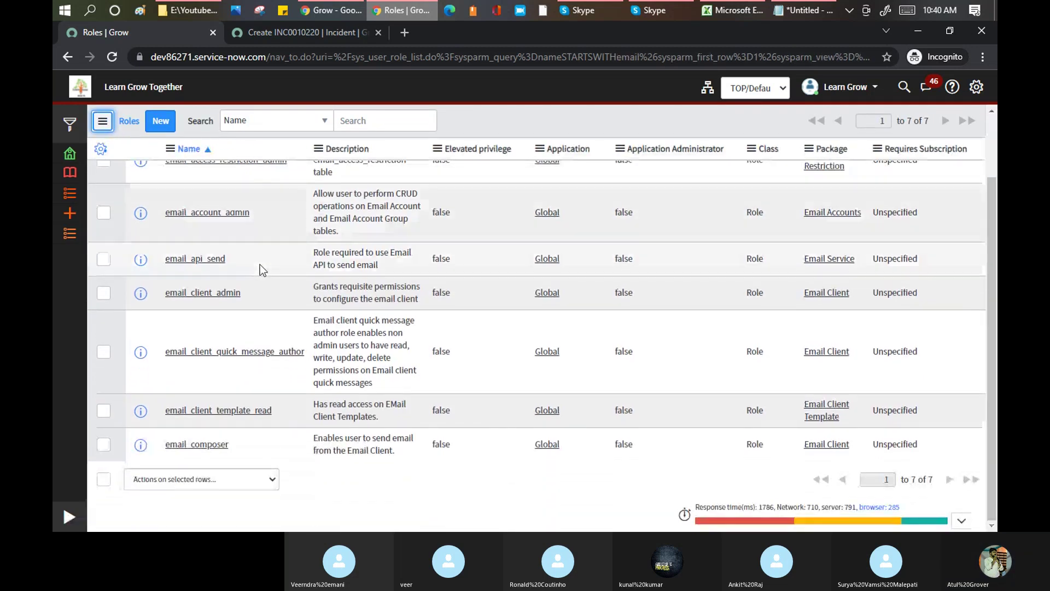
scroll(252, 330, "up", 1)
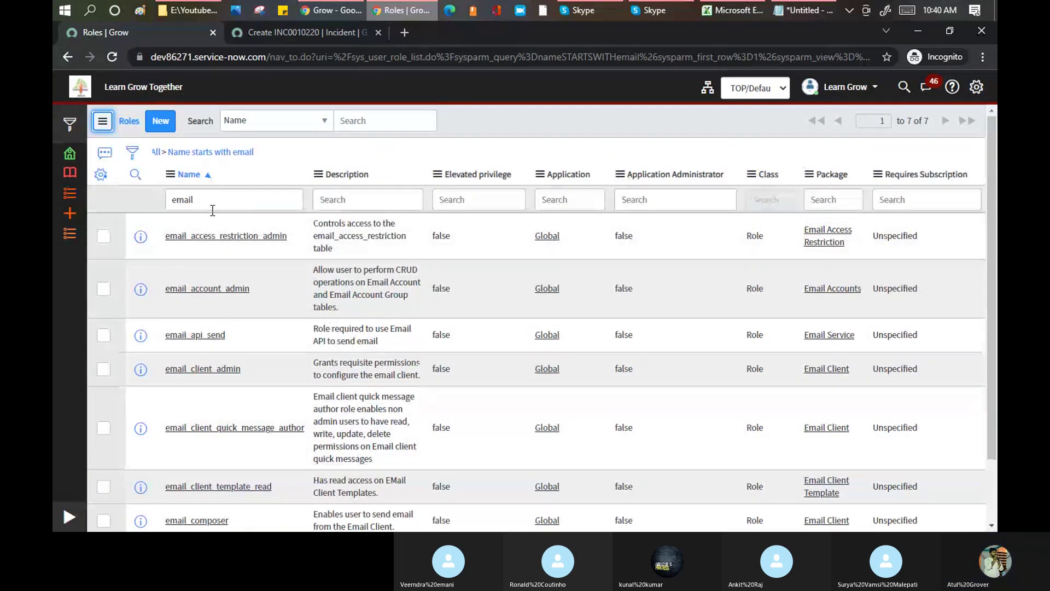
- Filter the roles by 'end' (no records), clear it, and briefly check the Skype call
left_click_drag(210, 200, 129, 201)
type("end")
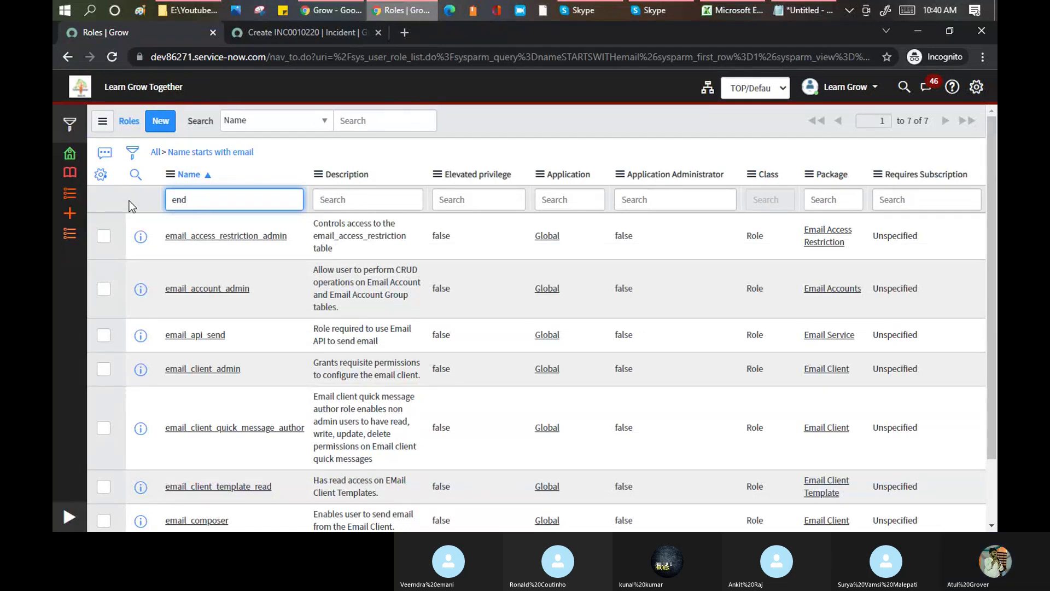
key("Return")
double_click(220, 198)
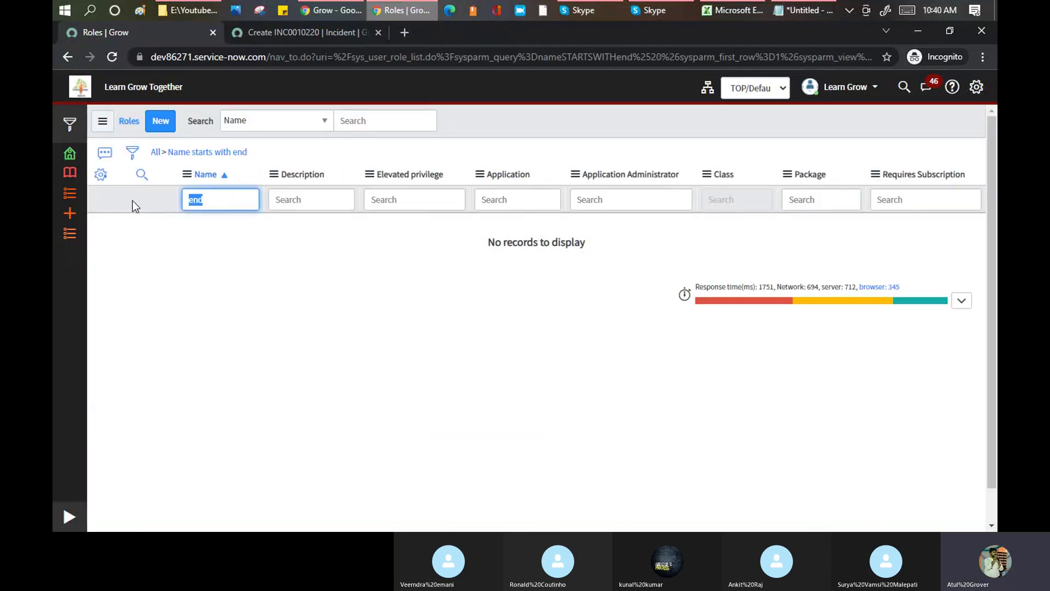
key("BackSpace")
left_click(579, 9)
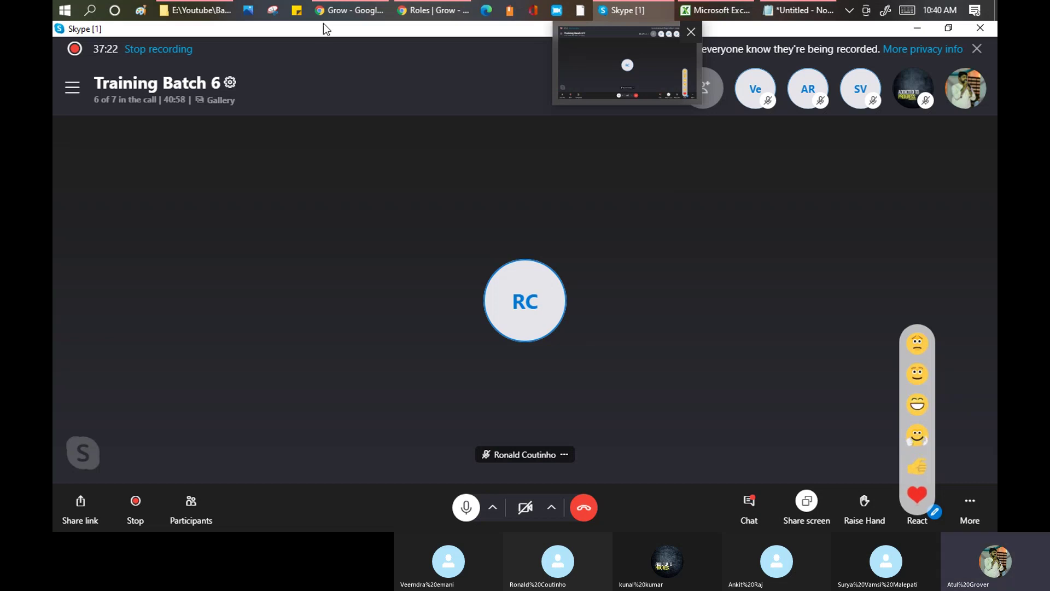
mouse_move(431, 9)
left_click(467, 65)
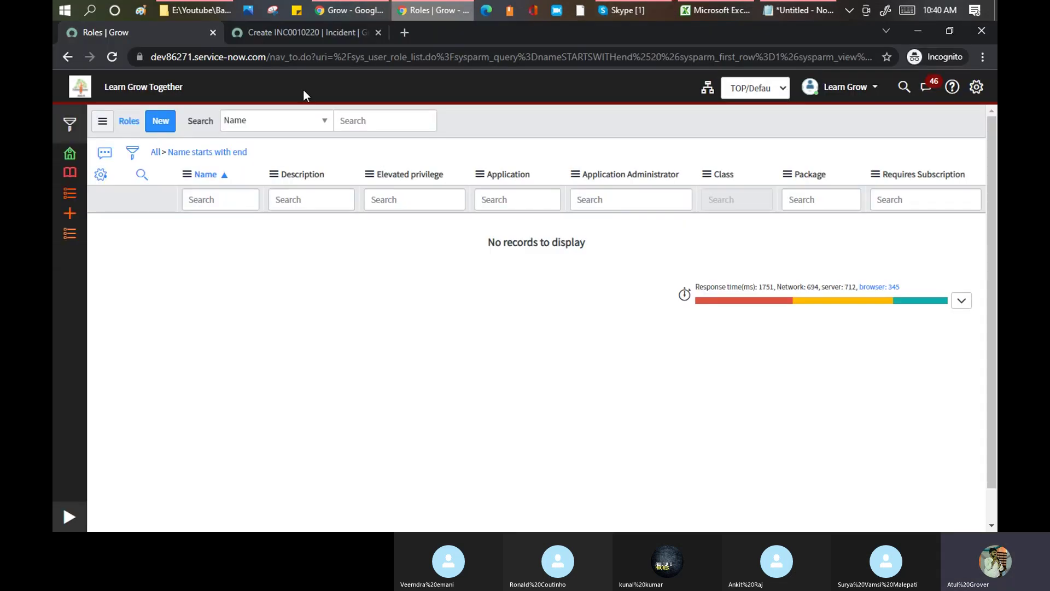
- Filter roles by 'user' to show user, user_admin and user_criteria_admin, then switch to Skype
left_click(251, 204)
type("user")
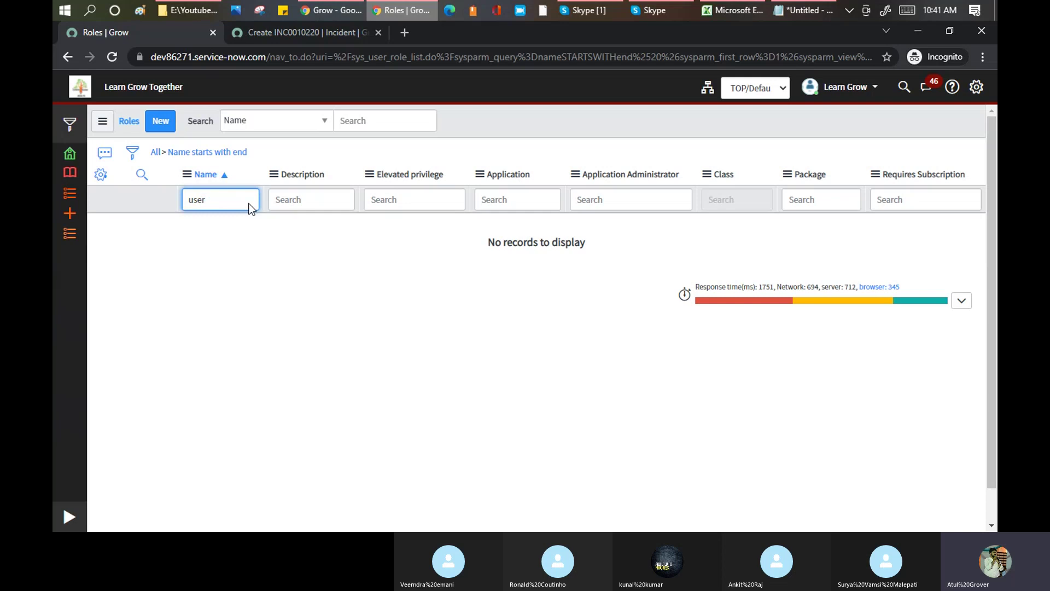
key("Return")
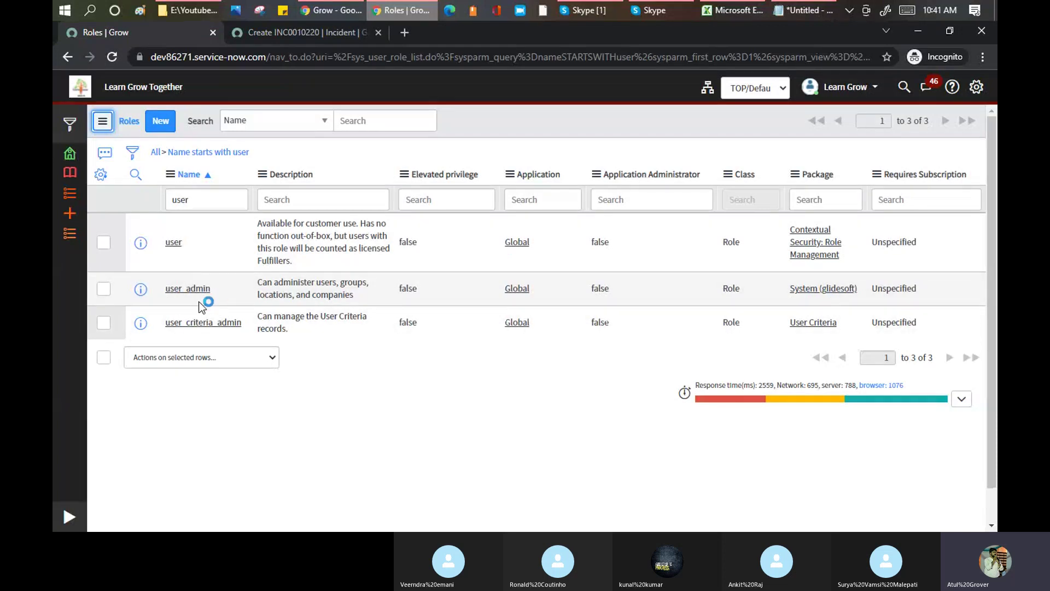
left_click(202, 290)
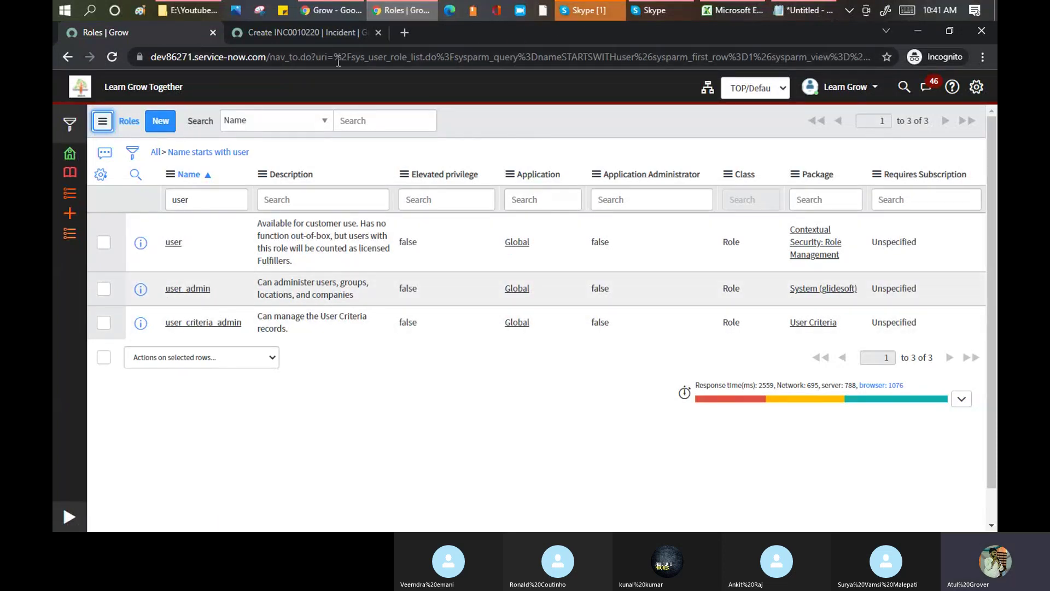
left_click(581, 11)
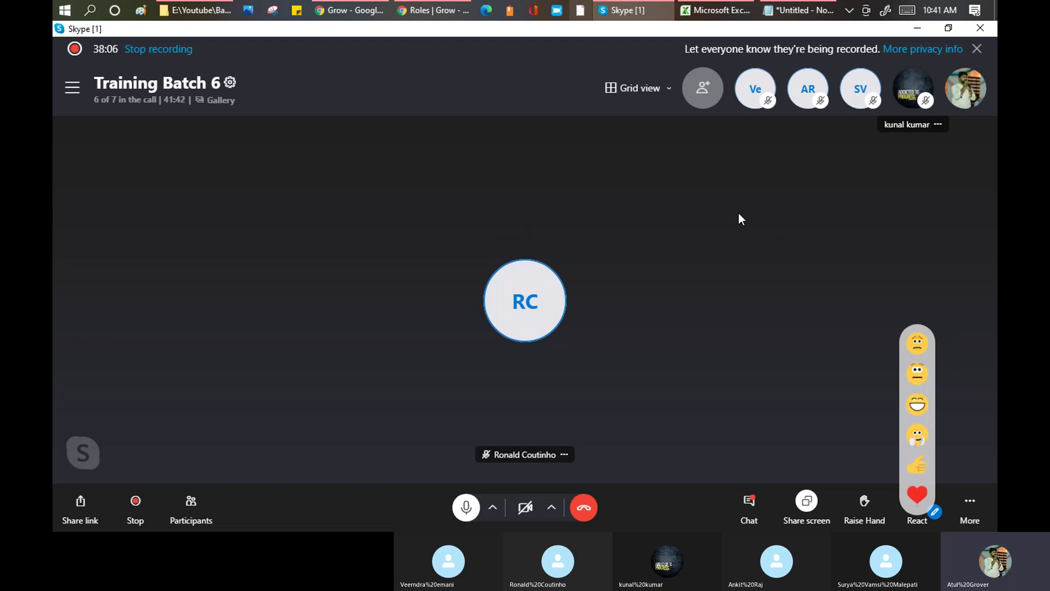
- Highlight the Admin and User Admin lines of the chat's role list, then return to ServiceNow
mouse_move(350, 10)
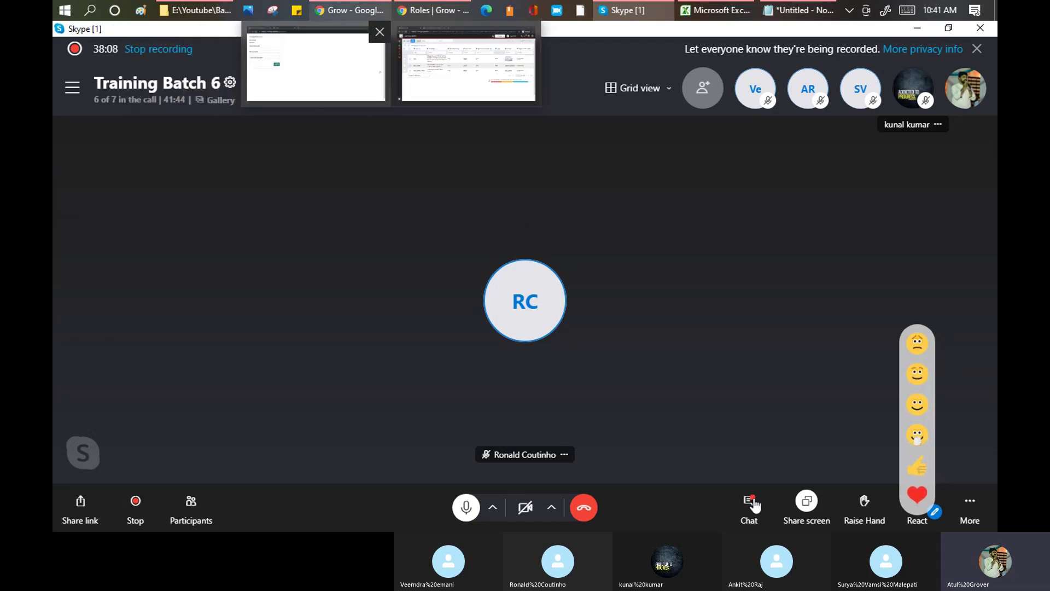
left_click(749, 501)
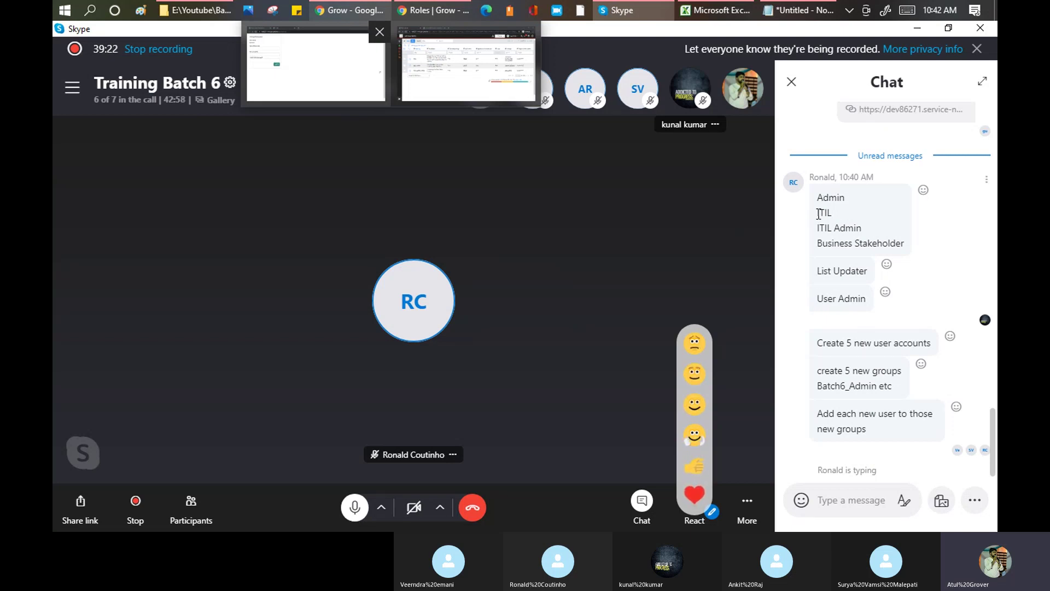
left_click_drag(817, 197, 868, 296)
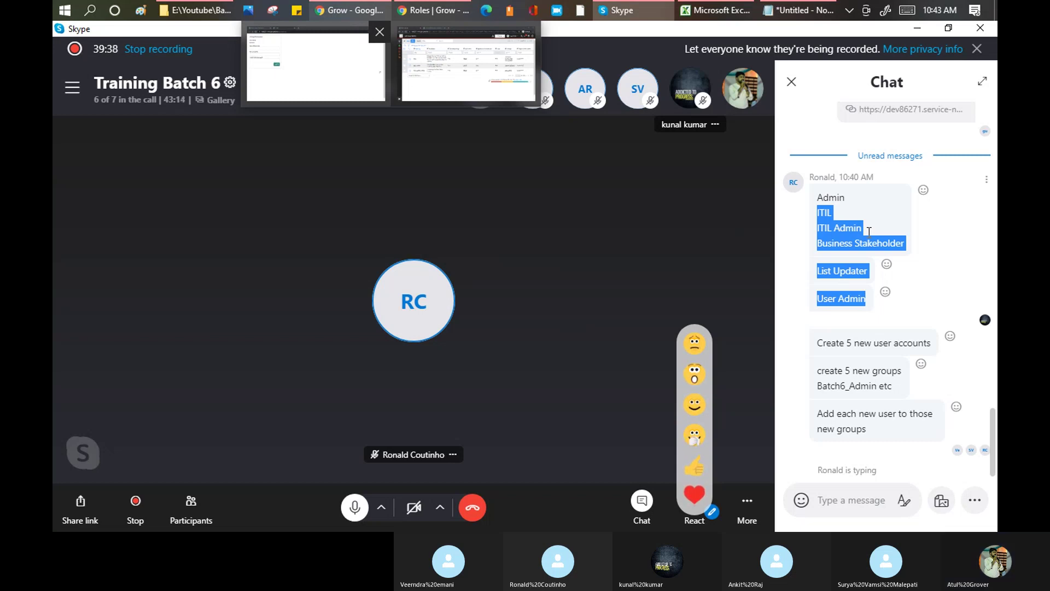
left_click(825, 212)
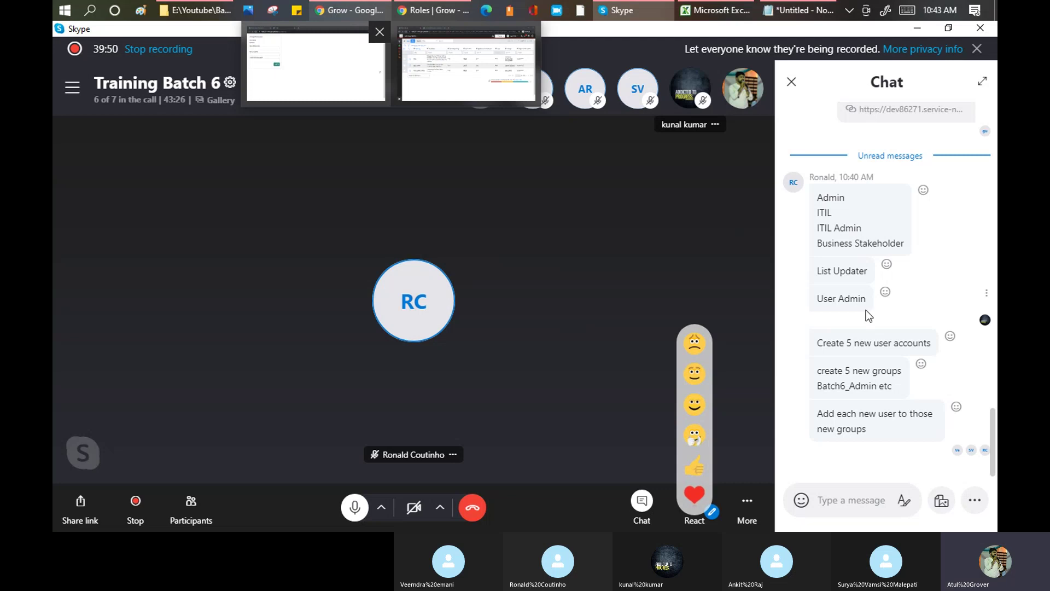
left_click_drag(867, 299, 820, 306)
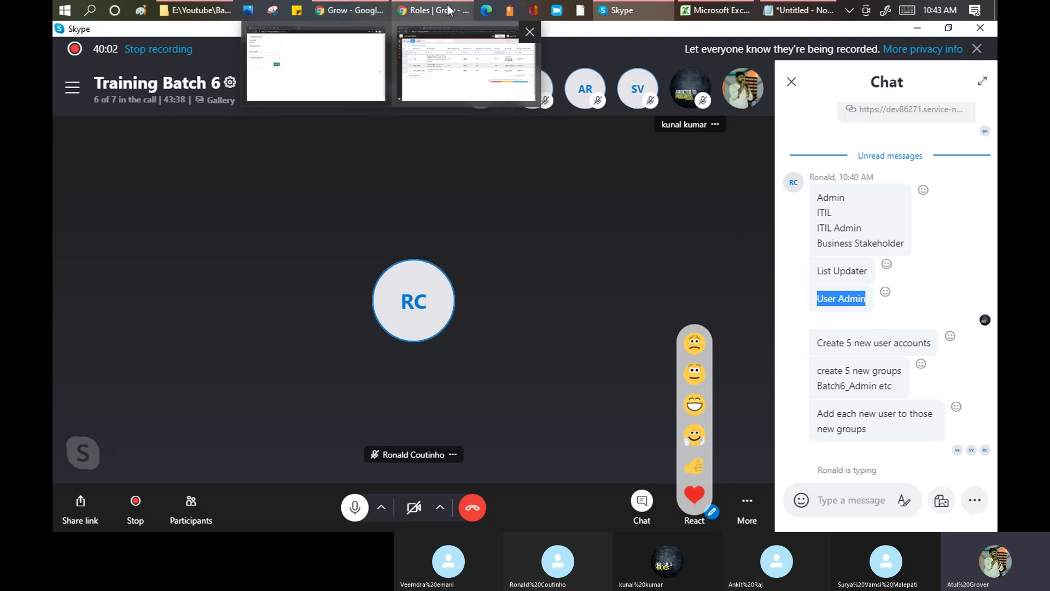
left_click(467, 65)
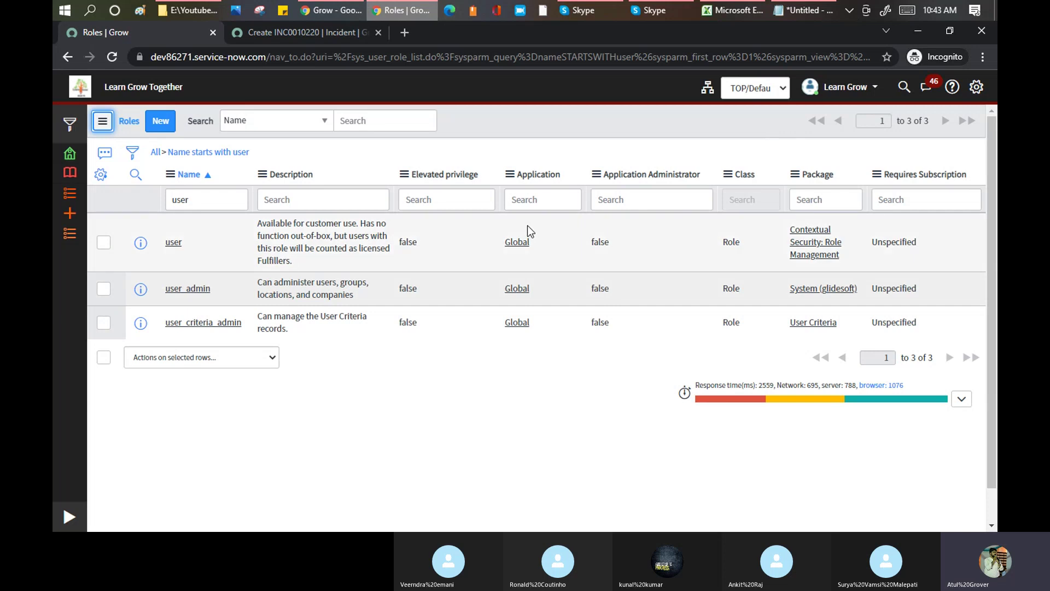
- Filter the roles by 'incident' and highlight Major Incident in the role description
left_click(207, 197)
key("ctrl+a")
type("chag")
key("BackSpace")
key("BackSpace")
key("BackSpace")
key("BackSpace")
type("incident")
key("Return")
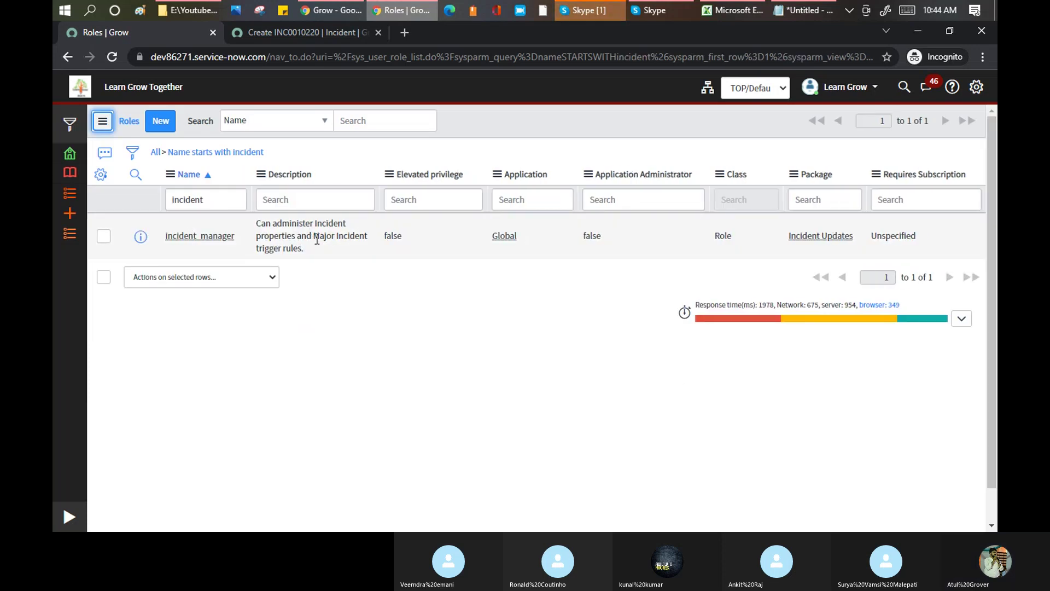
left_click_drag(313, 237, 372, 241)
- Try 'major' and 'MIM' filters, then 'ch' to show change_manager, and return to Skype
double_click(214, 194)
type("major")
key("Return")
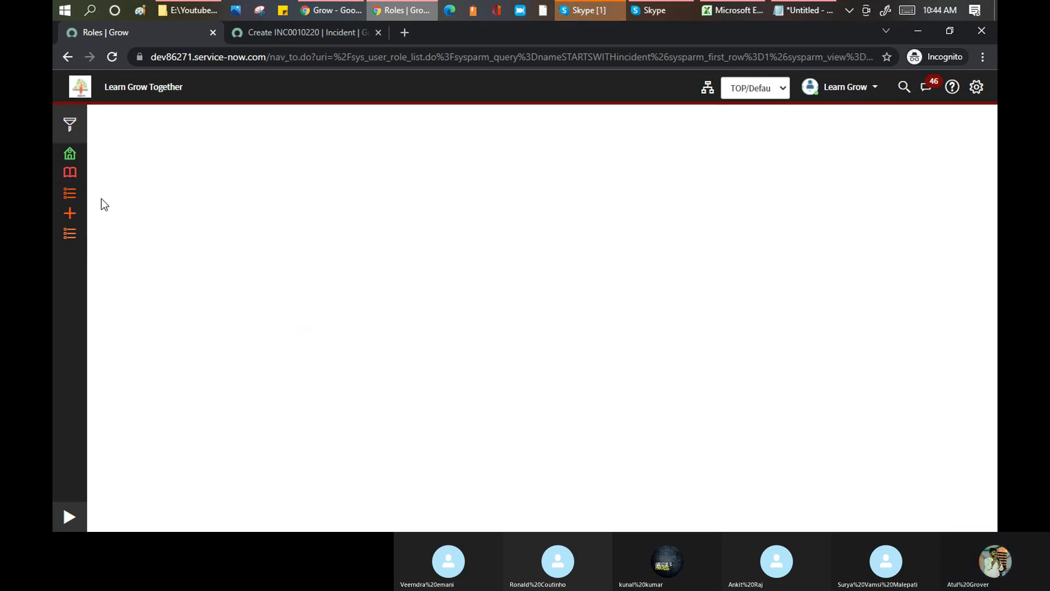
double_click(219, 200)
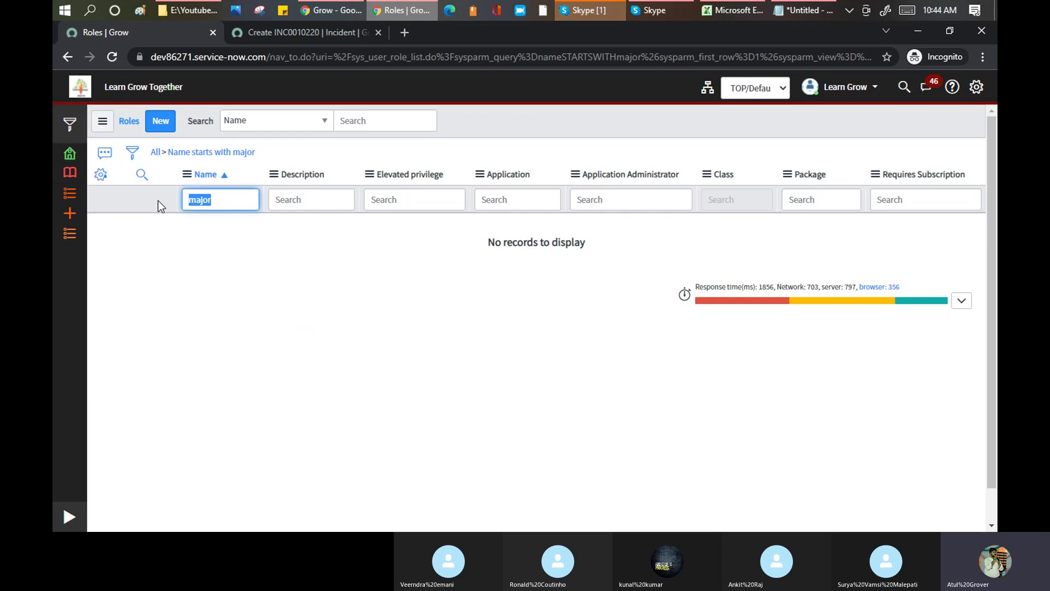
type("MIM")
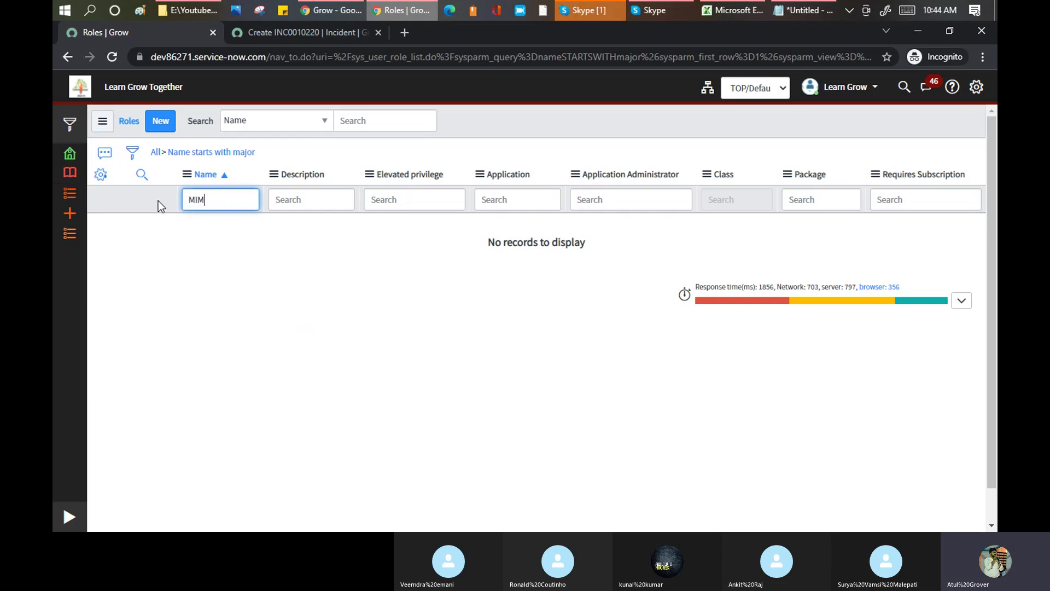
key("Return")
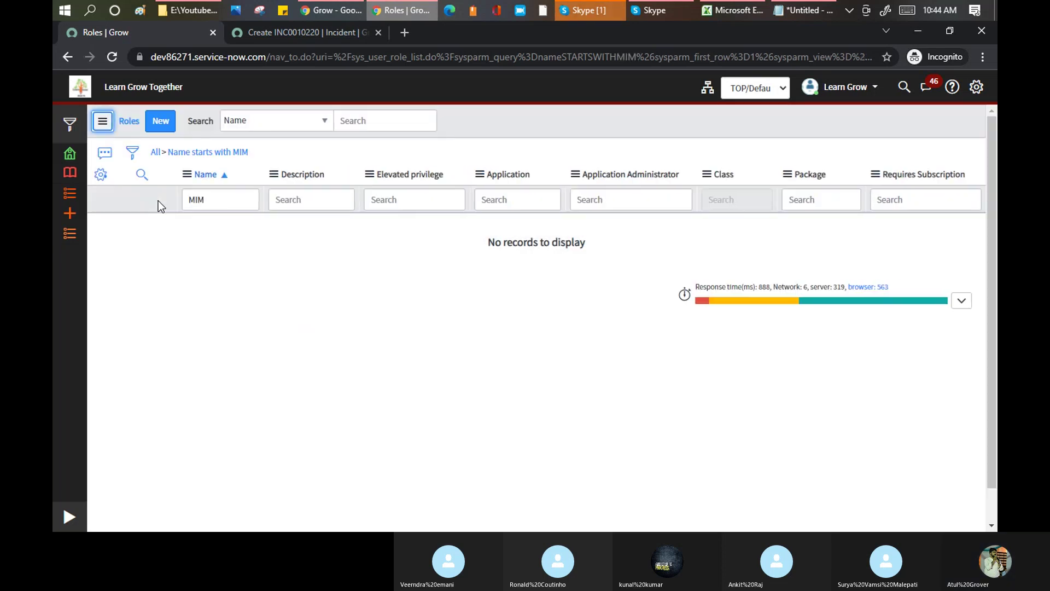
double_click(217, 200)
type("change")
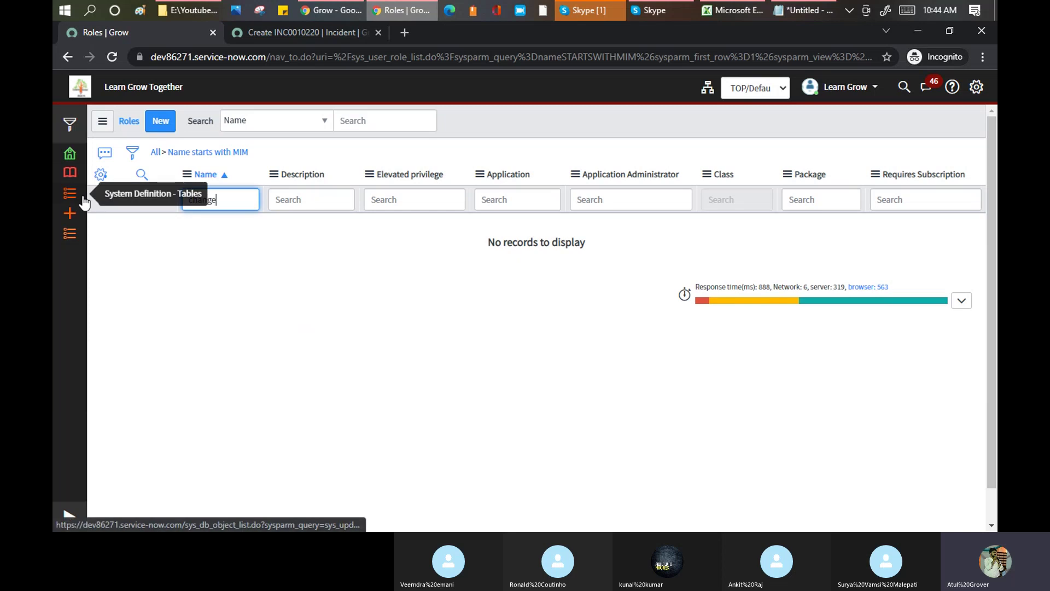
left_click(83, 200)
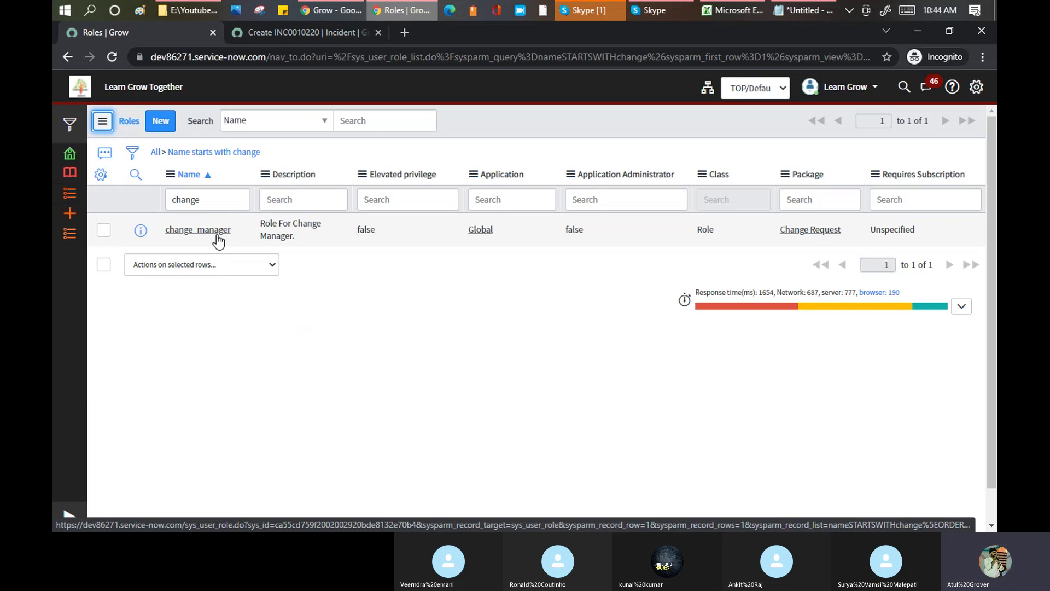
left_click(598, 10)
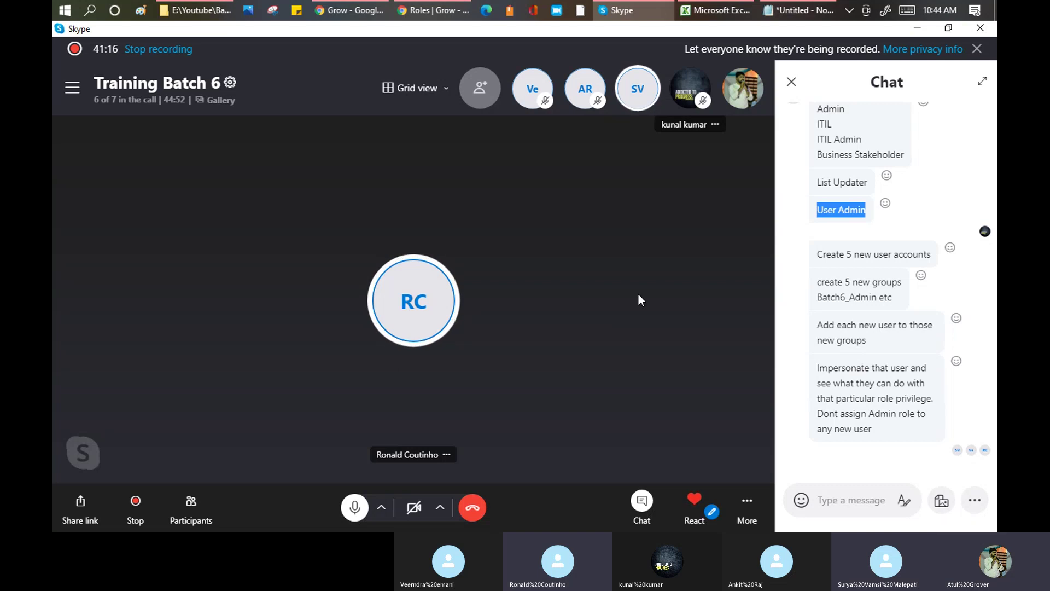
- Switch from the Skype call back to the browser window
left_click(408, 10)
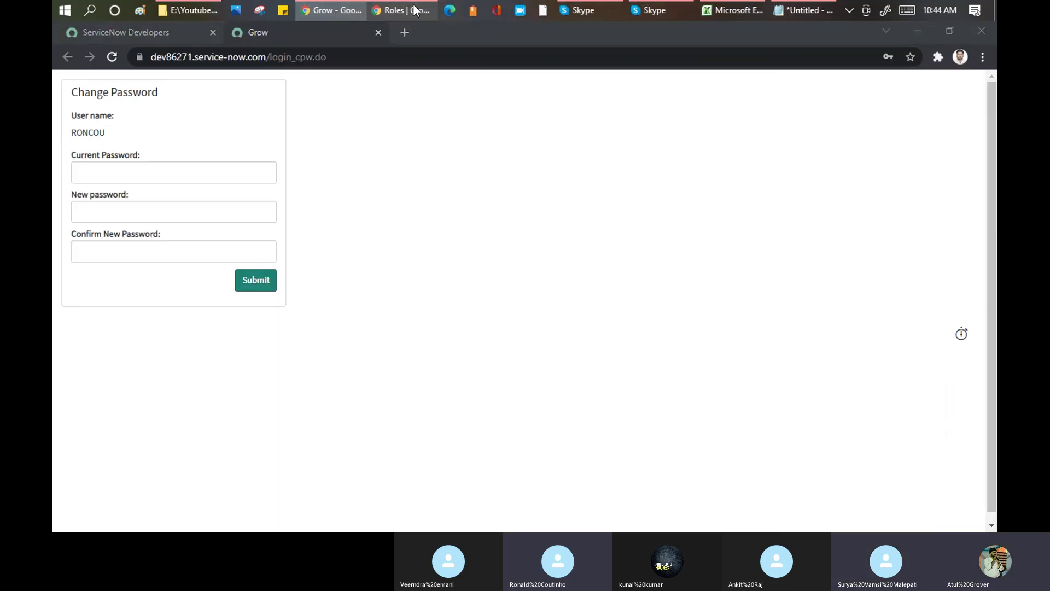
left_click(415, 10)
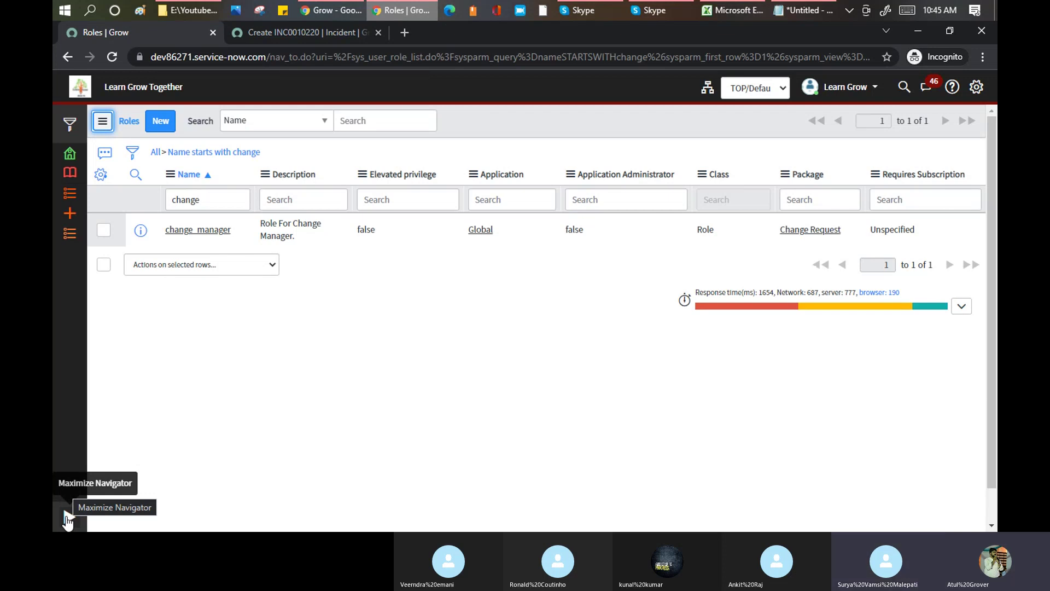
- On incident INC0010220, set assignment group to Learn n Grow and caller to Learn Grow
left_click(304, 31)
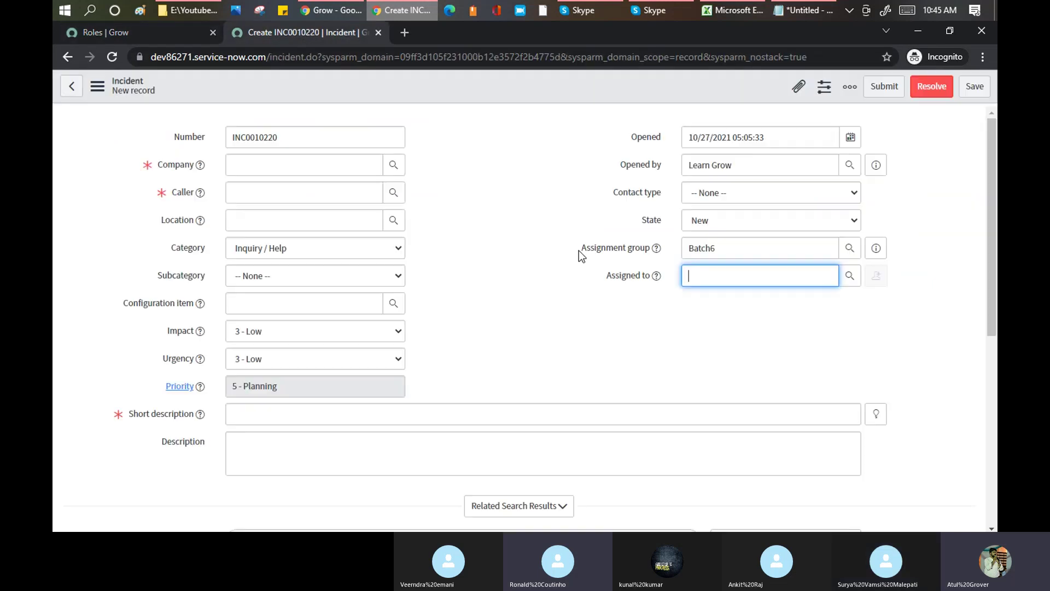
left_click_drag(731, 249, 596, 239)
type("Lear")
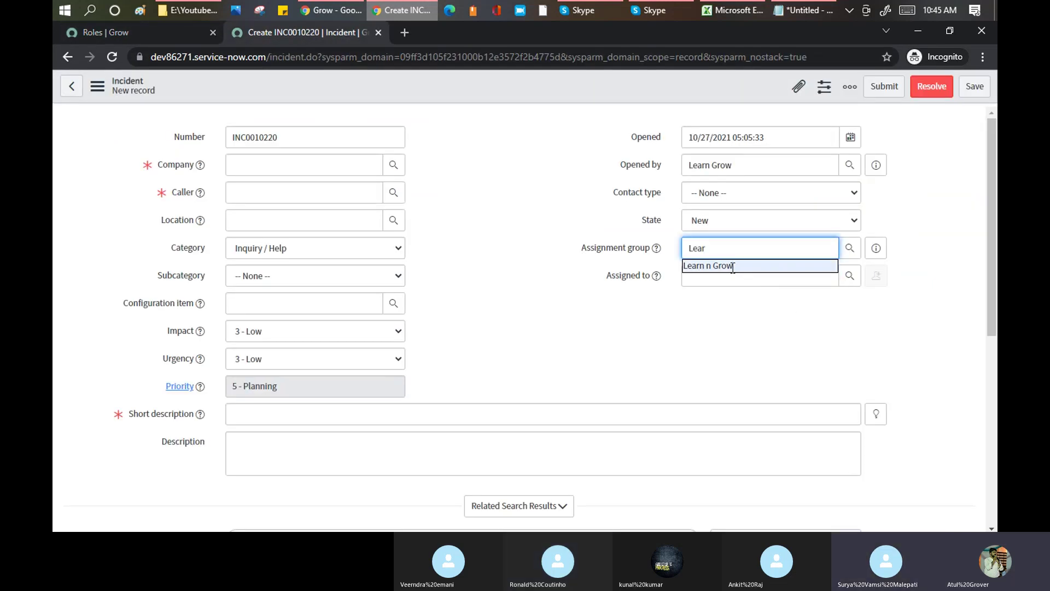
left_click(732, 265)
left_click(731, 273)
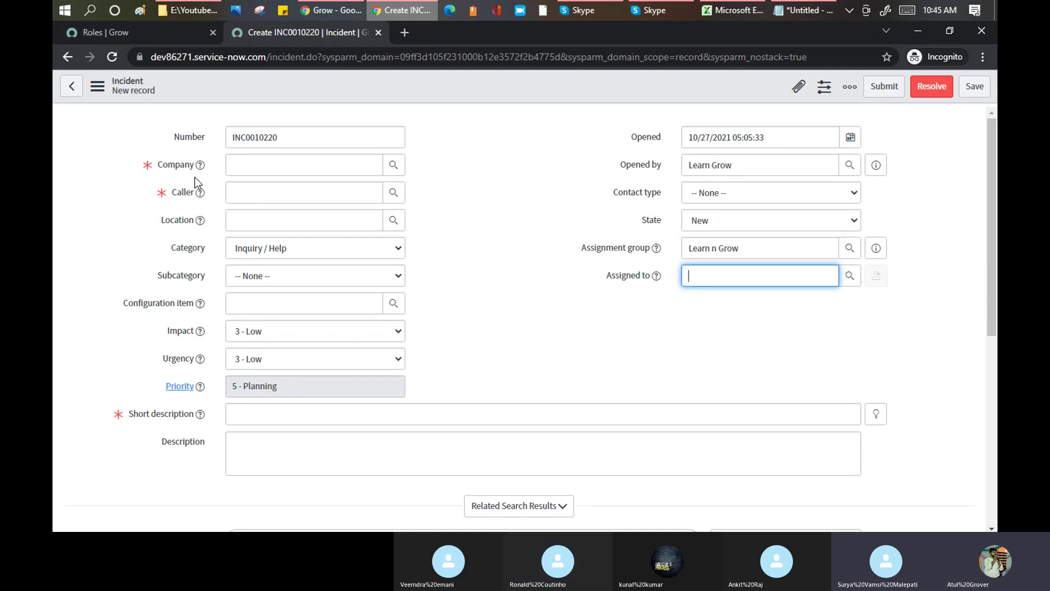
left_click(254, 157)
left_click(254, 196)
type("lear")
left_click(264, 224)
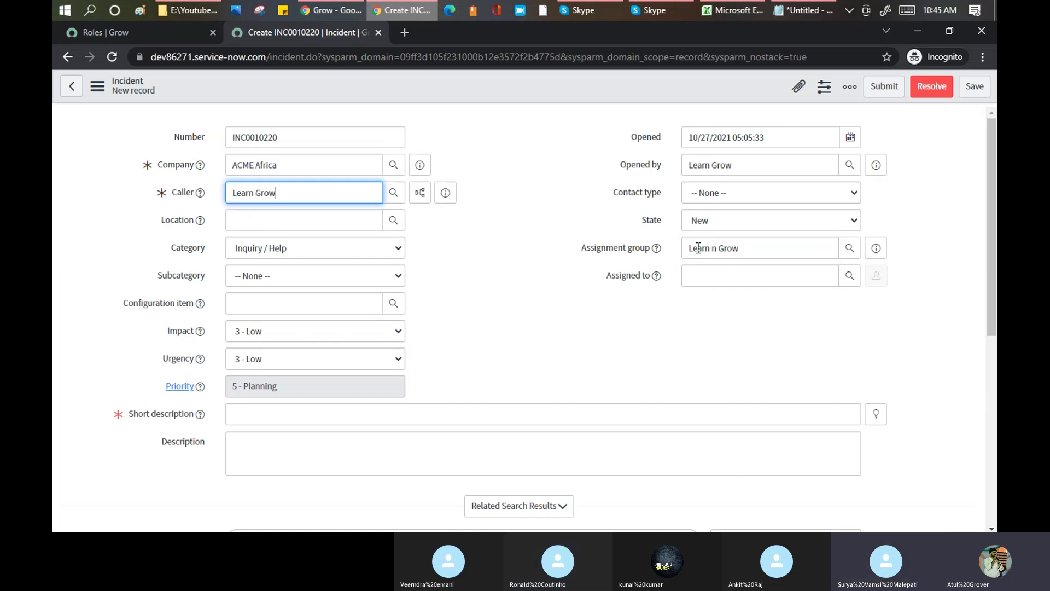
- Enter the short description 'Group' and save the incident
left_click(275, 416)
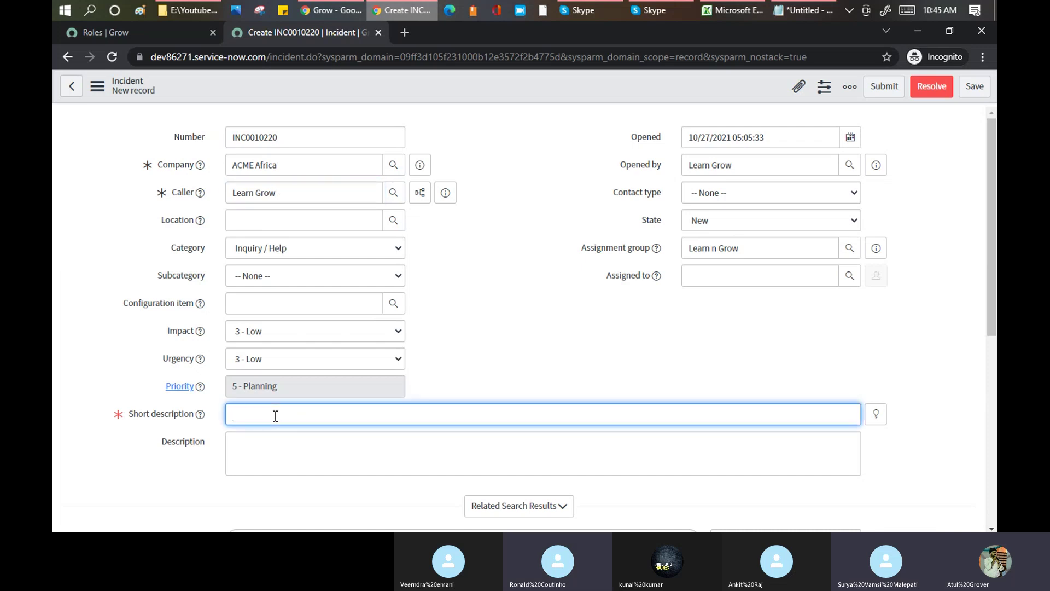
type("Group")
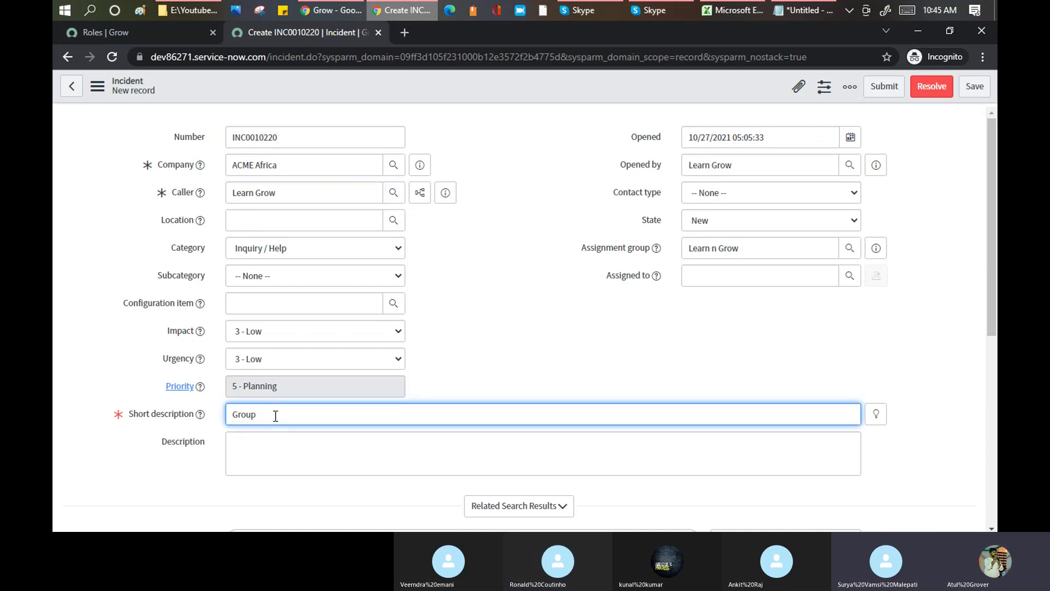
right_click(419, 82)
left_click(447, 91)
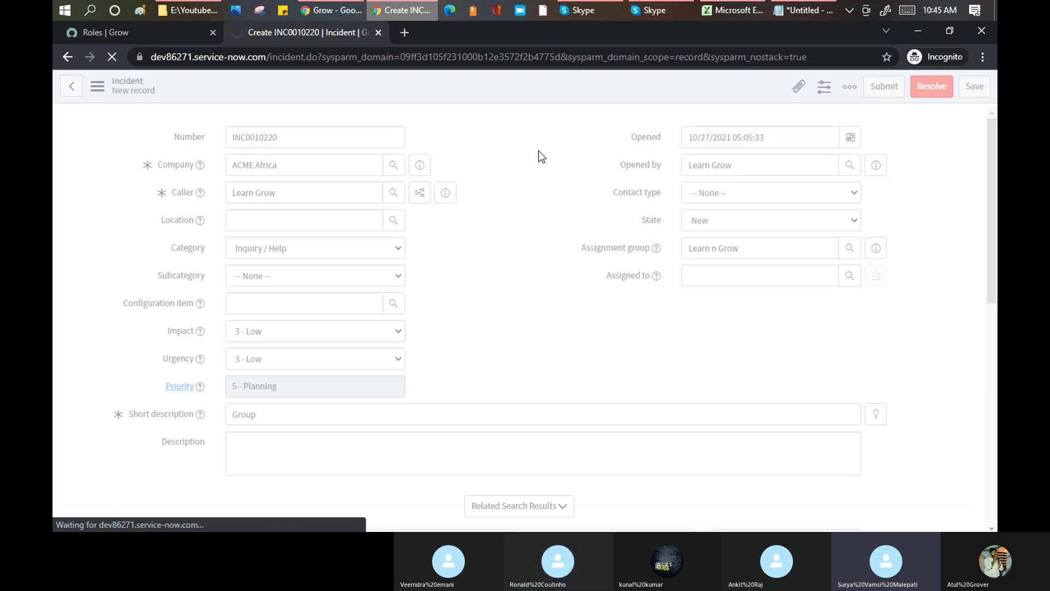
- Reload the saved INC0010220 form, dismissing the reload warning
scroll(535, 241, "down", 5)
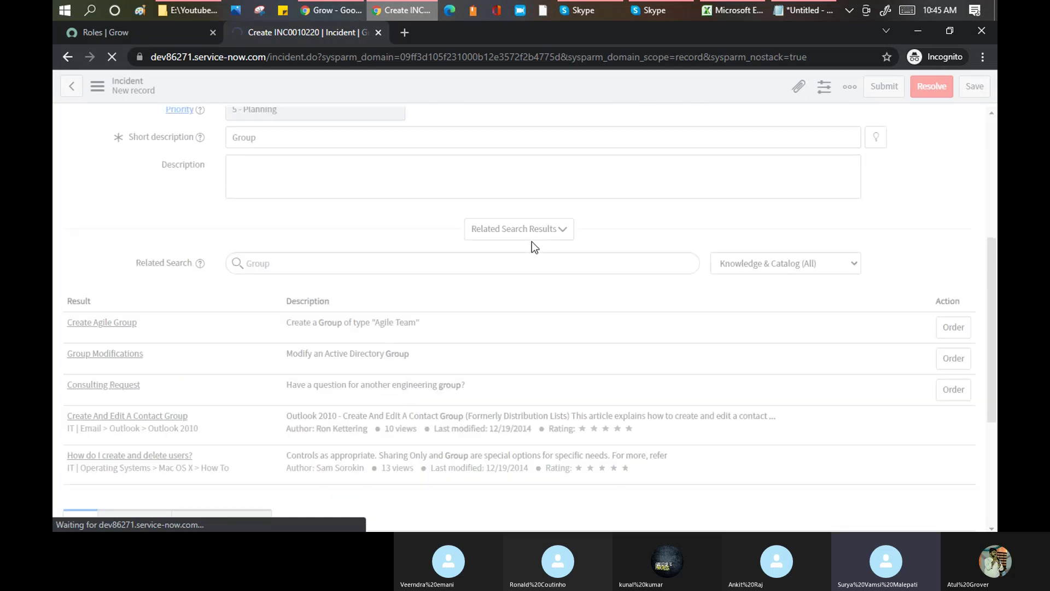
scroll(532, 241, "down", 4)
scroll(532, 241, "up", 8)
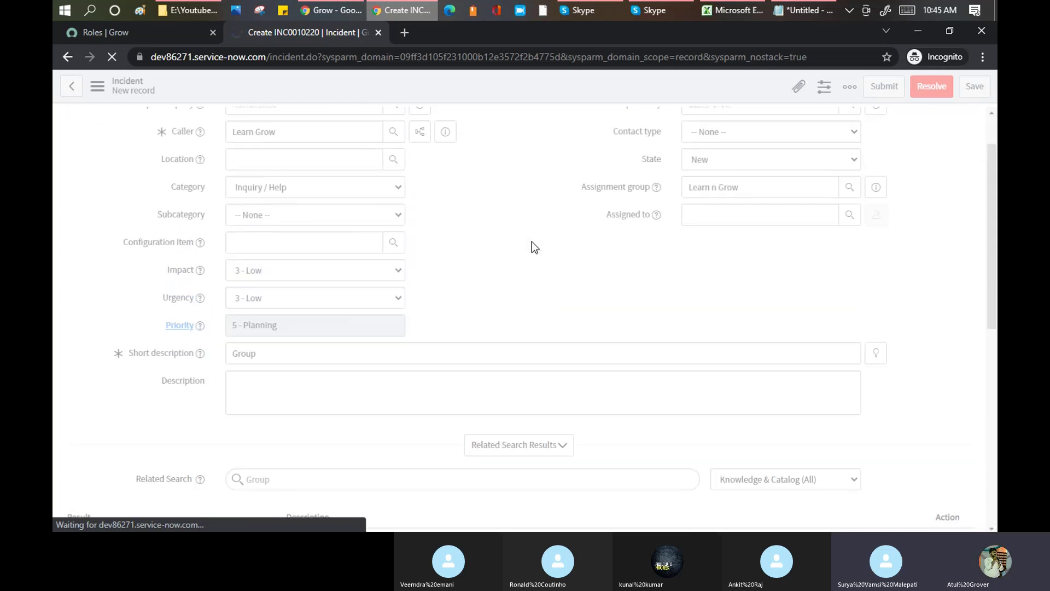
scroll(532, 241, "up", 2)
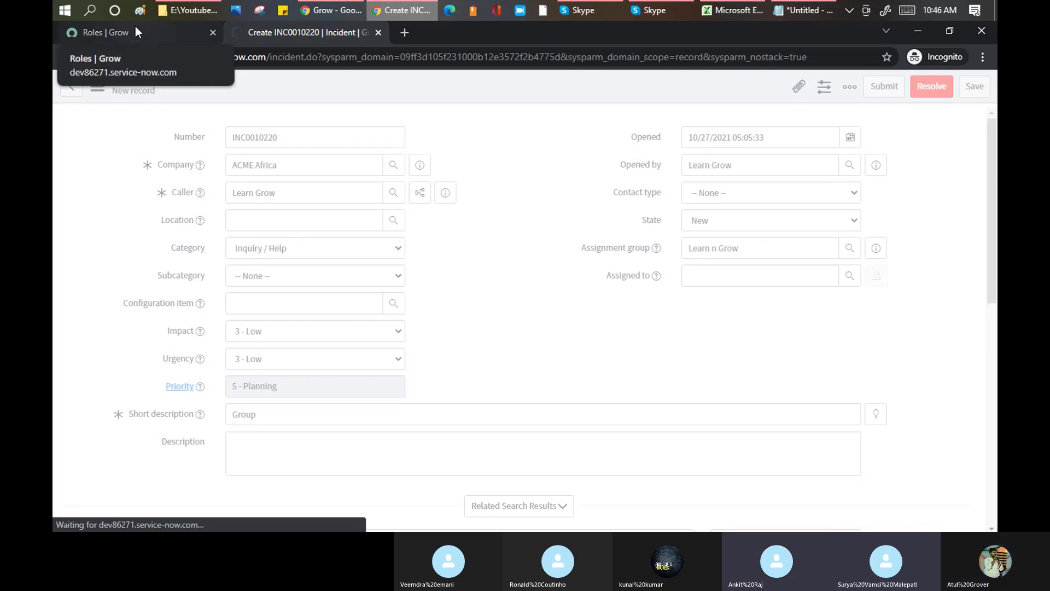
left_click(478, 55)
key("Return")
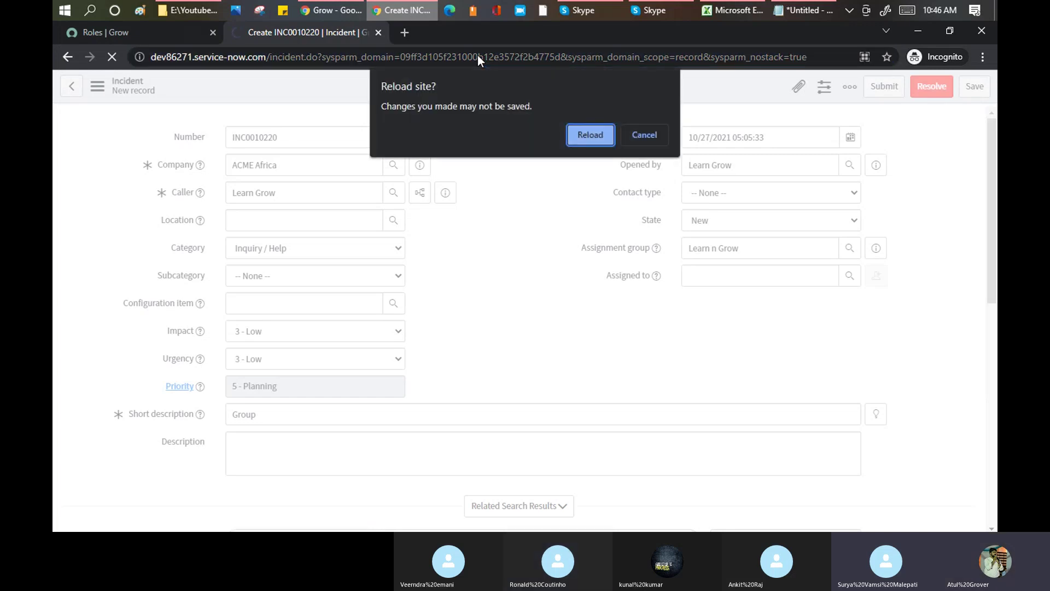
key("Return")
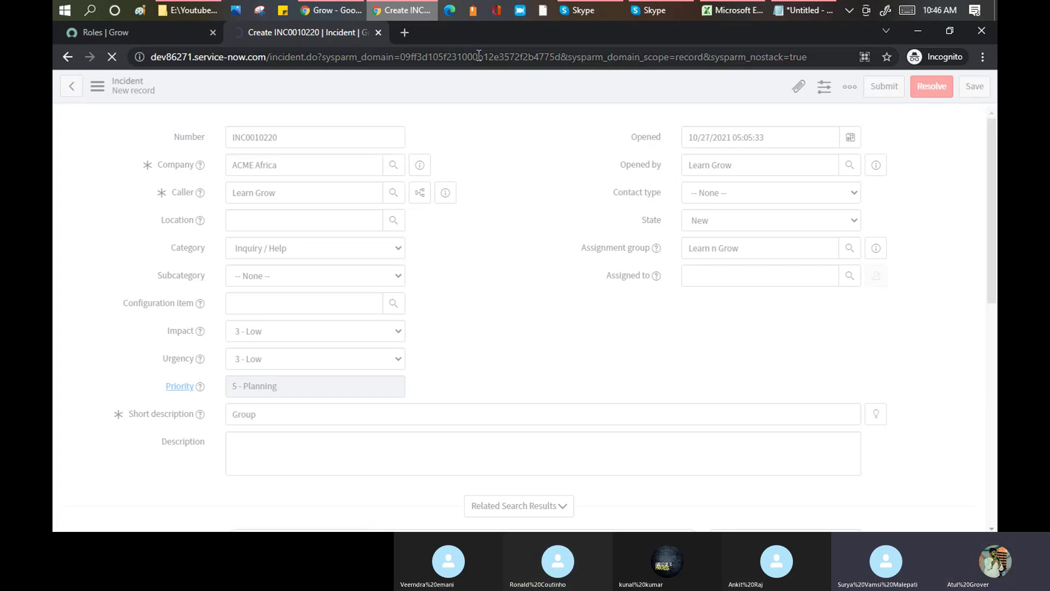
key("Return")
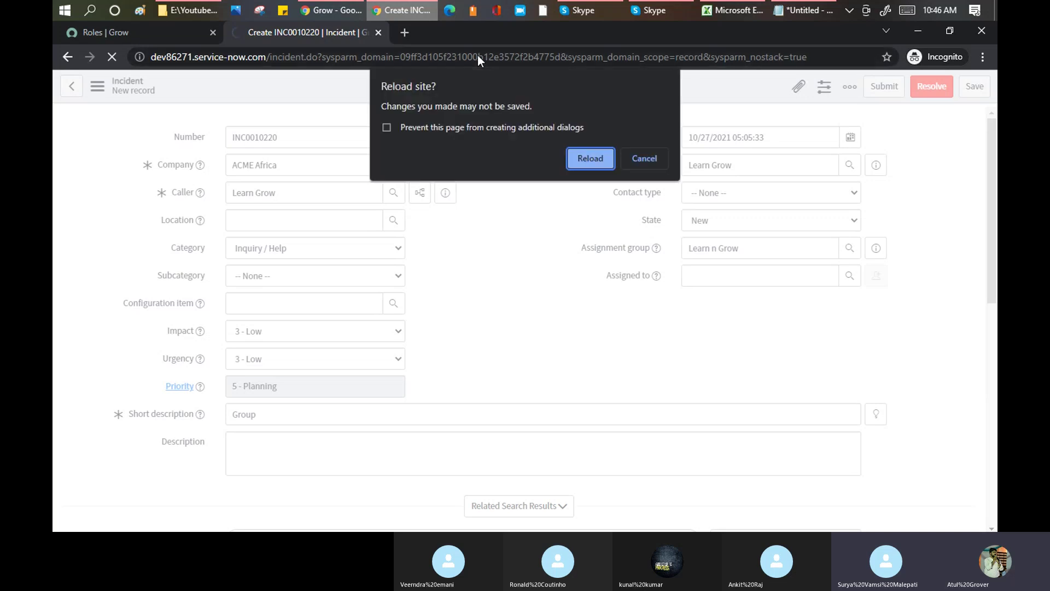
left_click(588, 162)
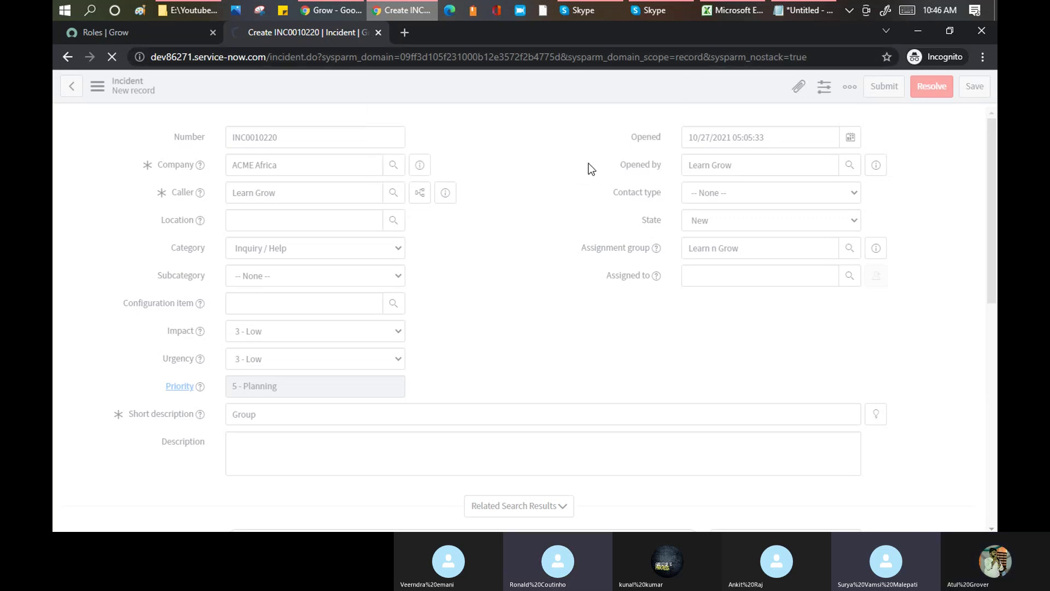
- Open a new tab loading the instance's /incident.do page
left_click(405, 33)
type("dev86271.service-now.com")
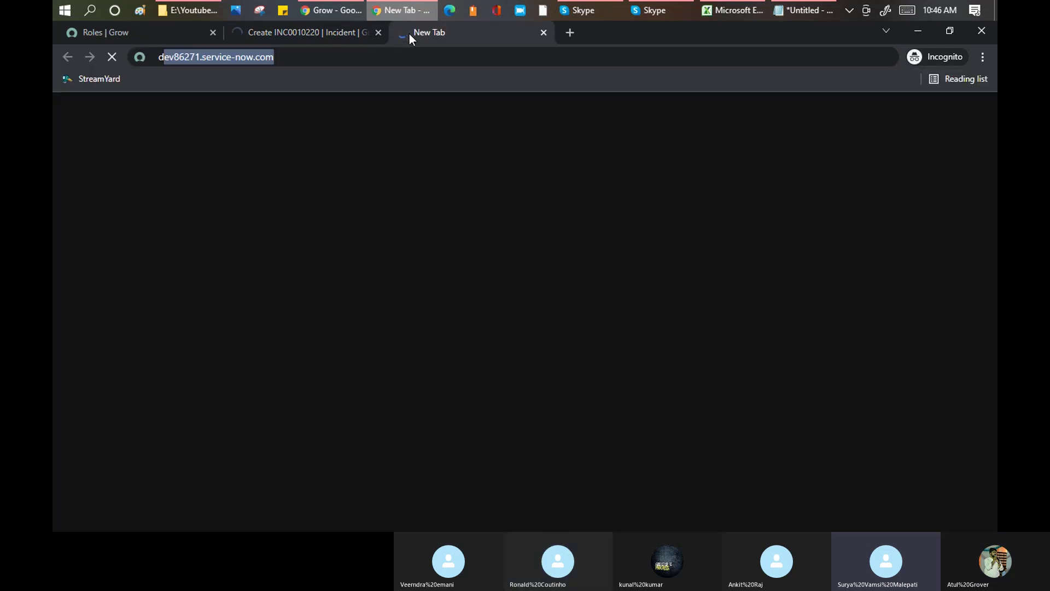
key("Right")
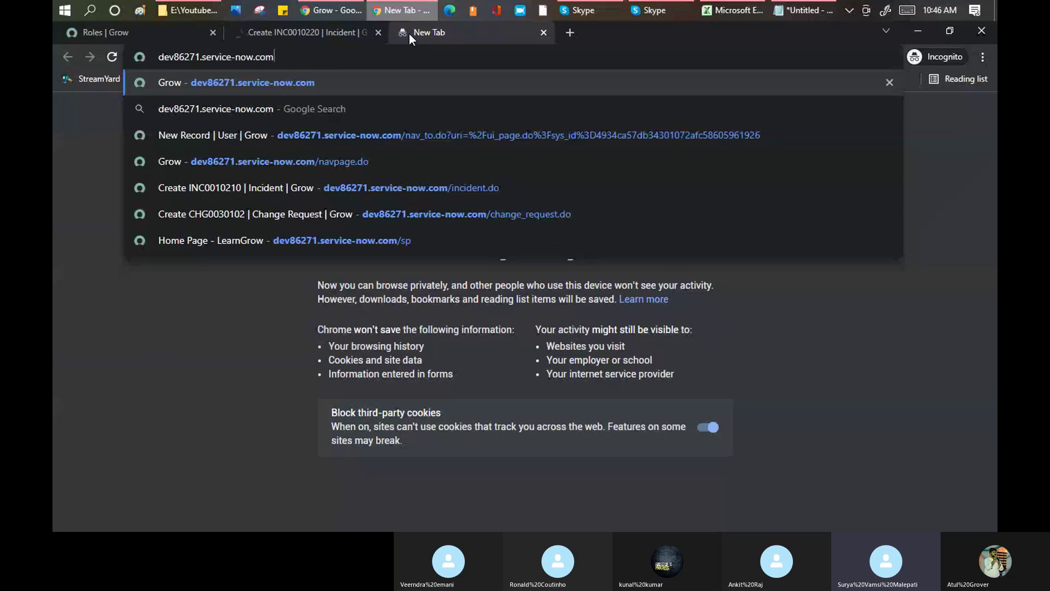
type("/in")
key("Return")
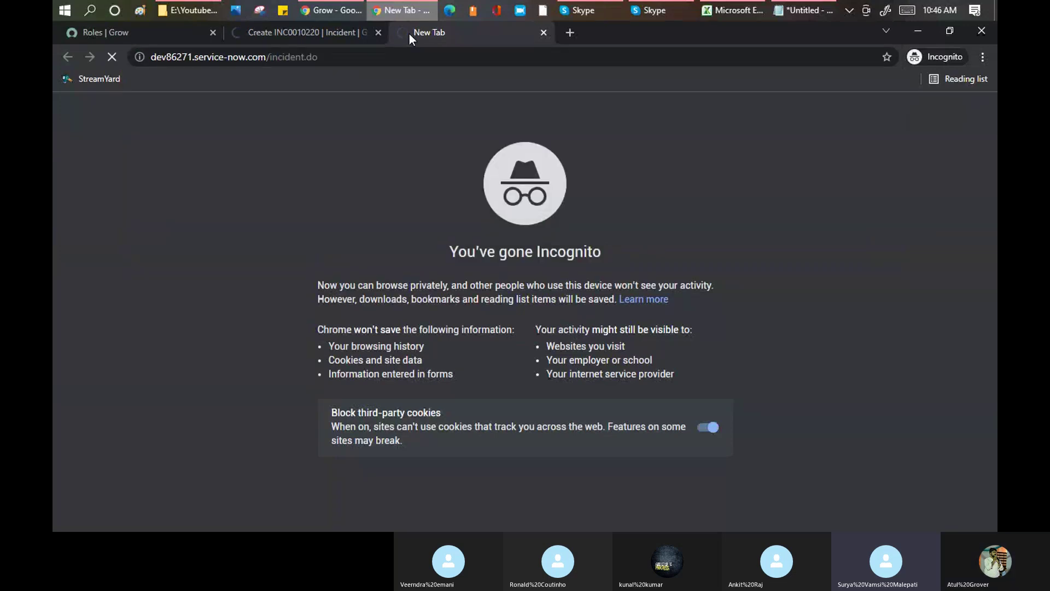
- Bring up the blank new incident INC0010222 and select its Learn n Grow assignment group text
left_click(291, 35)
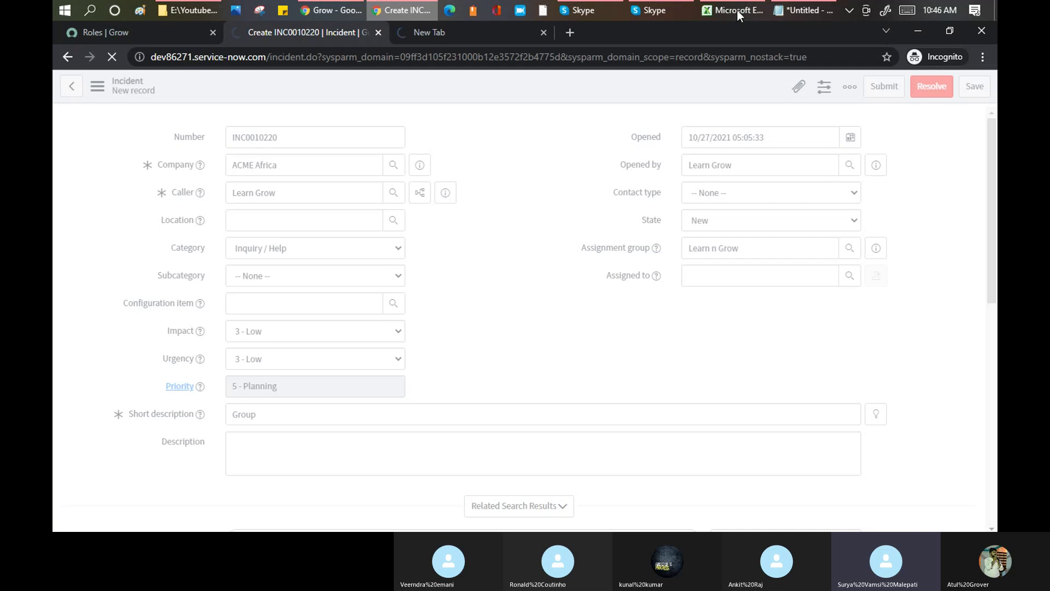
left_click(850, 10)
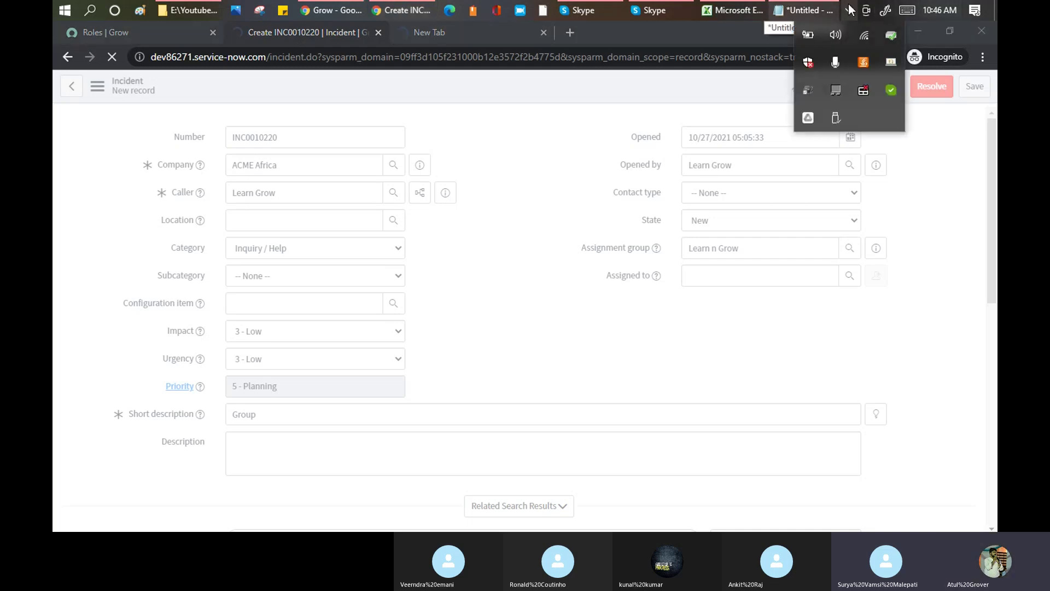
left_click(324, 35)
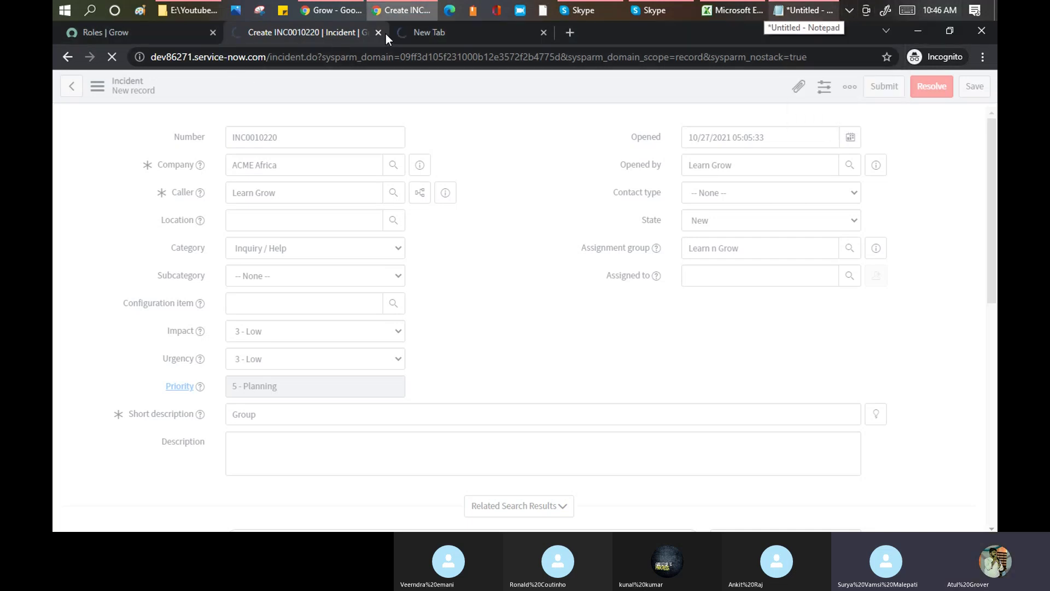
left_click(428, 31)
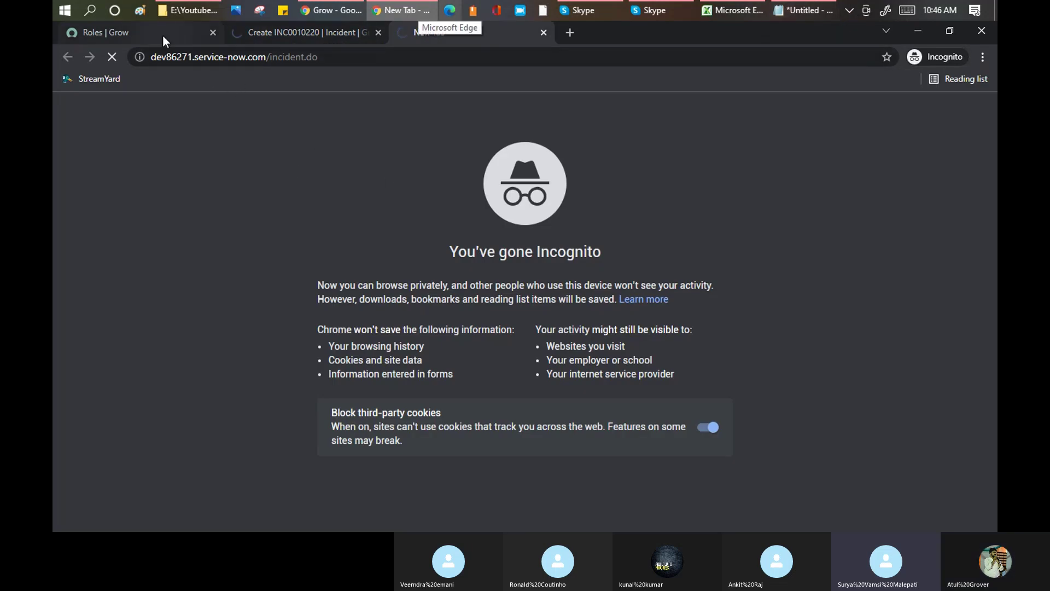
left_click(327, 33)
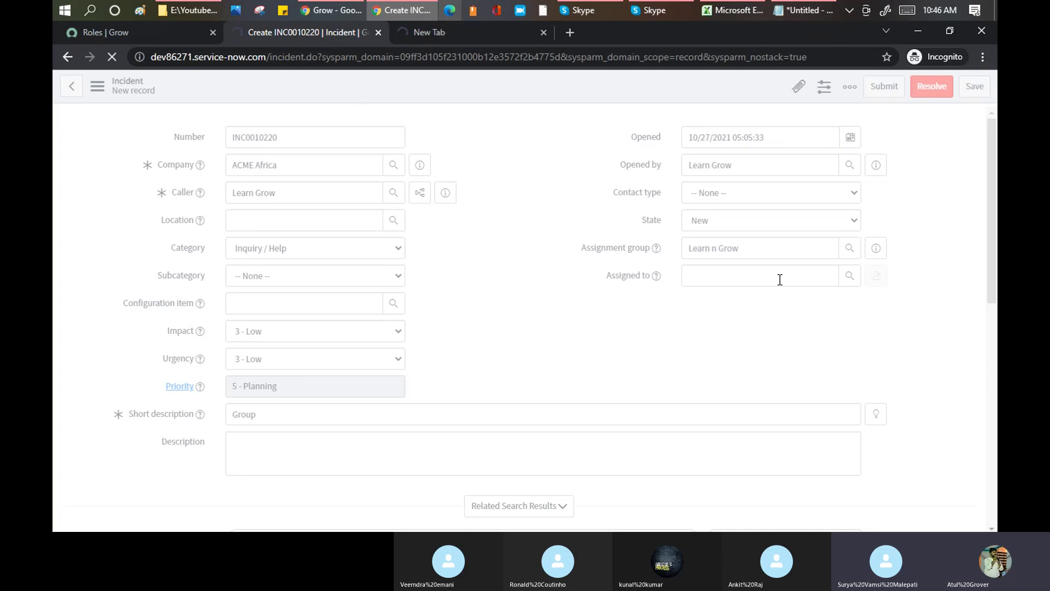
left_click(732, 249)
left_click_drag(738, 249, 680, 252)
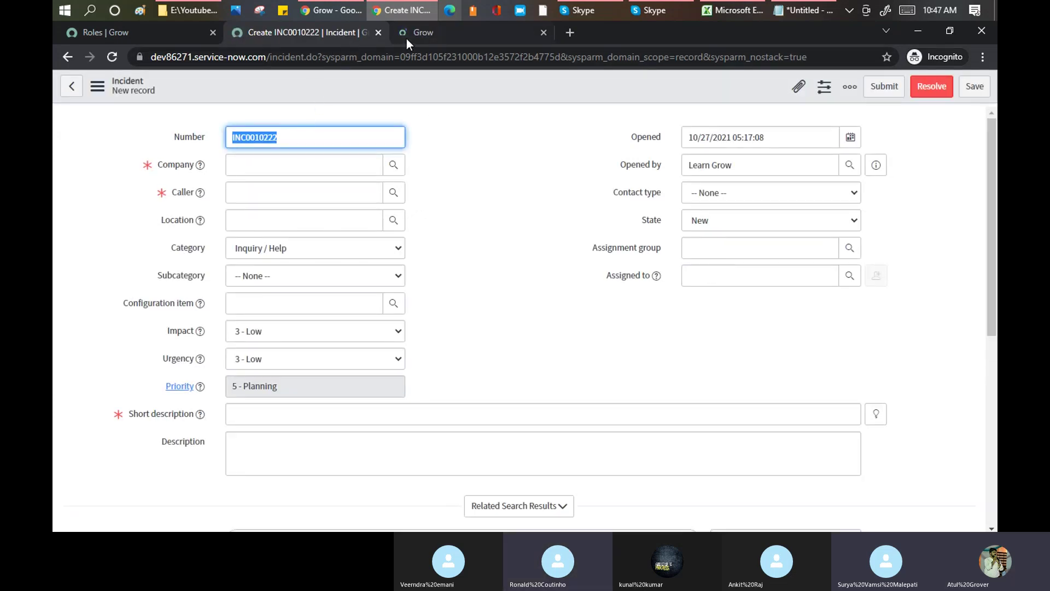
- Set the assignment group to Learn n Grow by typing 'lea' and choosing the suggestion
left_click(700, 247)
type("lea")
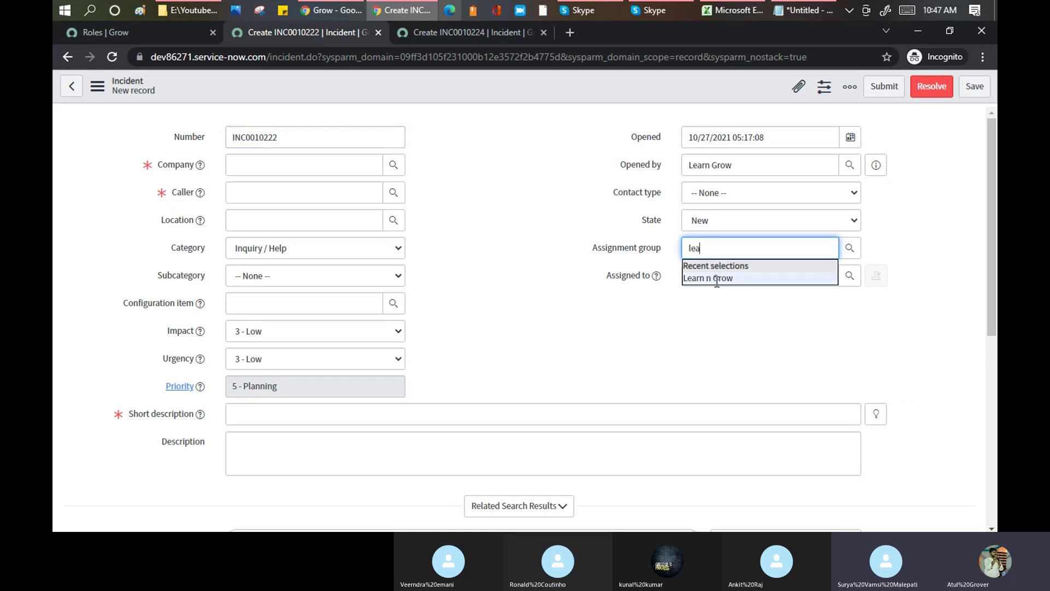
left_click(713, 277)
left_click(717, 276)
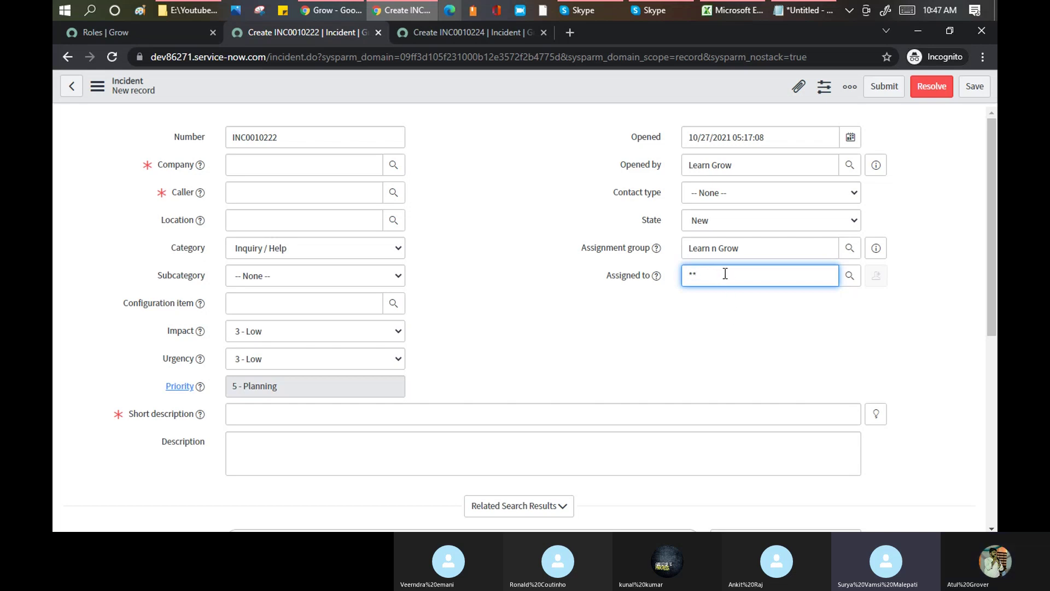
- Clear Assigned to, check its lookup and find no users offered for Learn n Grow
double_click(725, 274)
key("BackSpace")
key("BackSpace")
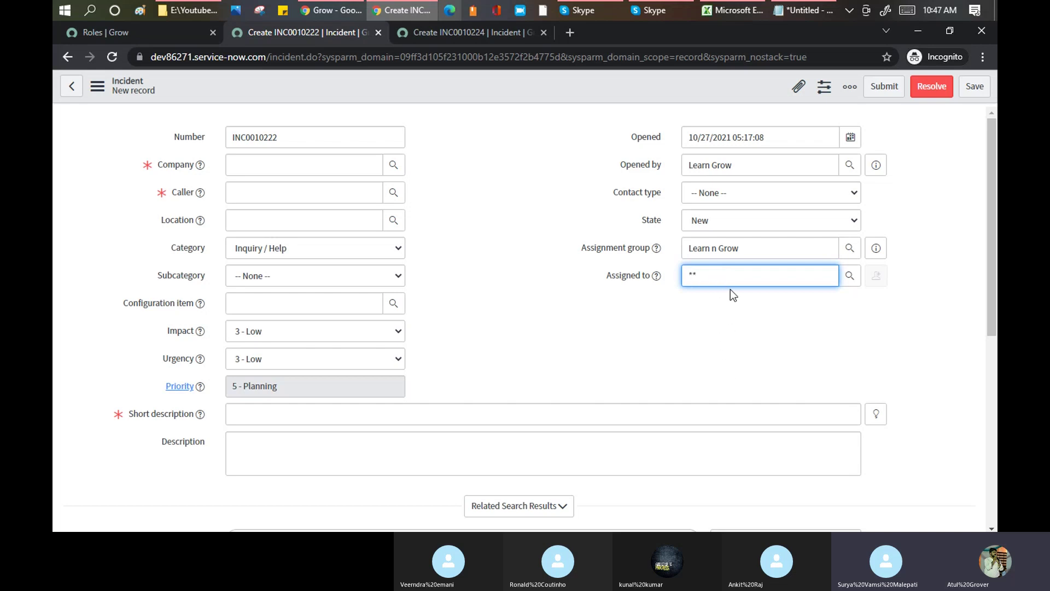
type("**")
left_click_drag(713, 275, 625, 265)
key("BackSpace")
left_click(845, 277)
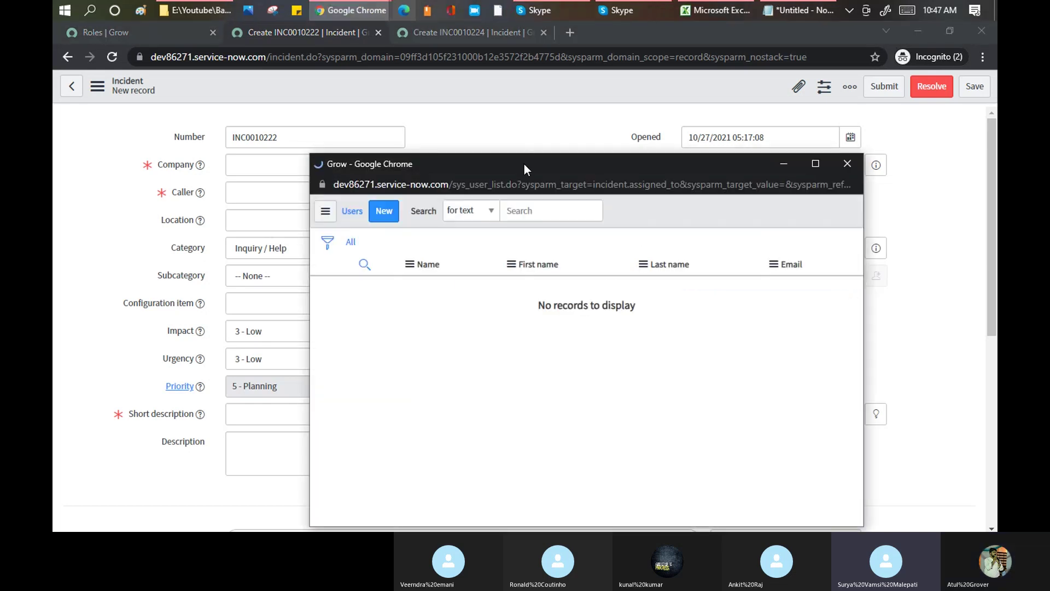
left_click_drag(525, 163, 536, 96)
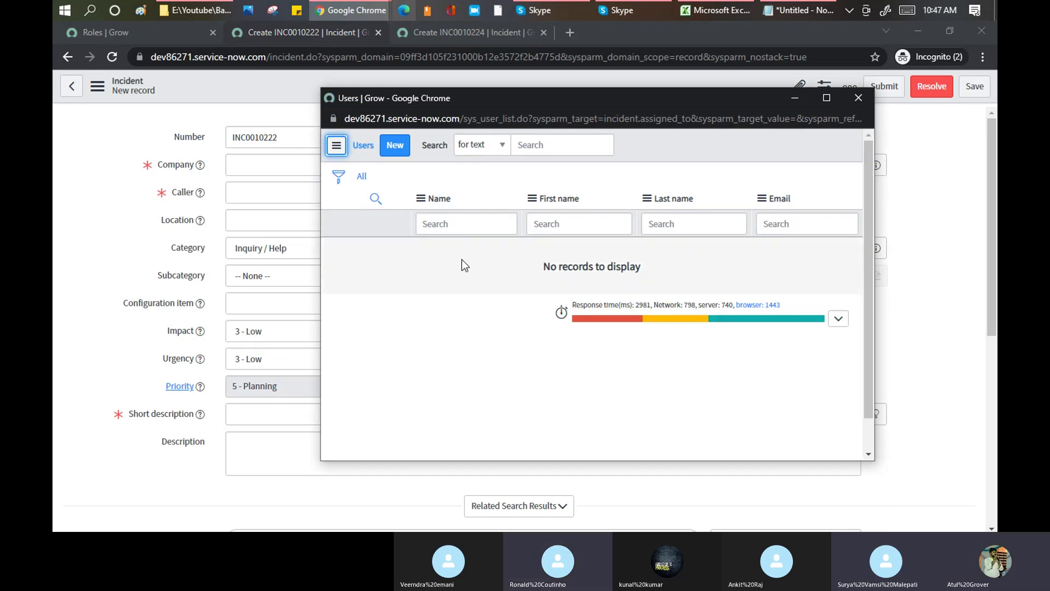
left_click(857, 100)
left_click(725, 275)
type("RO")
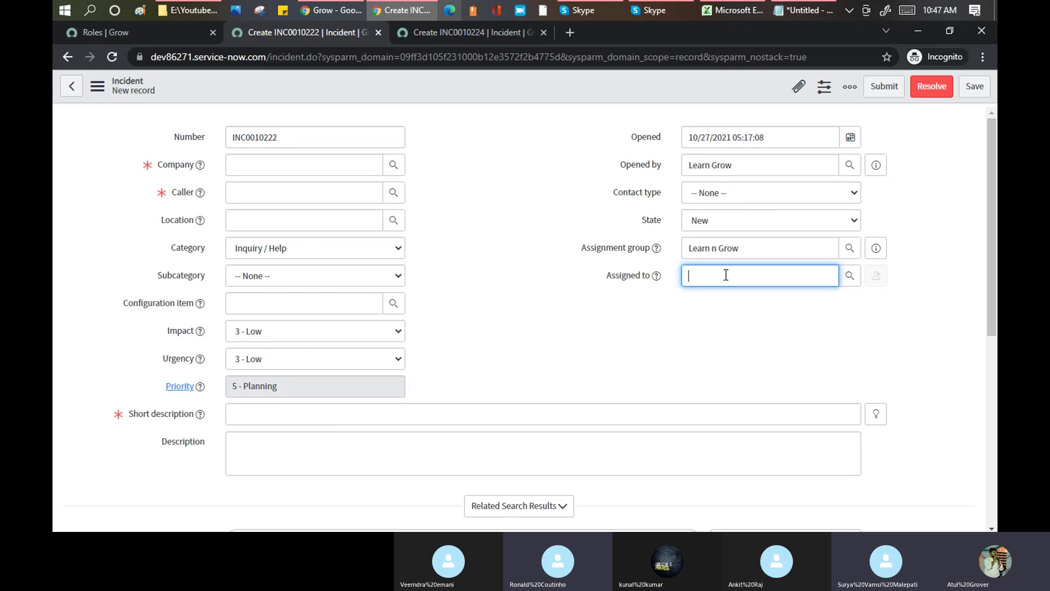
- Compare incidents INC0010224 and INC0010222, then return to the Roles list filtered to change
left_click(455, 26)
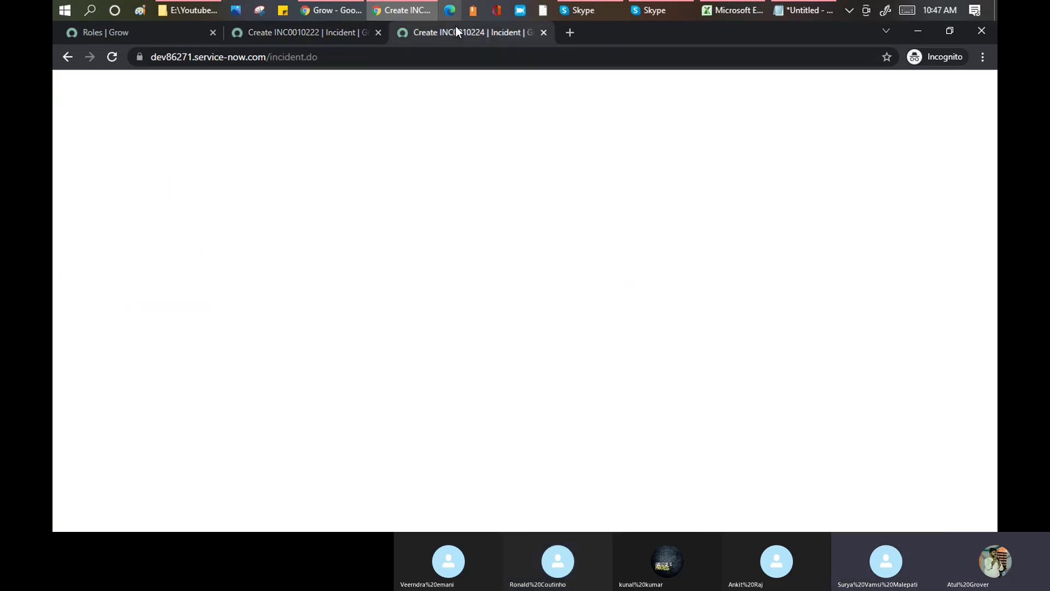
left_click(278, 27)
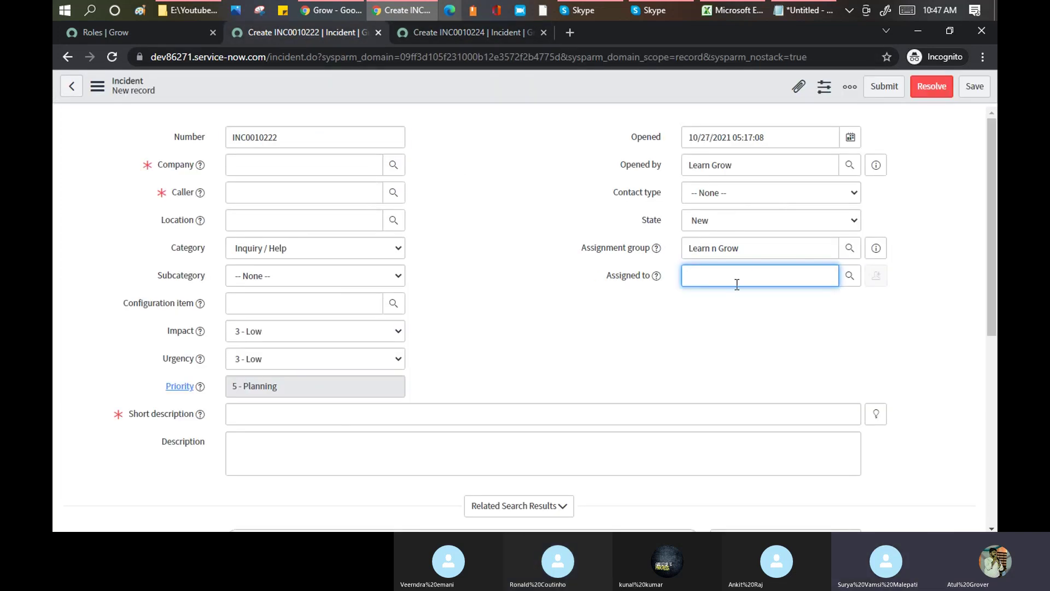
left_click_drag(753, 253, 574, 247)
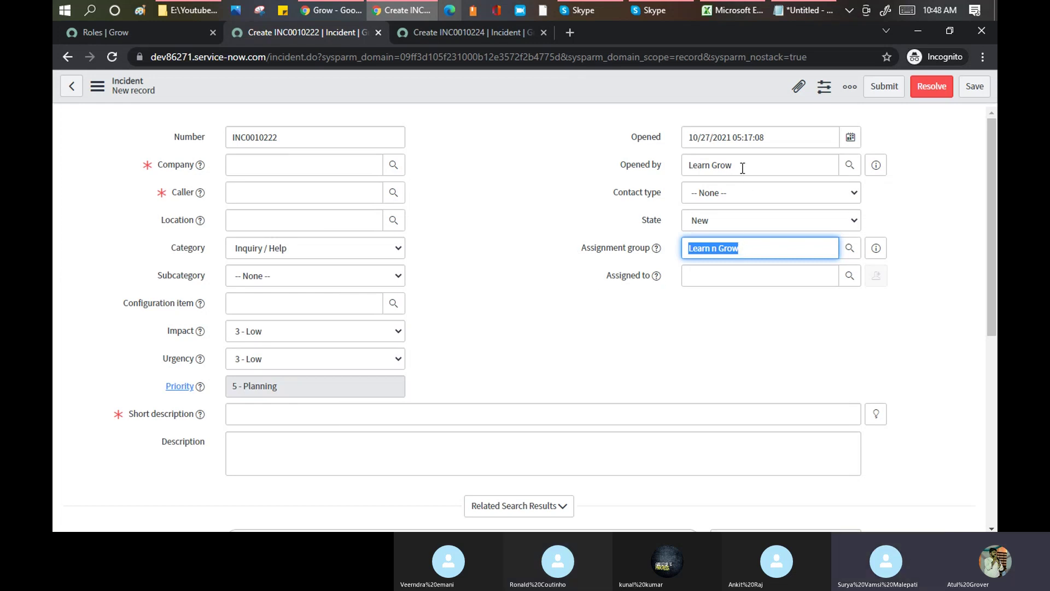
left_click(787, 275)
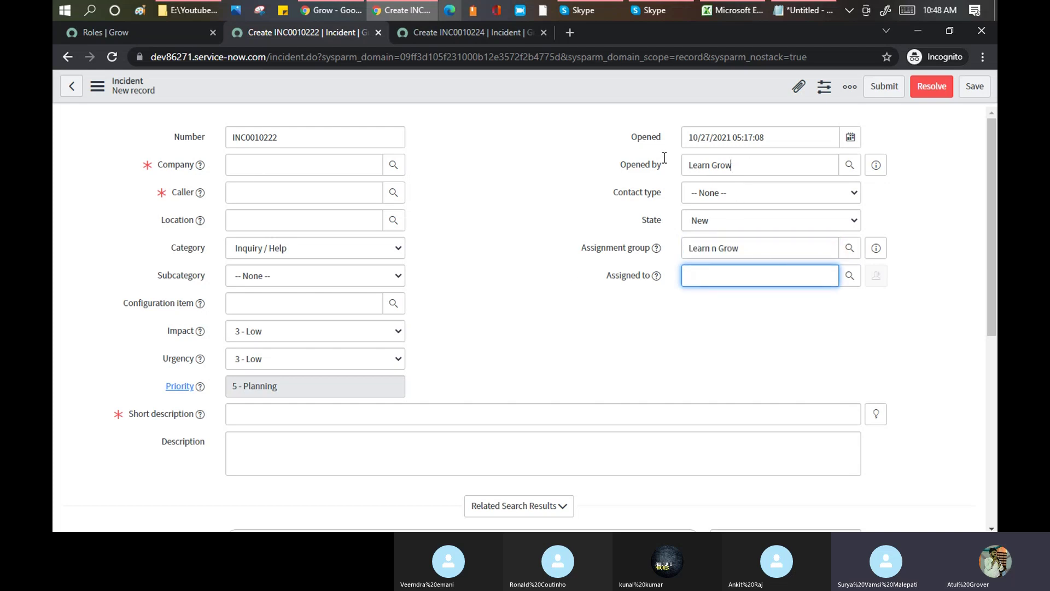
triple_click(689, 159)
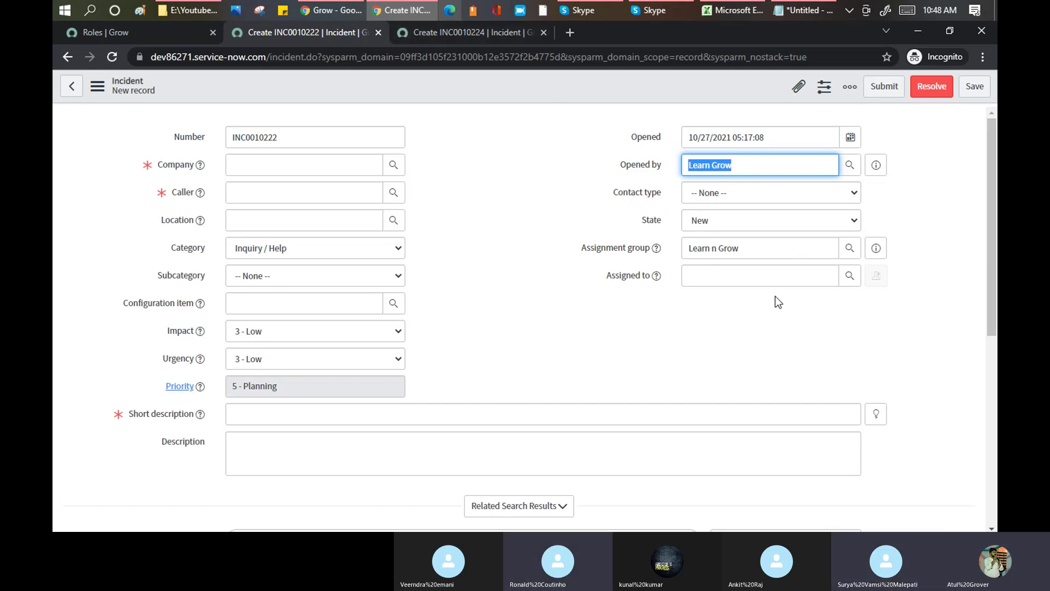
left_click(116, 31)
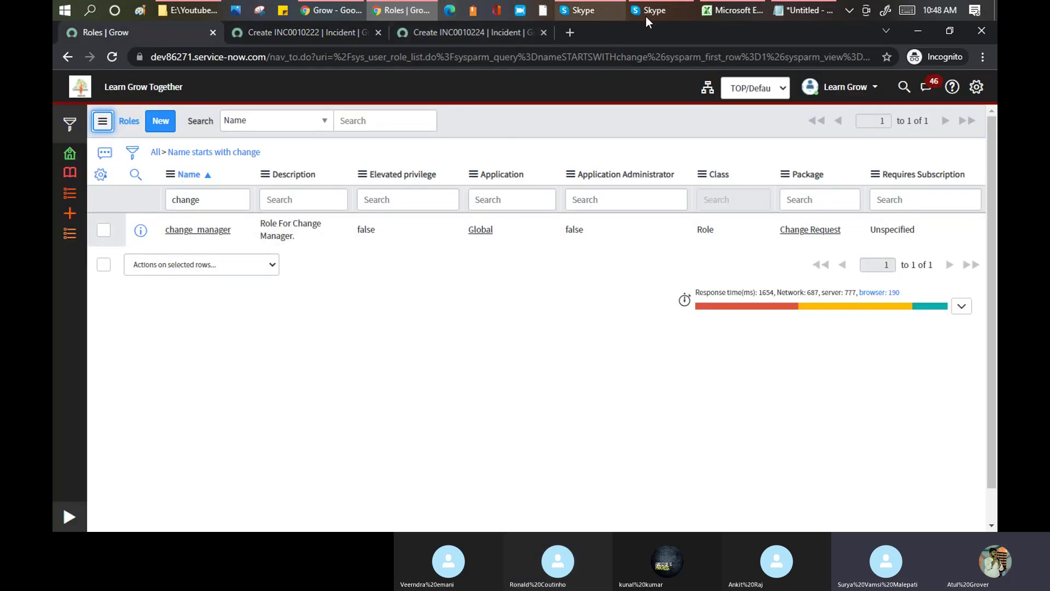
- Read the task list in the Skype training chat, then start a new empty browser tab
left_click(583, 12)
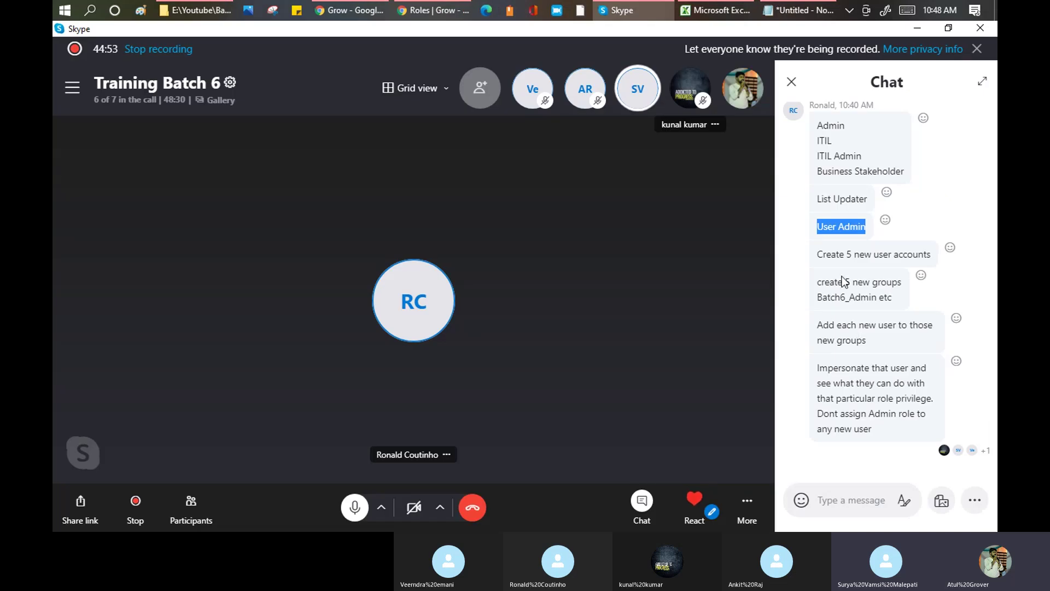
left_click(353, 12)
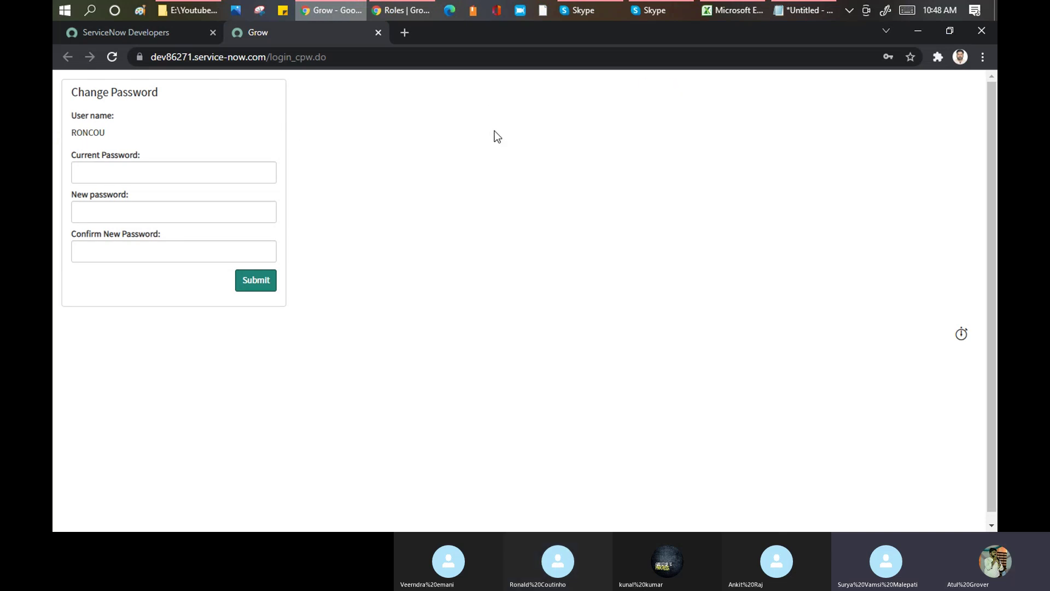
left_click(151, 32)
left_click(416, 12)
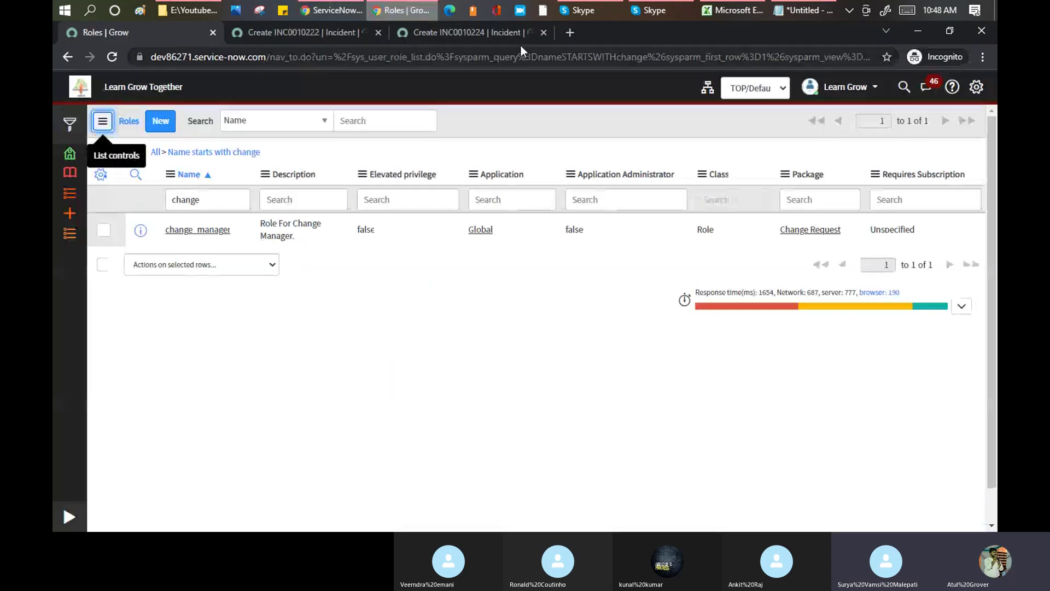
left_click(570, 33)
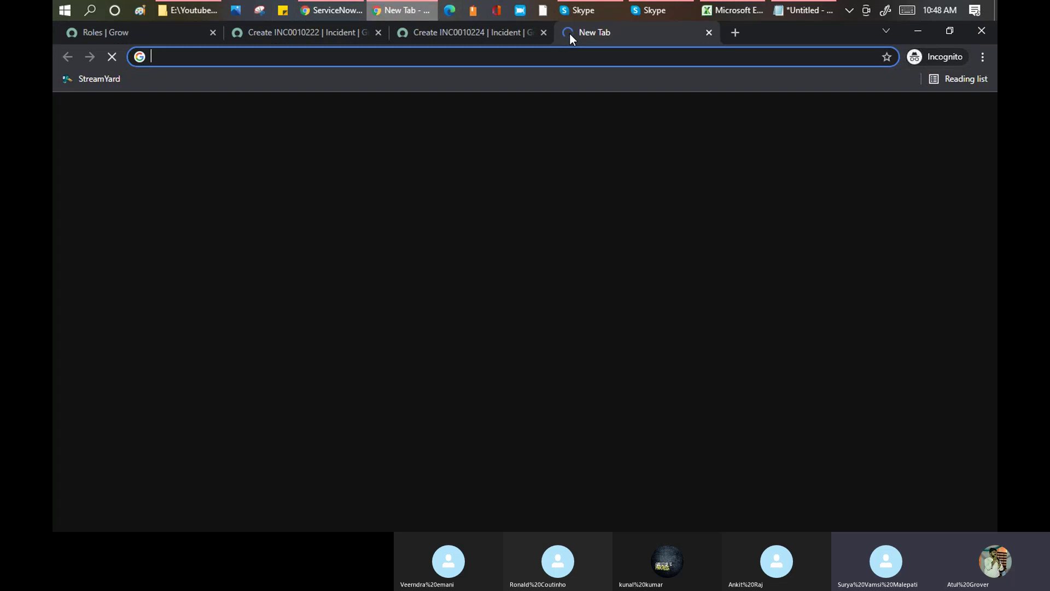
- Google 'parent group purpose servicenow' and open the first Now Community result on parent groups
type("parent group purpose")
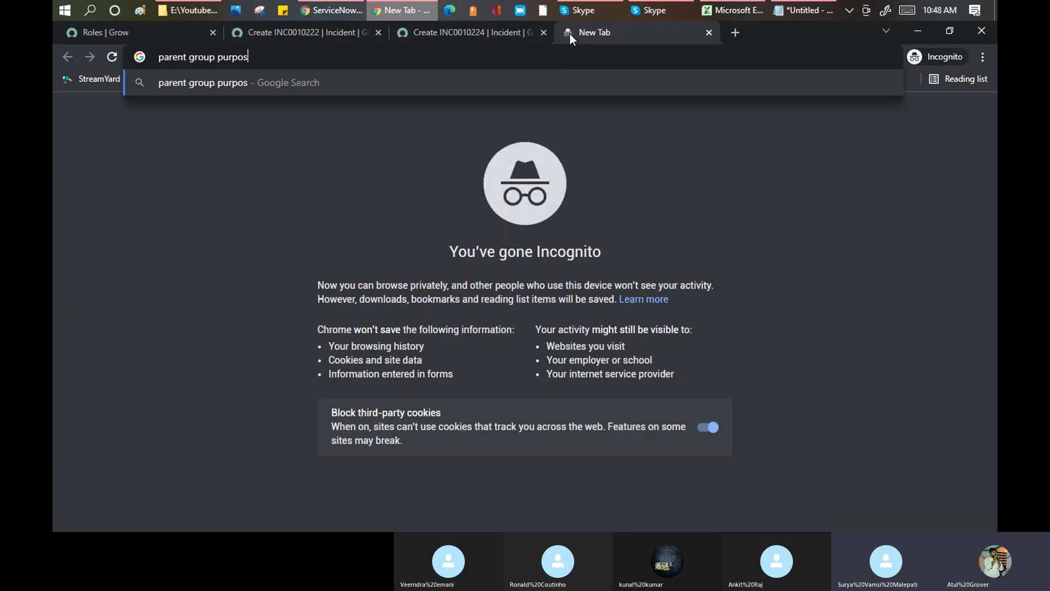
key("Return")
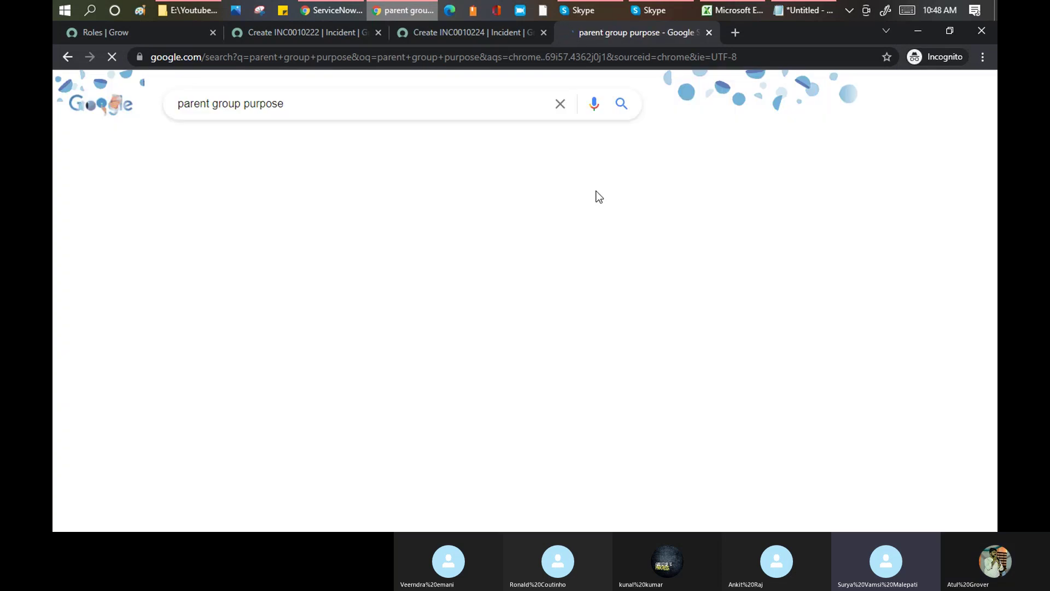
left_click(345, 103)
type("serv")
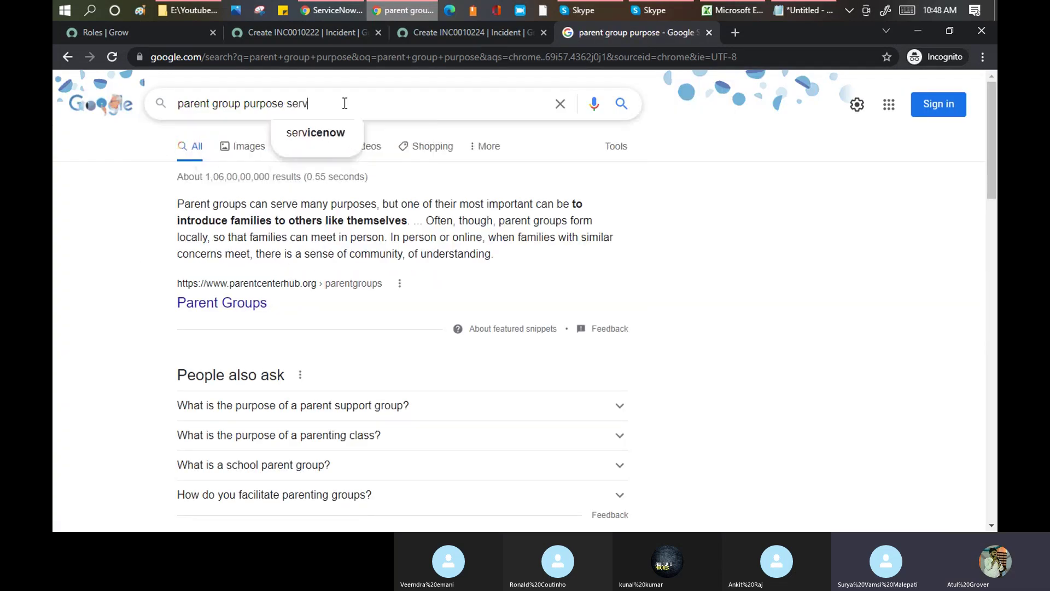
type("icenow")
key("Return")
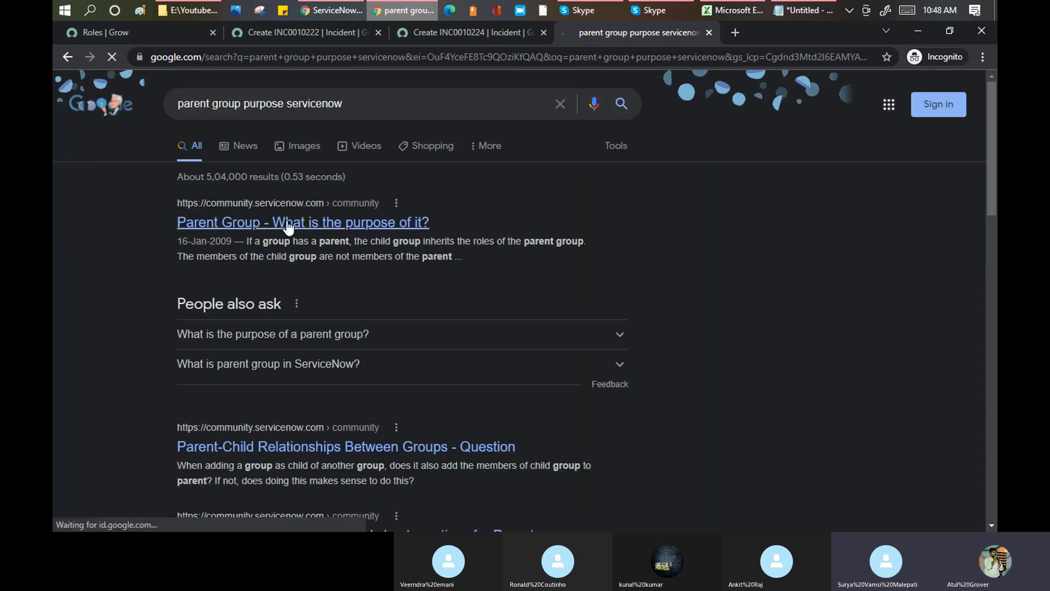
left_click(288, 228)
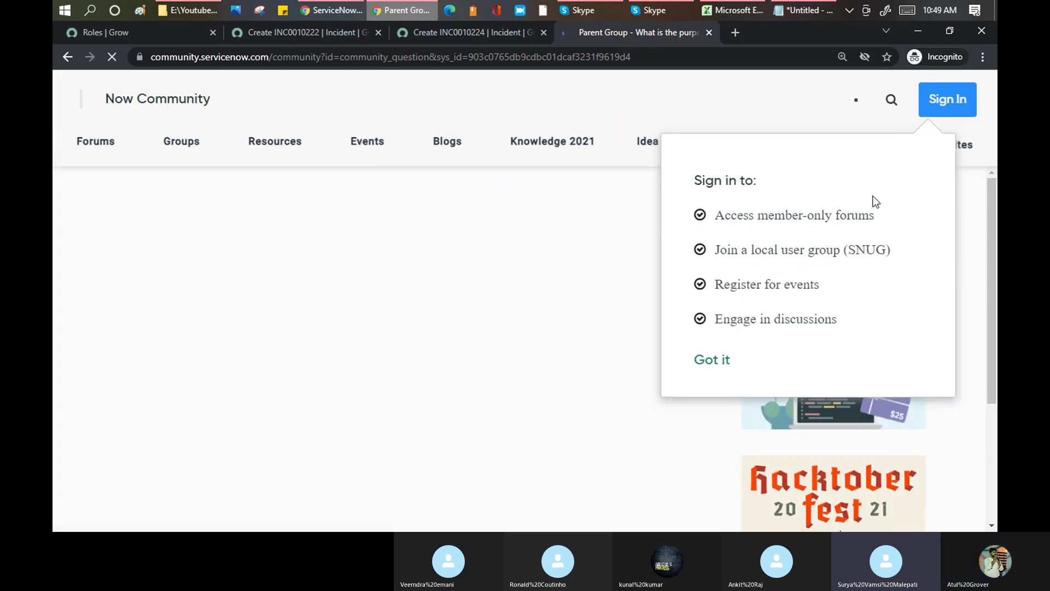
- Dismiss the sign-in and cookie notices, highlight the role-inheritance sentence, then return to INC0010222
left_click(724, 360)
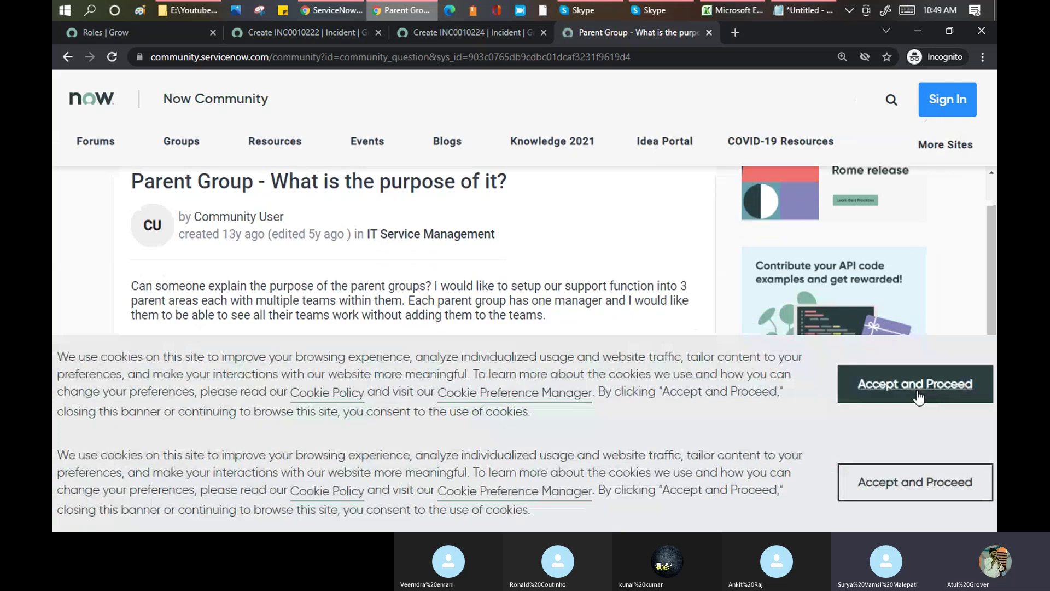
left_click(851, 395)
scroll(356, 269, "down", 1)
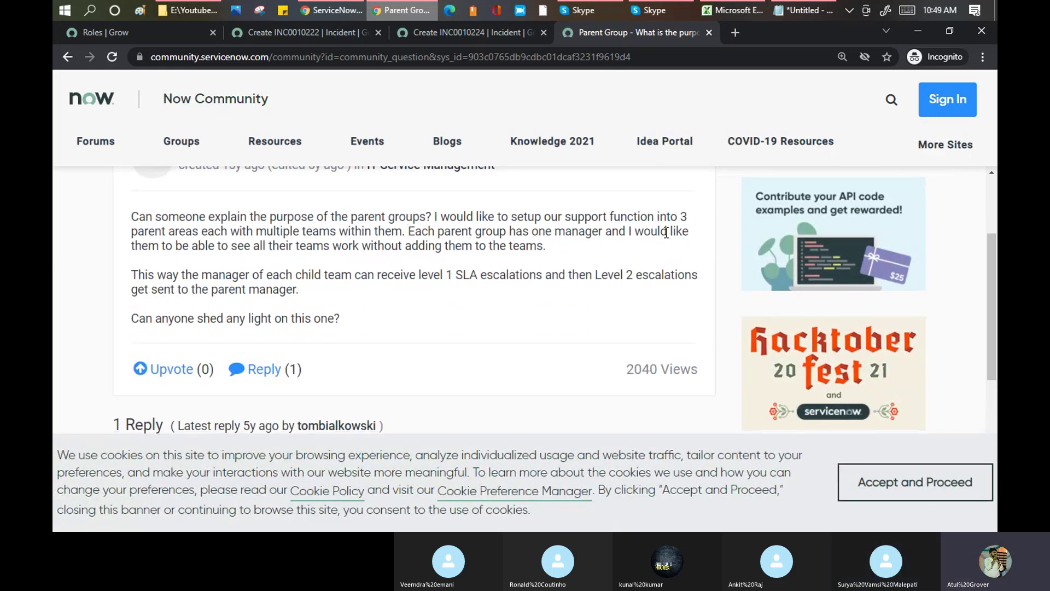
scroll(306, 249, "down", 5)
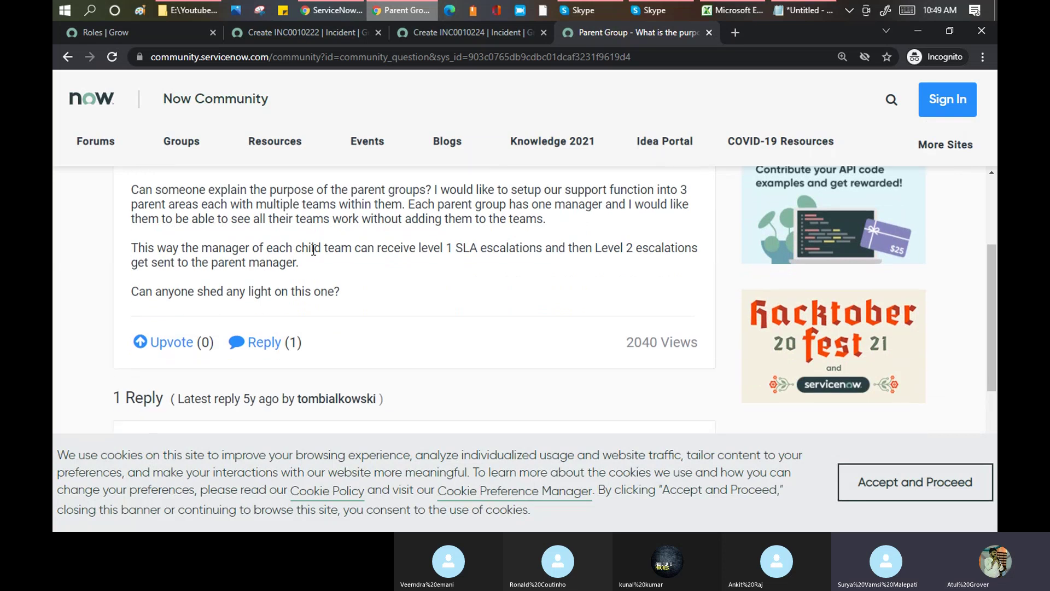
scroll(313, 255, "down", 1)
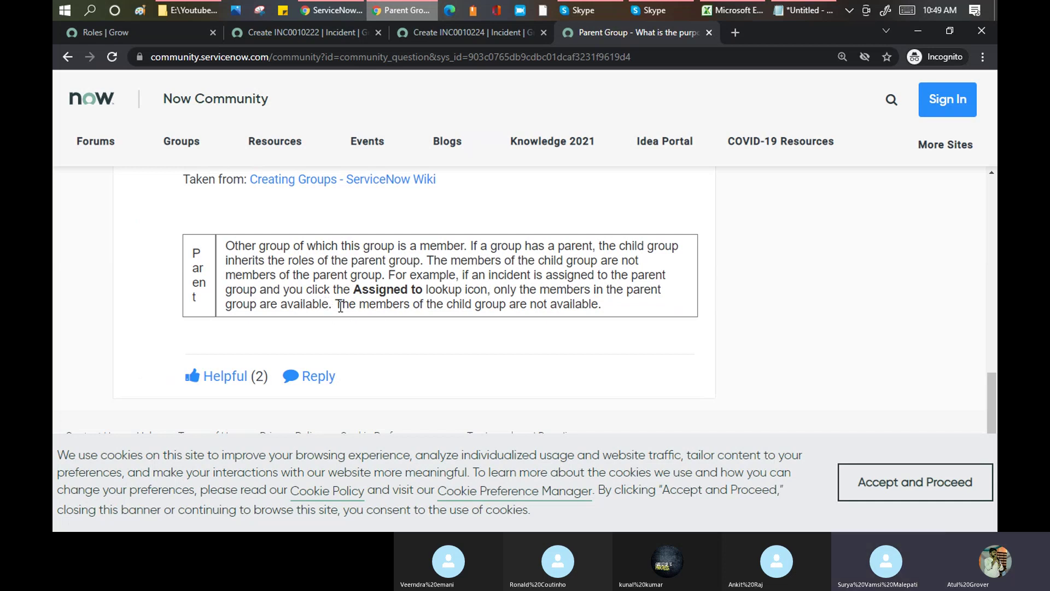
left_click_drag(322, 303, 329, 305)
left_click_drag(227, 262, 421, 261)
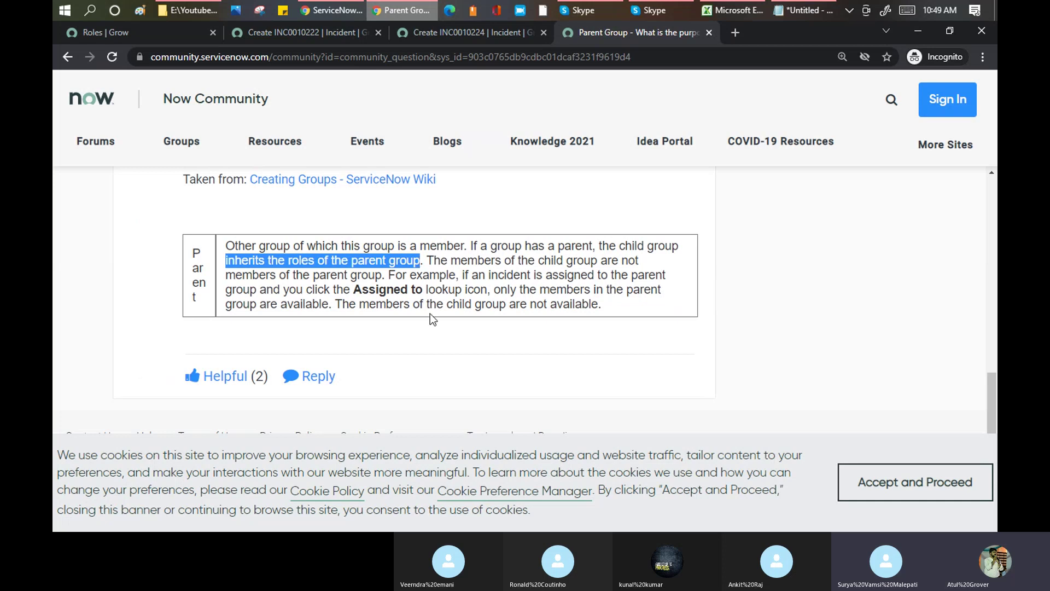
left_click(328, 37)
left_click(710, 273)
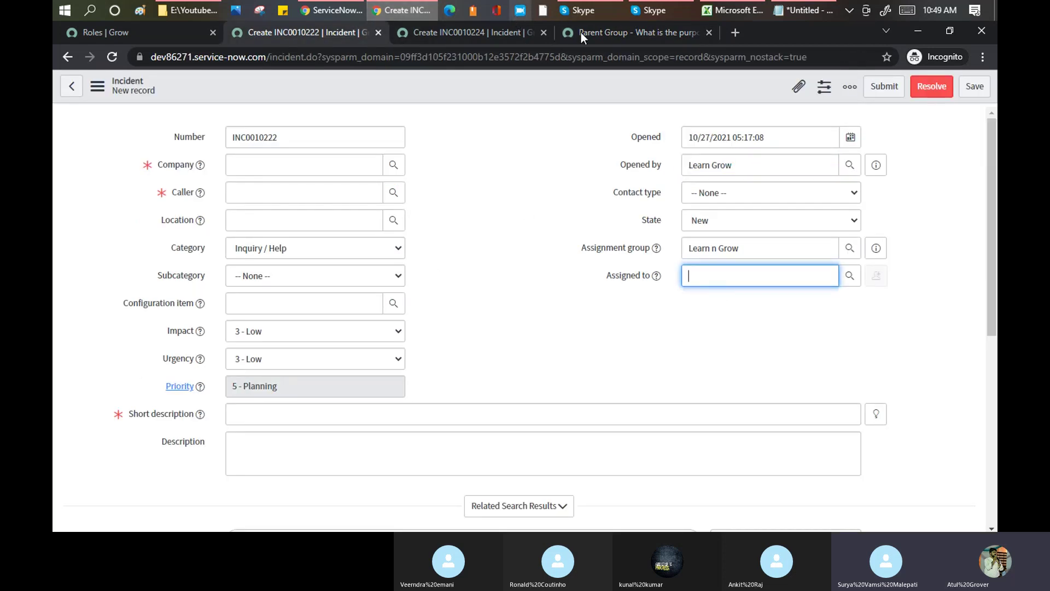
- Highlight the post's sentences on child group members and the Assigned to lookup for incidents
left_click(616, 35)
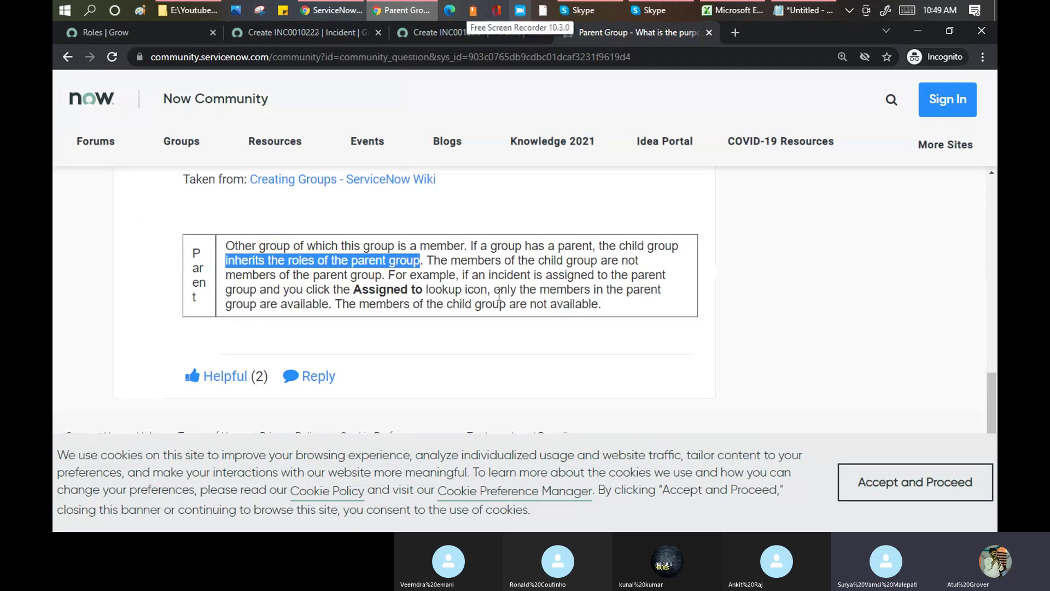
left_click_drag(336, 304, 599, 321)
left_click_drag(462, 276, 614, 281)
left_click_drag(354, 290, 329, 309)
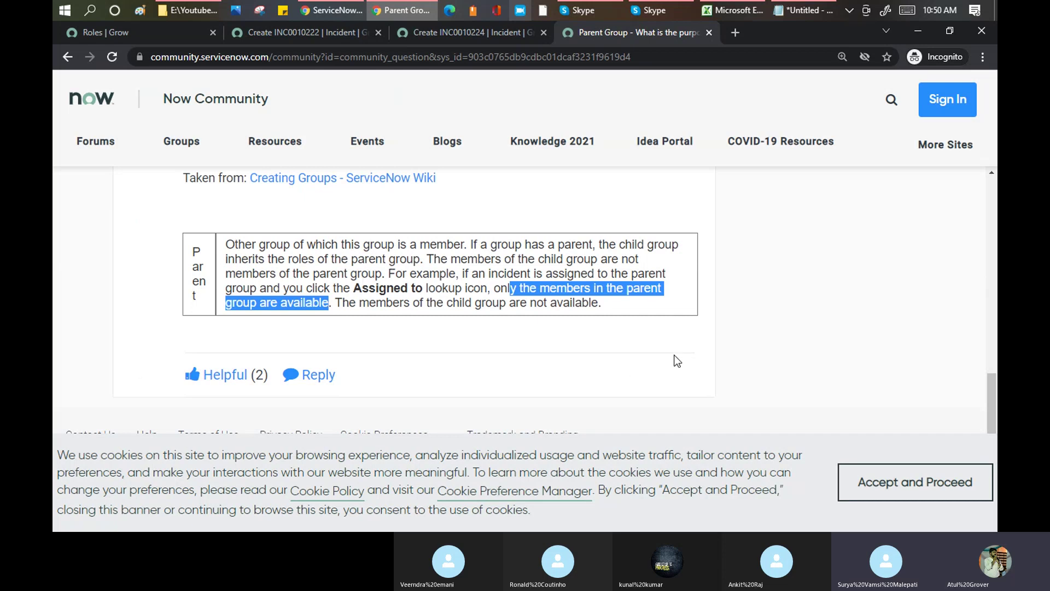
left_click(933, 489)
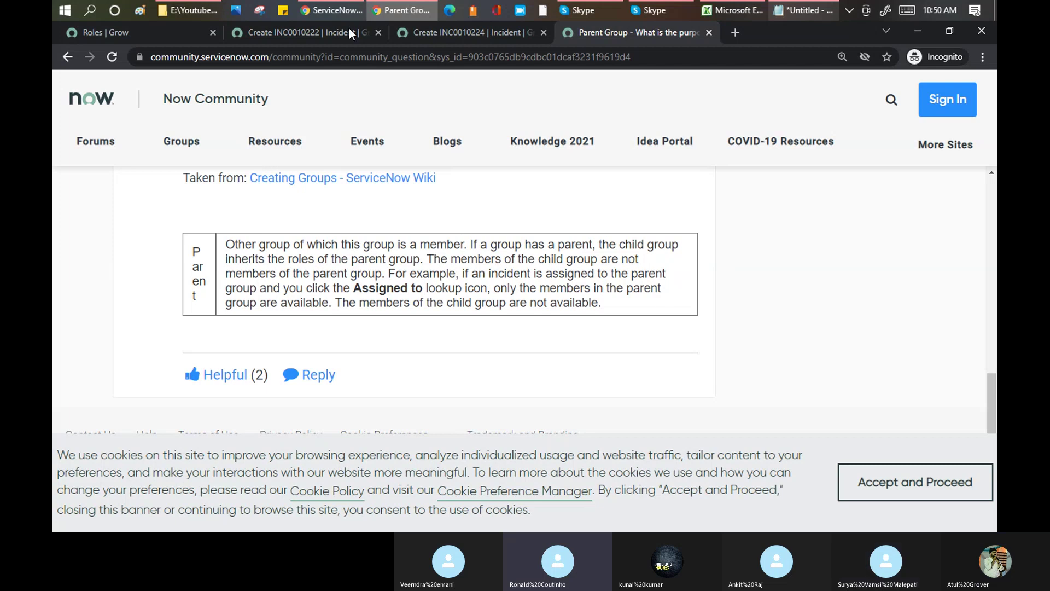
- Replace INC0010222's Learn n Grow assignment group with Batch6 from the suggestions
left_click(307, 34)
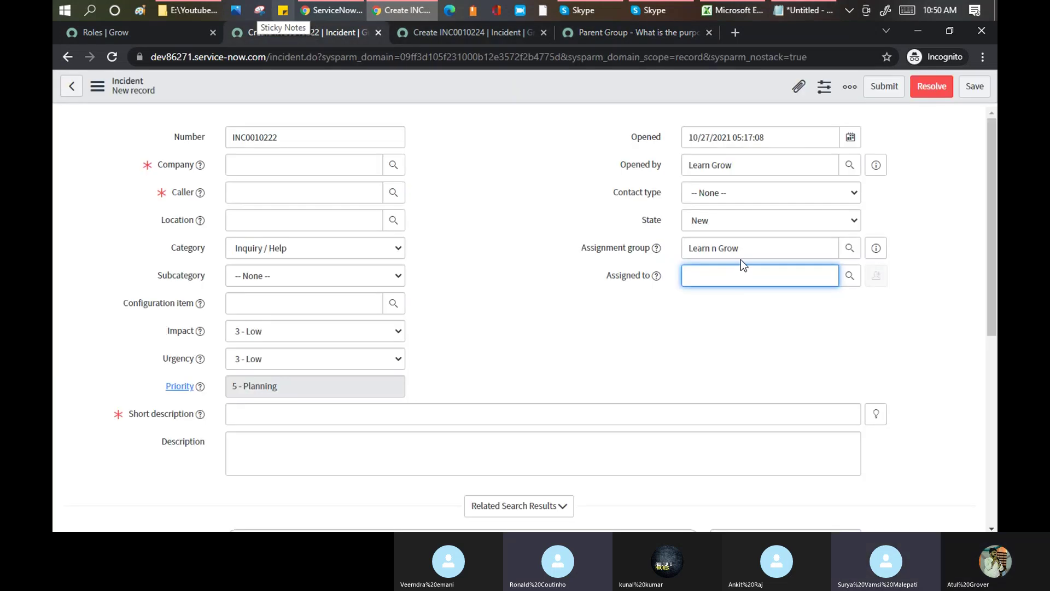
key("shift+Tab")
type("Btach")
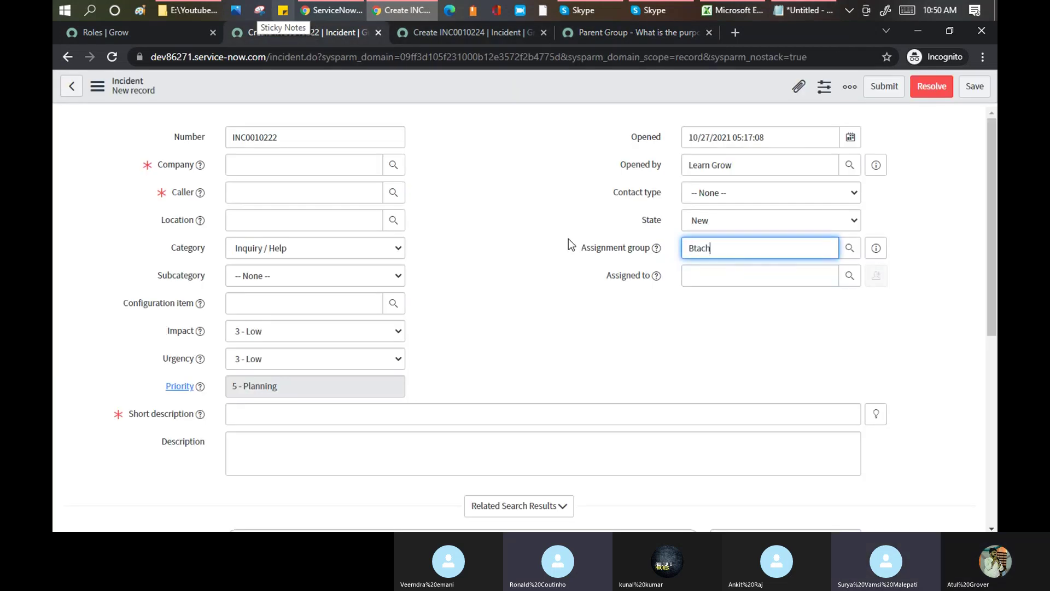
key("BackSpace")
key("BackSpace")
key("BackSpace")
key("BackSpace")
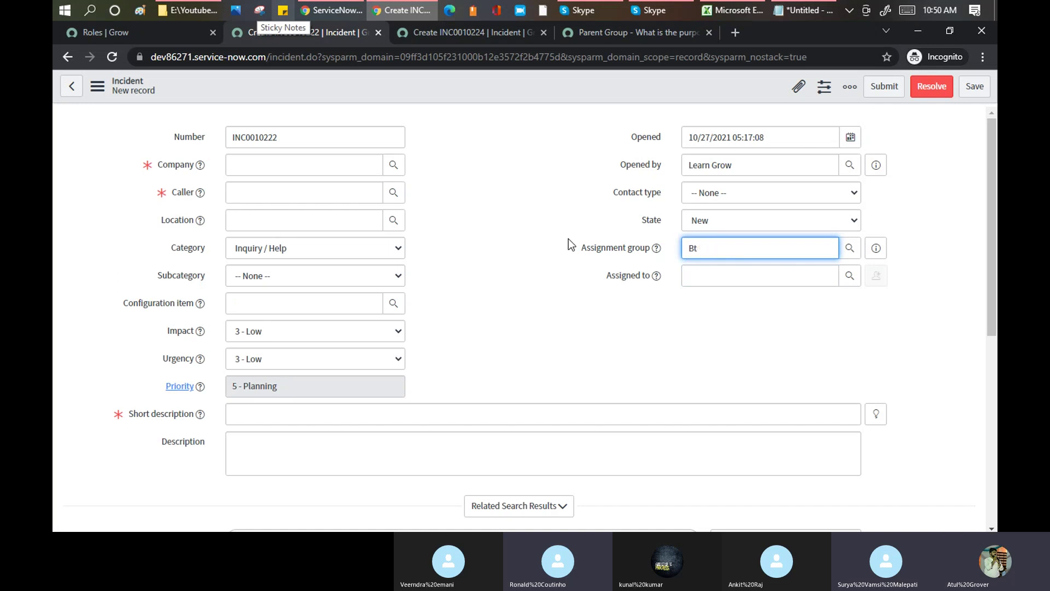
type("atche")
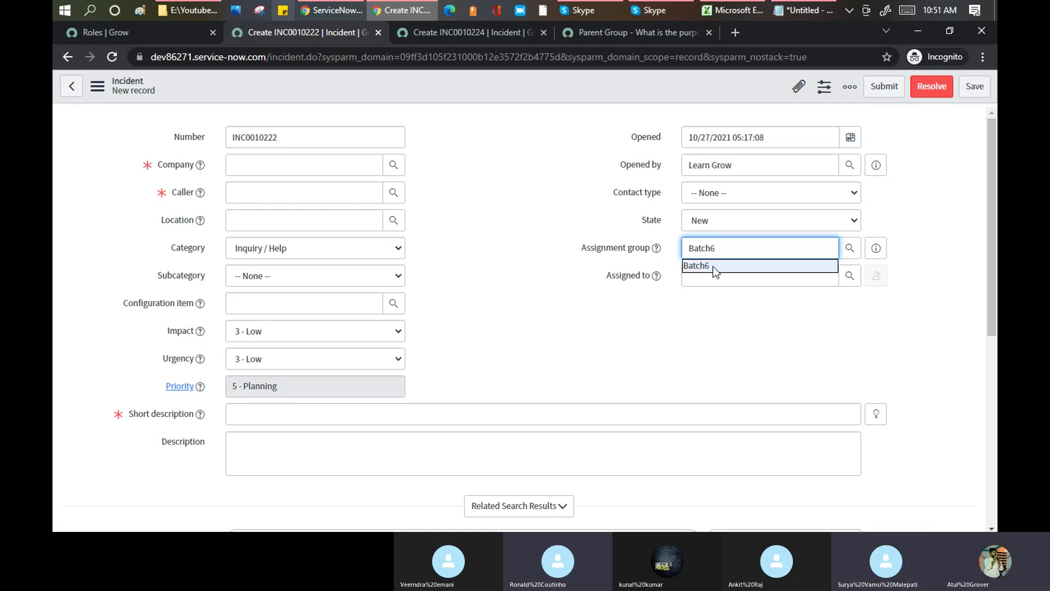
left_click(714, 266)
left_click(720, 279)
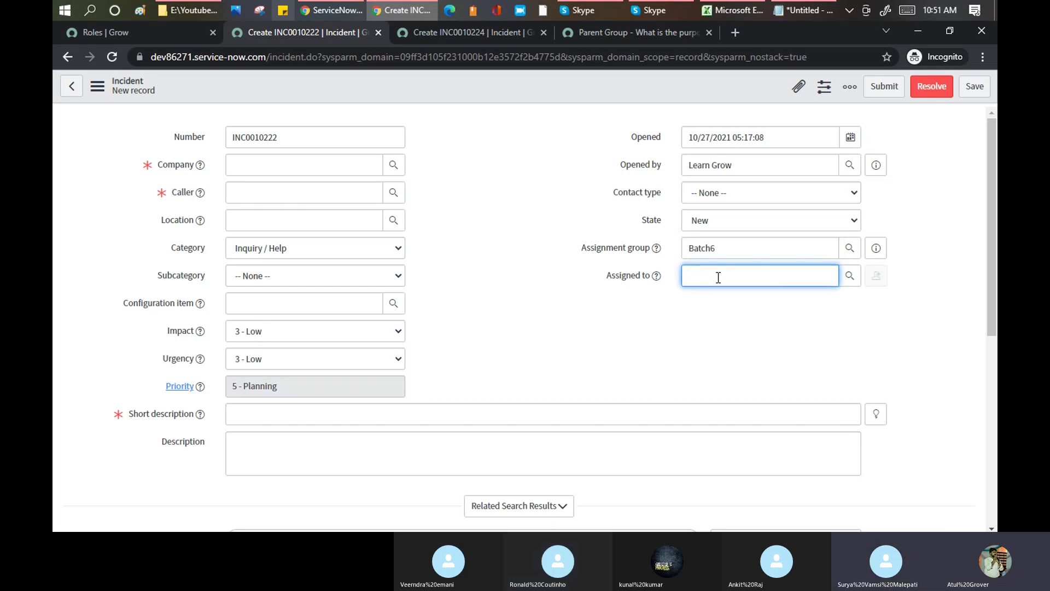
left_click(629, 246)
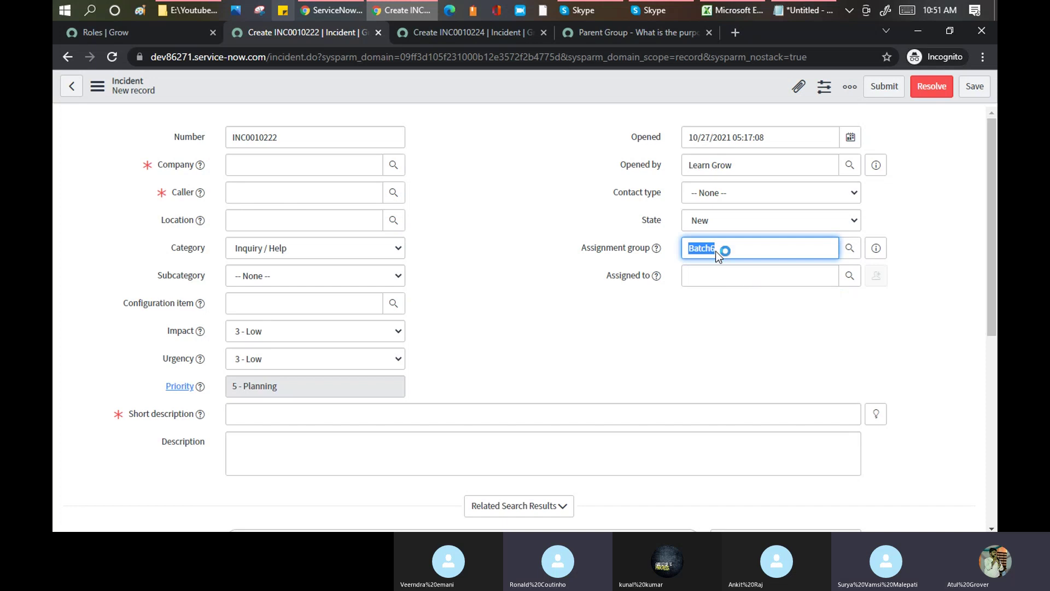
- Highlight the post's lines on child groups inheriting parent roles, then return to the change-filtered Roles list
left_click(613, 32)
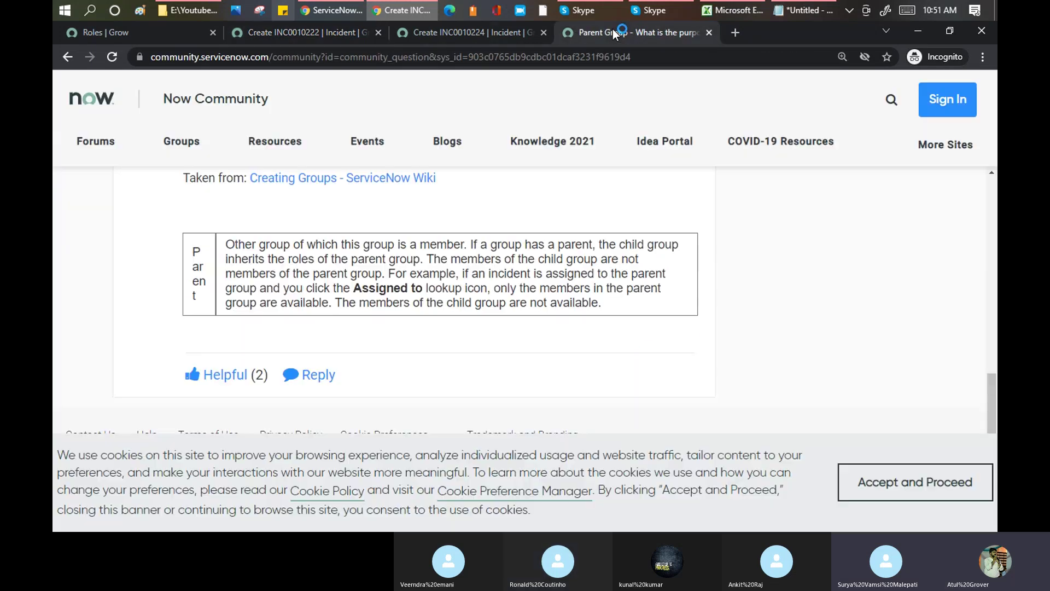
left_click_drag(470, 245, 425, 259)
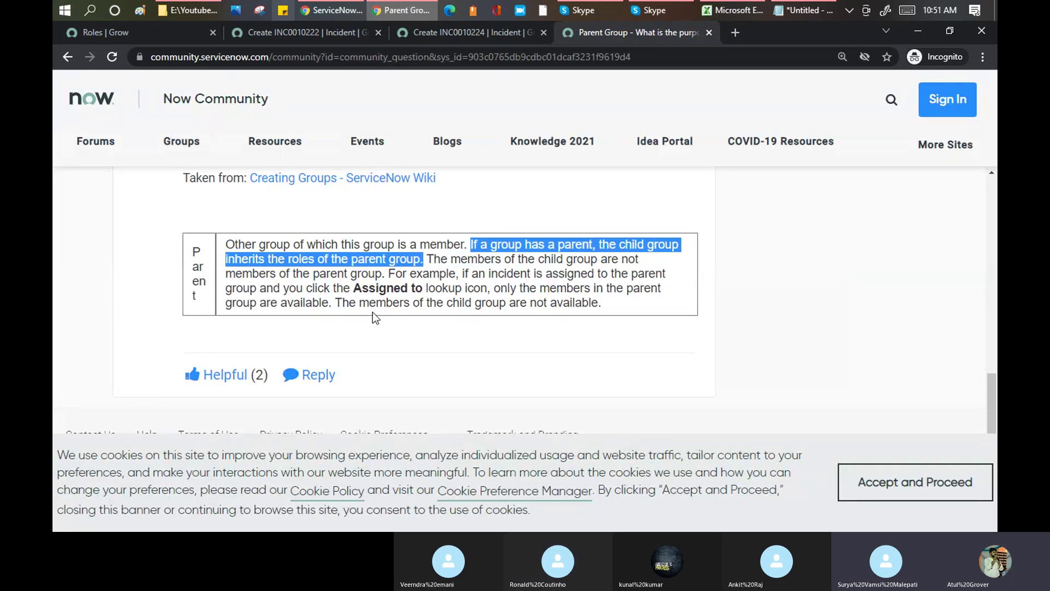
left_click_drag(351, 302, 605, 299)
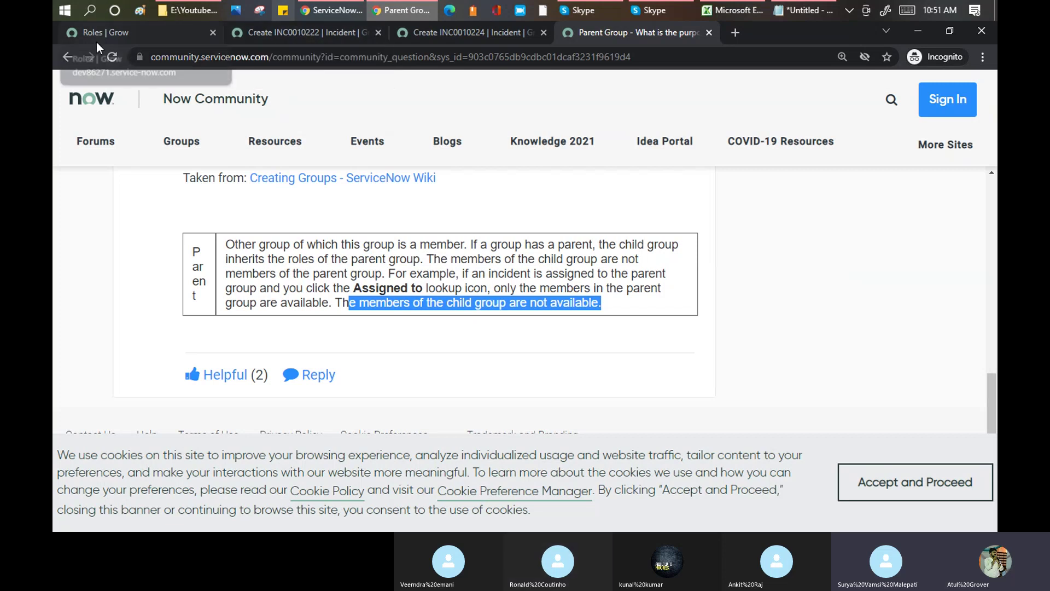
left_click(111, 35)
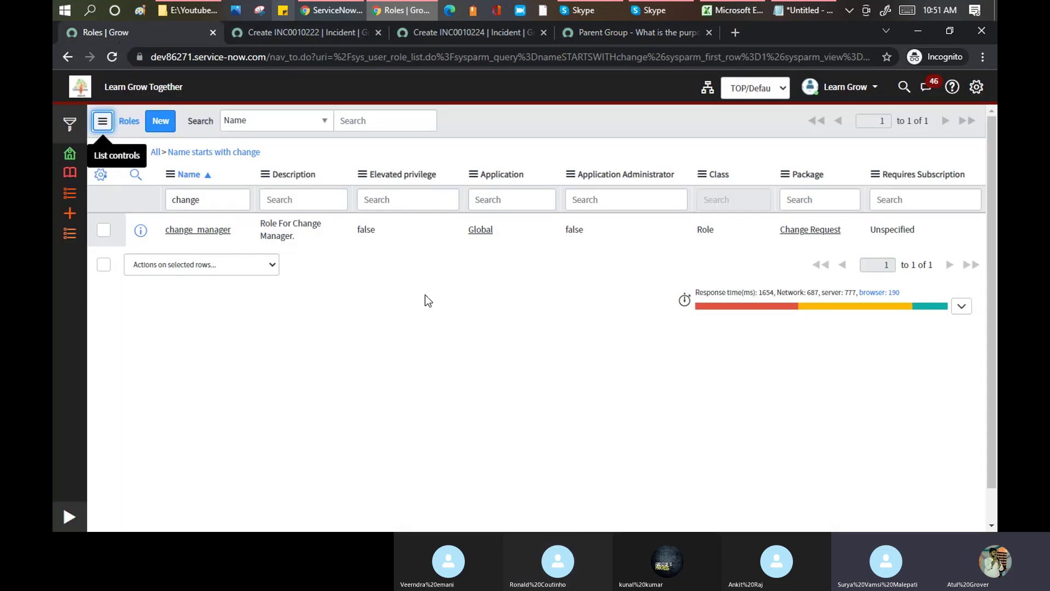
- Walk through the Training_Master agenda from User Creation to Introduction to Update Set, then show the Notepad notes
left_click(735, 11)
left_click_drag(141, 263, 142, 297)
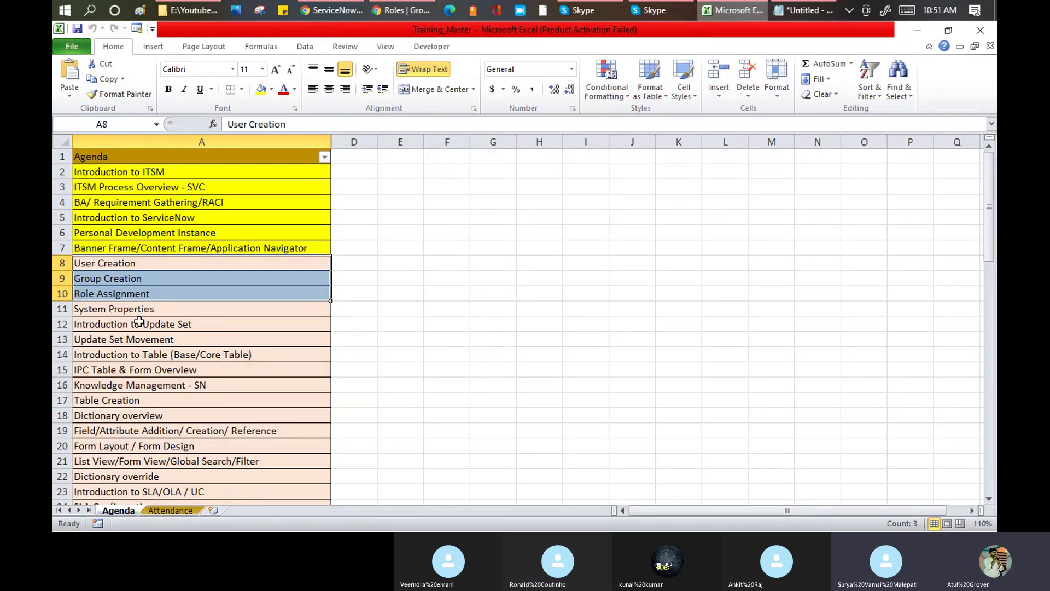
left_click(140, 322)
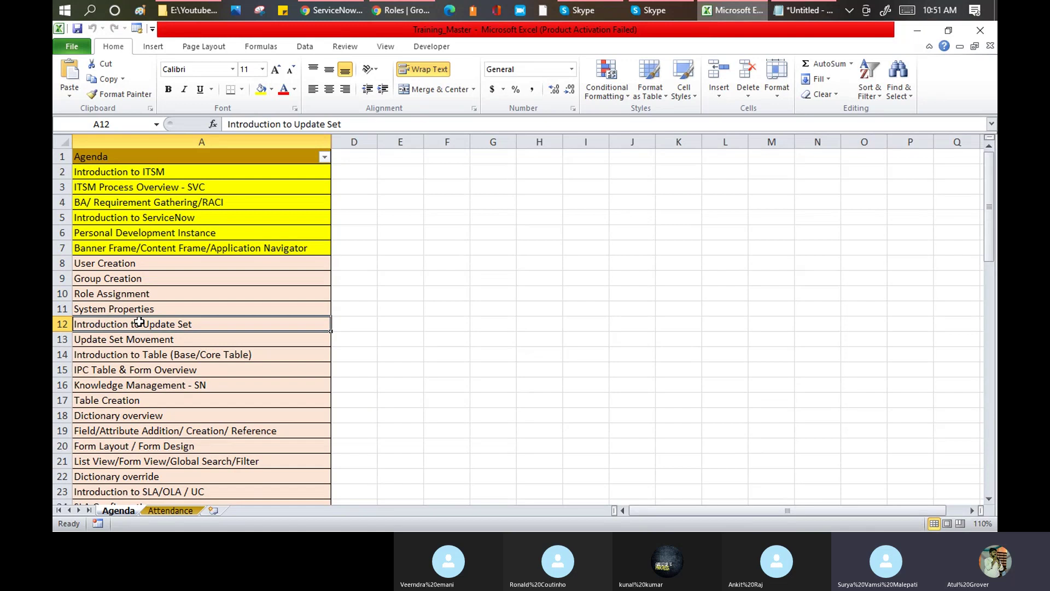
left_click(804, 10)
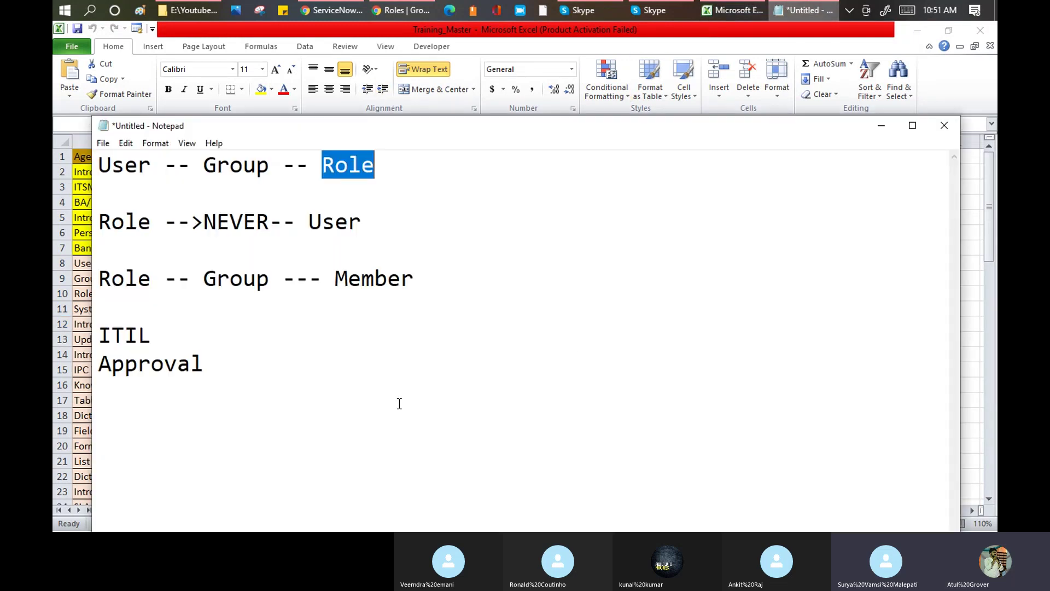
- Add an 'Update Set' line under Approval in Notepad, then go back to the ServiceNow Roles list
key("Return")
key("Return")
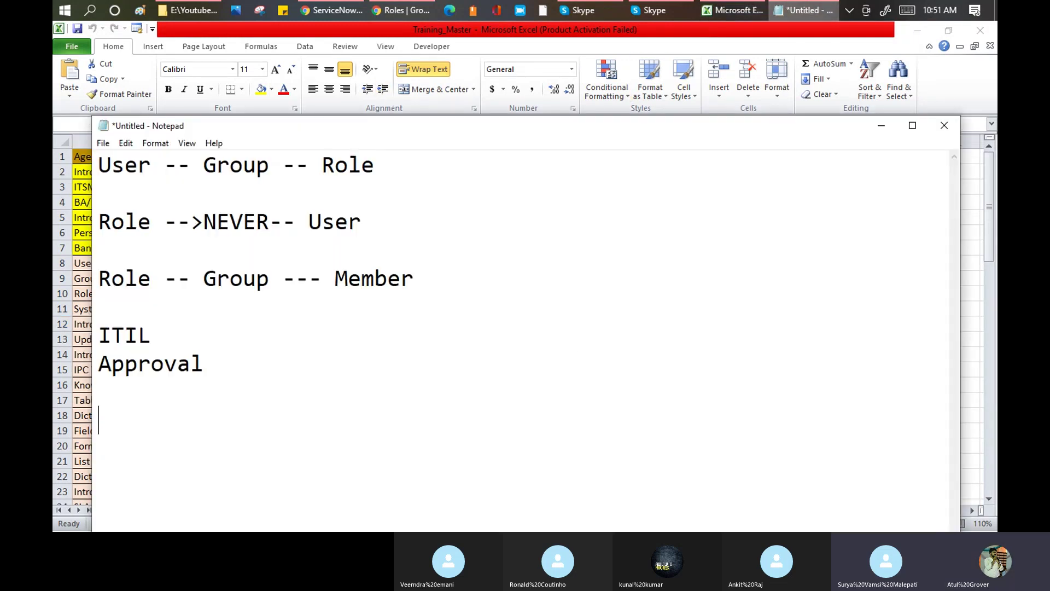
type("Update Set")
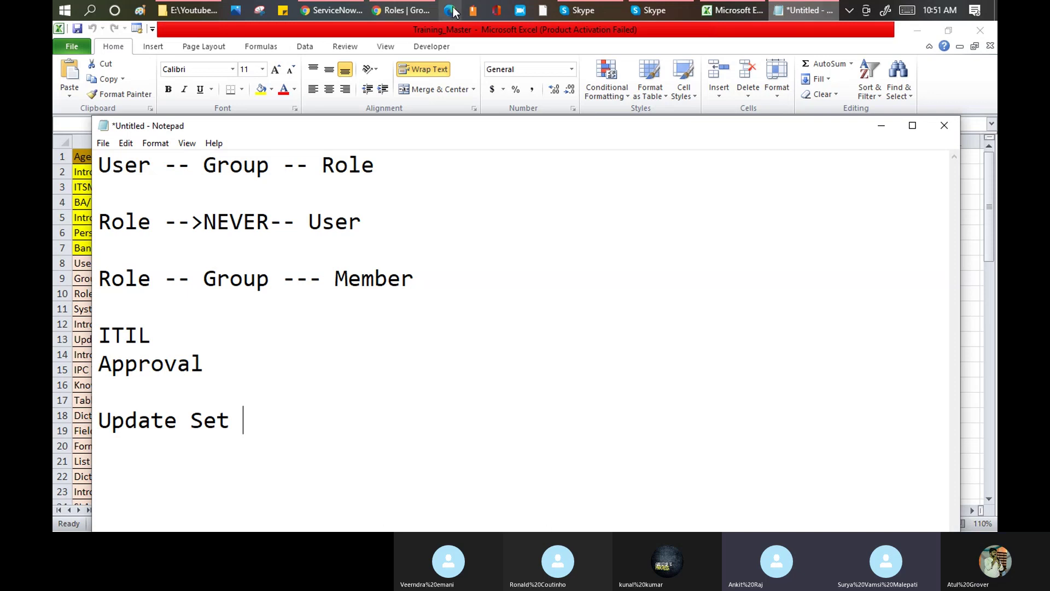
left_click(393, 9)
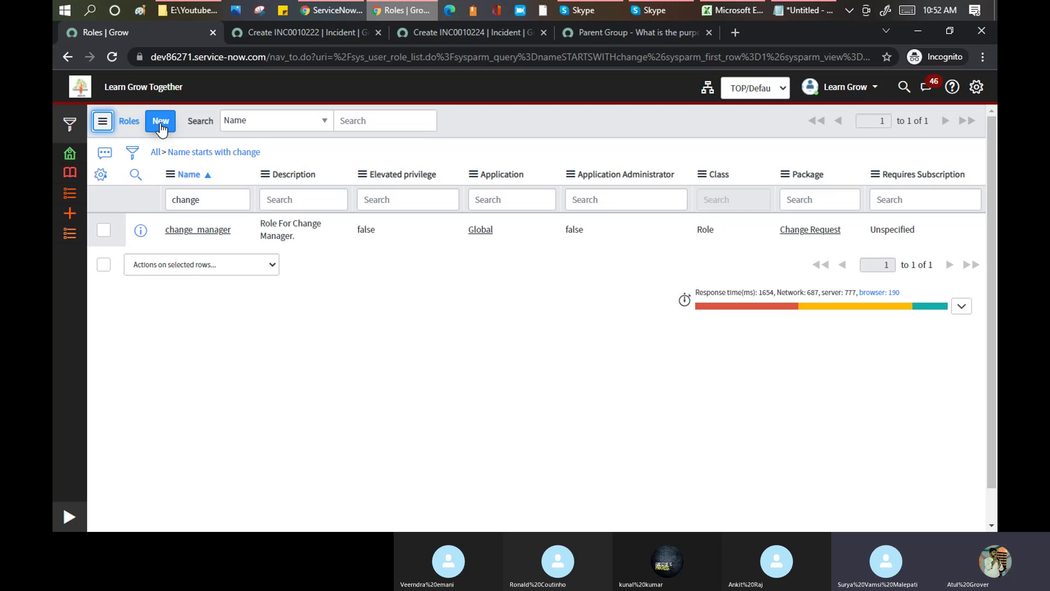
- Start a new role named Batch6 and give it elevated privilege
left_click(162, 127)
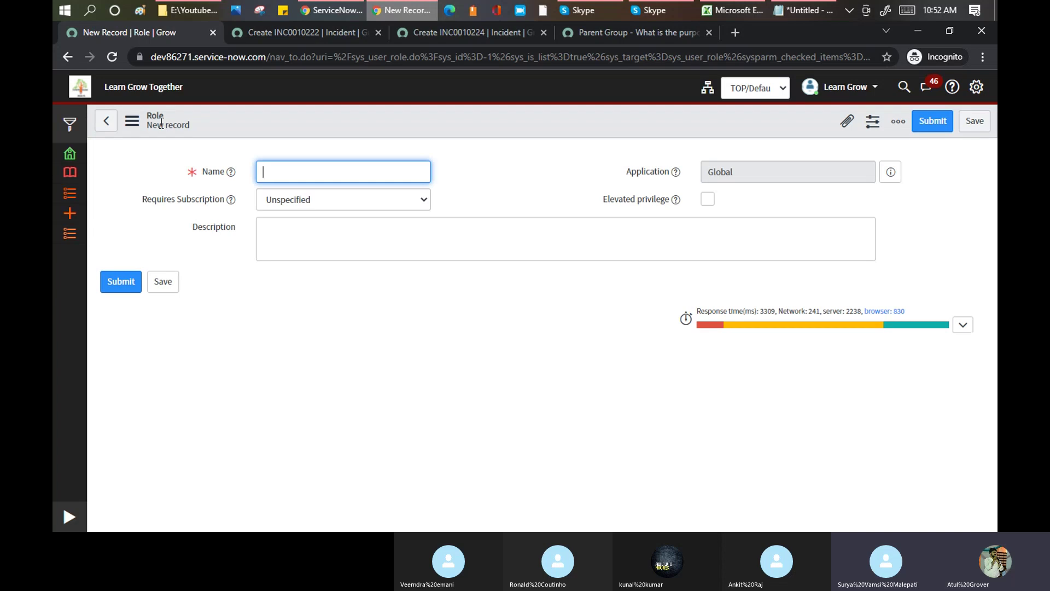
left_click(323, 207)
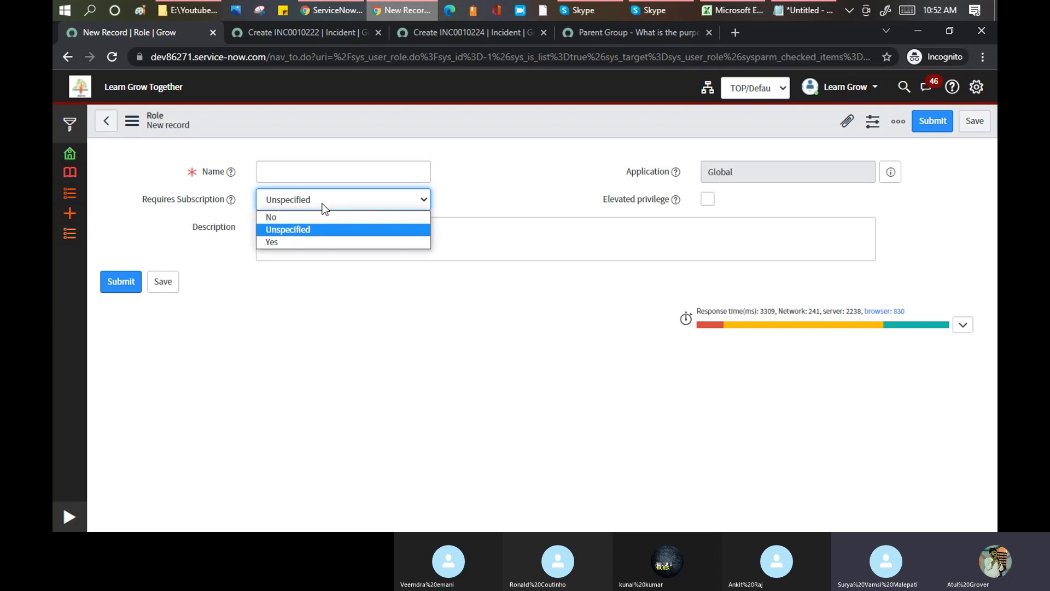
left_click(307, 241)
left_click(345, 173)
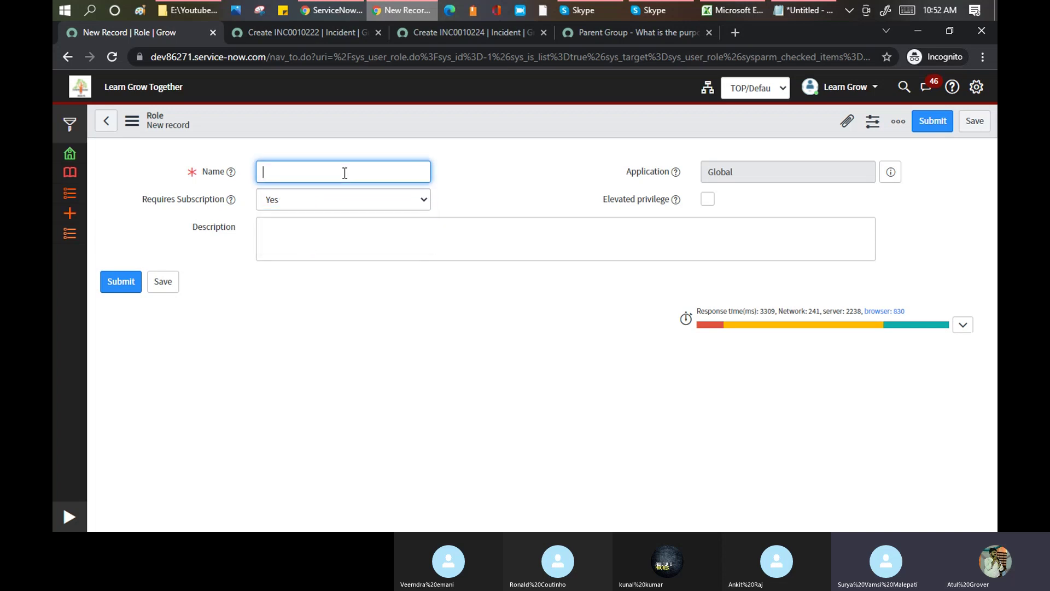
type("Batch6")
left_click(707, 199)
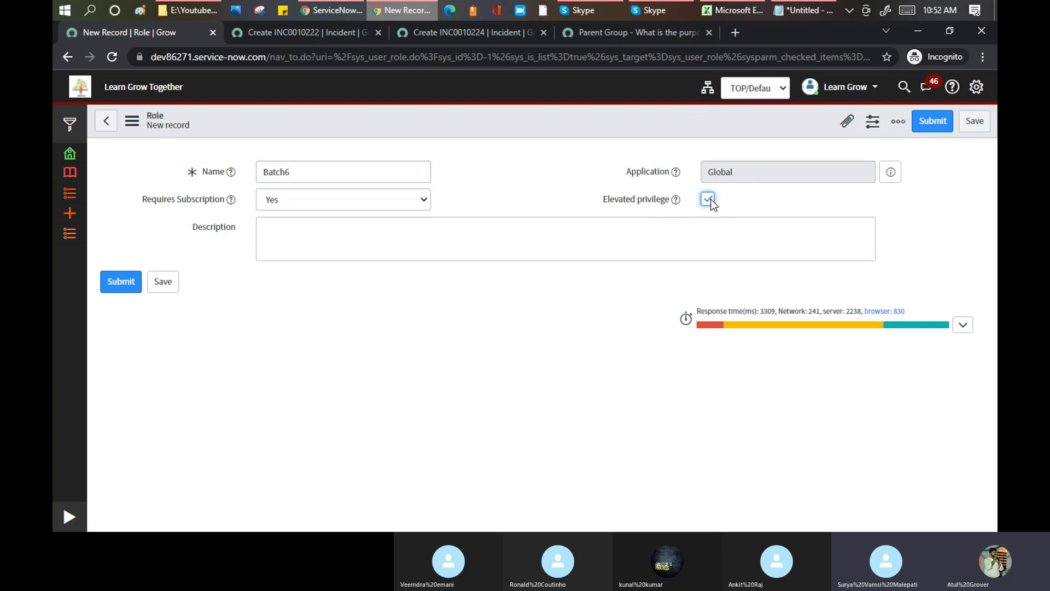
- Set Requires Subscription to Unspecified, describe the role as 'Test Batch 6', and save it
left_click(375, 236)
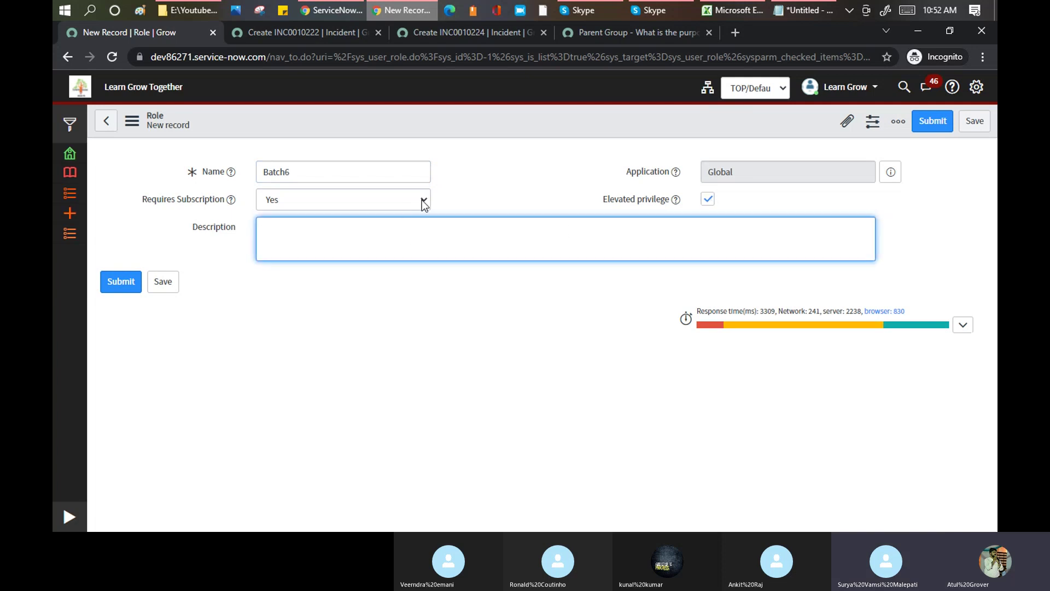
left_click(305, 199)
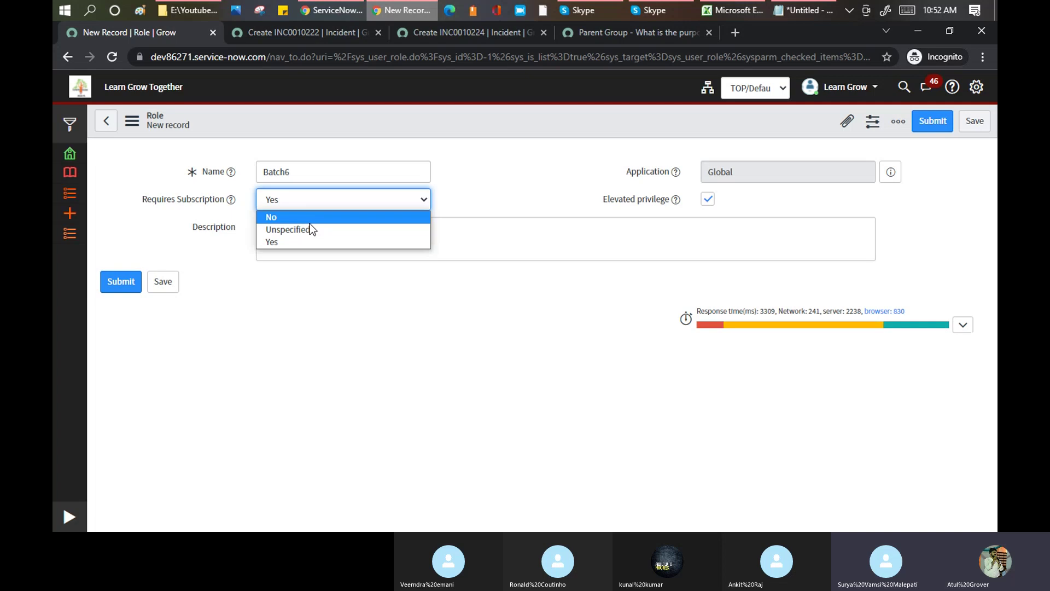
left_click(308, 229)
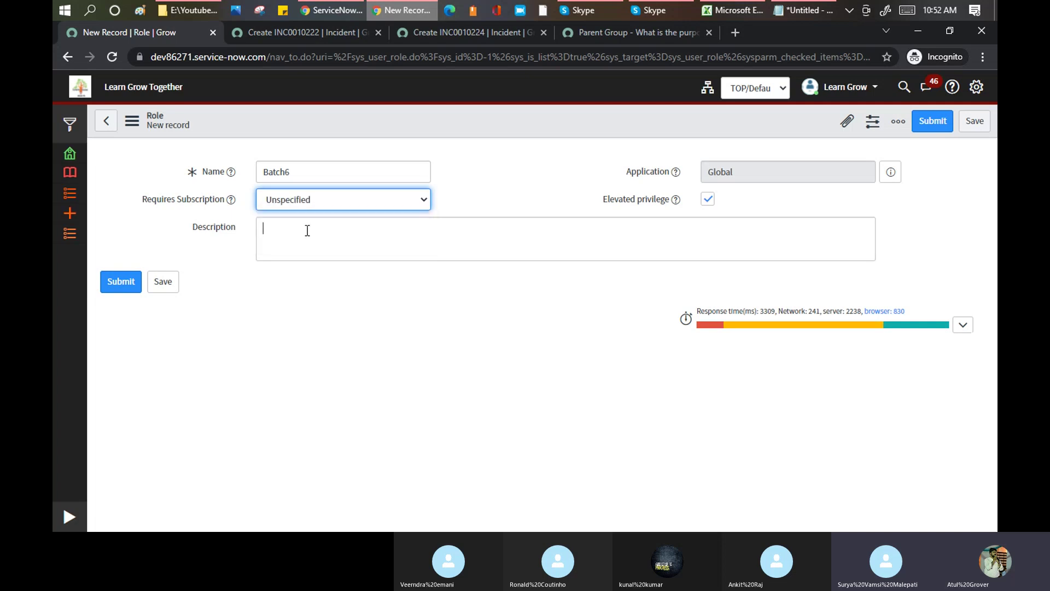
left_click(307, 230)
type("Test")
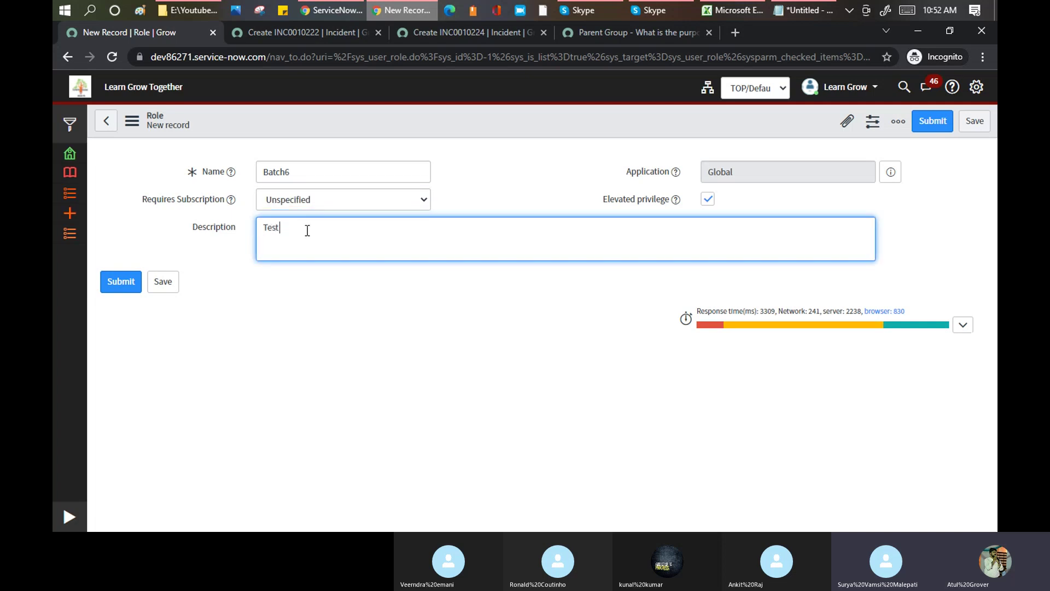
type(" Batch 6")
right_click(422, 124)
left_click(441, 131)
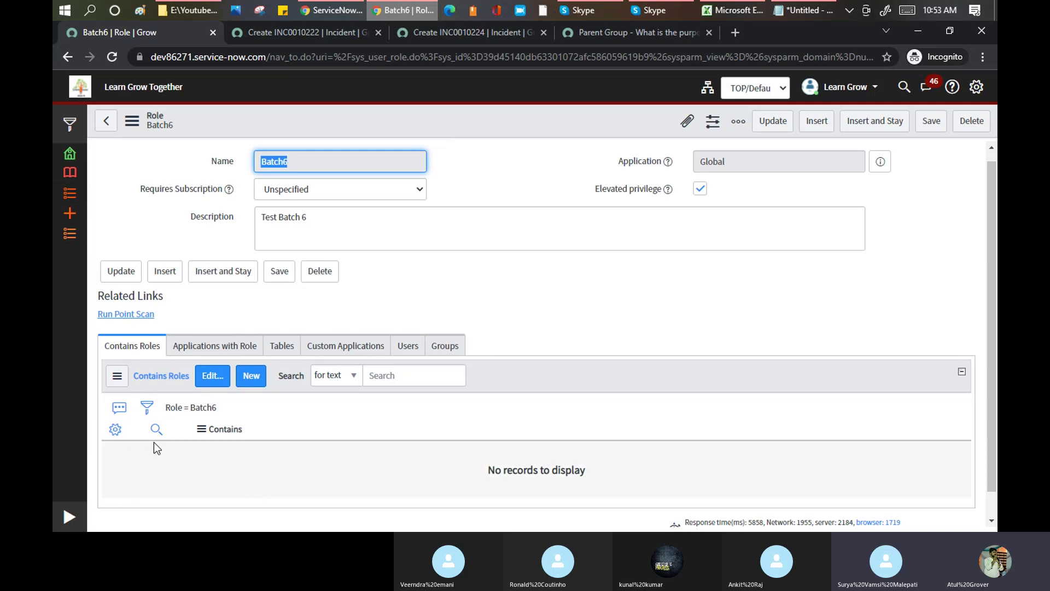
- Load the Batch6 role record's address in the tab that held the community page
left_click(285, 347)
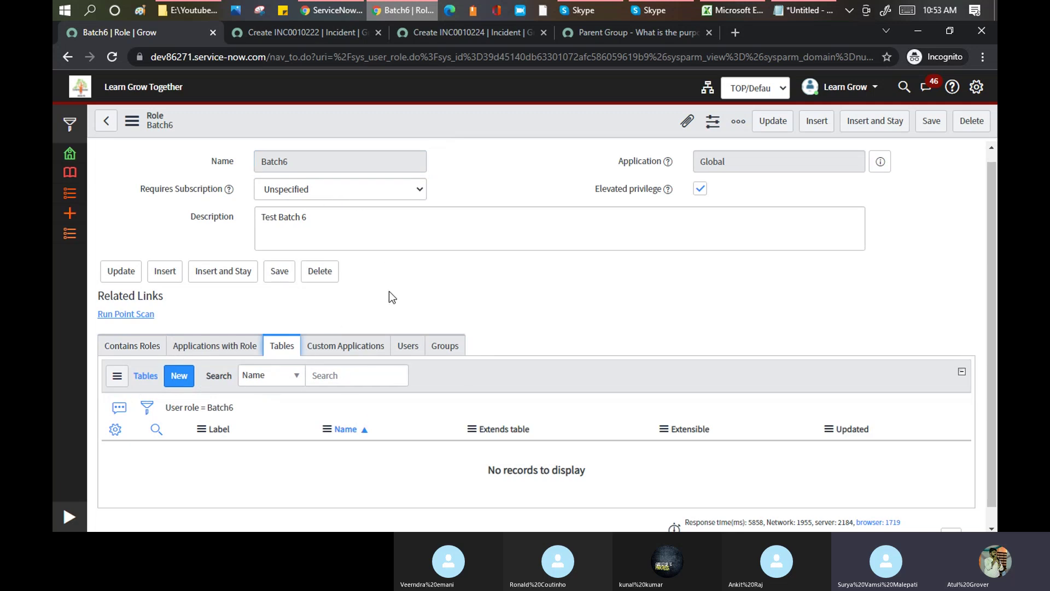
left_click(114, 347)
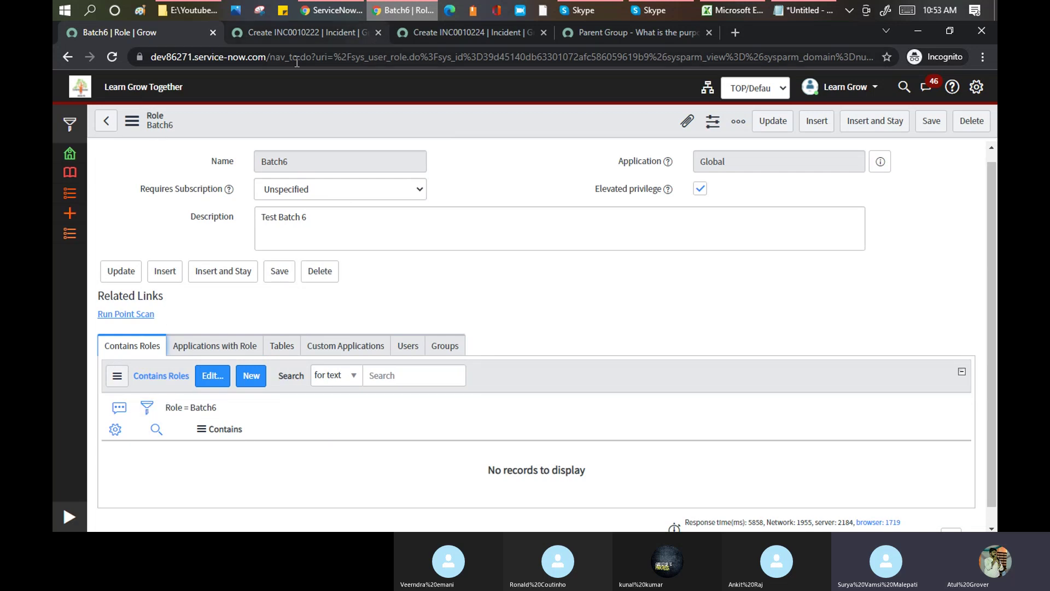
left_click(236, 59)
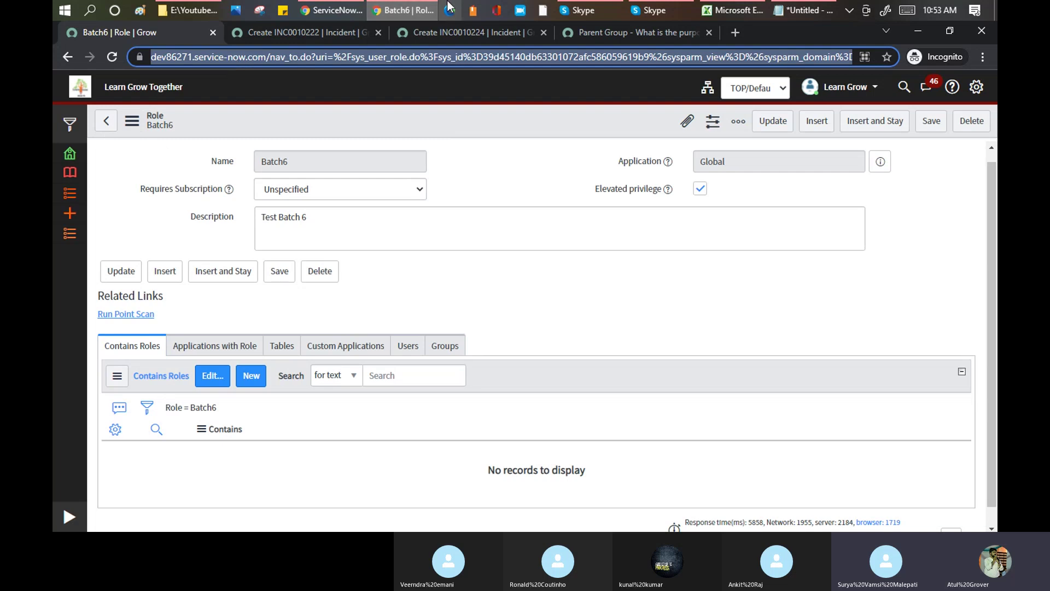
left_click(597, 32)
key("ctrl+v")
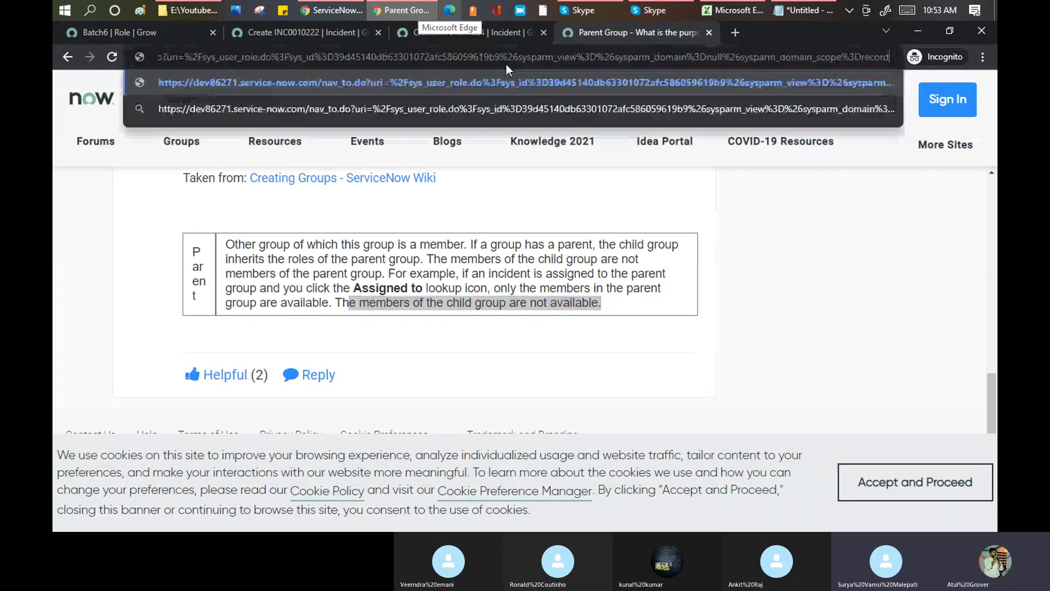
key("Return")
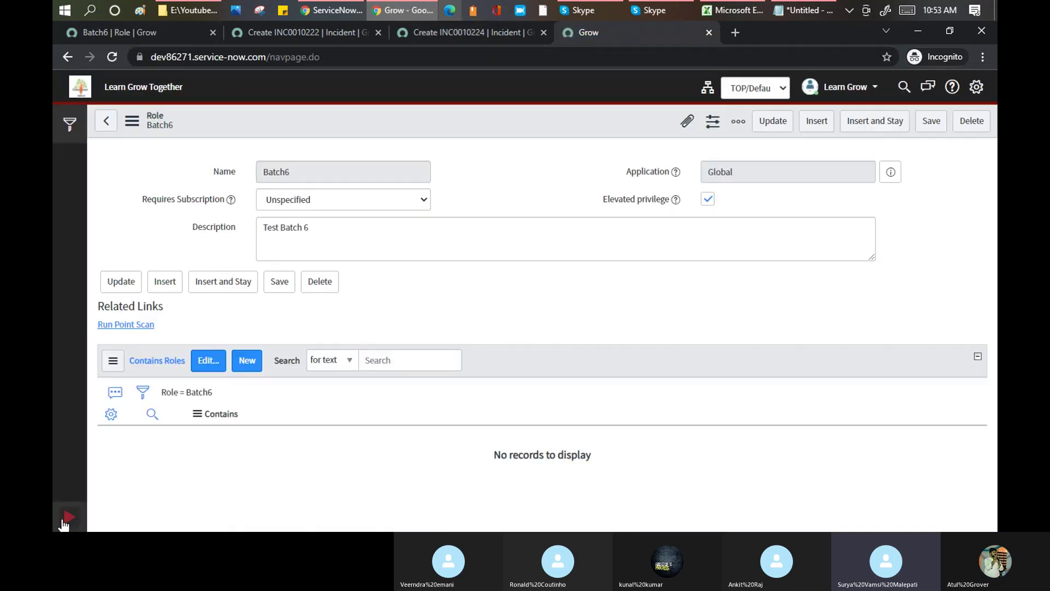
- Open User Administration > Roles, filter names by ITIL, and open the itil role record
left_click(62, 518)
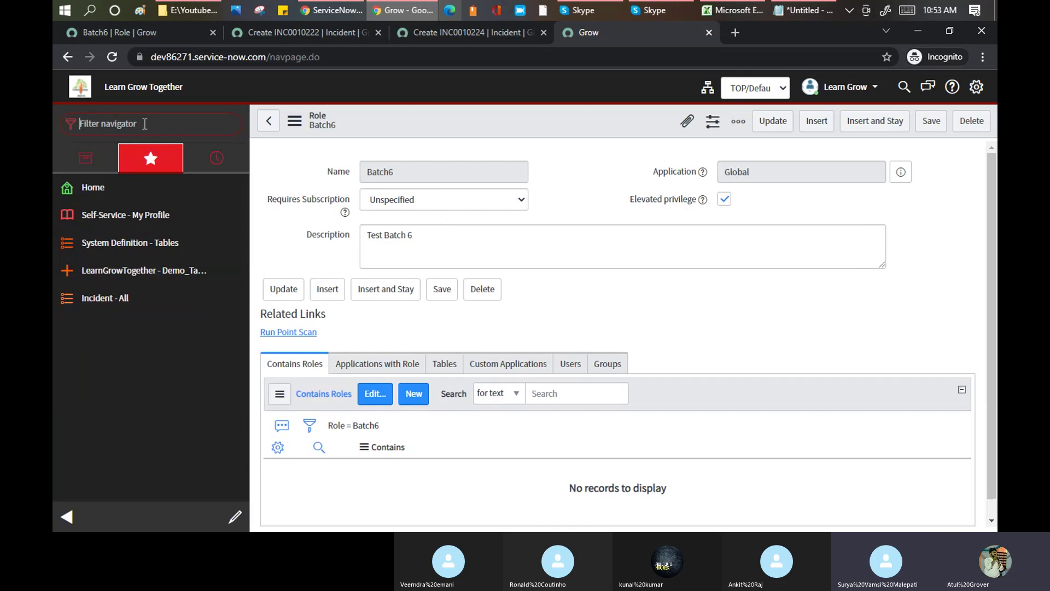
left_click(145, 124)
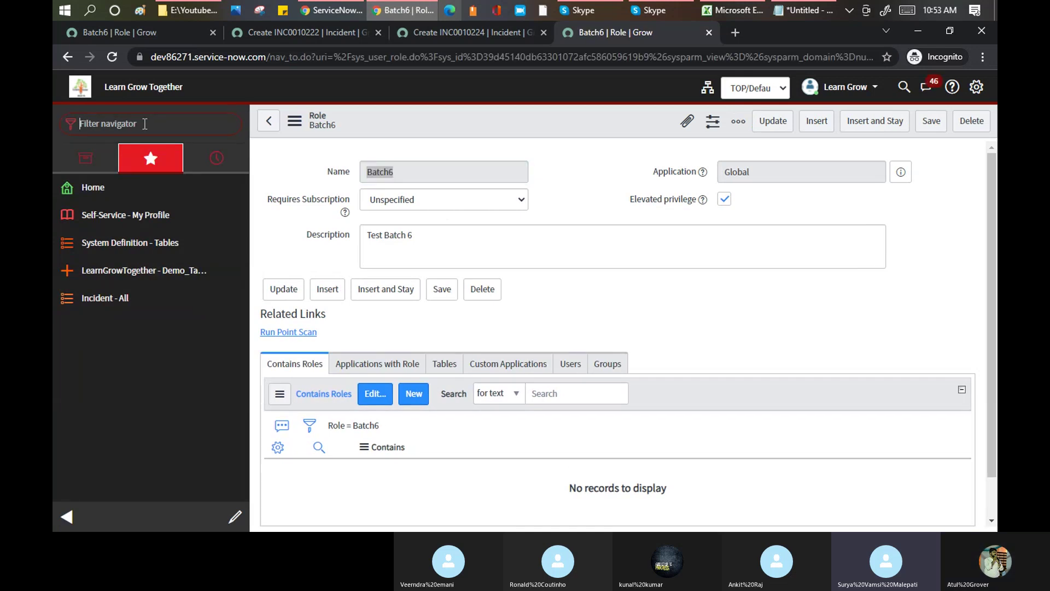
type("user a")
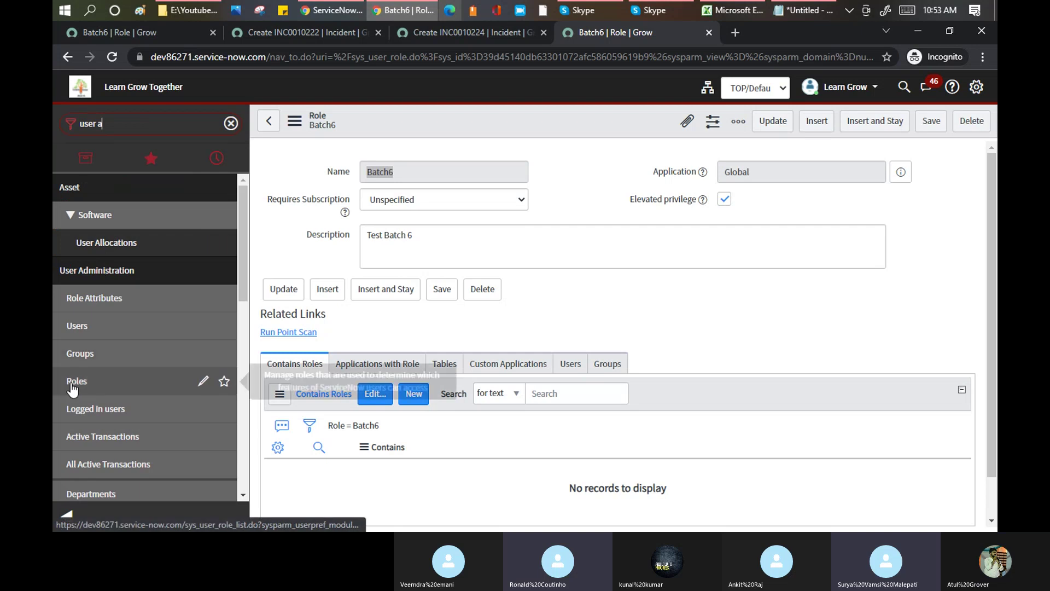
left_click(72, 386)
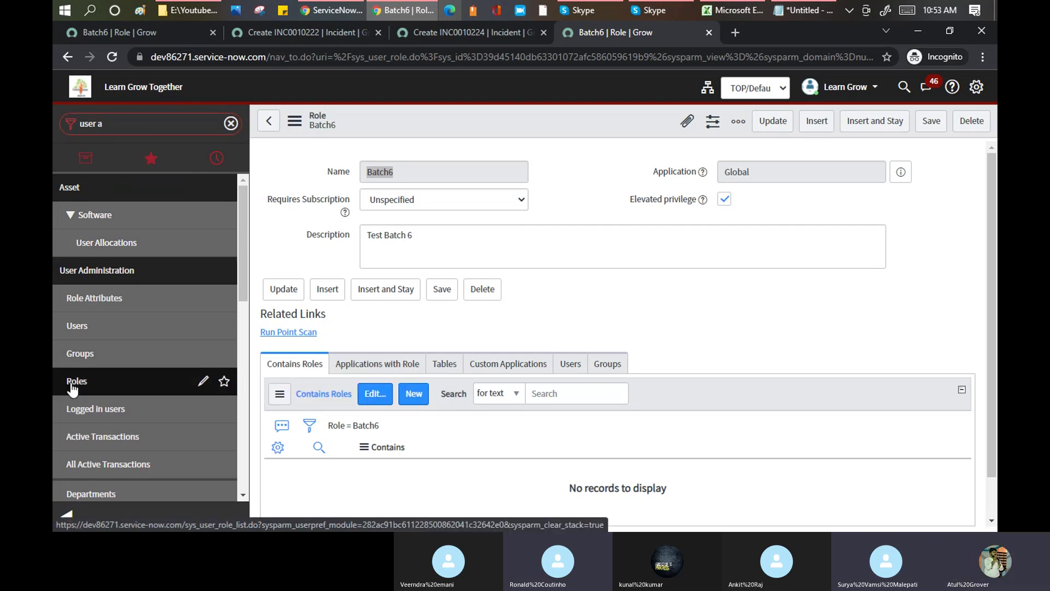
left_click(72, 387)
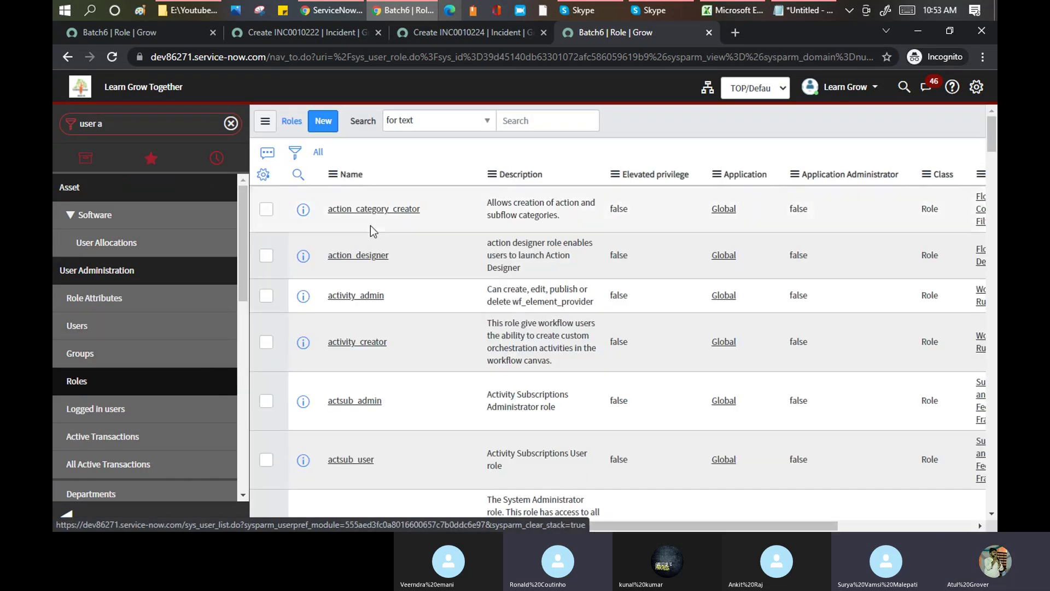
left_click(357, 196)
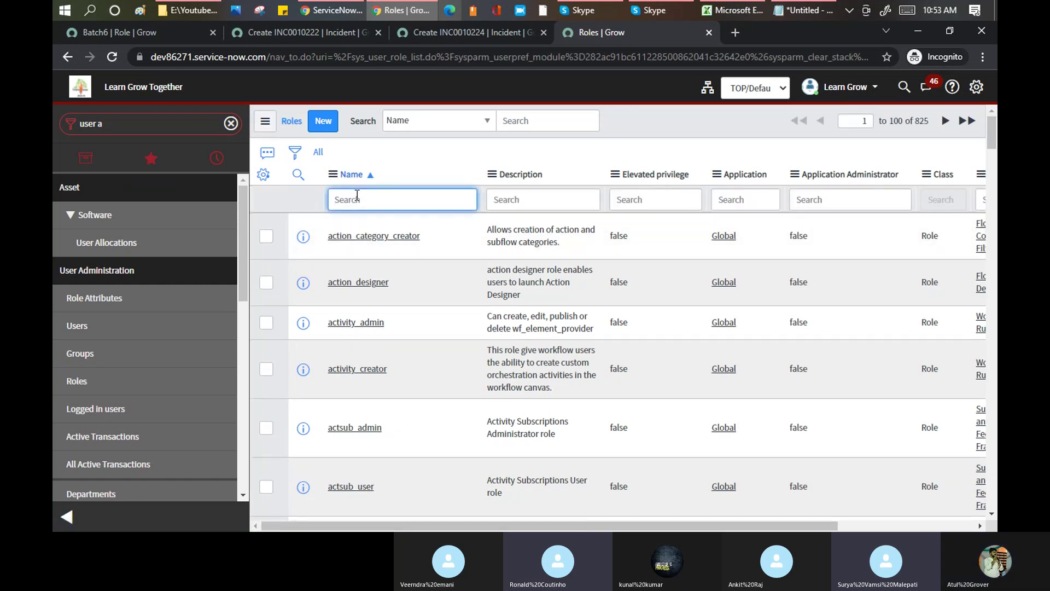
type("ITIL")
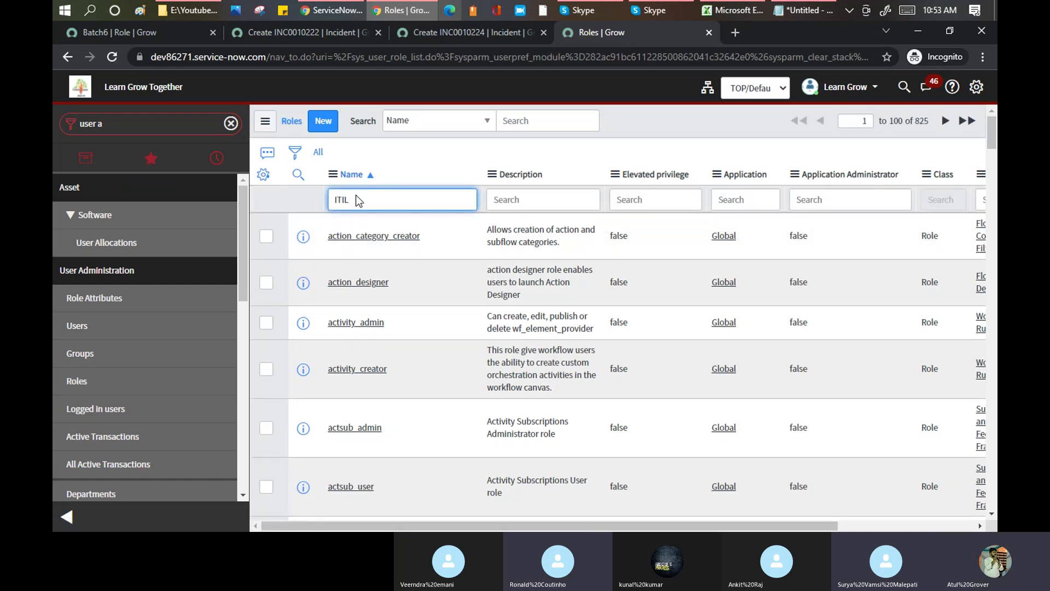
key("Return")
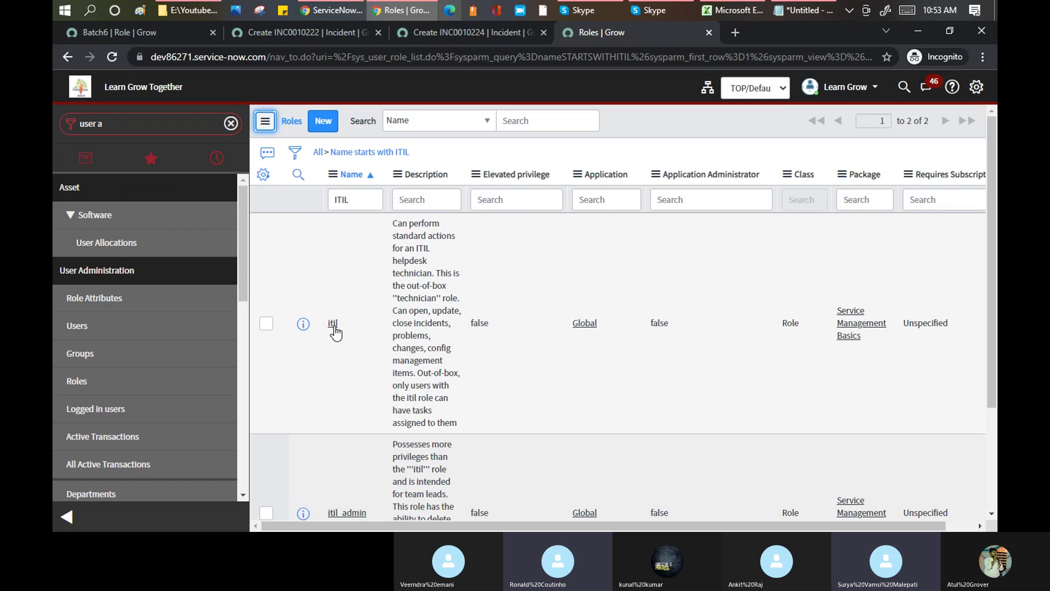
left_click(67, 517)
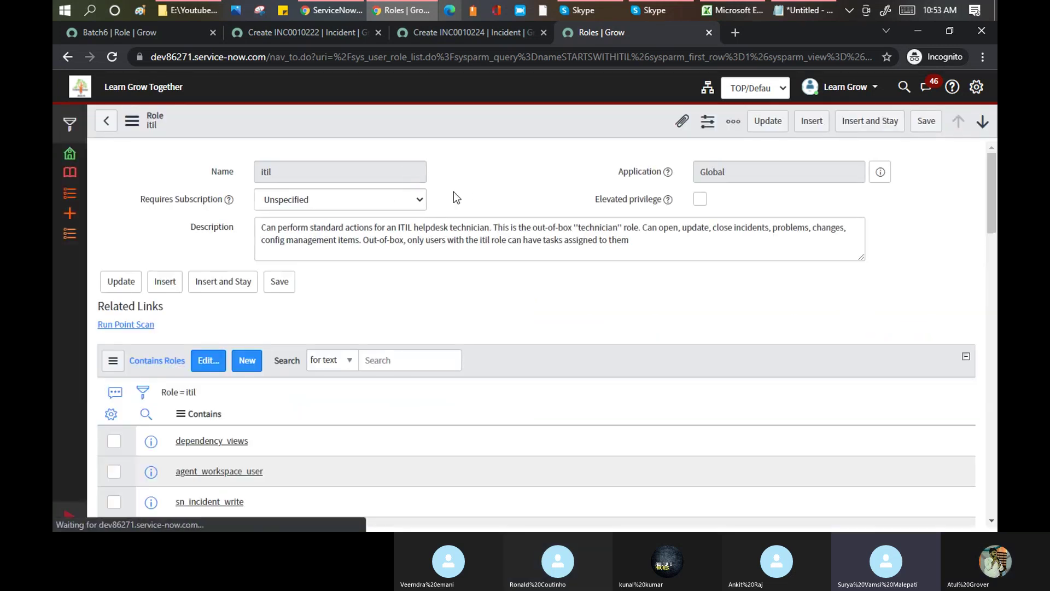
- Scroll through itil's 17 contained roles, then return to the empty Batch6 role tab
scroll(464, 188, "down", 2)
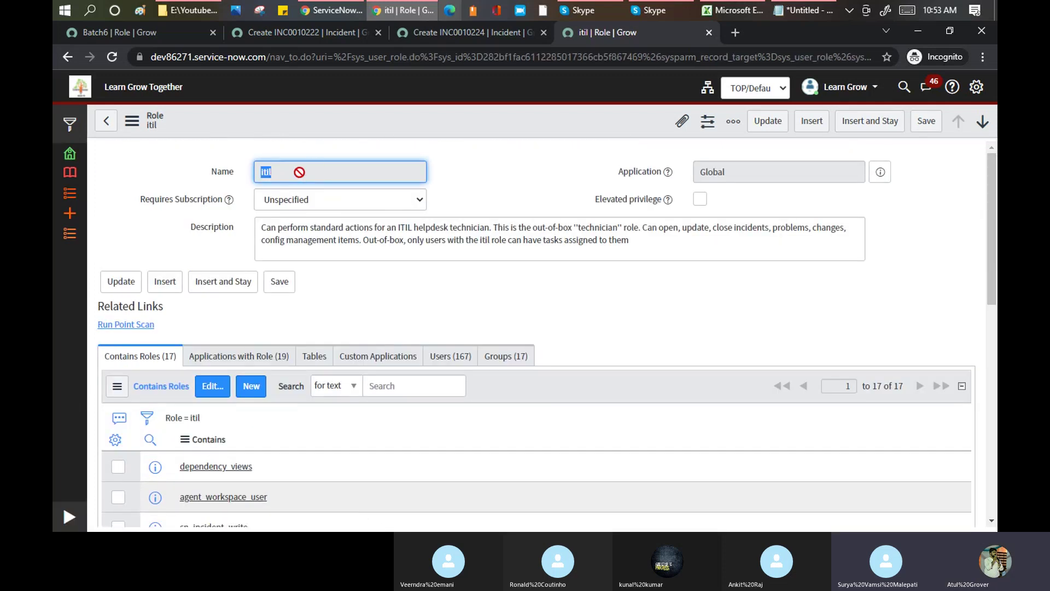
scroll(299, 172, "down", 2)
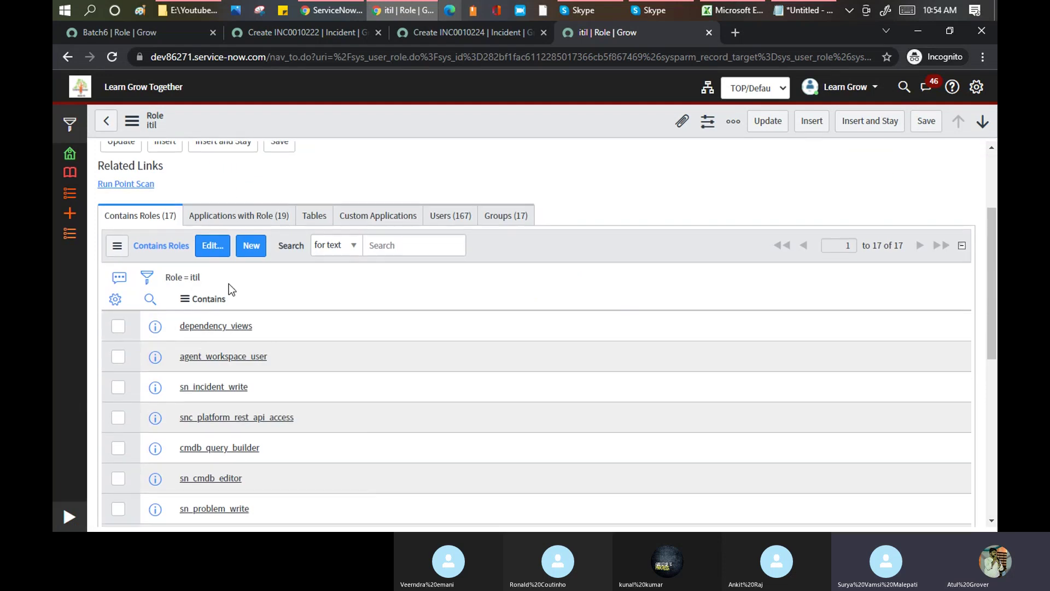
scroll(229, 283, "down", 5)
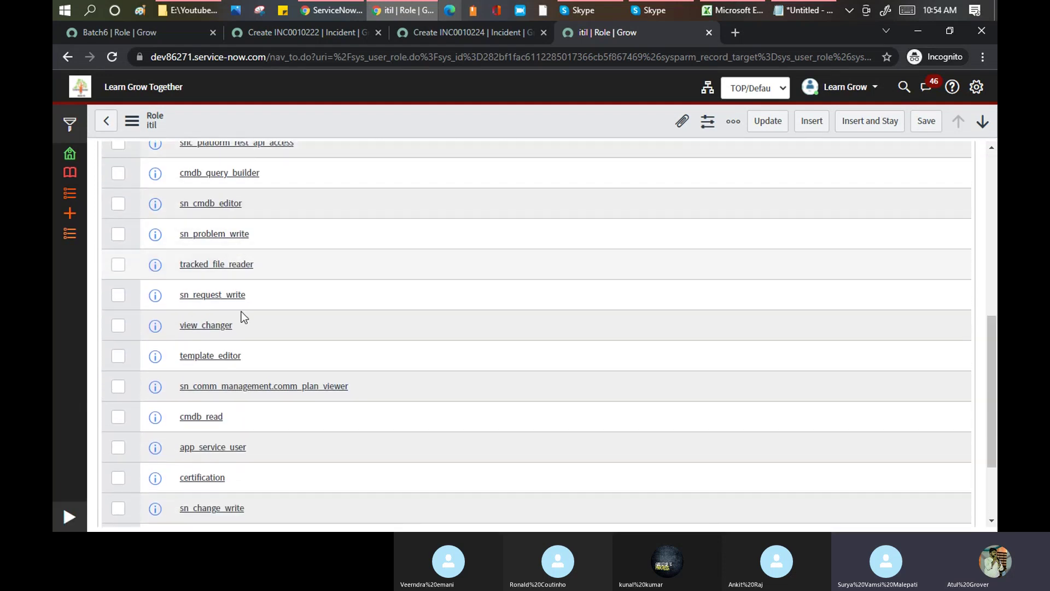
scroll(221, 406, "up", 4)
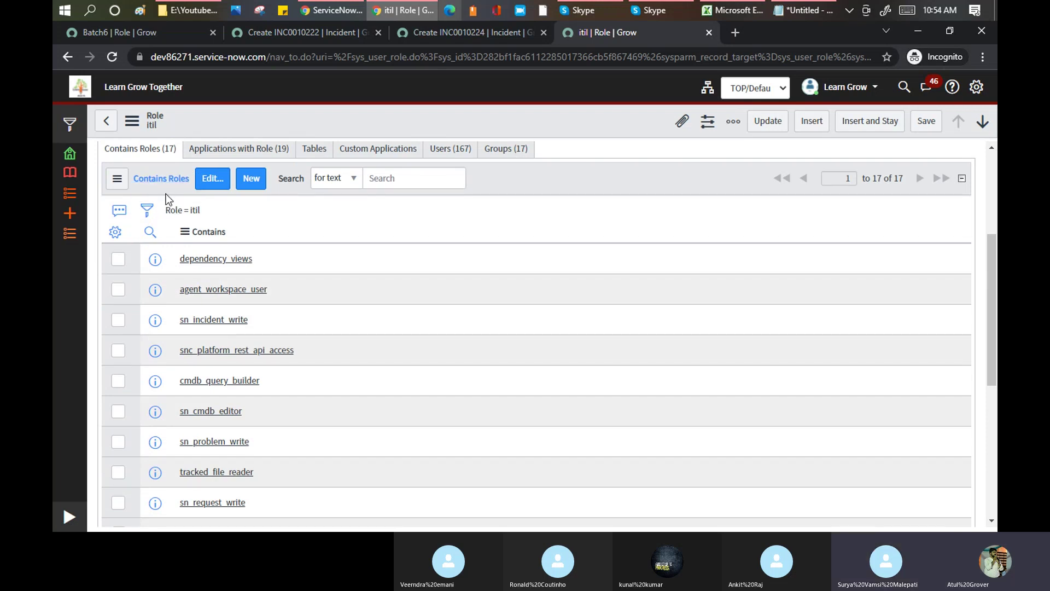
scroll(166, 194, "up", 3)
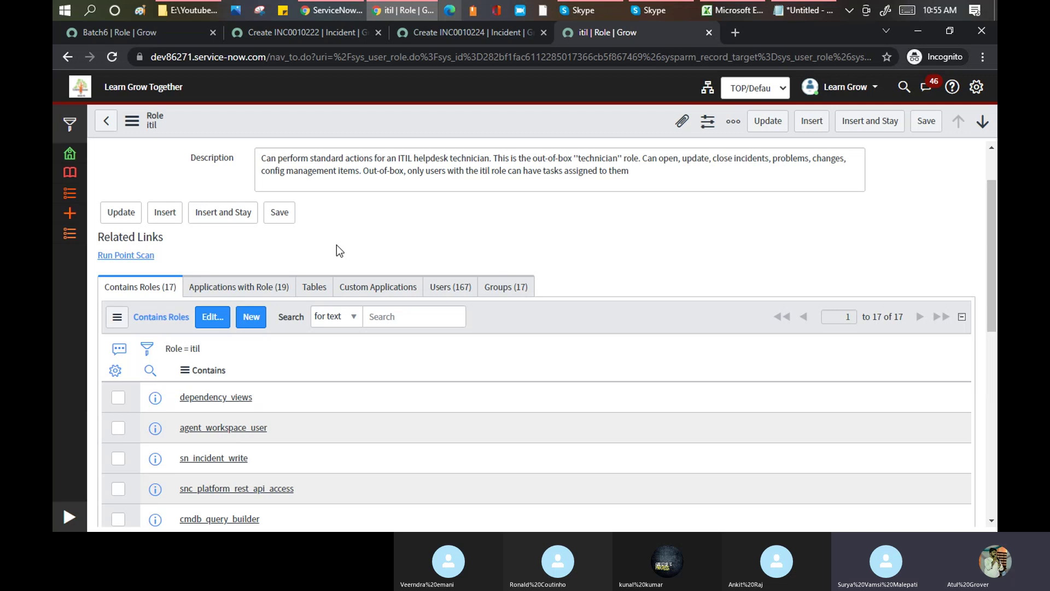
left_click(143, 33)
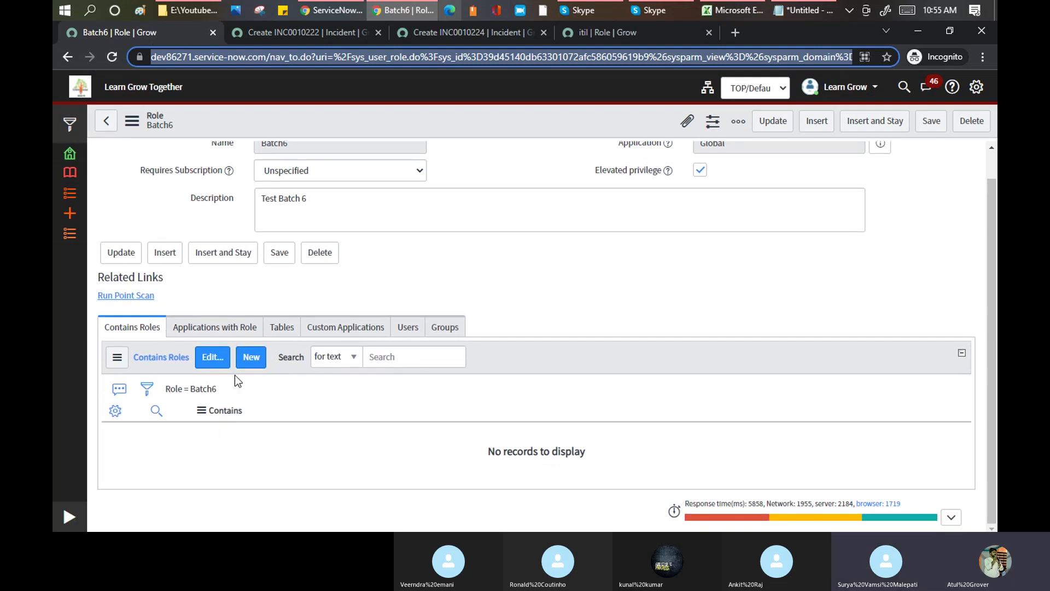
- Add agent_admin and itil_admin to Batch6's contained roles and save
left_click(214, 359)
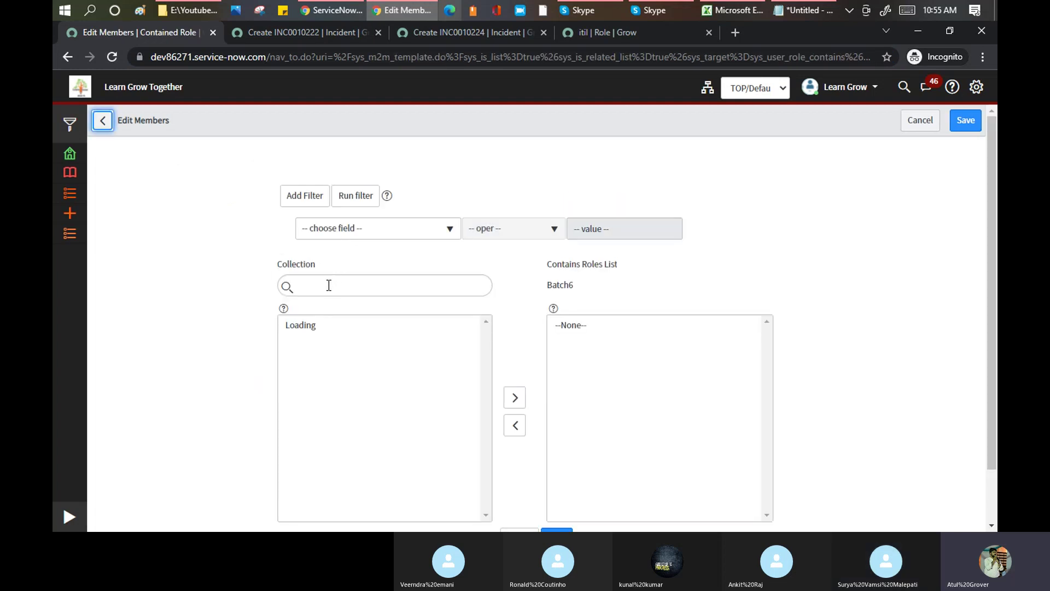
left_click(330, 284)
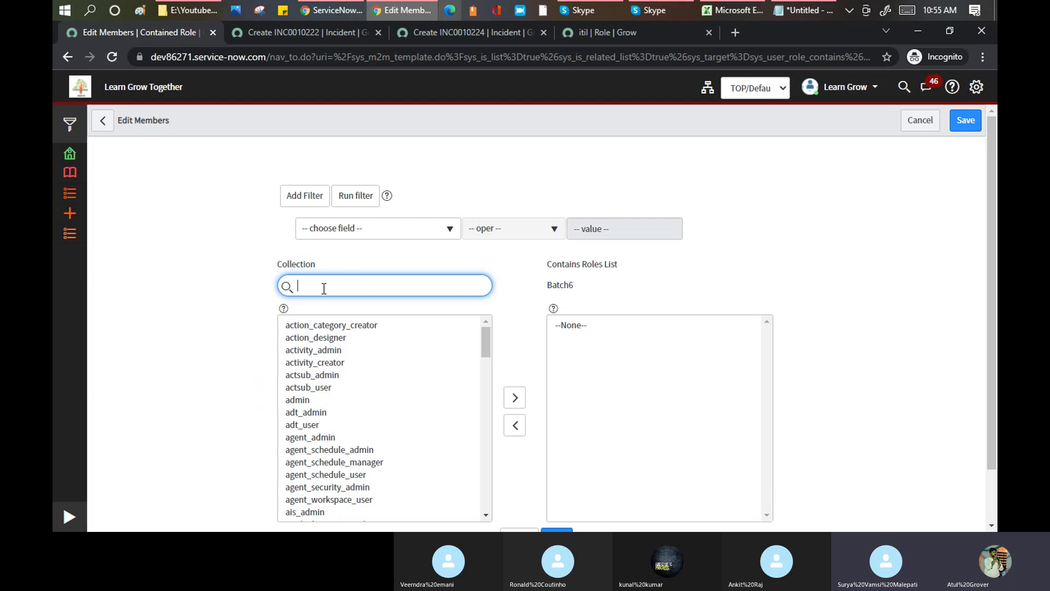
double_click(320, 438)
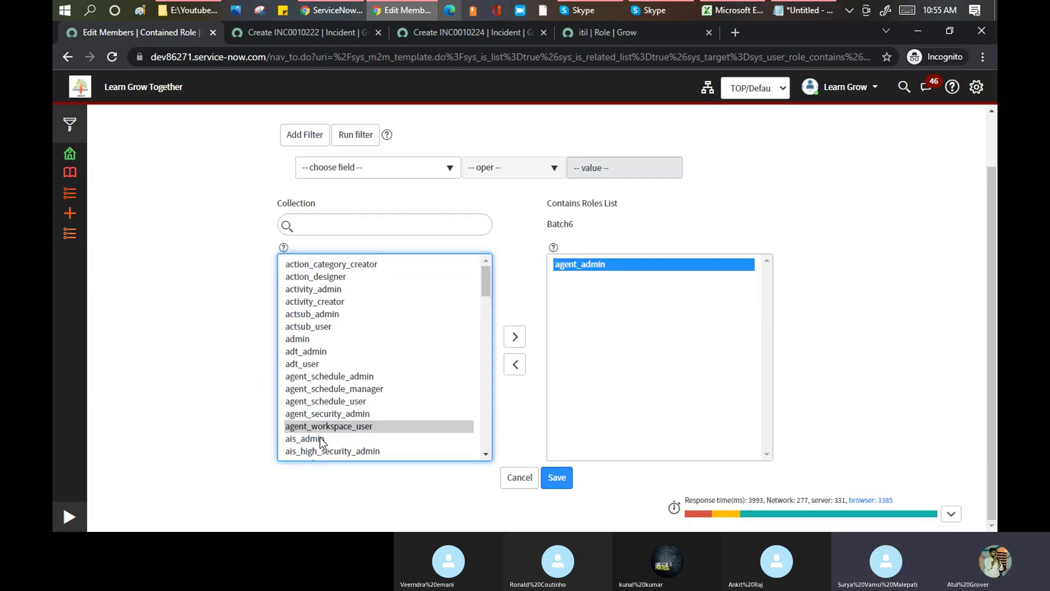
left_click(320, 220)
type("itil")
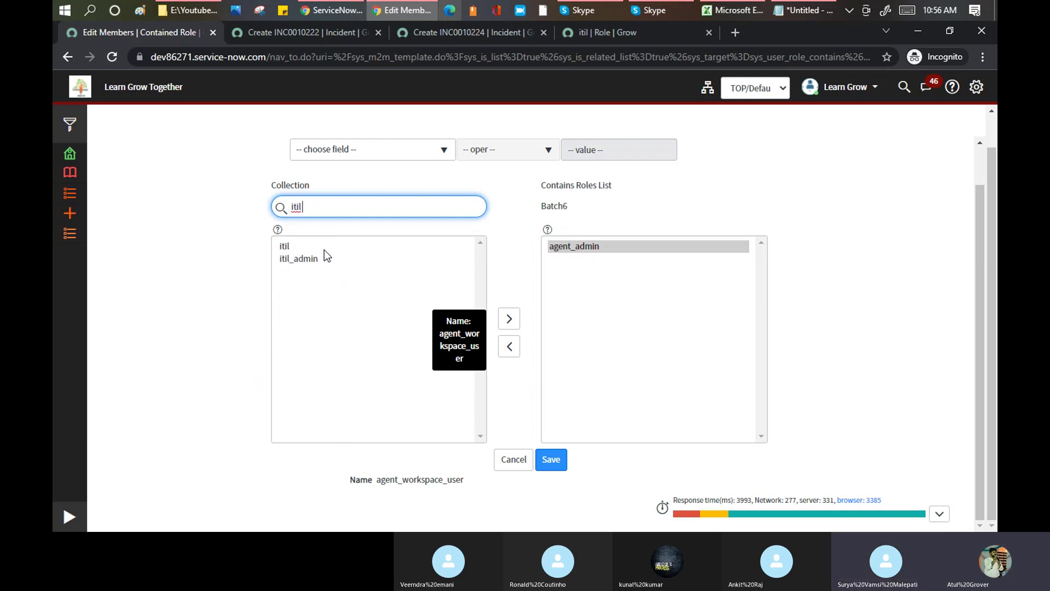
left_click(307, 259)
left_click(509, 318)
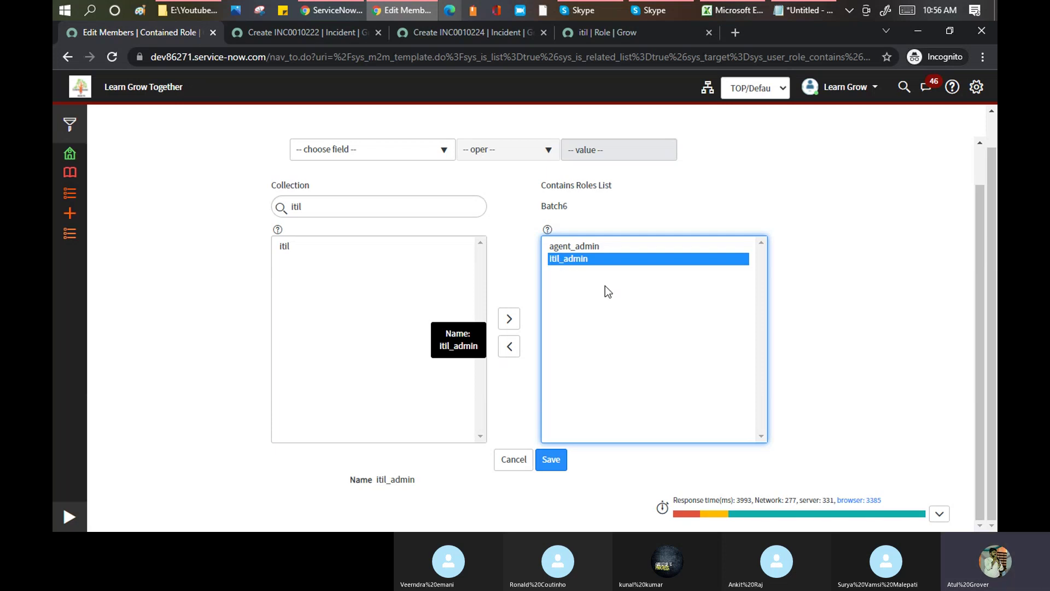
left_click(554, 461)
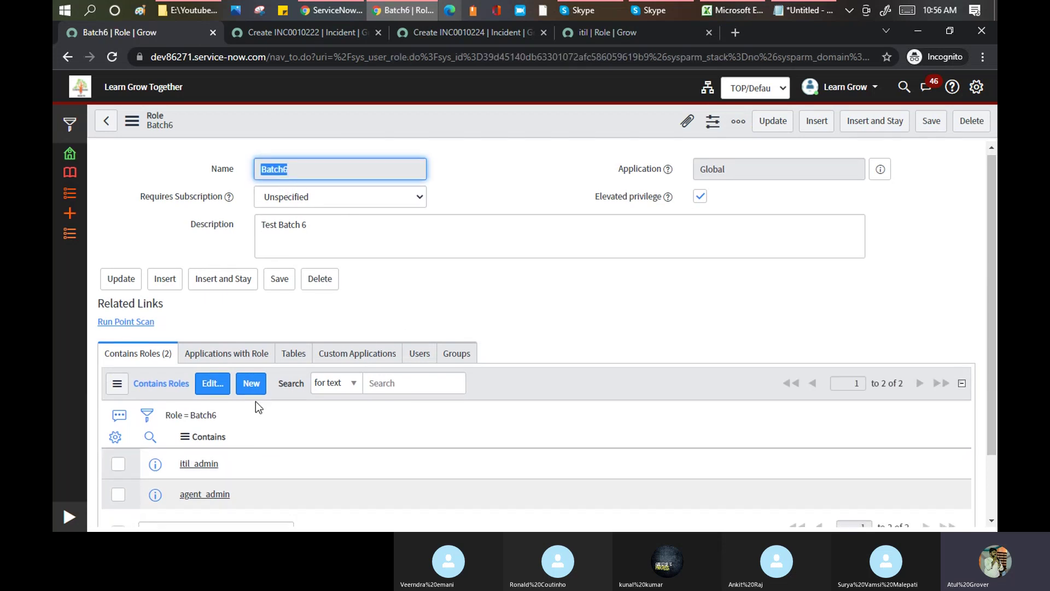
- Check Batch6's Applications with Role list, then return to the itil role record
scroll(257, 403, "down", 2)
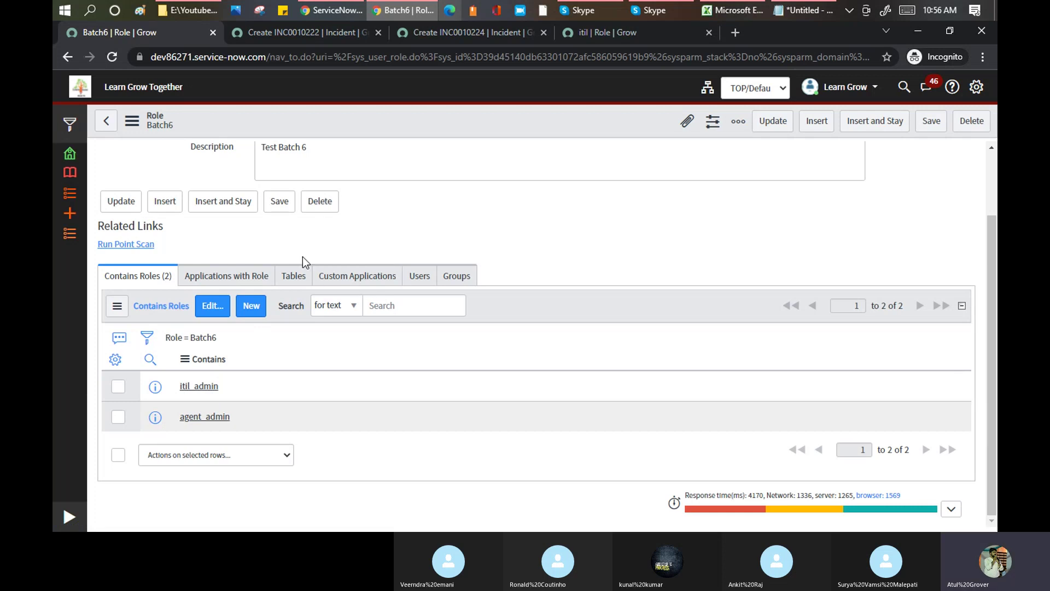
scroll(329, 275, "up", 2)
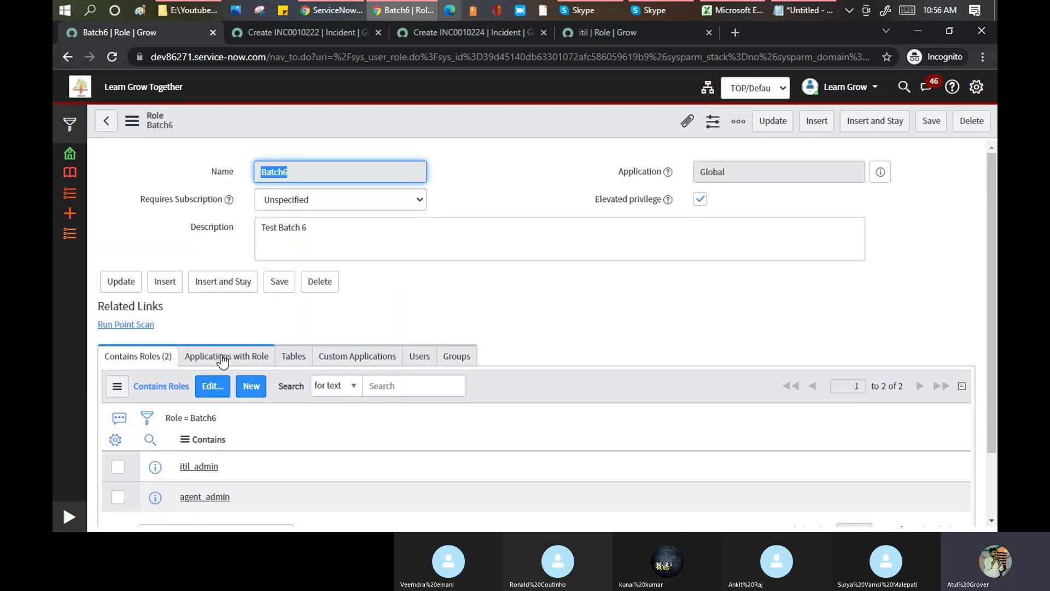
left_click(237, 359)
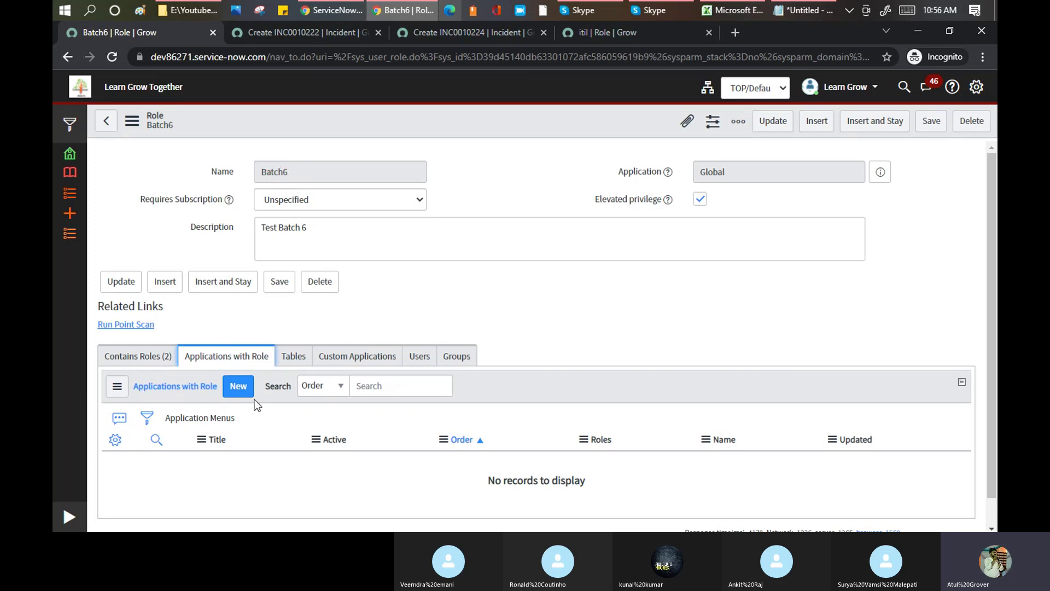
left_click(600, 33)
- Scroll through the 19 application menus using itil, then return to the Batch6 role
left_click(243, 219)
scroll(262, 289, "down", 3)
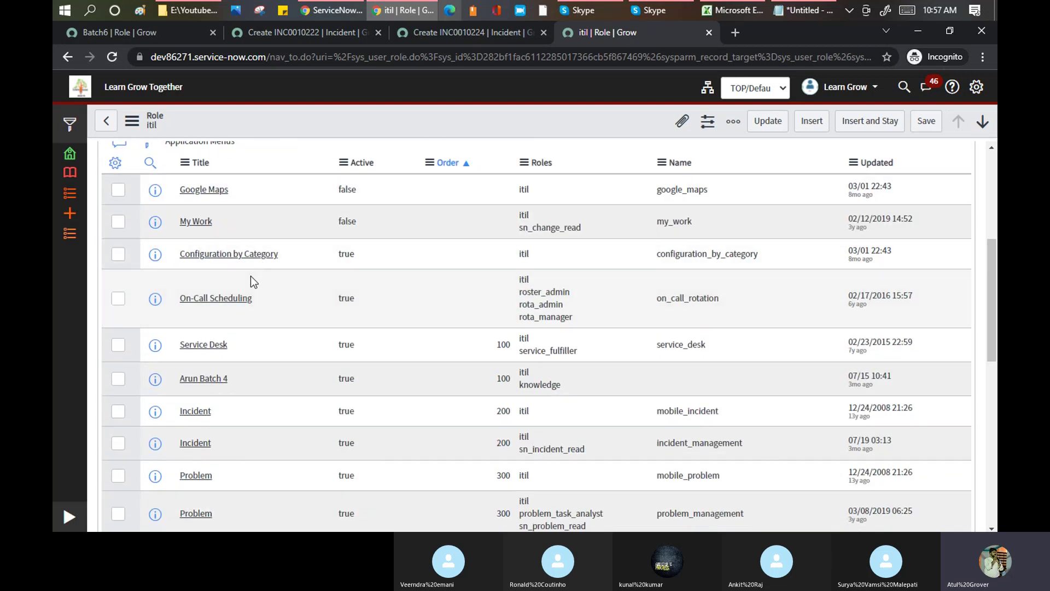
scroll(250, 279, "down", 9)
scroll(259, 335, "down", 2)
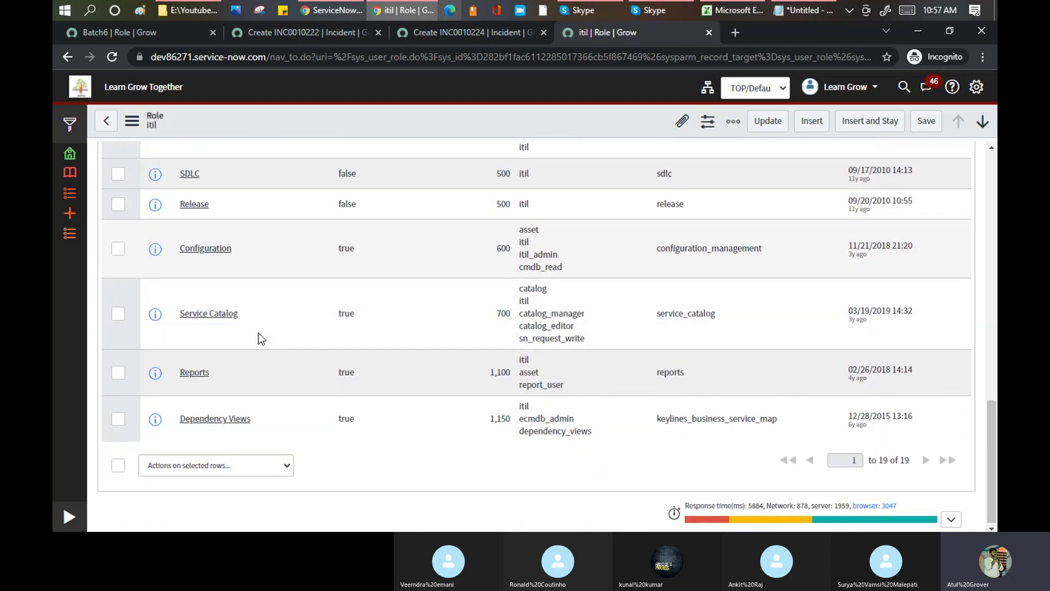
scroll(257, 333, "up", 10)
scroll(258, 333, "up", 5)
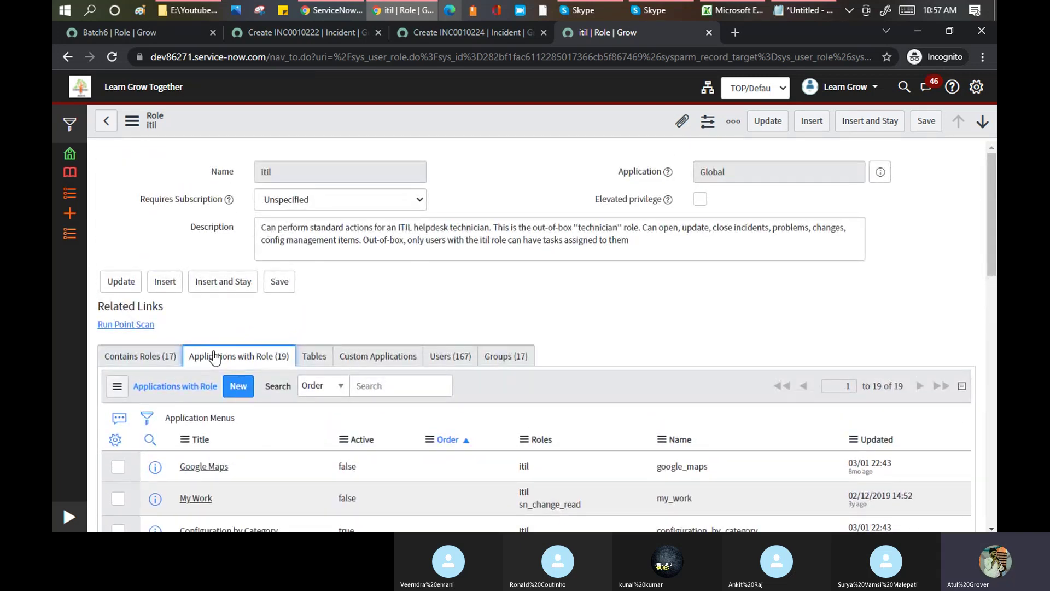
scroll(224, 364, "down", 2)
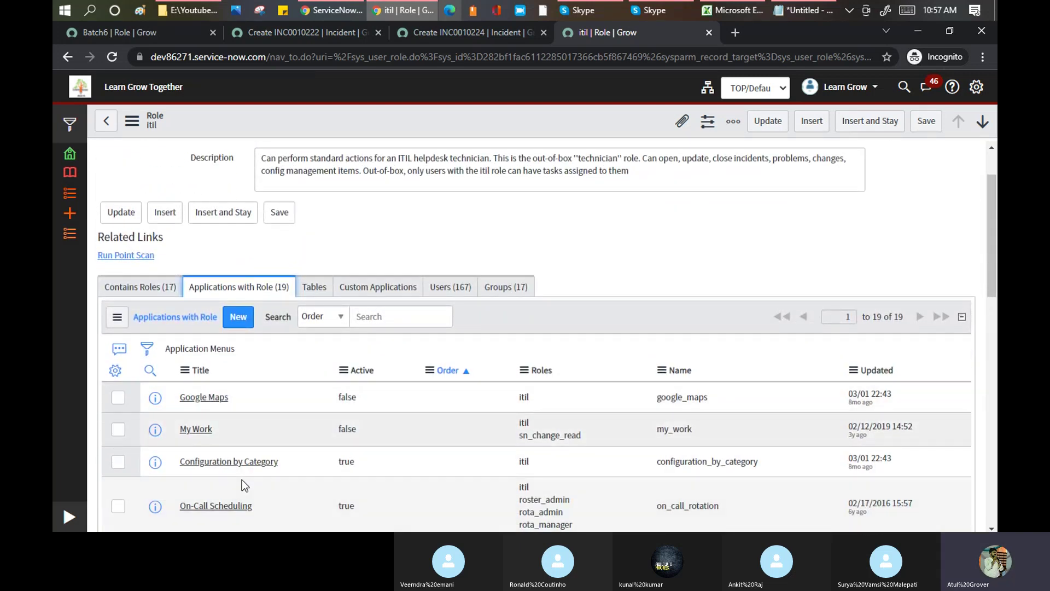
scroll(273, 369, "down", 2)
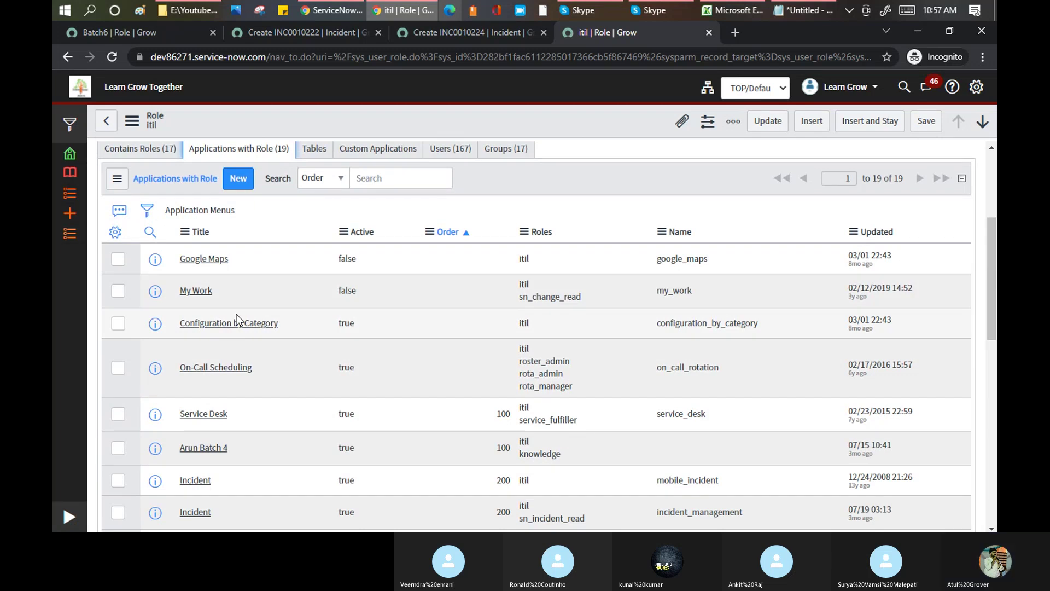
scroll(237, 314, "up", 3)
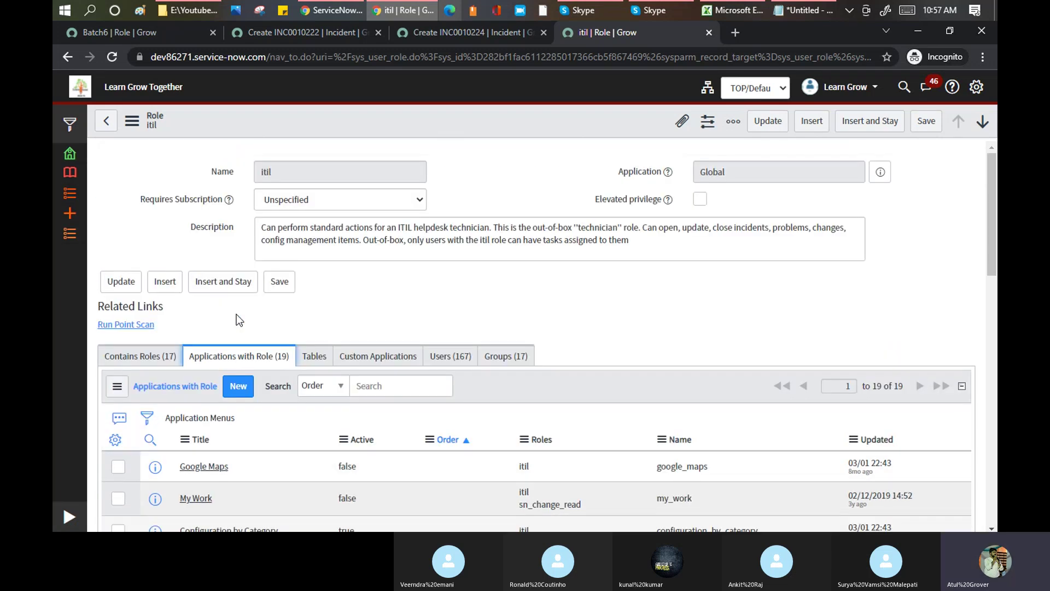
left_click(154, 30)
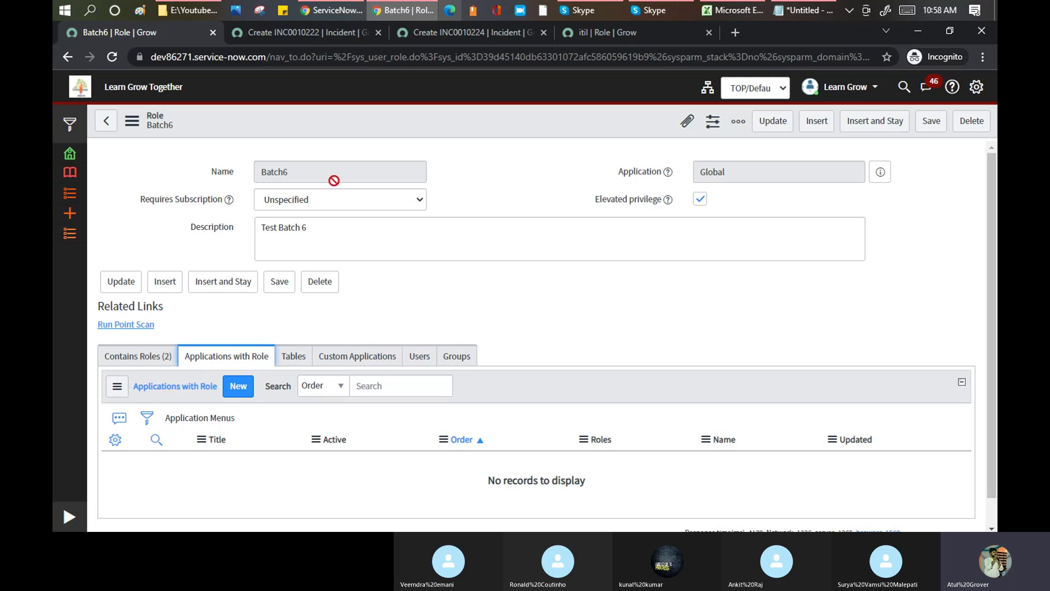
- Review Batch6's name, Requires Subscription (Unspecified) and description fields without changing them
double_click(281, 172)
left_click(281, 200)
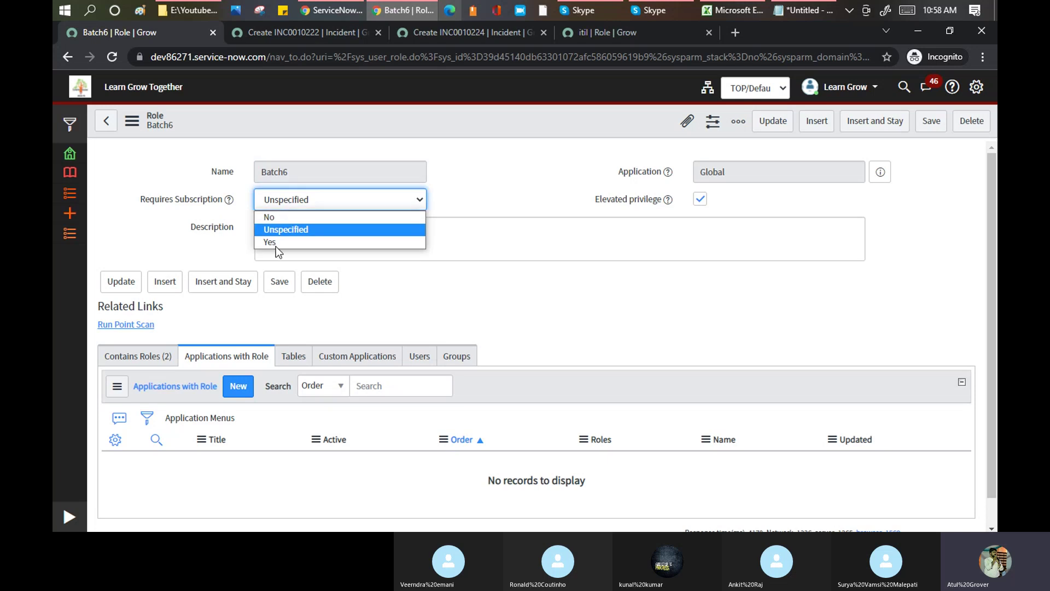
left_click(481, 236)
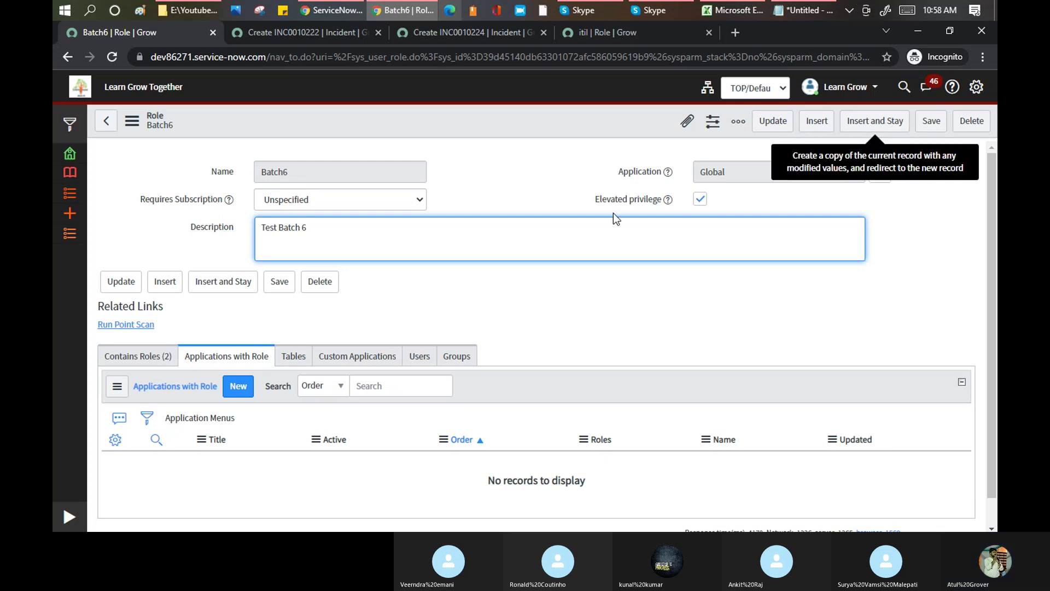
left_click(507, 120)
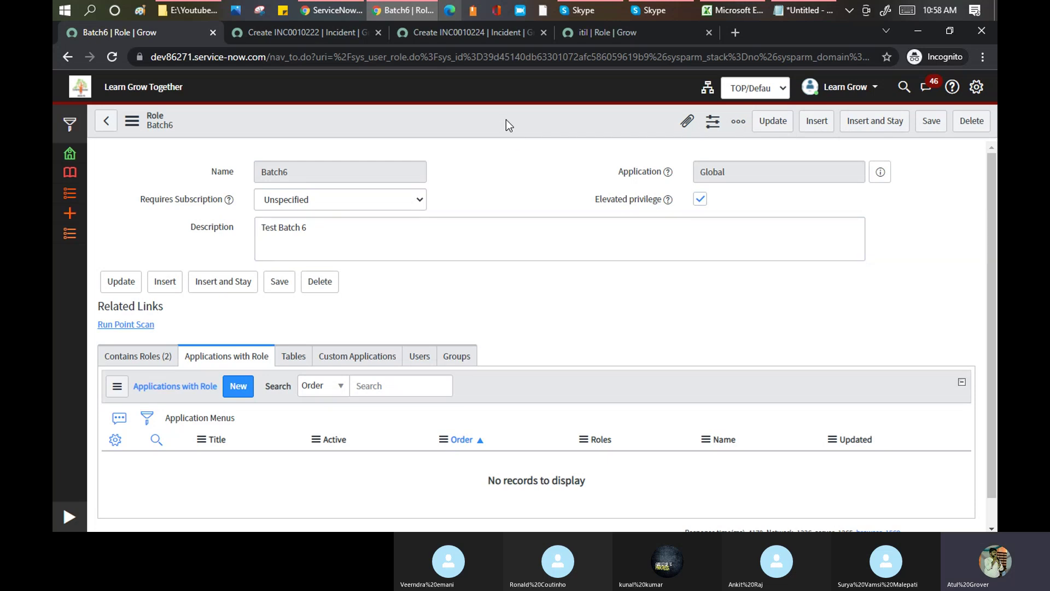
- Append '--->>' to Update Set, add 'Pune --- Delhi' and 'Movers/Packer' lines, and highlight Movers/Packer
left_click(804, 10)
type("---")
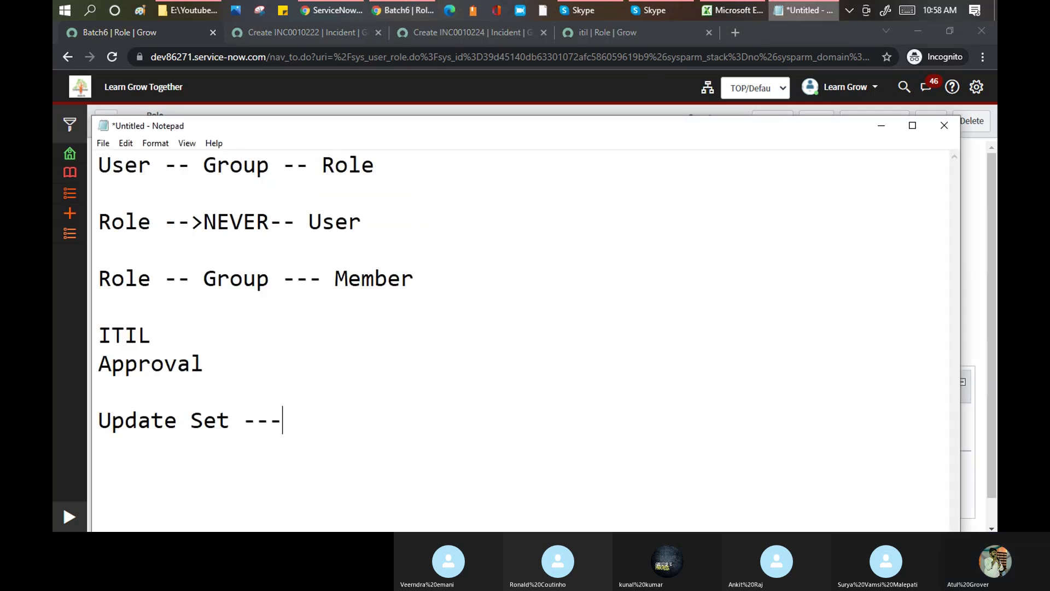
type(">>")
key("Return")
key("Return")
type("Pn")
key("BackSpace")
type("une ")
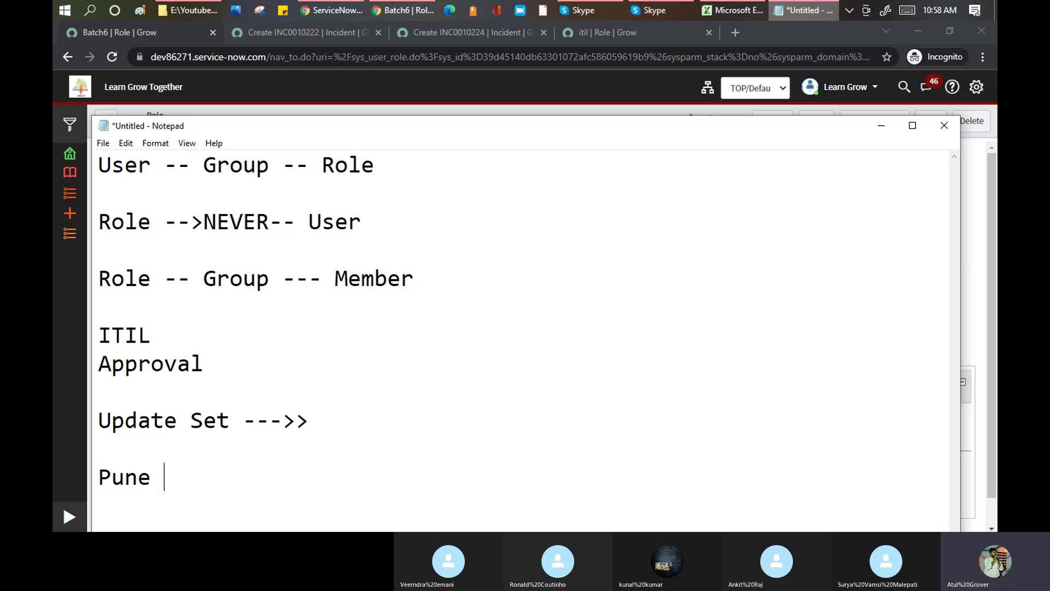
type("--- De")
type("khi")
key("BackSpace")
key("BackSpace")
key("BackSpace")
type("lhi")
key("Return")
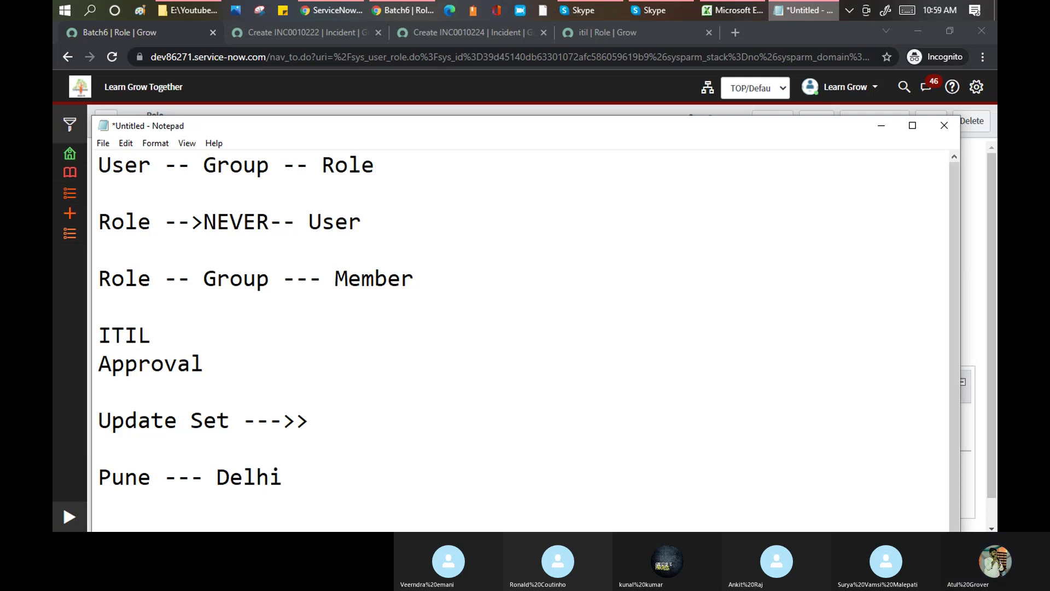
type("Movers/Packer")
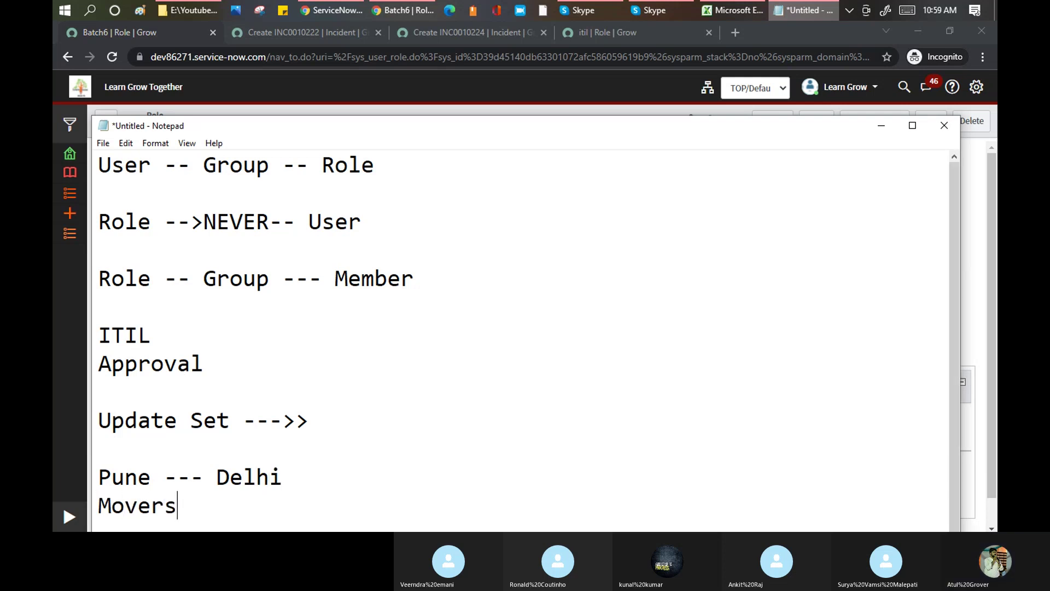
key("Return")
key("Return")
key("Return")
key("Return")
key("Return")
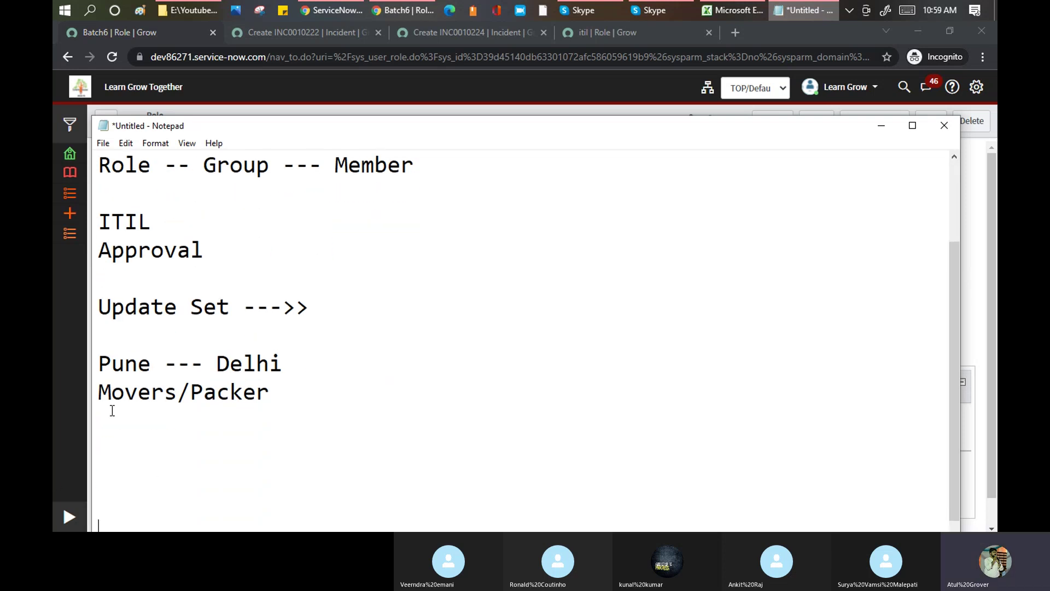
left_click_drag(270, 392, 105, 397)
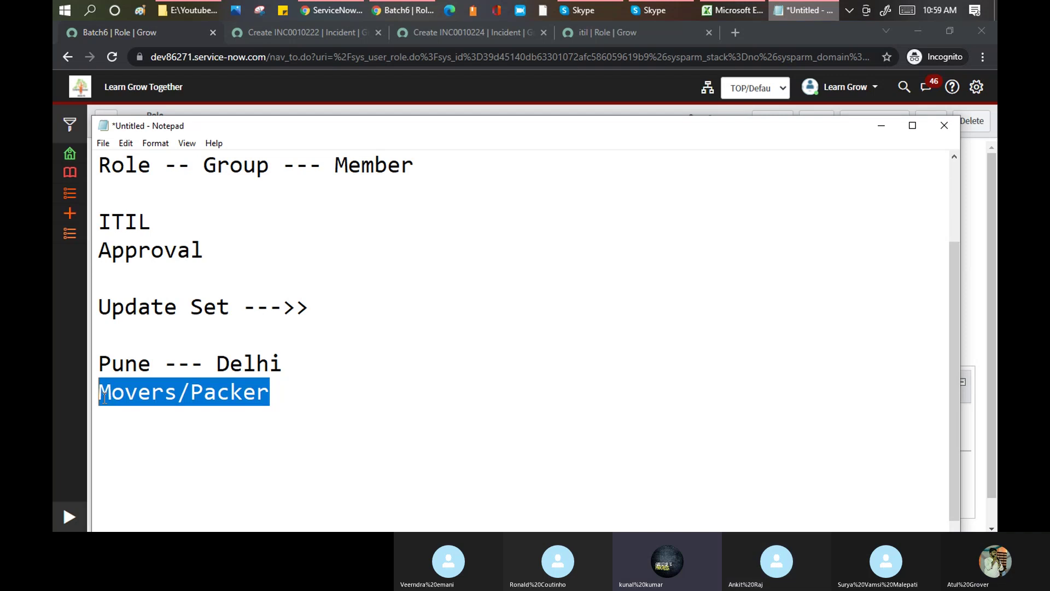
- Show the Skype call window behind the notes, then bring Notepad forward and widen it slightly
left_click(585, 9)
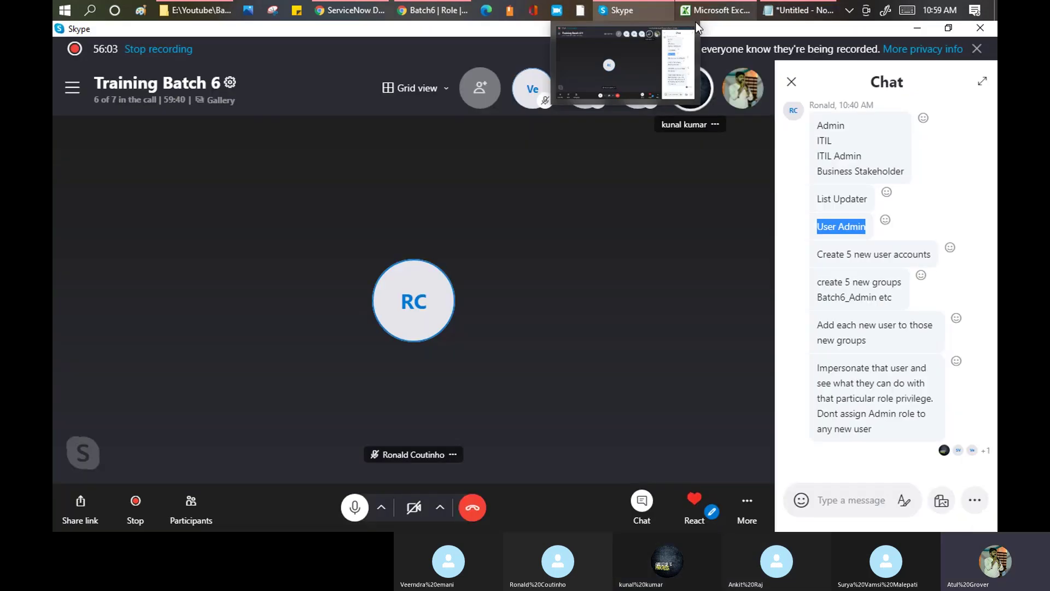
left_click(803, 10)
left_click_drag(725, 123, 753, 124)
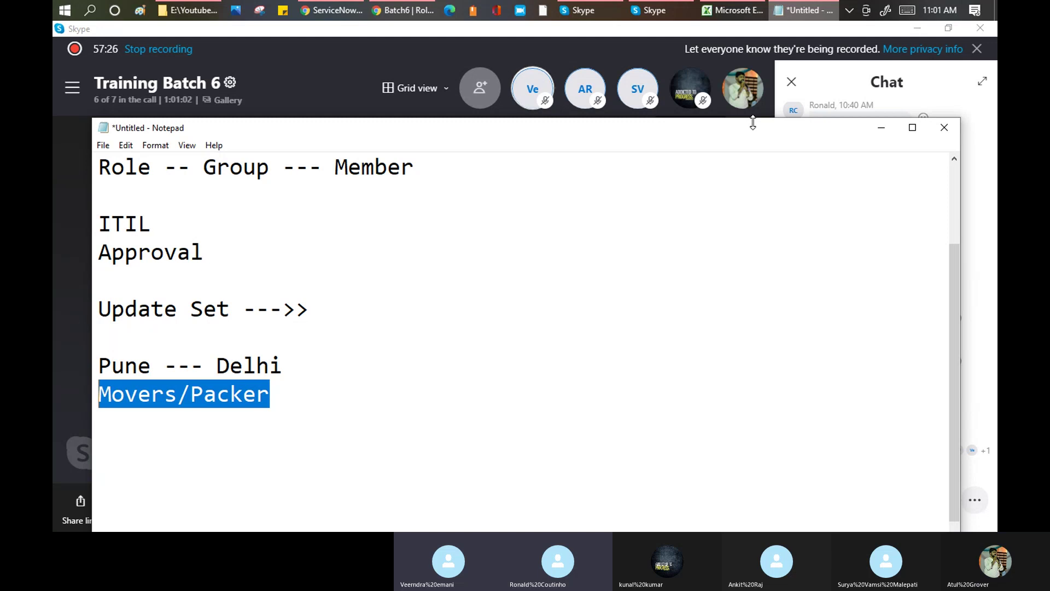
- Append ' -- Packing Stuff' to the Movers/Packer line and add a line 'paper / box - p - D'
left_click(317, 392)
type("-- Packing Stuff")
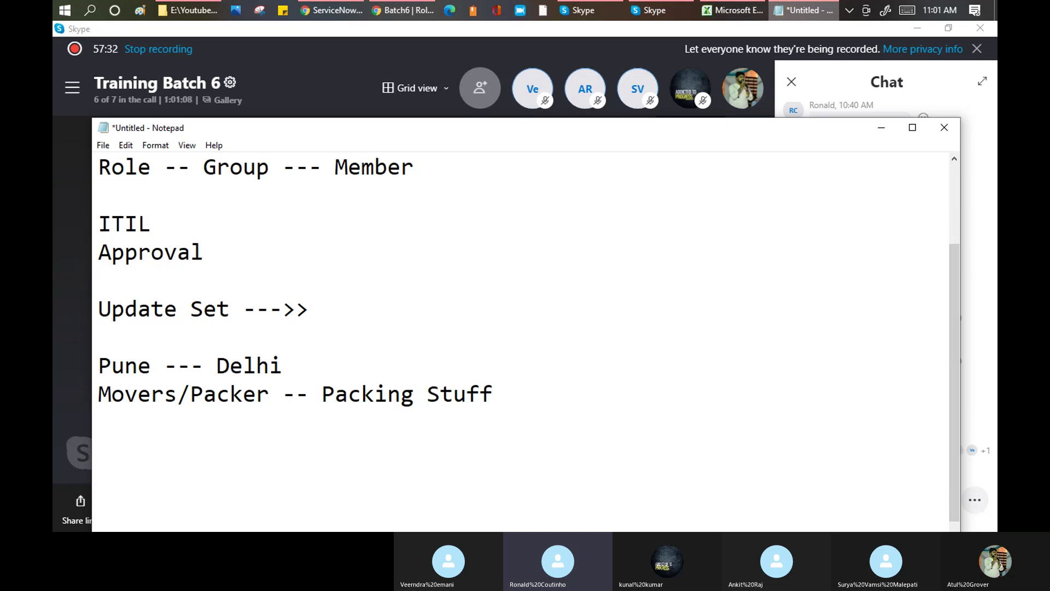
key("Return")
type("paper / box")
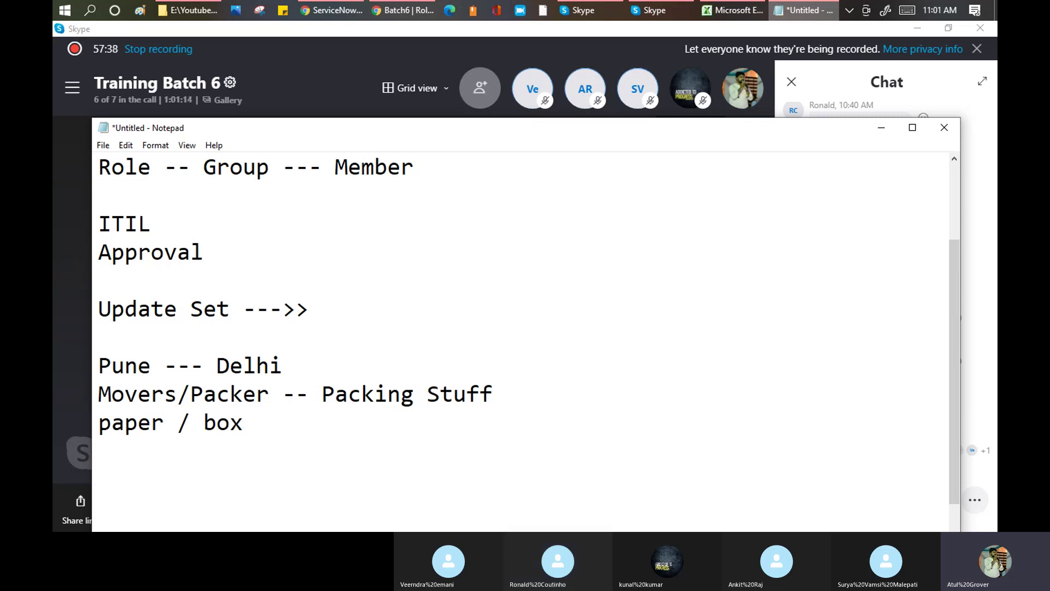
left_click_drag(164, 422, 234, 428)
left_click(290, 425)
type("- p - D")
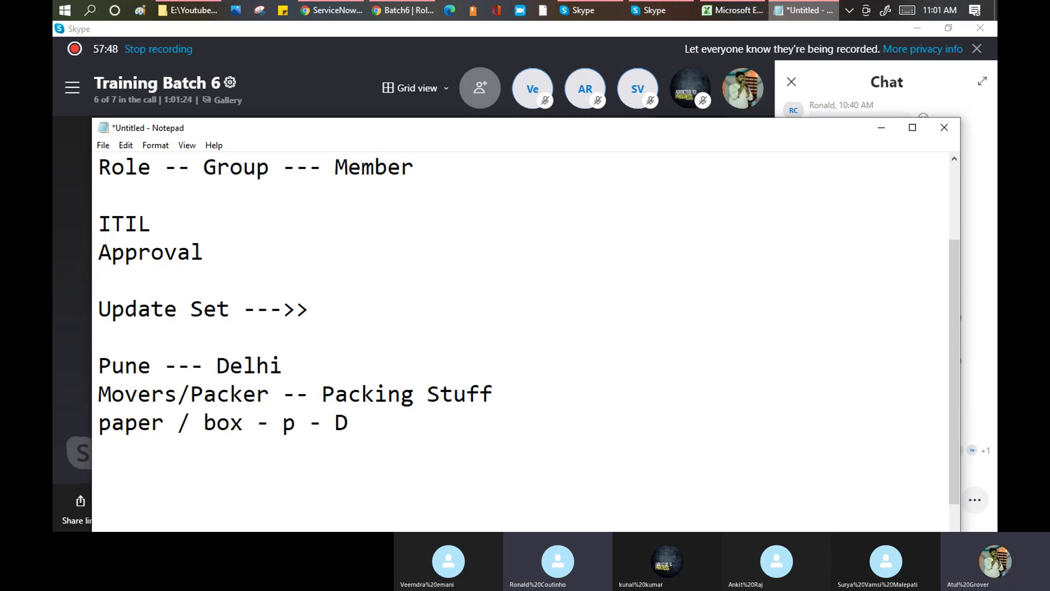
left_click_drag(357, 424, 97, 360)
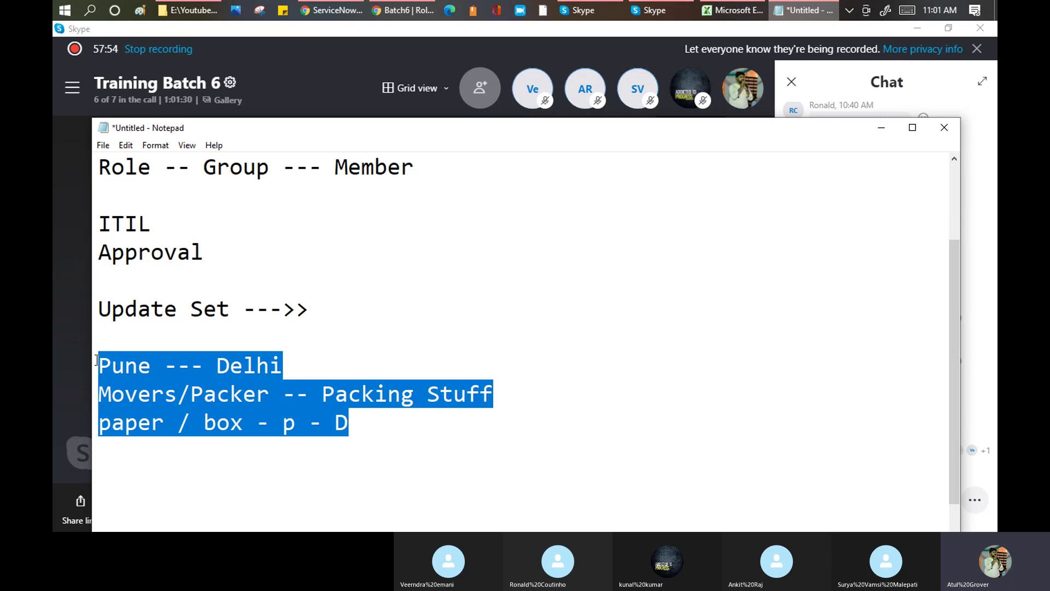
left_click(327, 304)
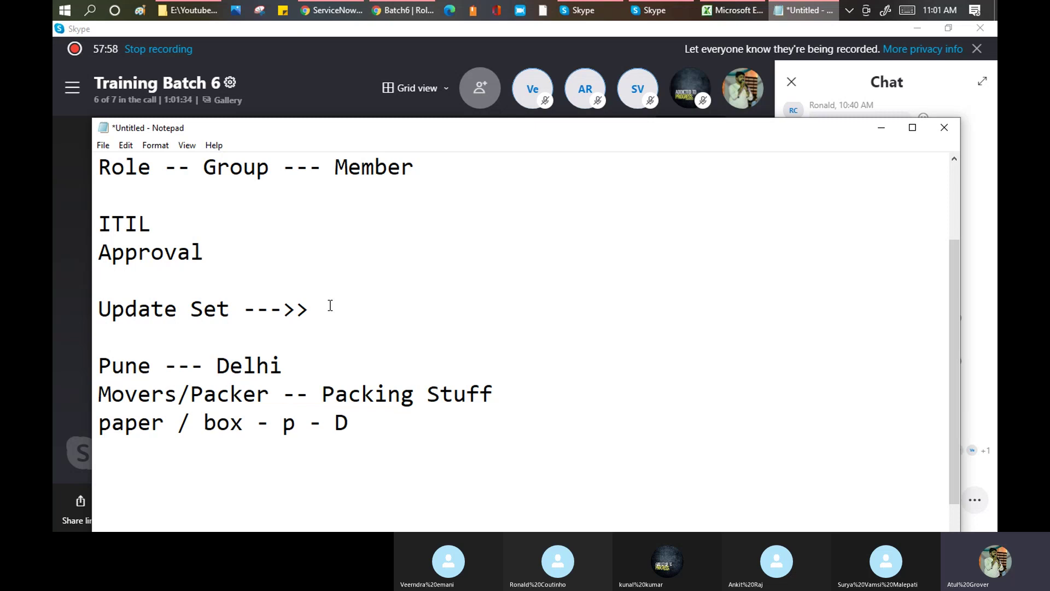
- Add lines '3 ENv', 'Dev -- Test -- PROD' and 'code/ conf/ cust. ----> UAT / SIT --- End users'
key("Return")
type("3 ENv")
key("Return")
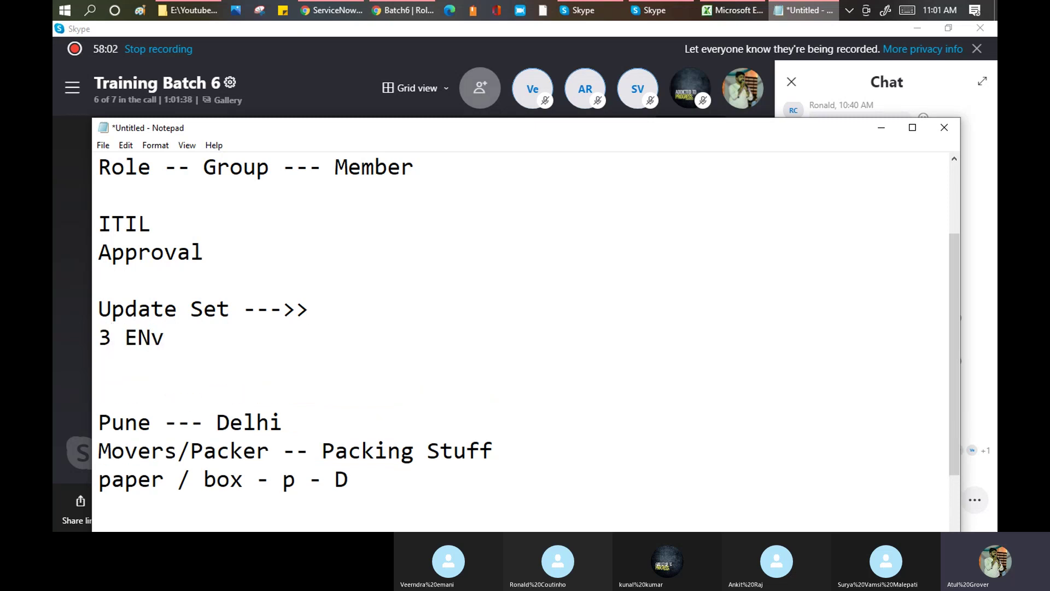
type("Dev -- ")
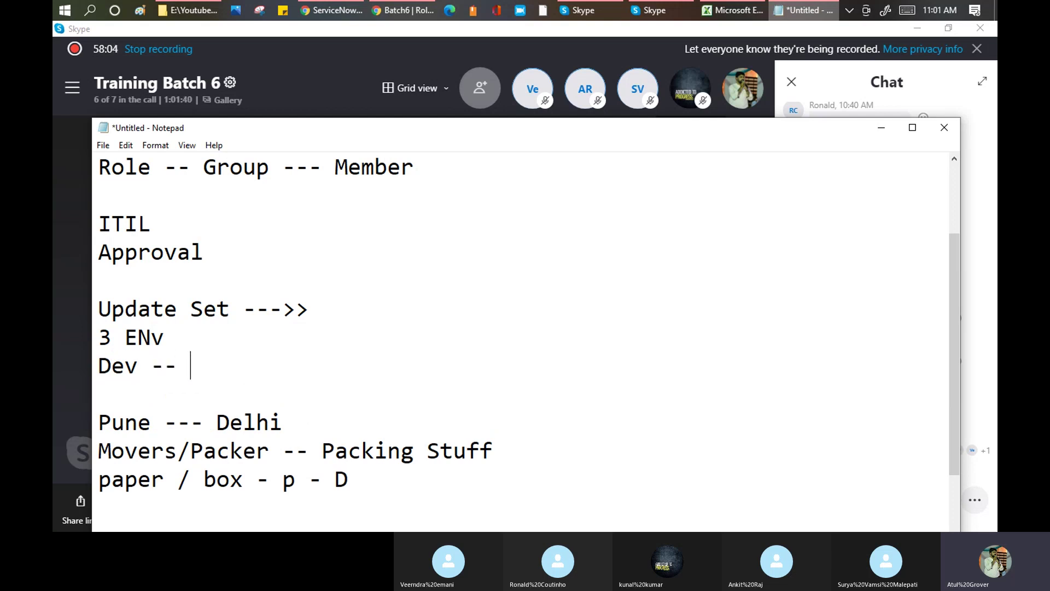
type("Test -- PROD")
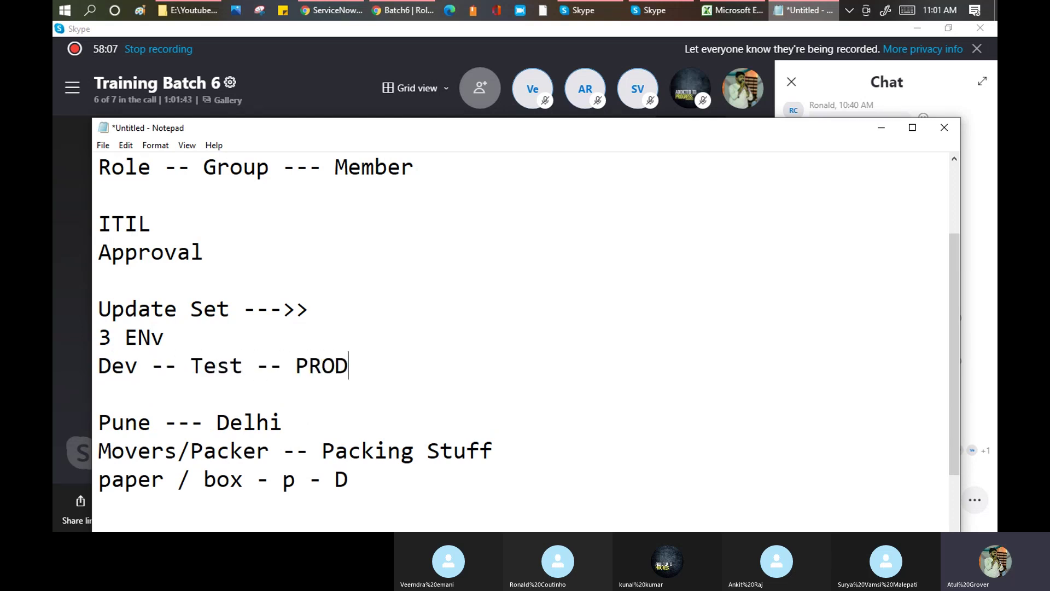
key("Return")
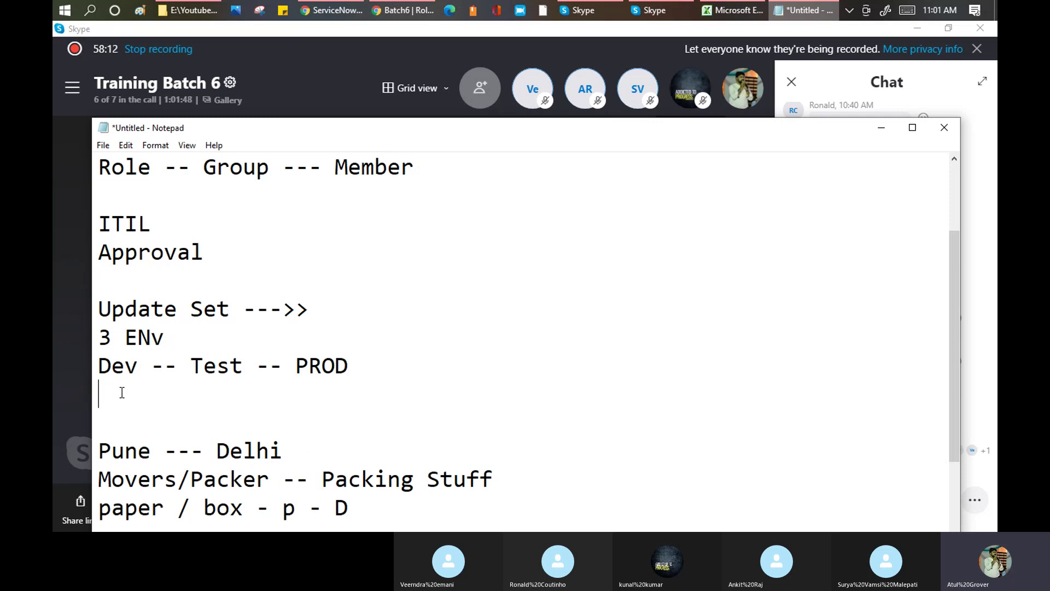
type("code/ conf/ cu")
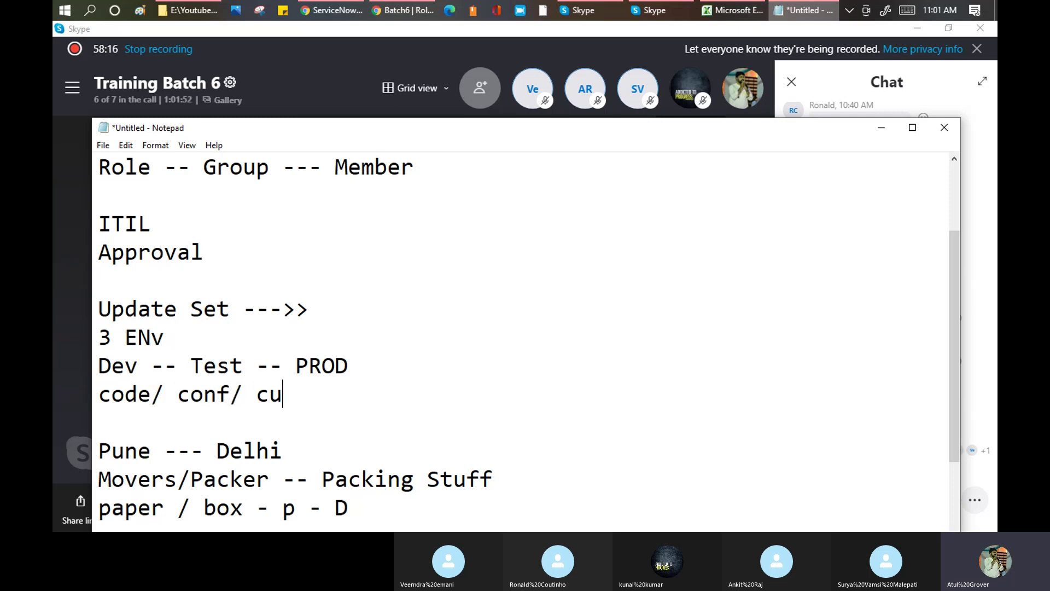
type("st. ----> UAT /")
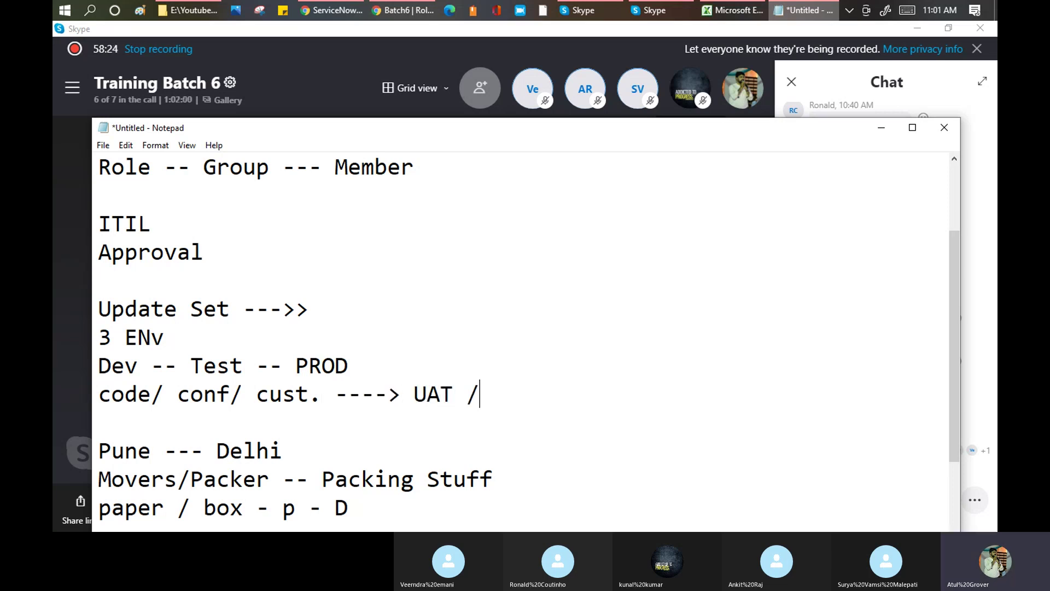
type(" SIT  --- End users")
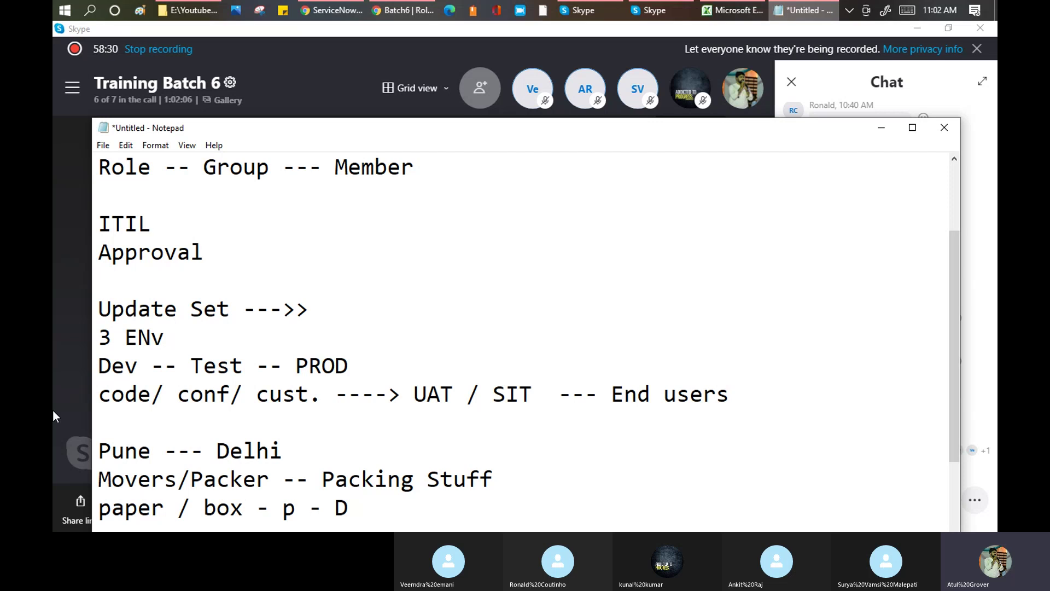
- Highlight 'Dev' and 'p - D' in the notes to explain the environment flow
left_click_drag(428, 128, 429, 123)
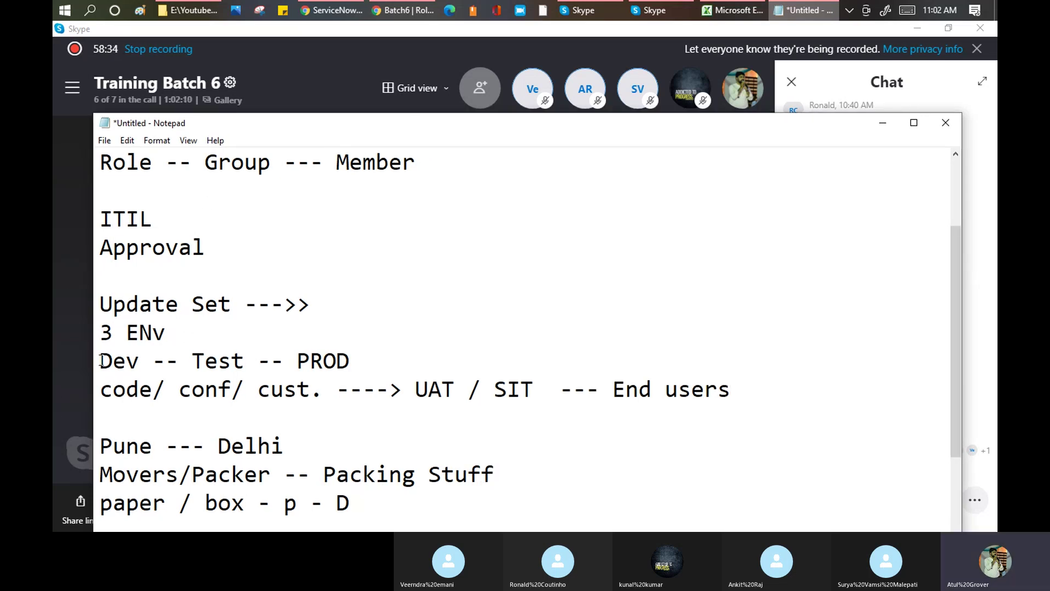
left_click_drag(101, 361, 141, 361)
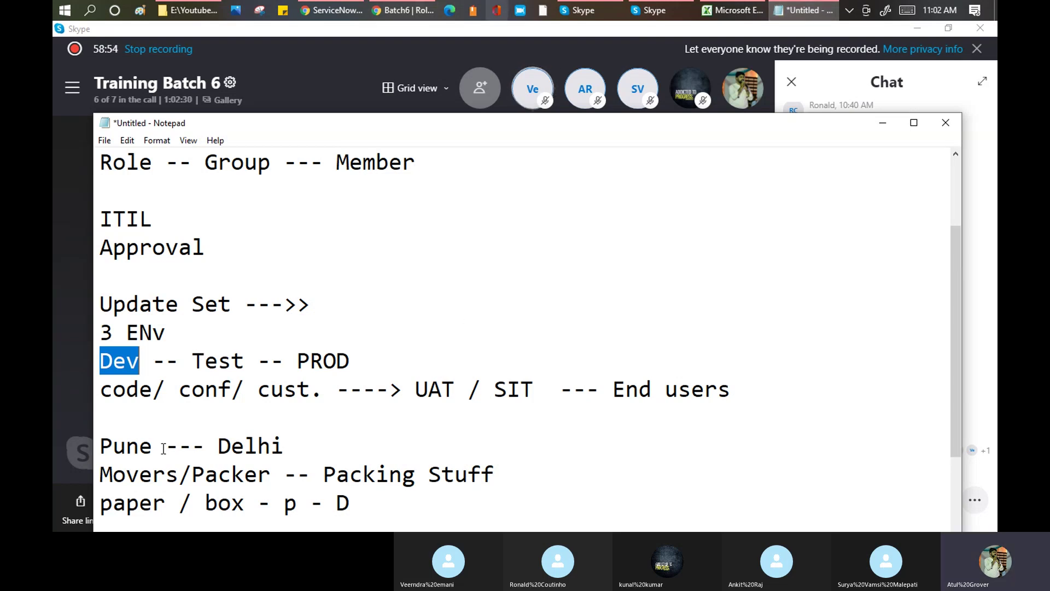
left_click(205, 503)
left_click_drag(283, 503, 348, 507)
left_click_drag(206, 503, 250, 505)
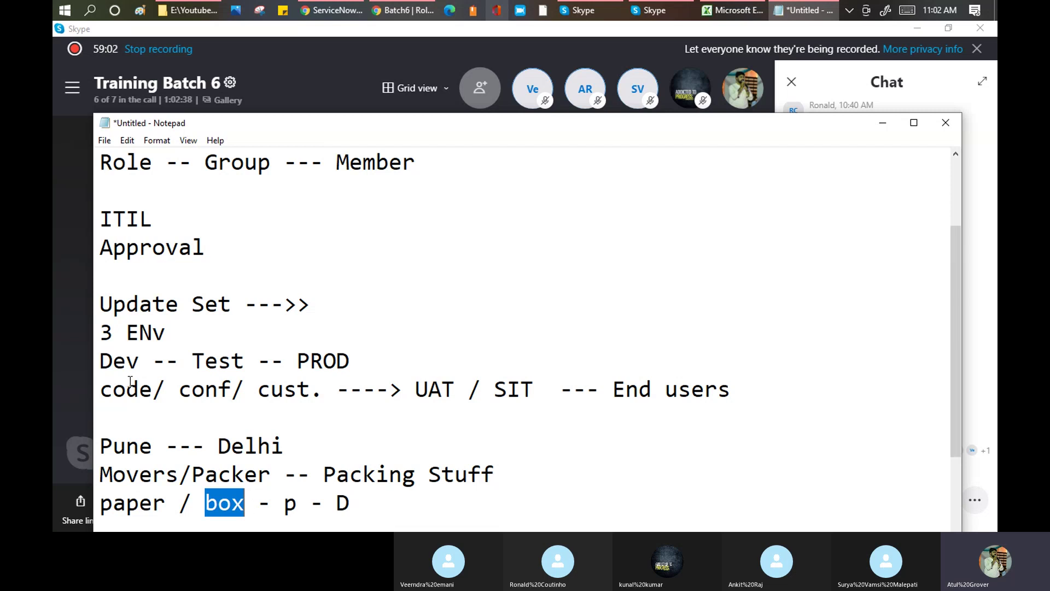
left_click_drag(230, 306, 101, 309)
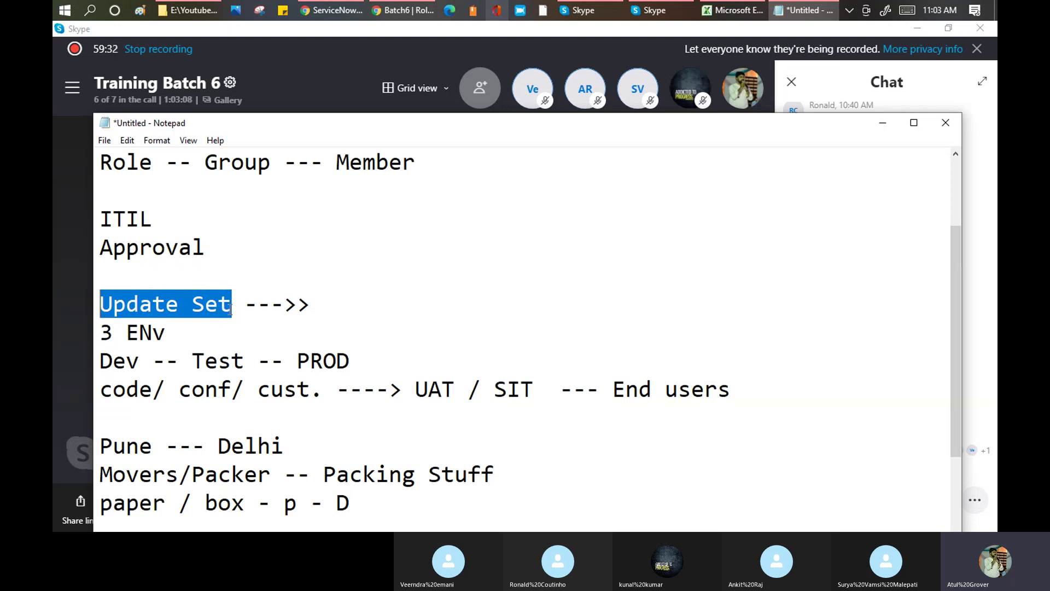
left_click_drag(191, 361, 350, 363)
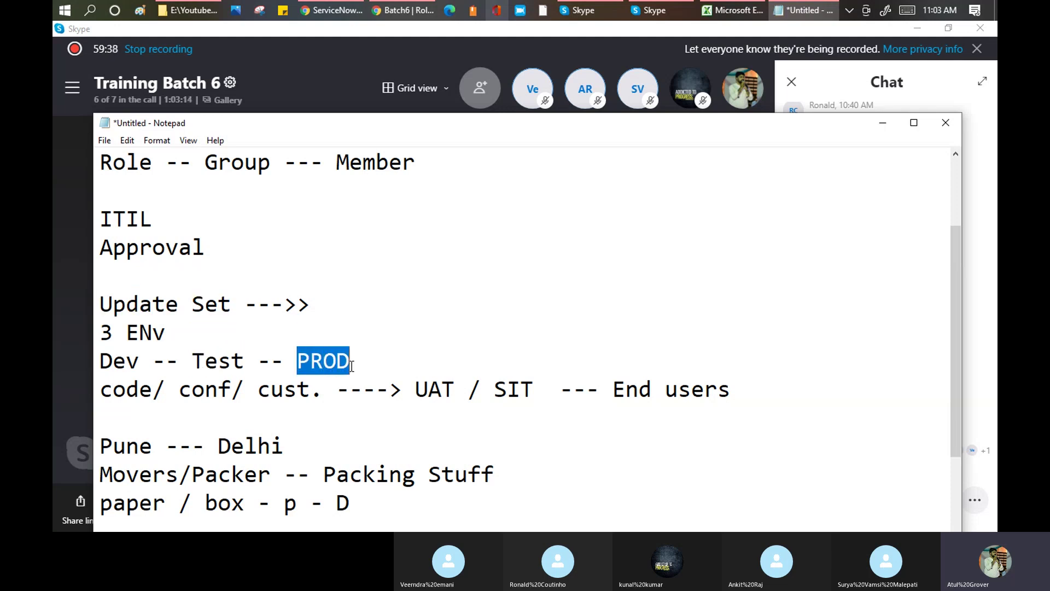
left_click_drag(242, 304, 99, 309)
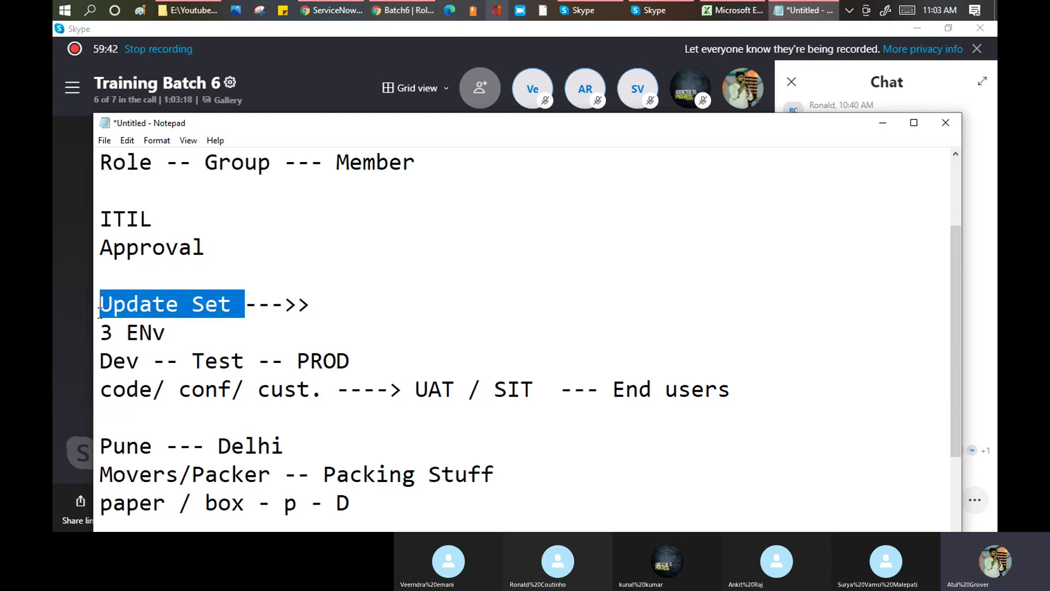
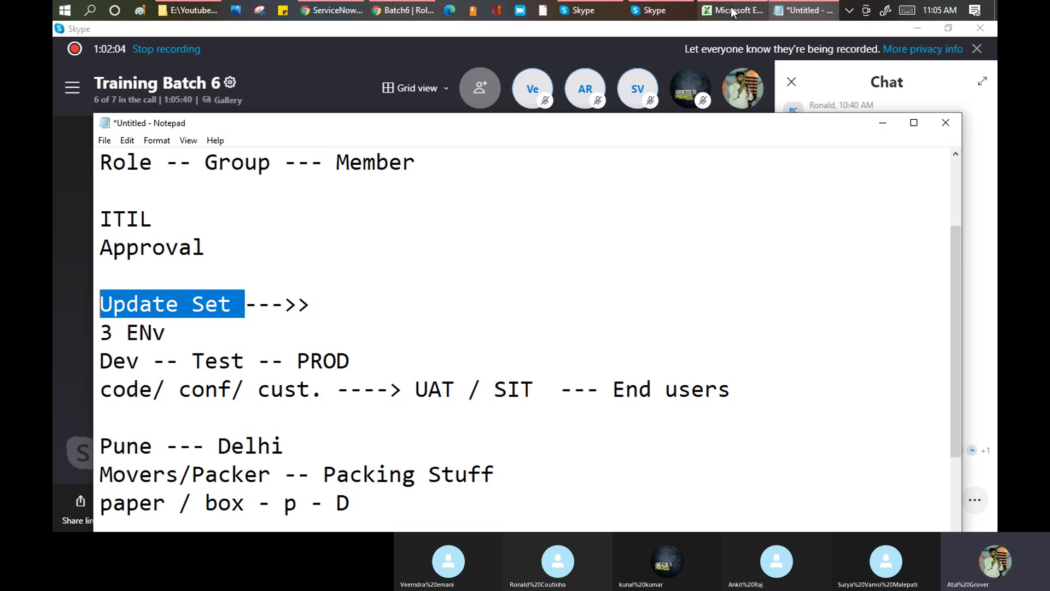
- Return to the Training Batch 6 Skype call and hide its chat panel to widen the call view
left_click(317, 58)
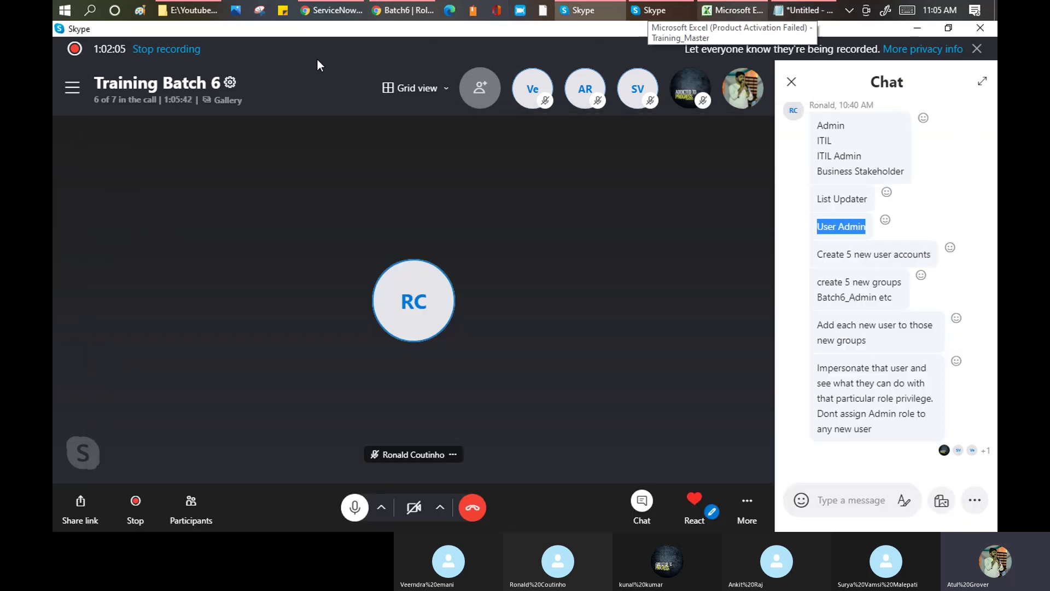
left_click(792, 81)
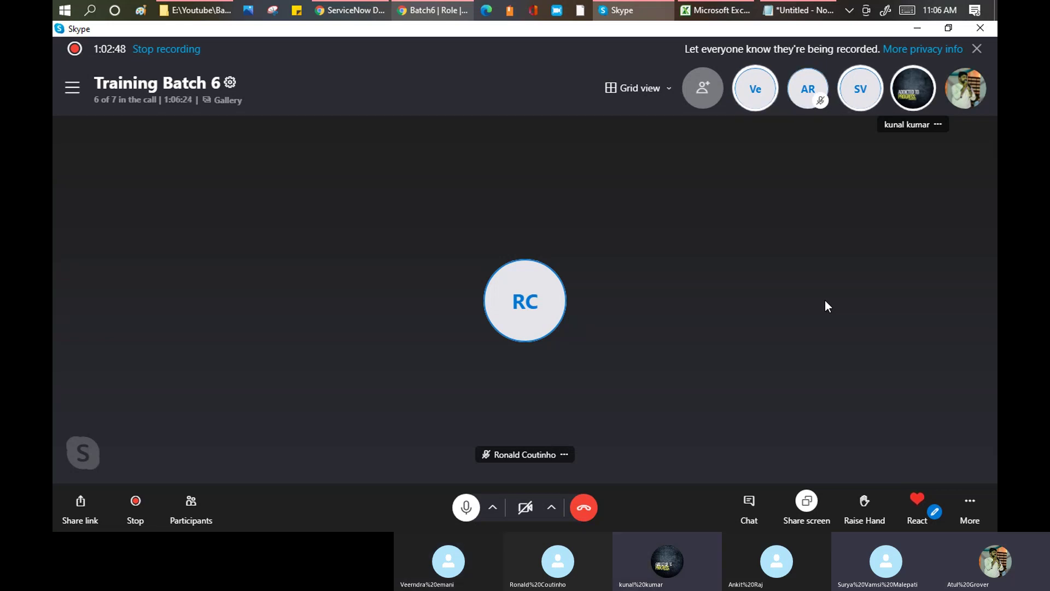
left_click(431, 8)
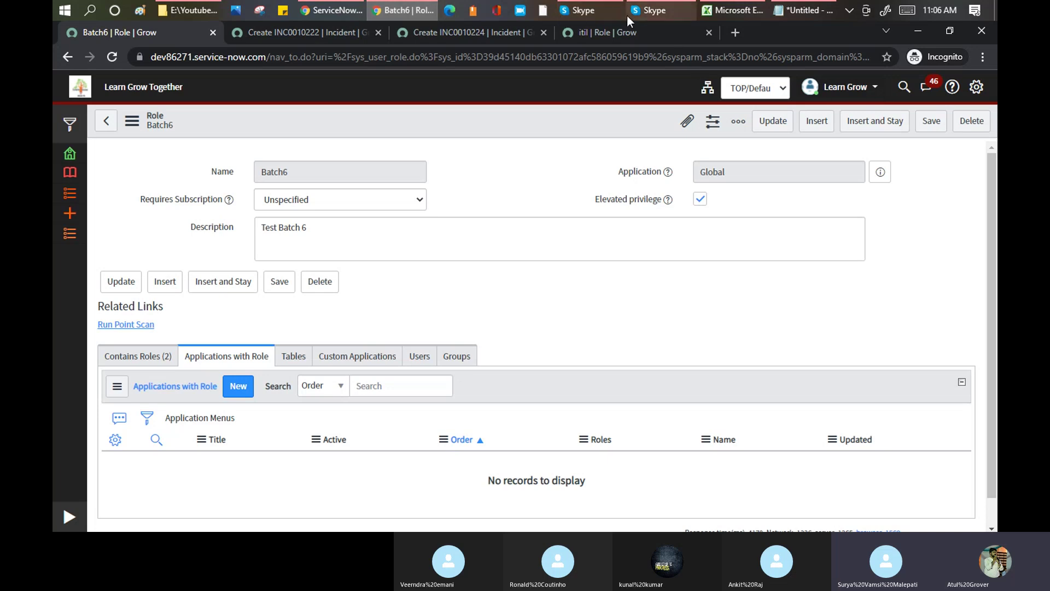
left_click(600, 14)
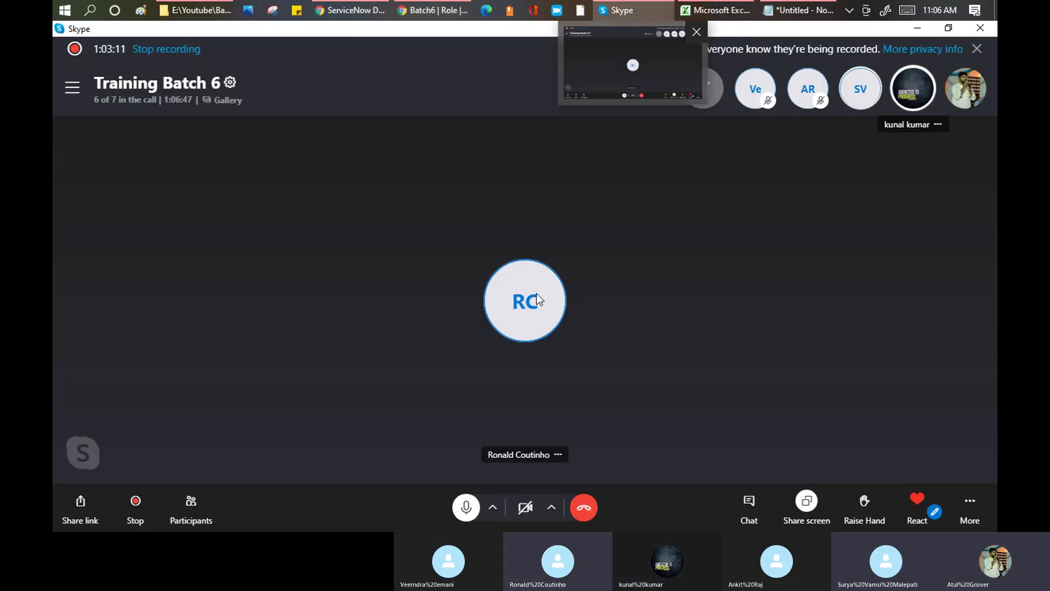